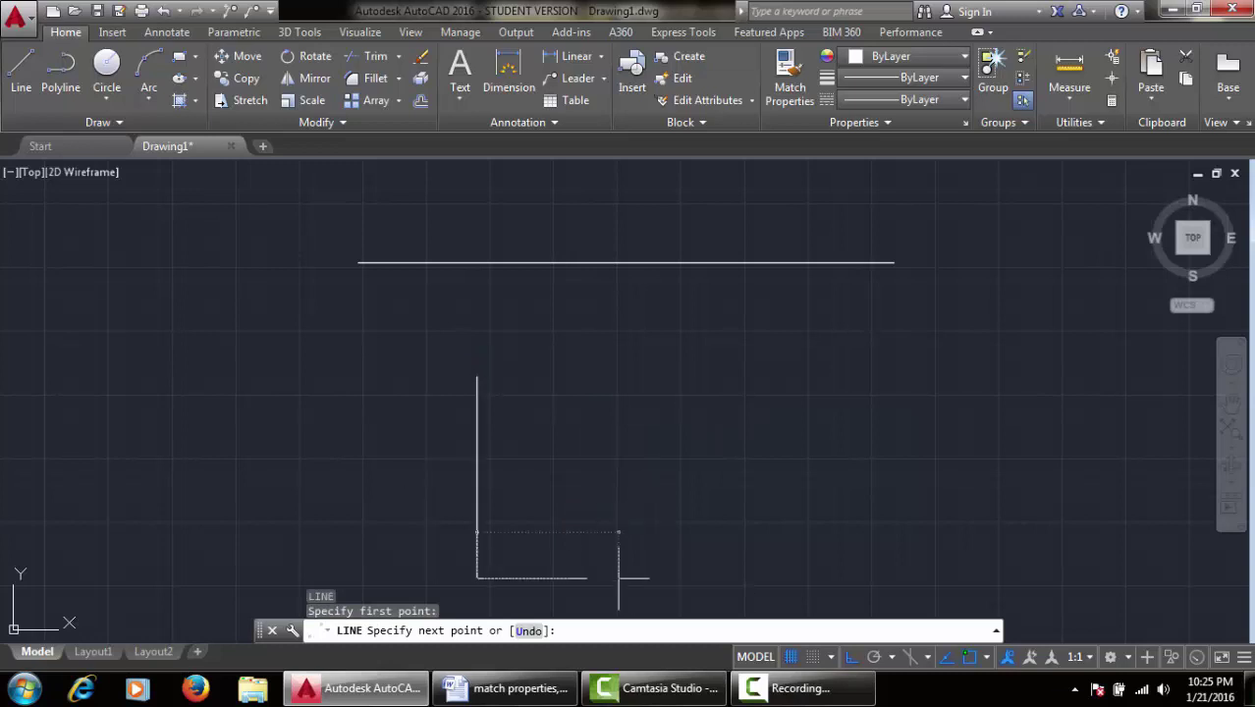
Step: End the line and draw a circle to the right of the vertical line
key(Escape)
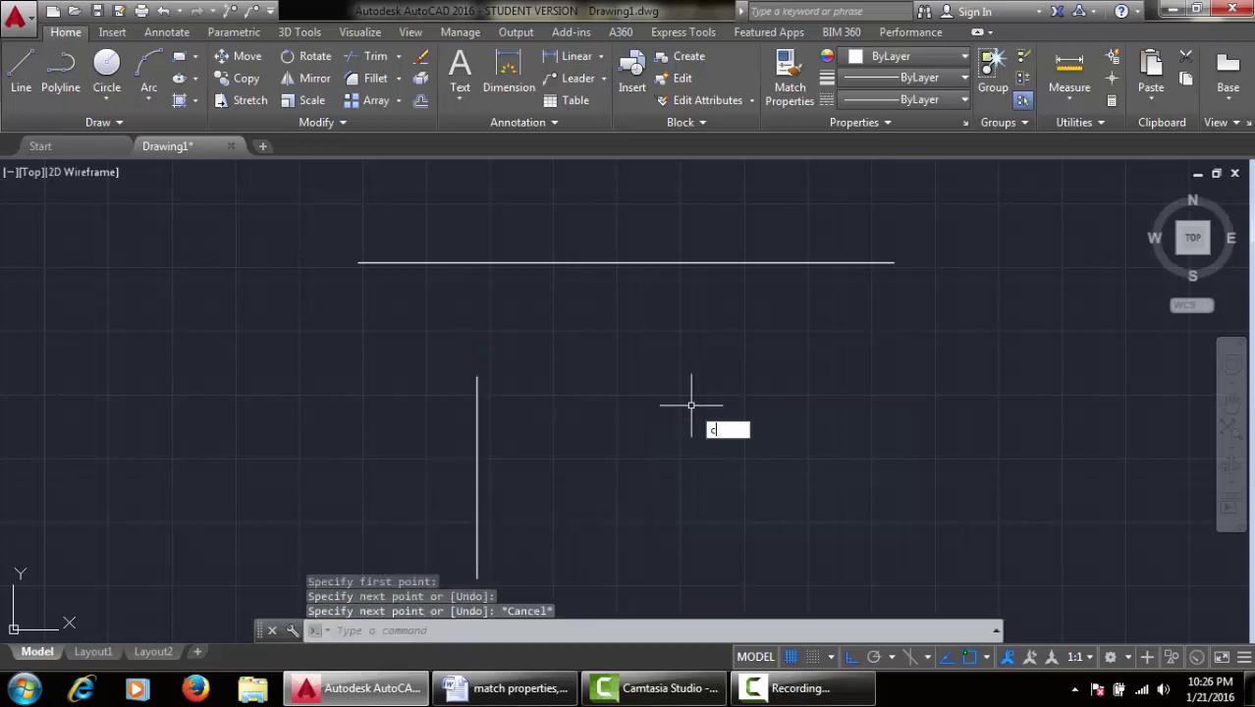
text(c)
key(Return)
click(750, 406)
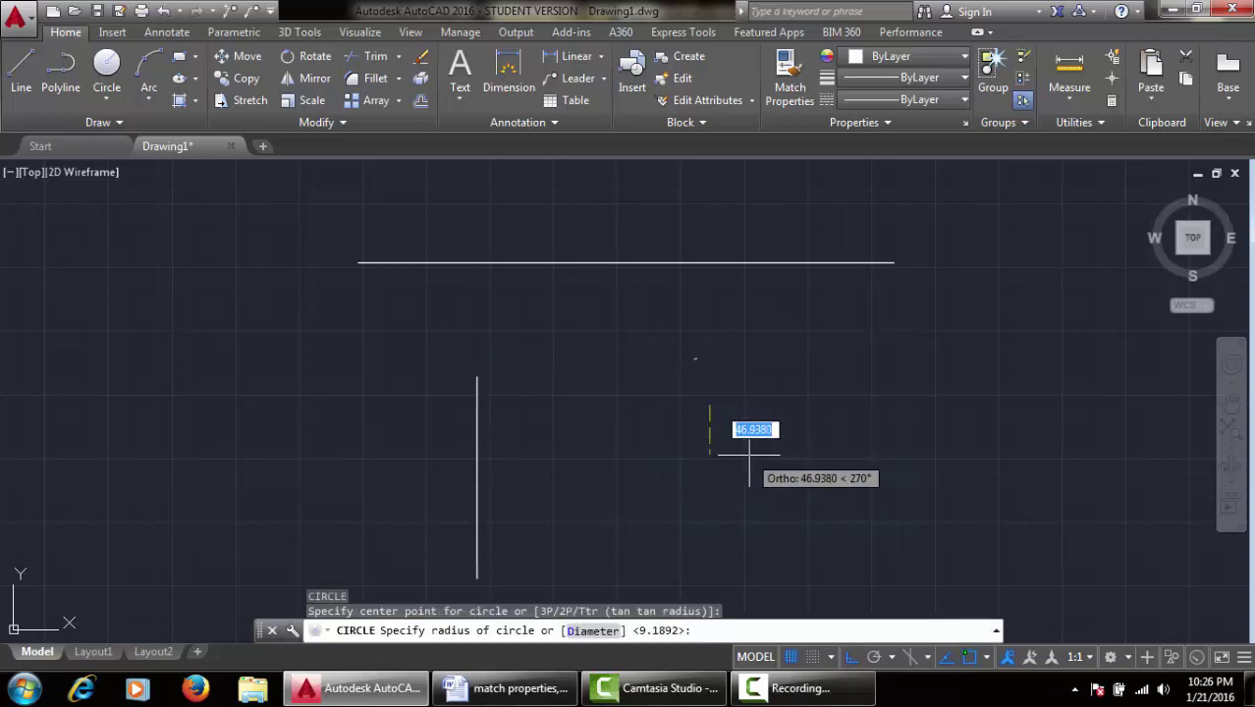
click(749, 454)
Step: Draw a rectangle from the circle's centre to an opposite corner at lower right
text(rec)
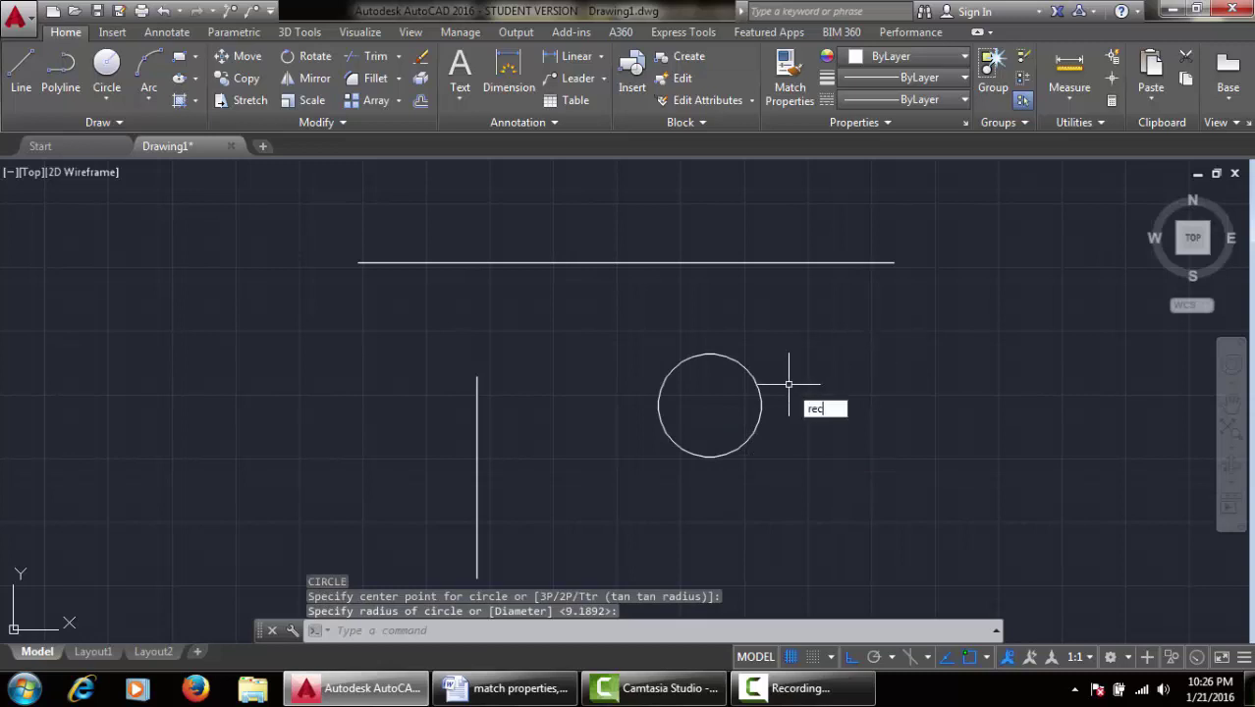
text(t)
key(Return)
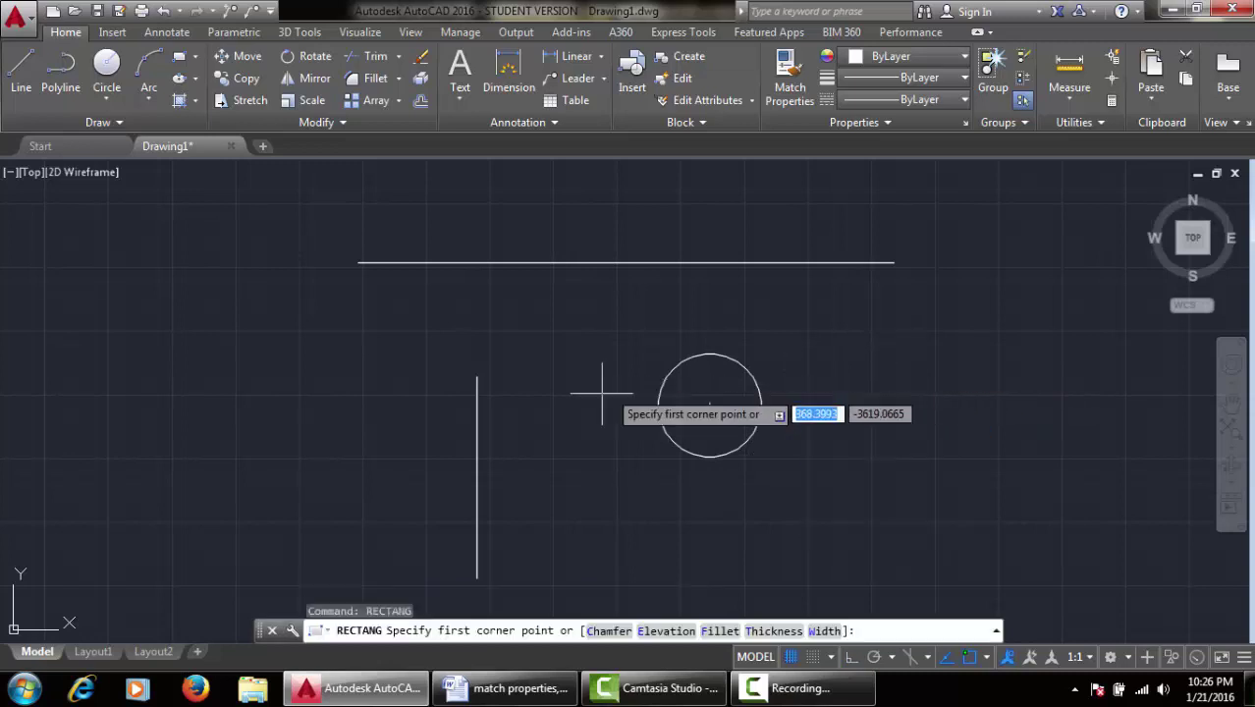
click(710, 404)
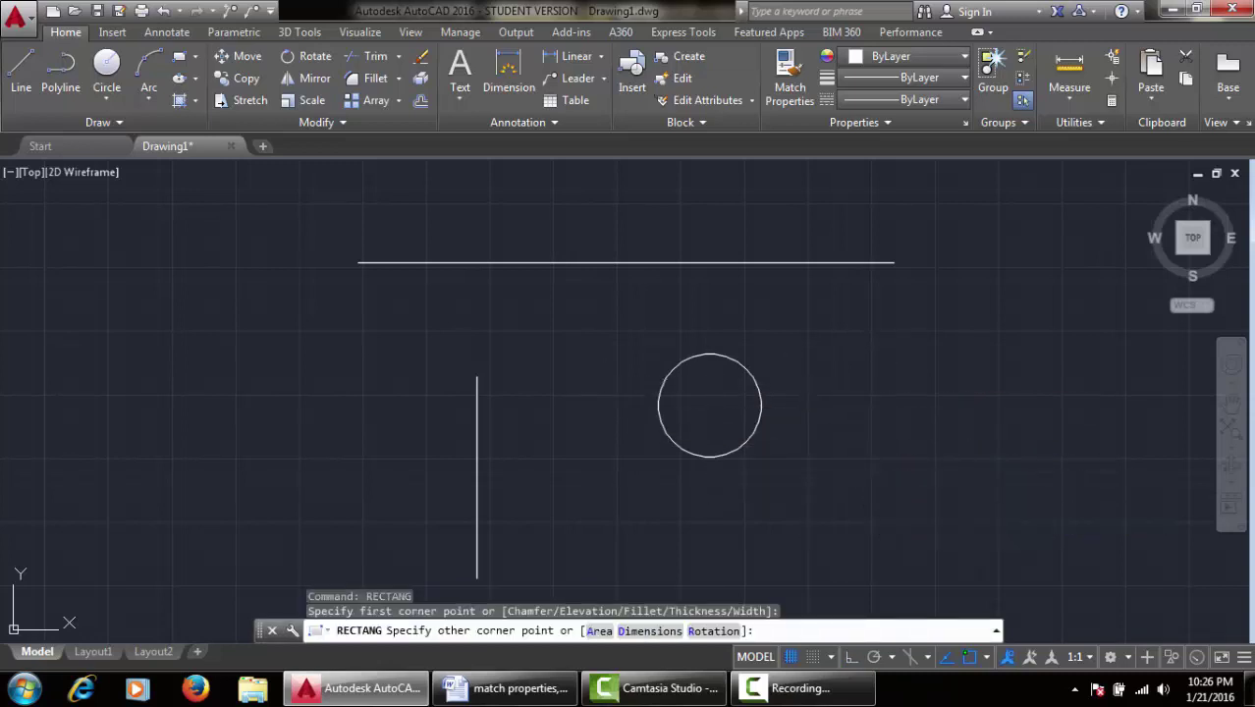
click(865, 499)
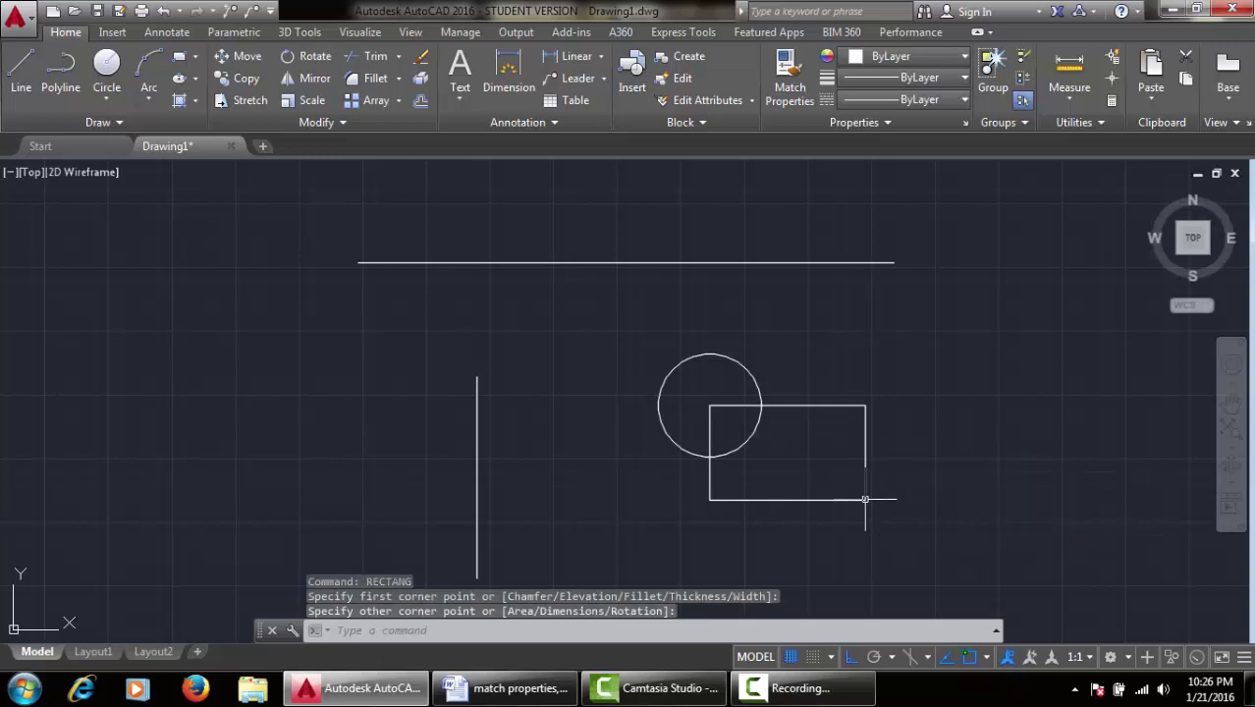
key(Escape)
mouse_move(847, 347)
middle_down()
mouse_move(770, 295)
mouse_move(794, 290)
middle_up()
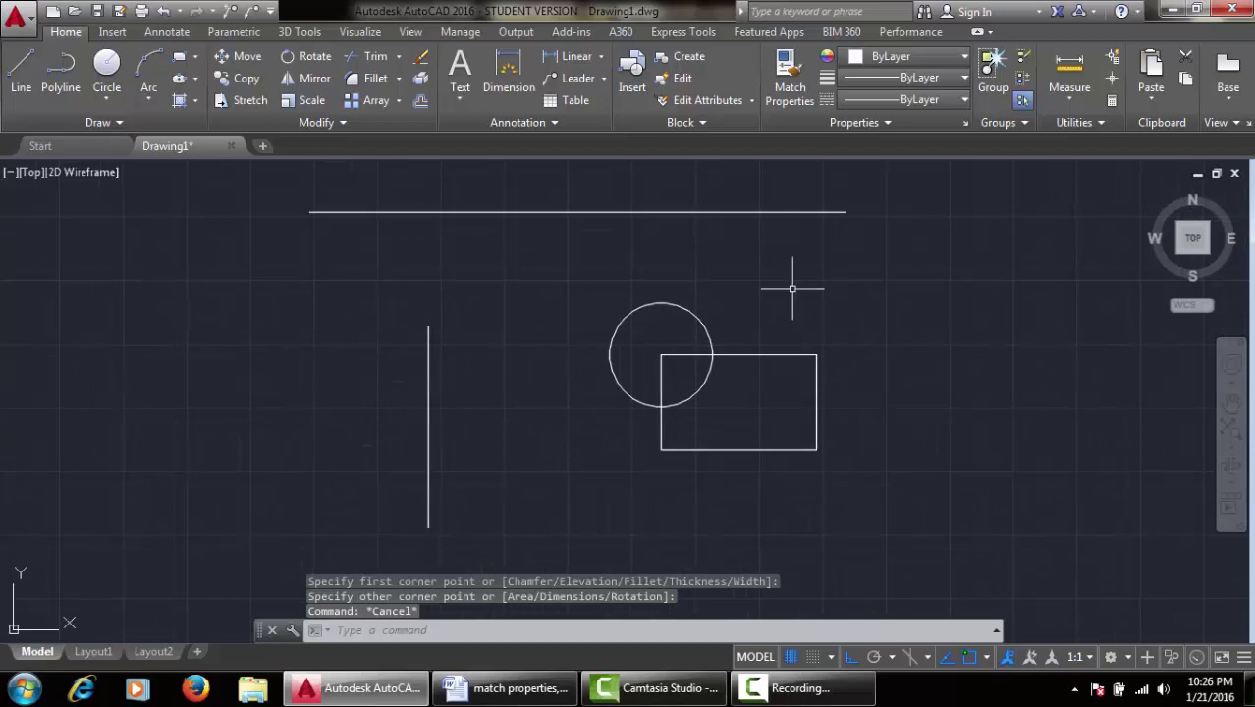
key(alt+Tab)
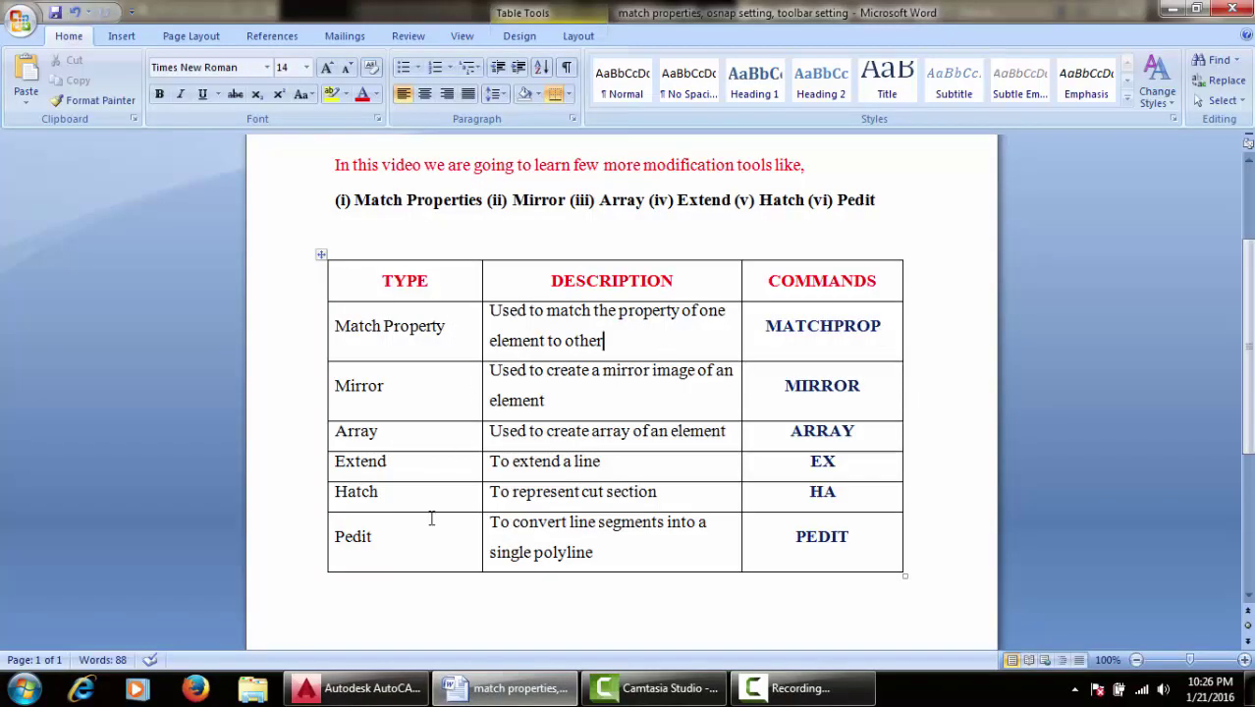
click(356, 687)
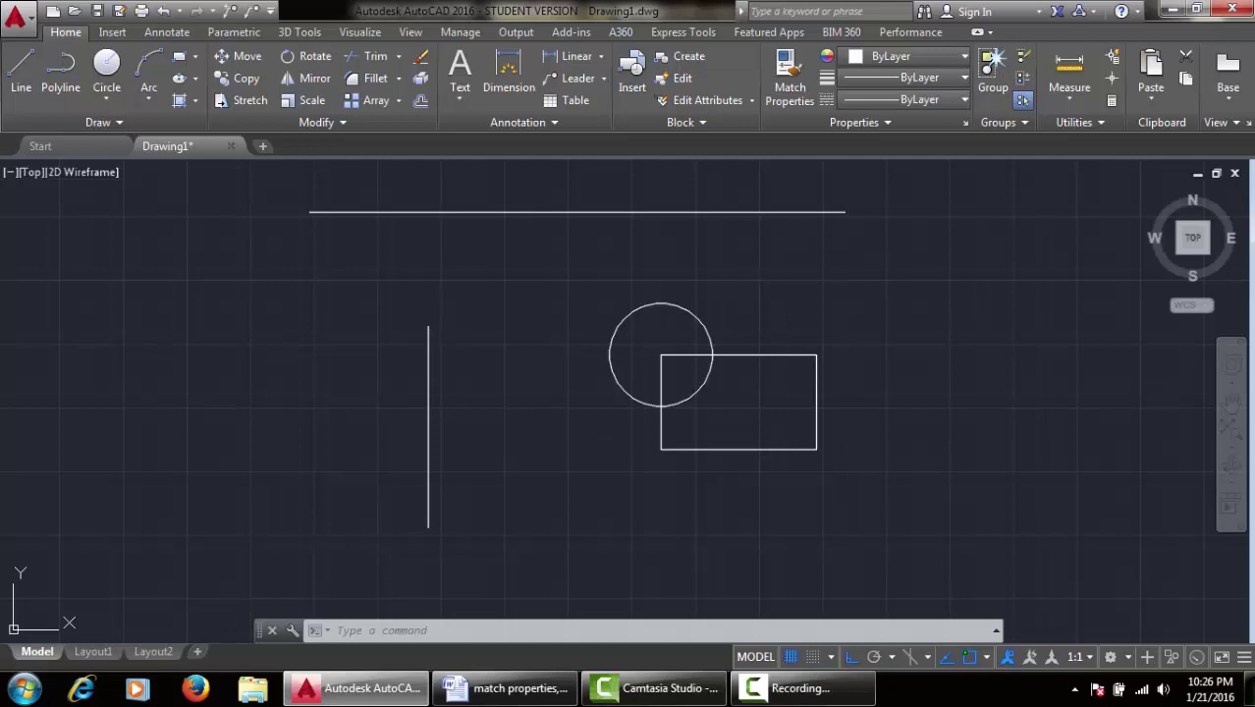
Step: Select the top horizontal line and show its properties with MO
mouse_move(634, 261)
middle_down()
mouse_move(639, 275)
mouse_move(581, 272)
middle_up()
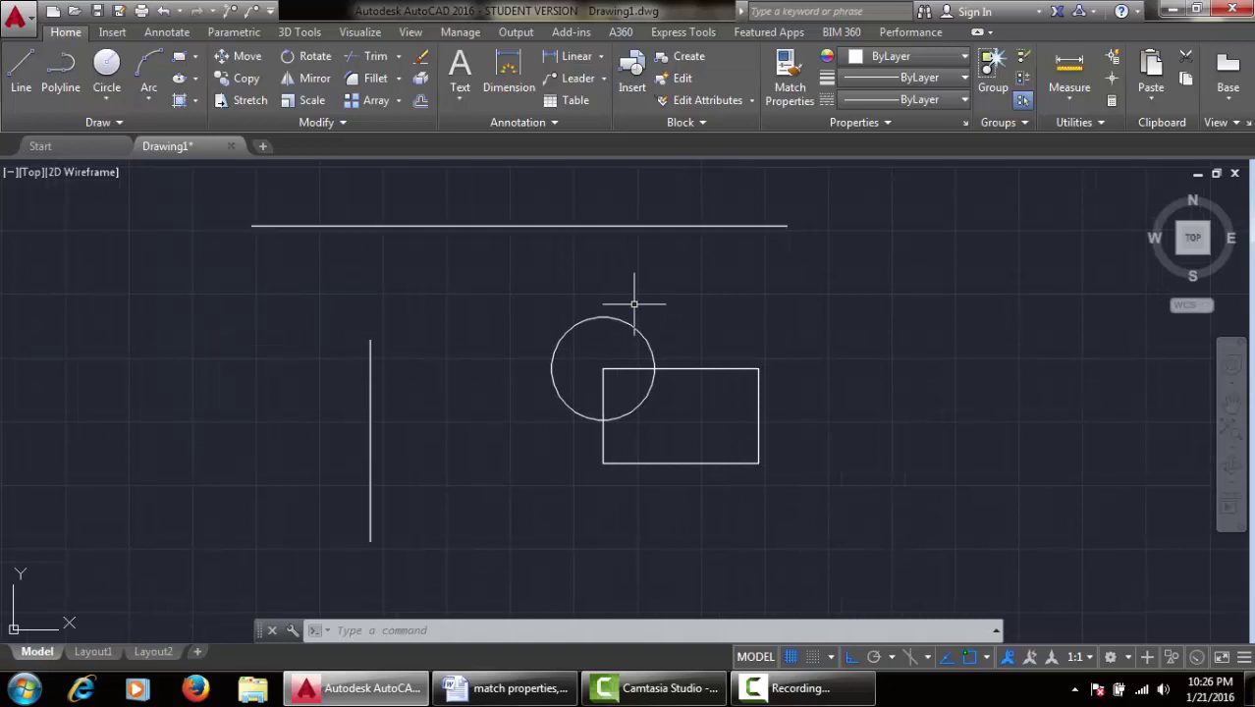
click(558, 225)
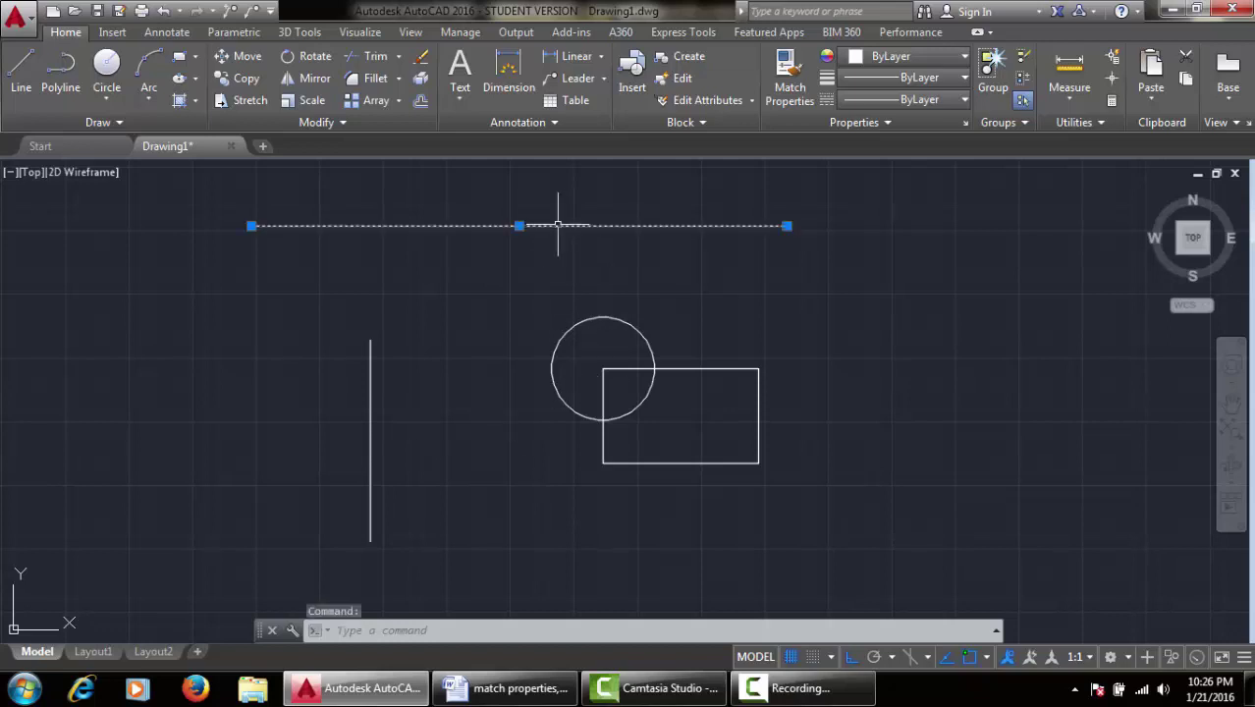
text(MO)
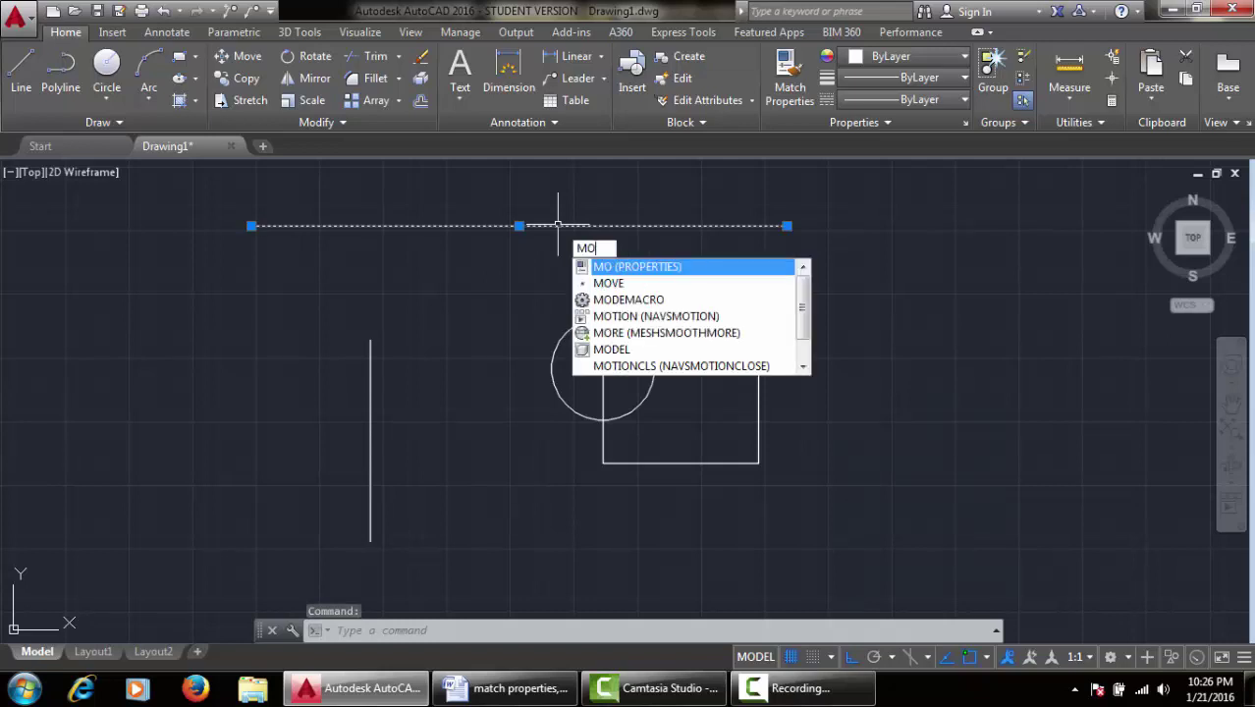
key(Return)
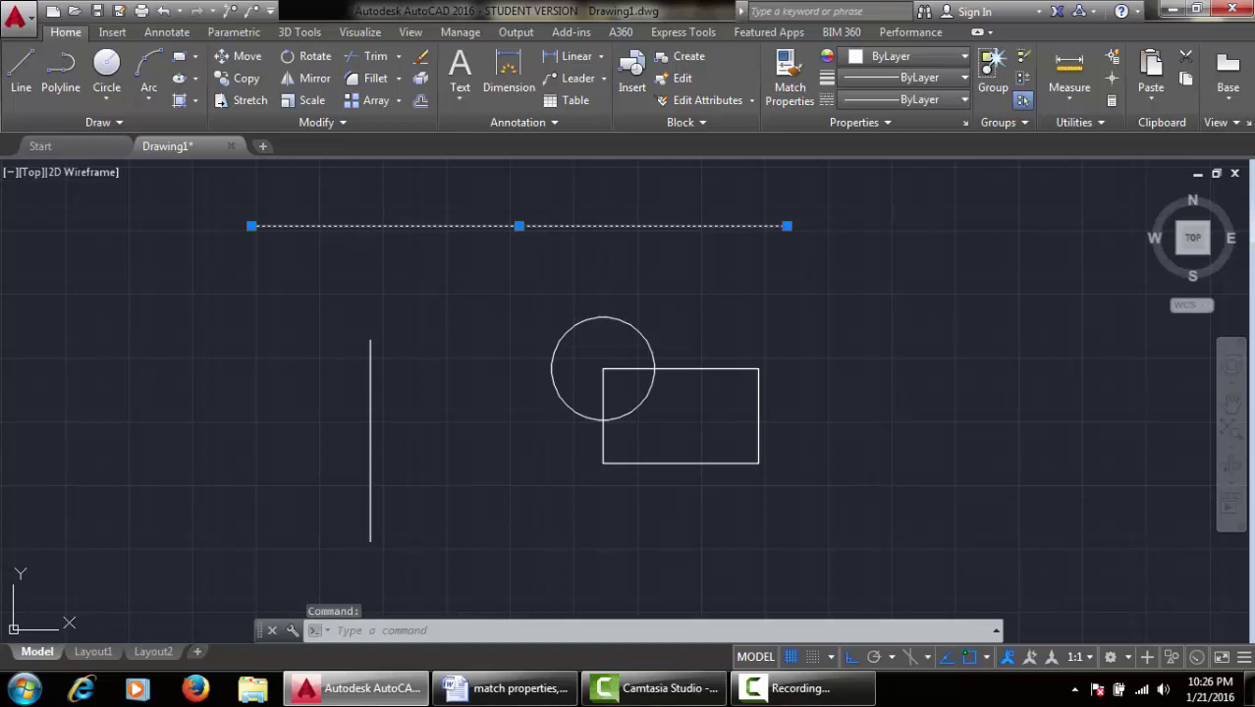
text(mo)
key(Return)
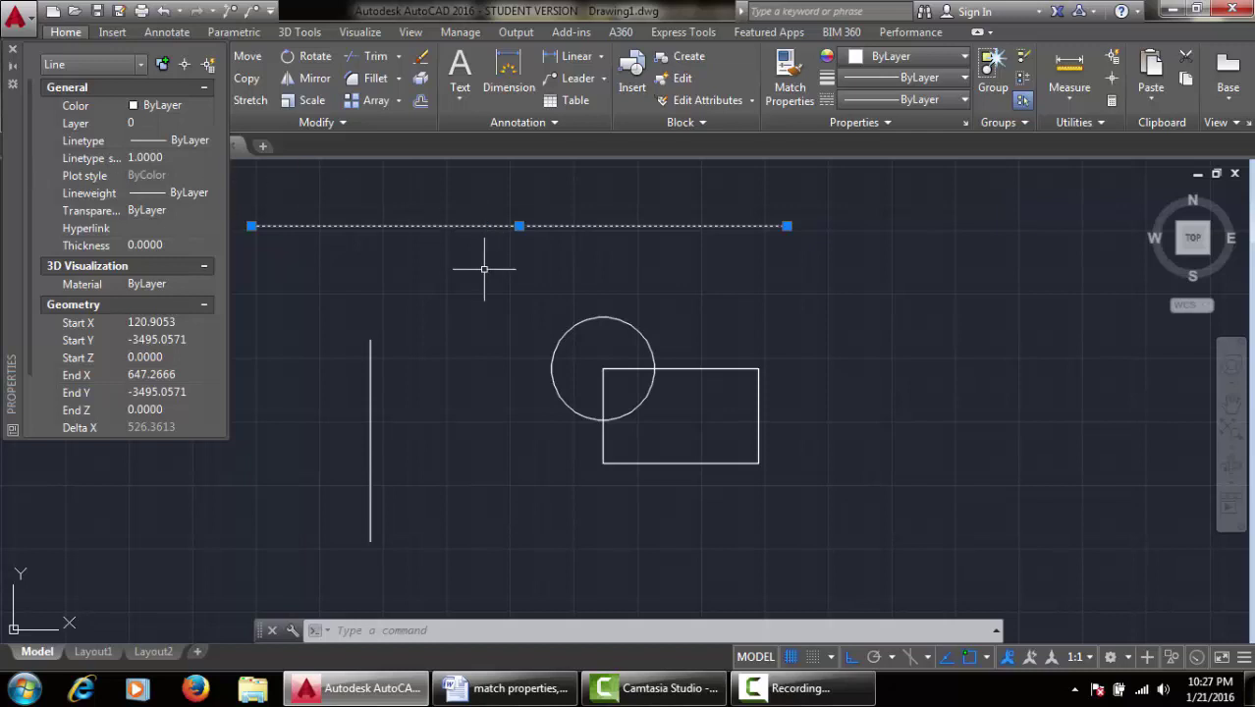
Step: Inspect the top line's Linetype list, leave it at ByLayer, and close Properties
key(Escape)
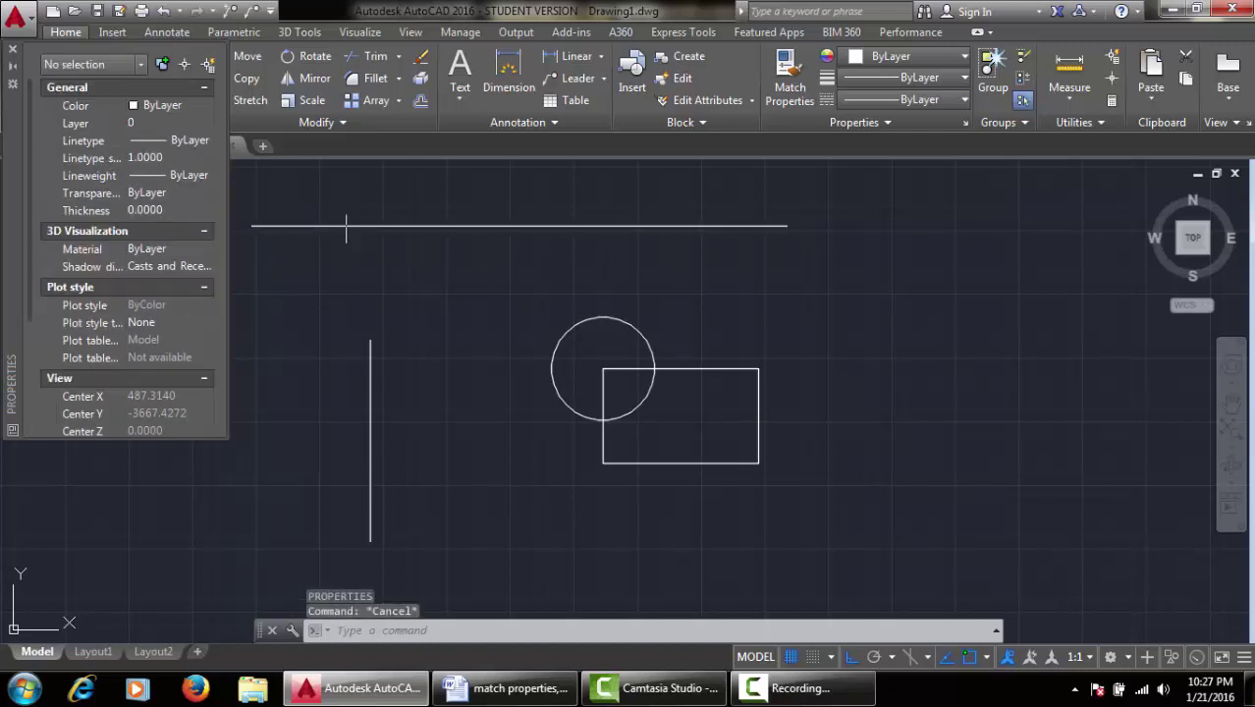
click(592, 220)
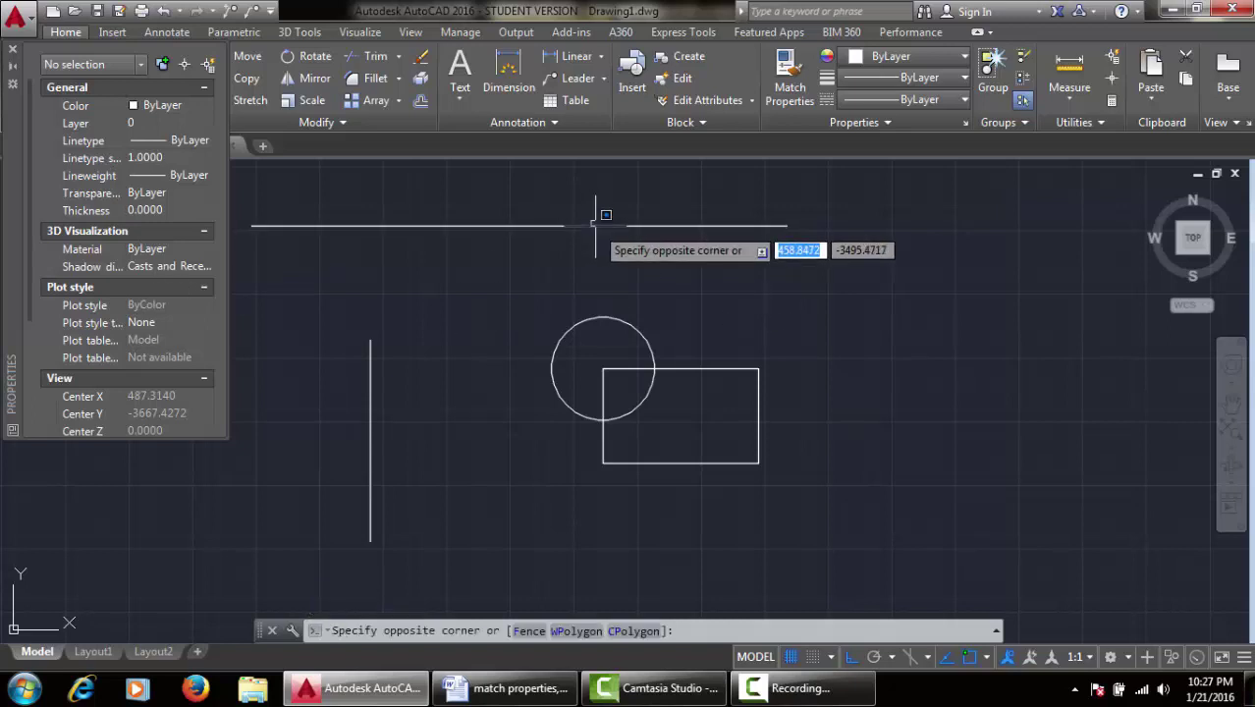
click(593, 225)
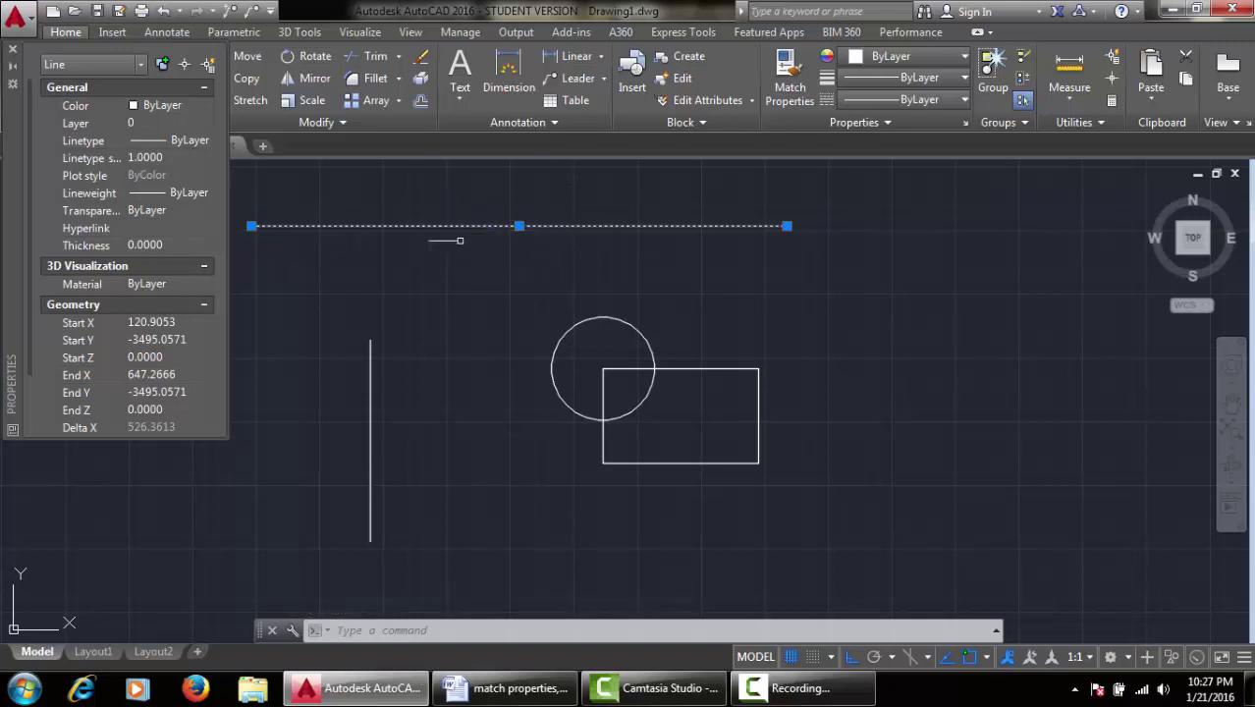
click(196, 143)
click(198, 142)
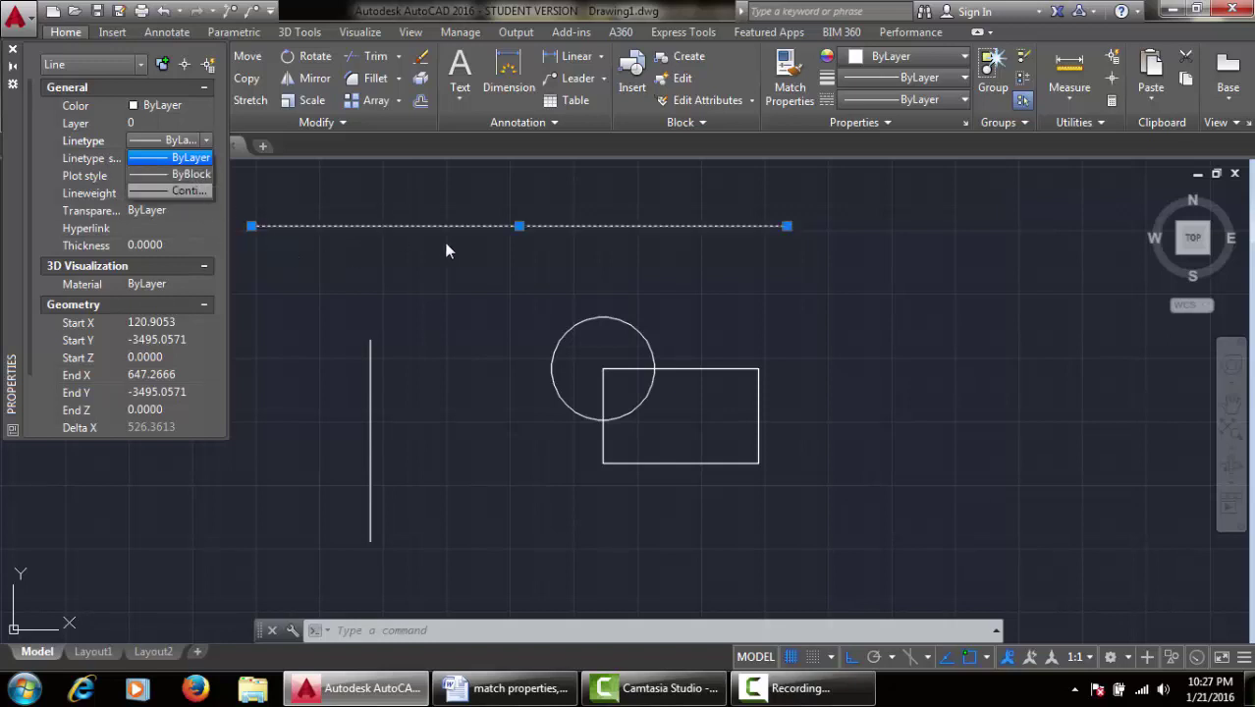
click(207, 196)
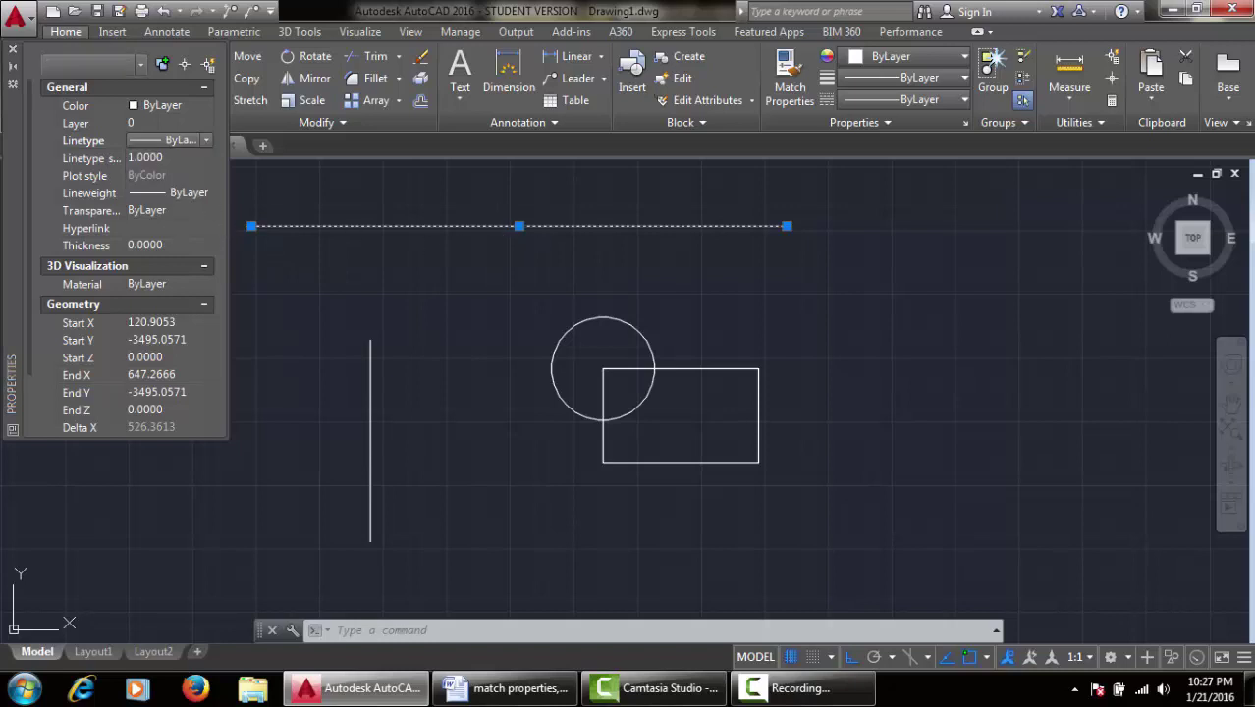
key(Escape)
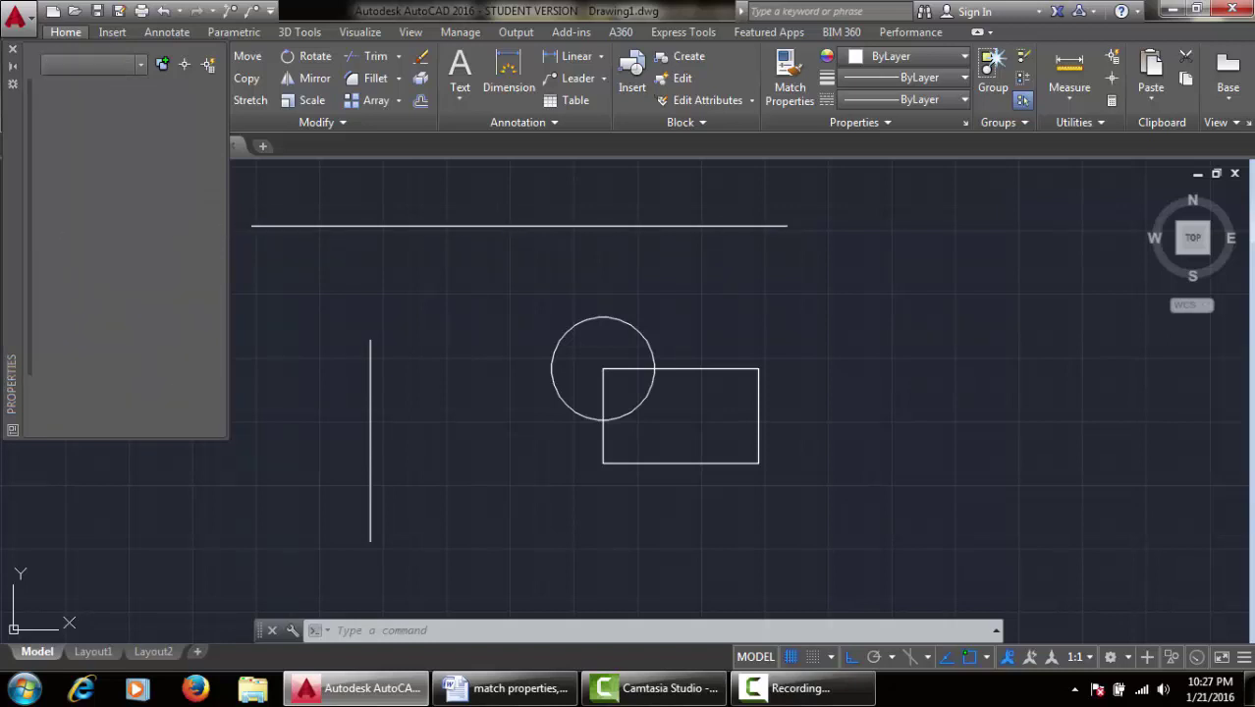
click(13, 53)
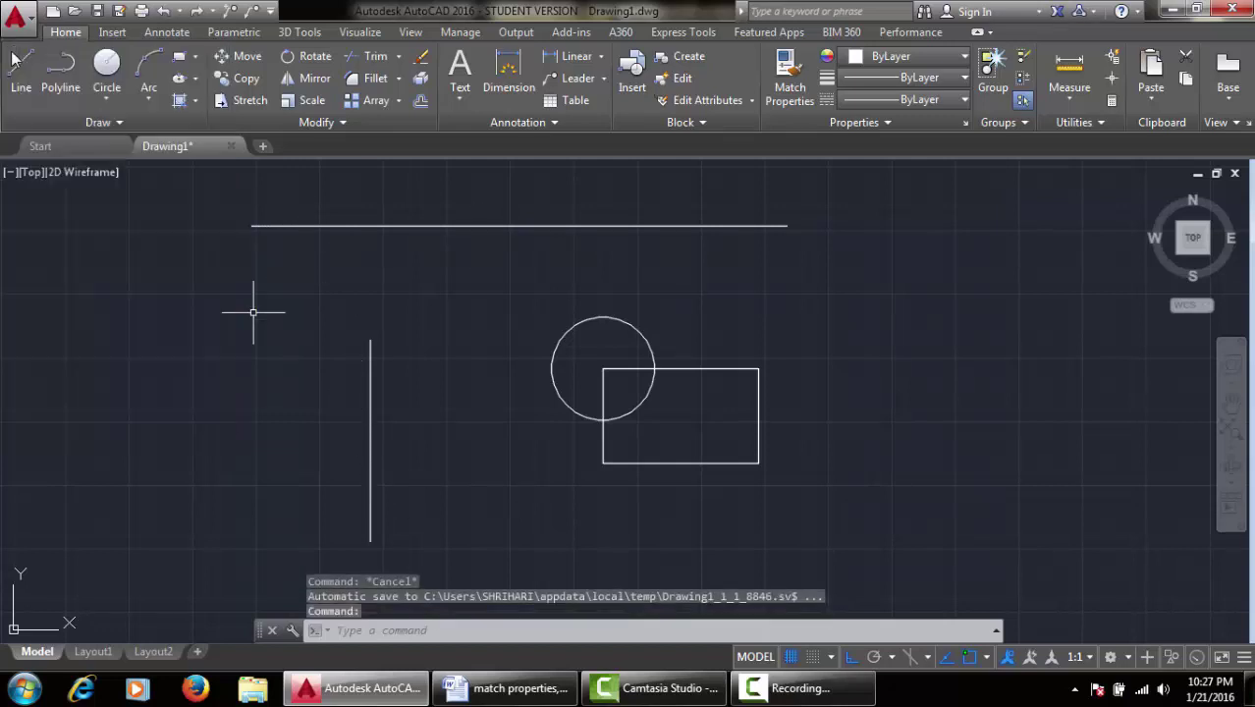
Step: Load the CENTER linetype from acad.lin through the Linetype Manager
click(485, 633)
text(linetype)
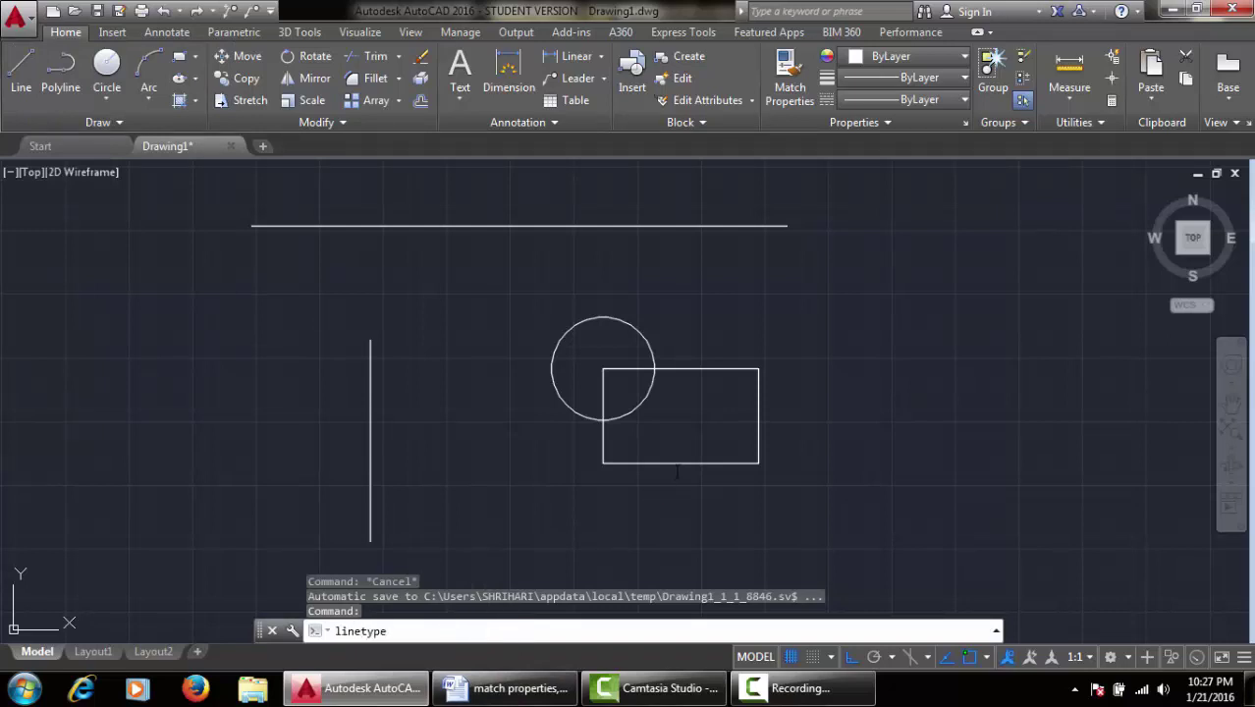
key(Return)
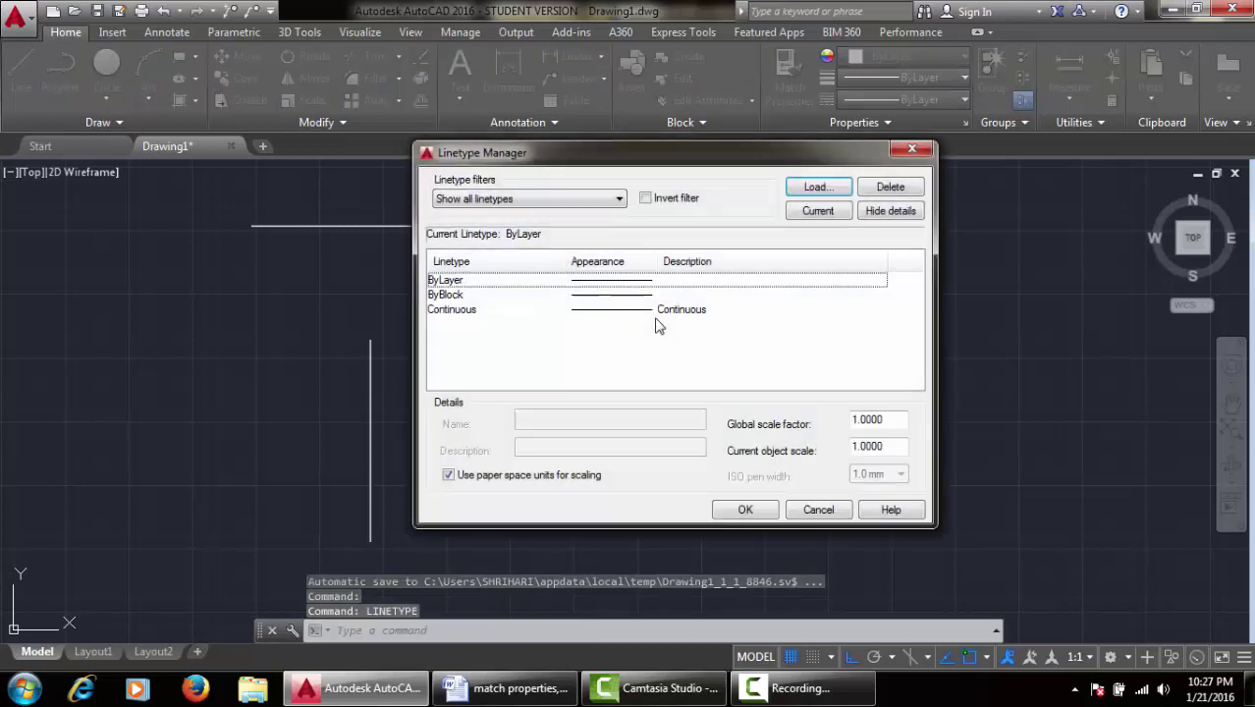
drag(572, 148, 487, 137)
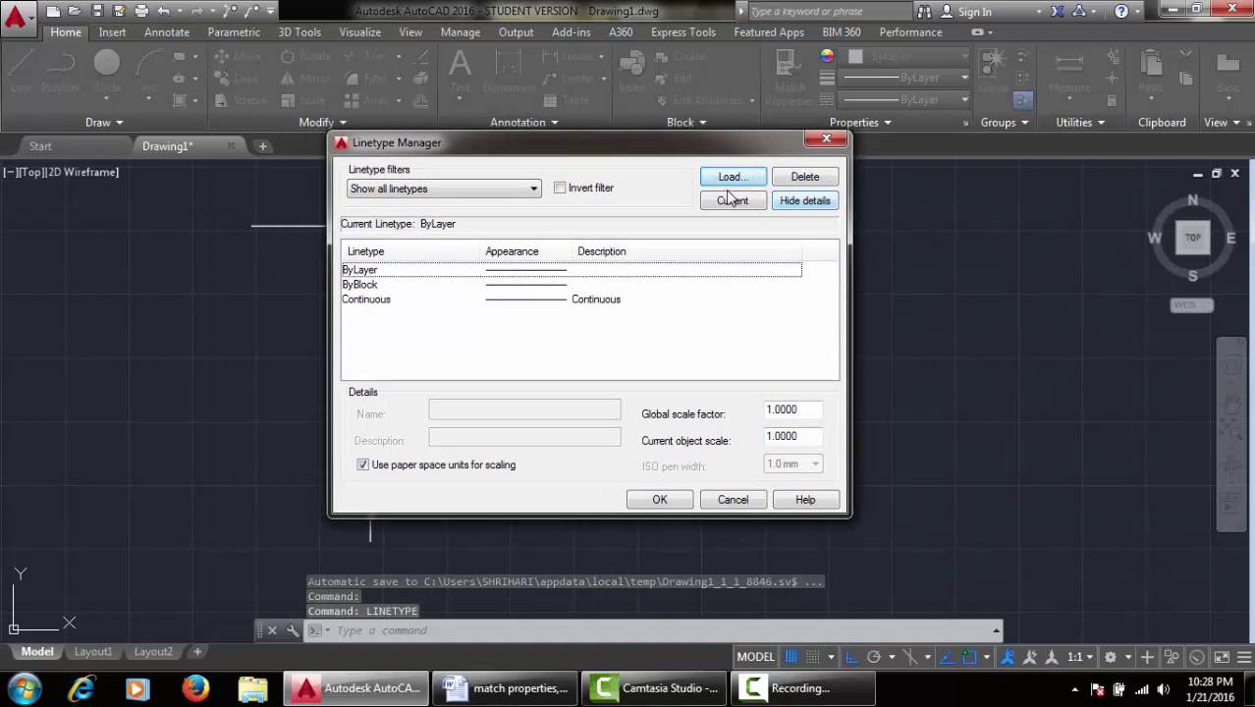
click(730, 183)
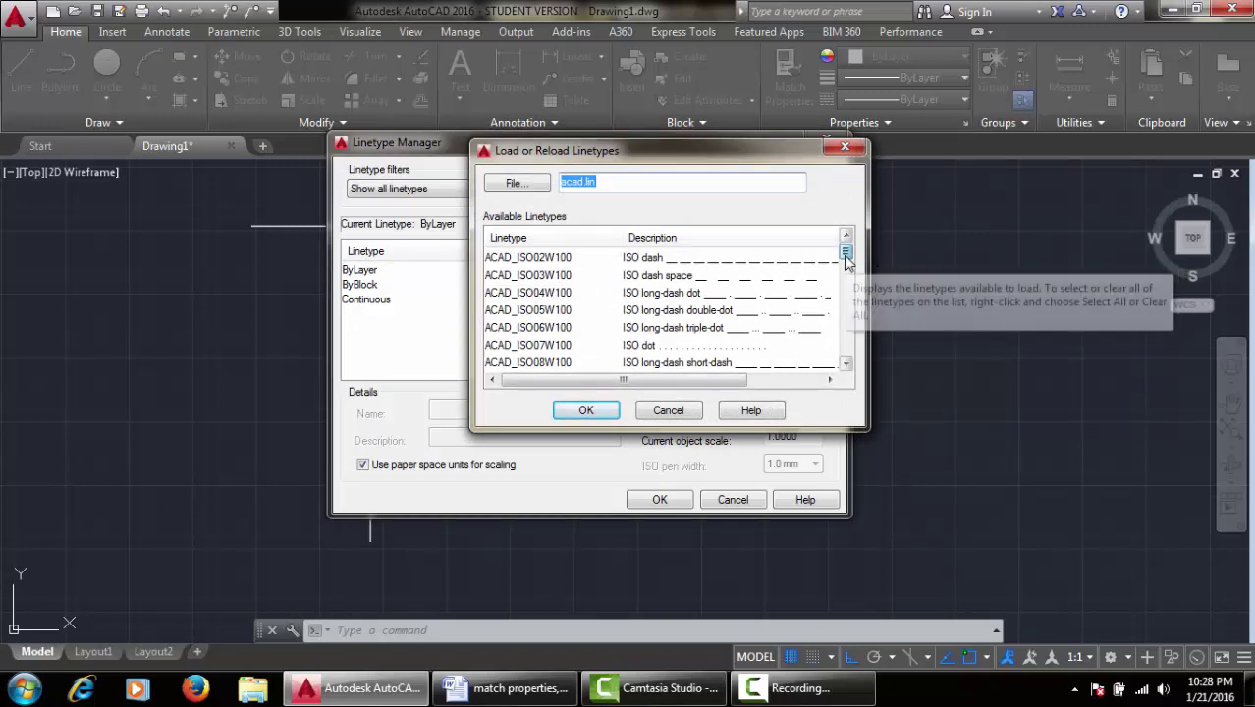
scroll(848, 280, down, 3)
scroll(848, 280, down, 2)
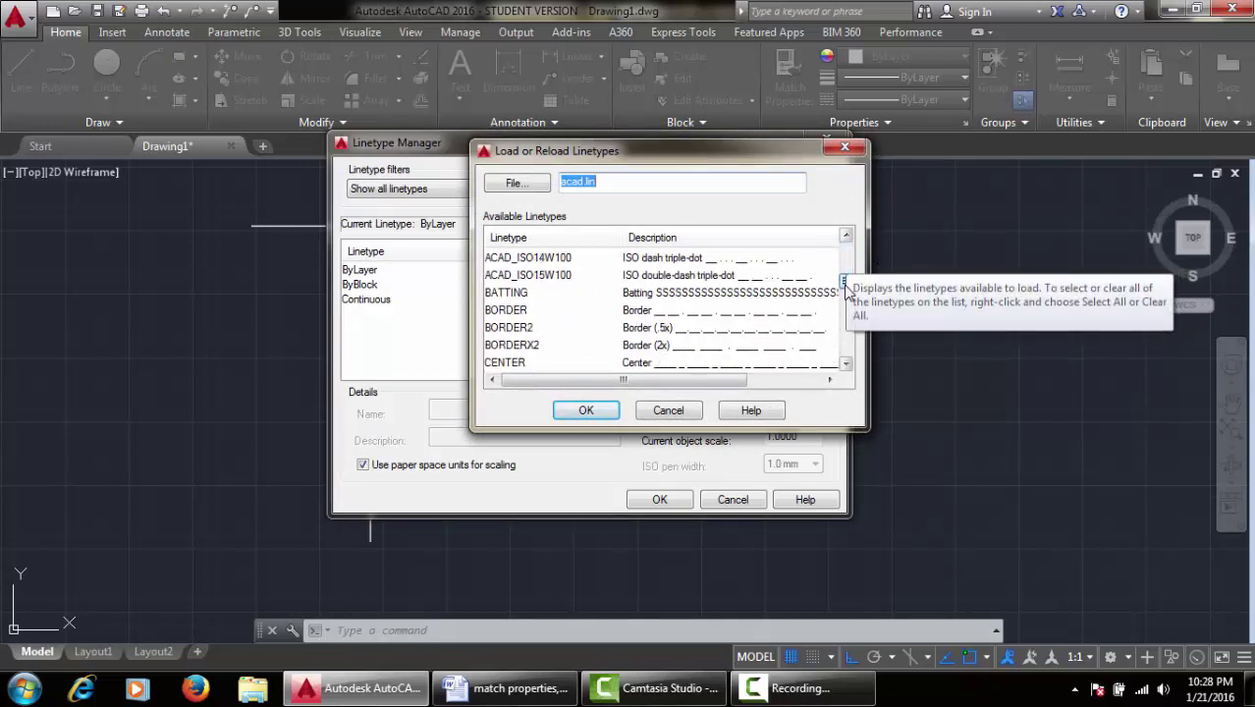
click(517, 349)
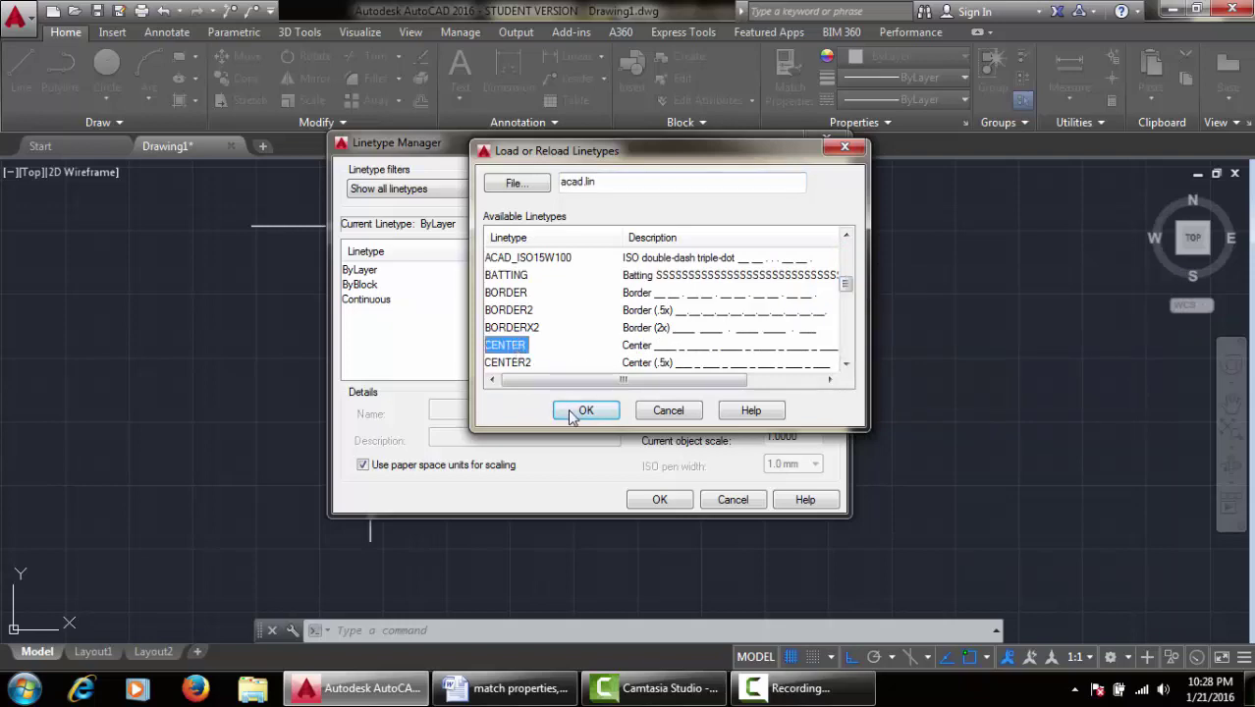
click(568, 410)
click(374, 302)
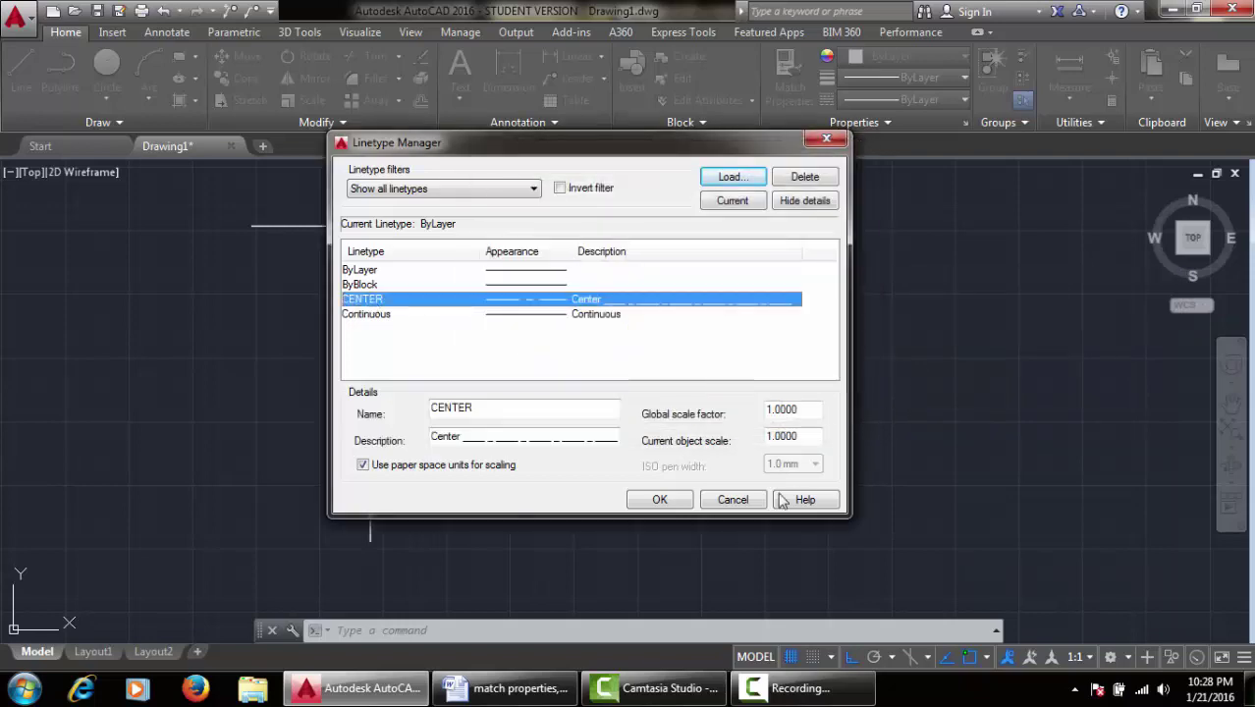
click(660, 500)
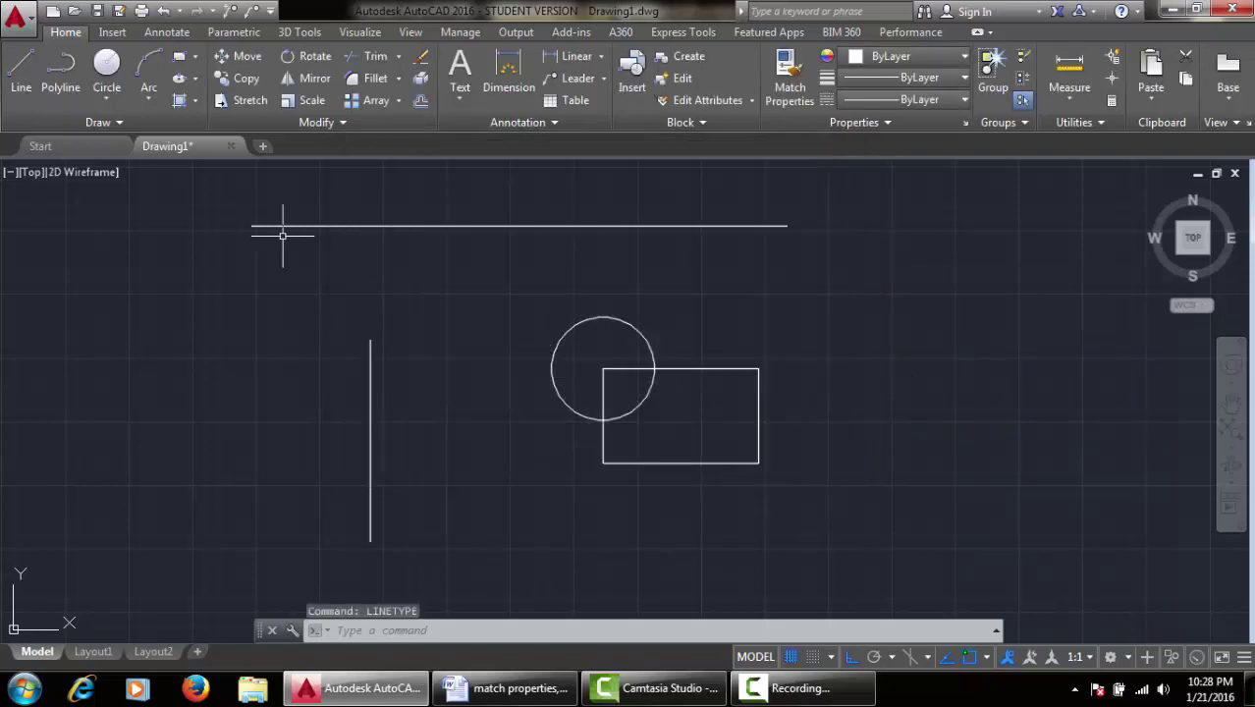
Step: Set the top horizontal line's linetype to CENTER in the Properties palette
click(464, 226)
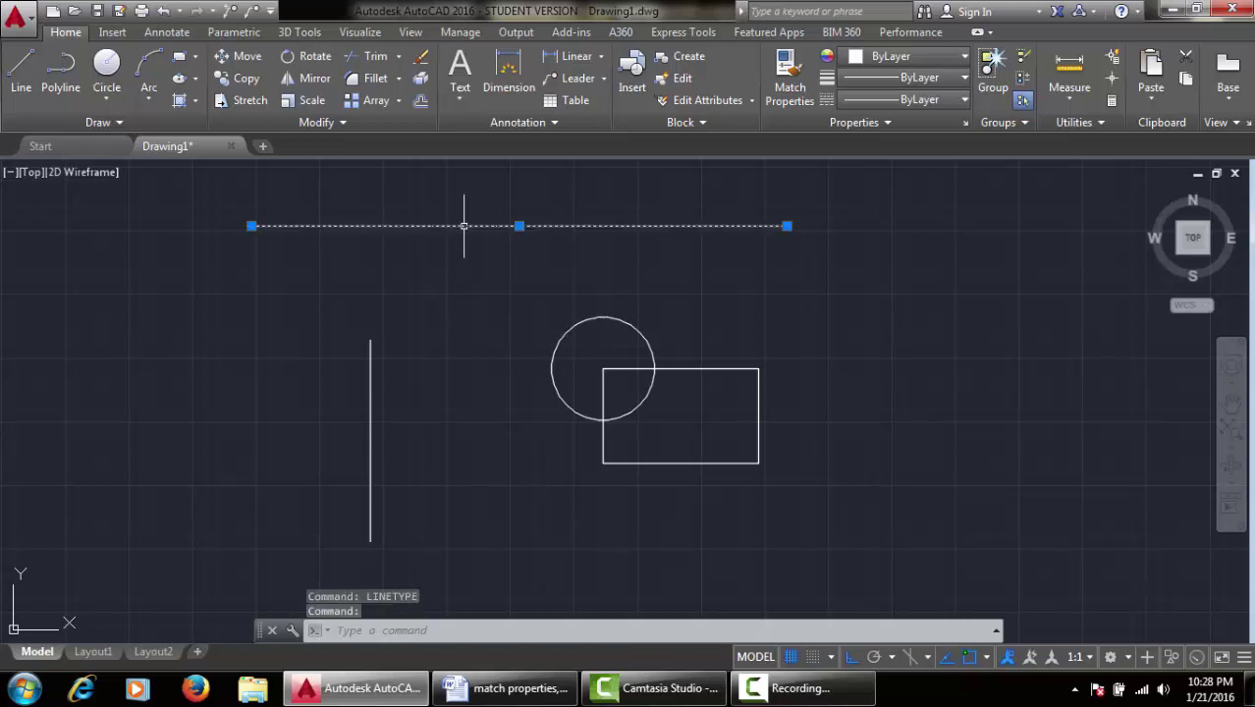
text(MO)
key(Return)
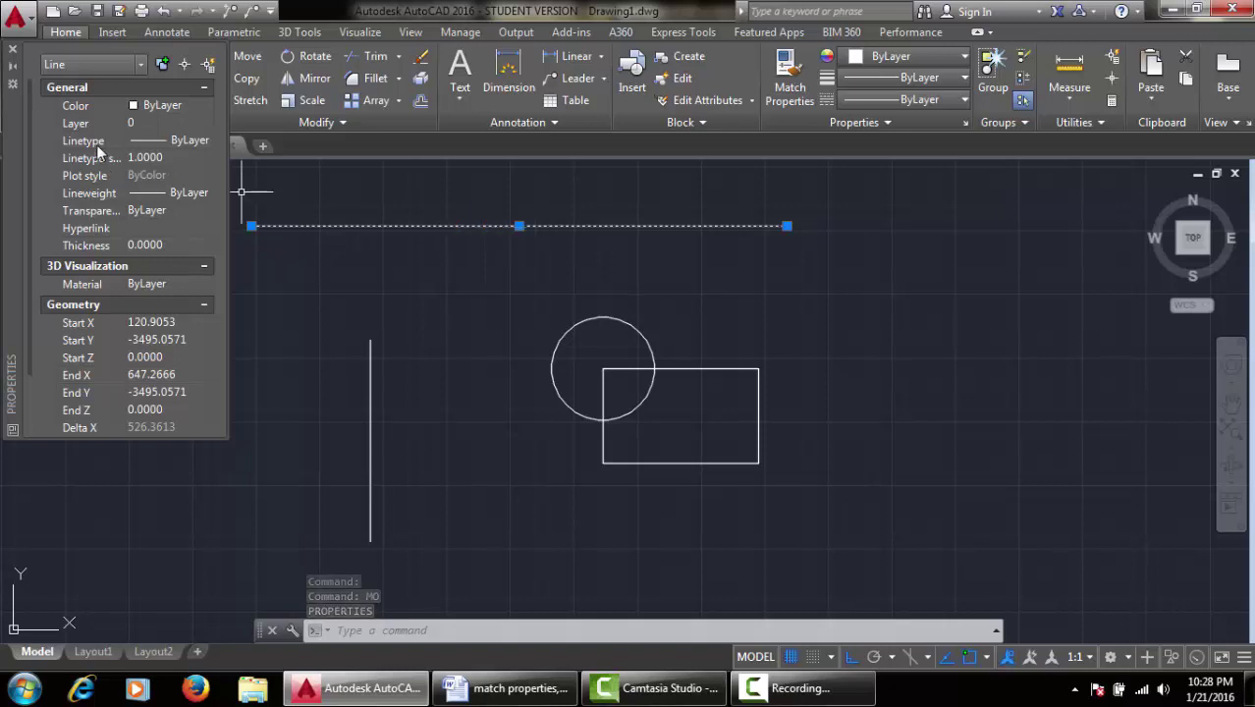
click(194, 140)
click(203, 140)
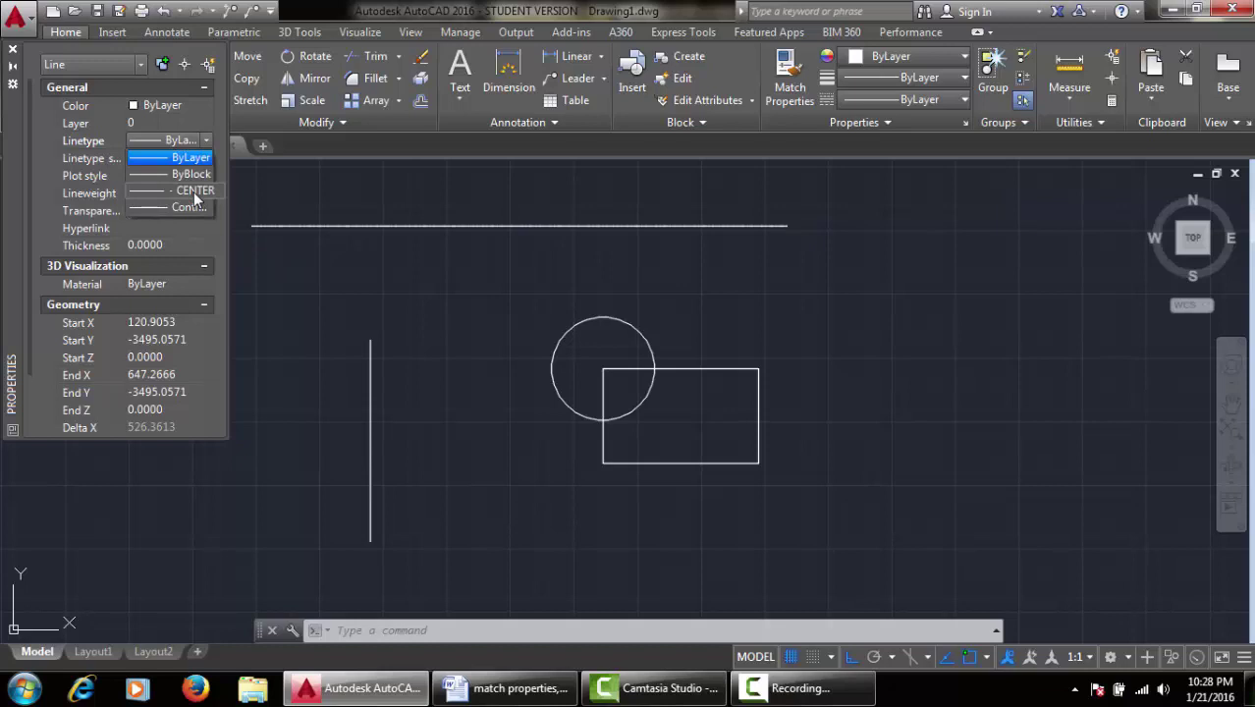
click(193, 191)
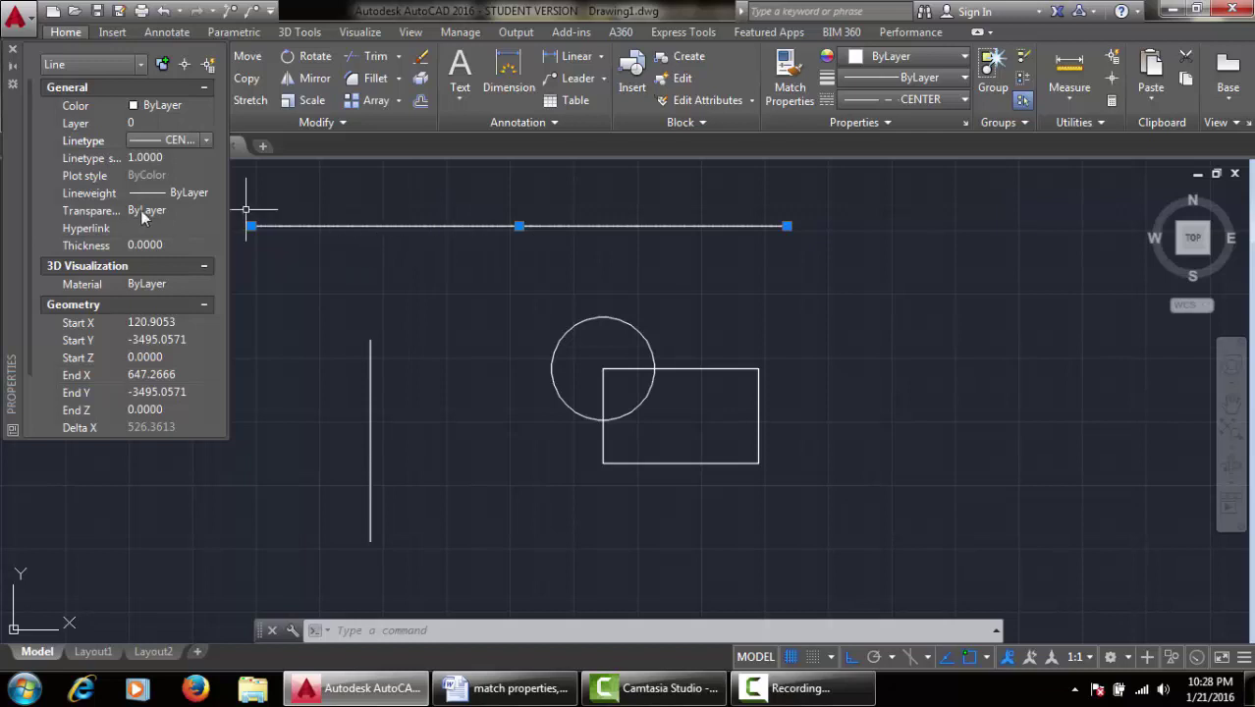
click(13, 49)
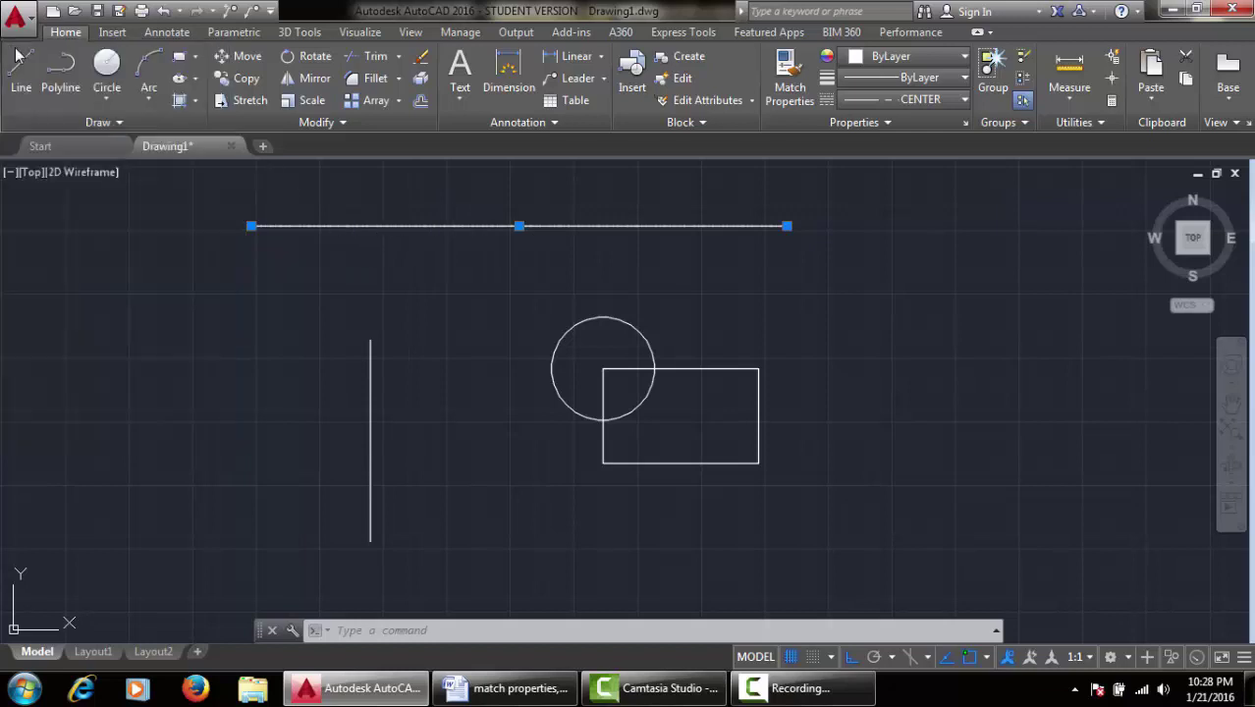
key(Escape)
scroll(456, 236, up, 4)
scroll(504, 225, down, 4)
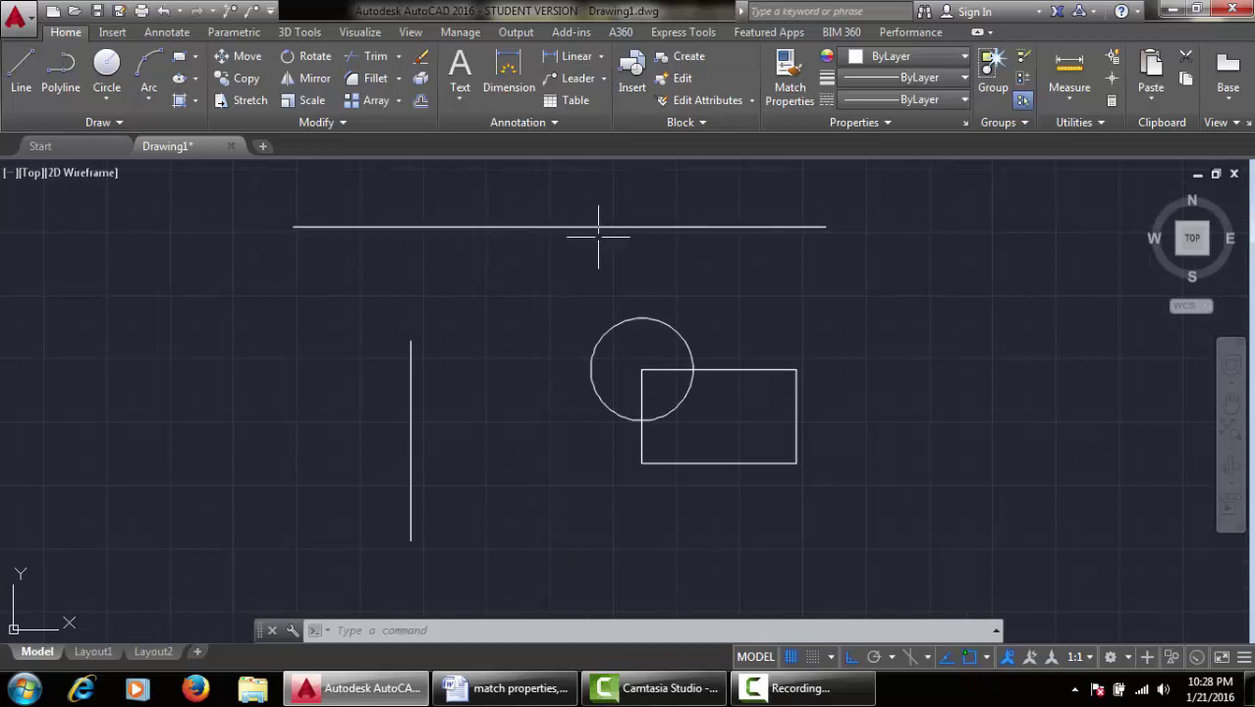
scroll(598, 224, up, 5)
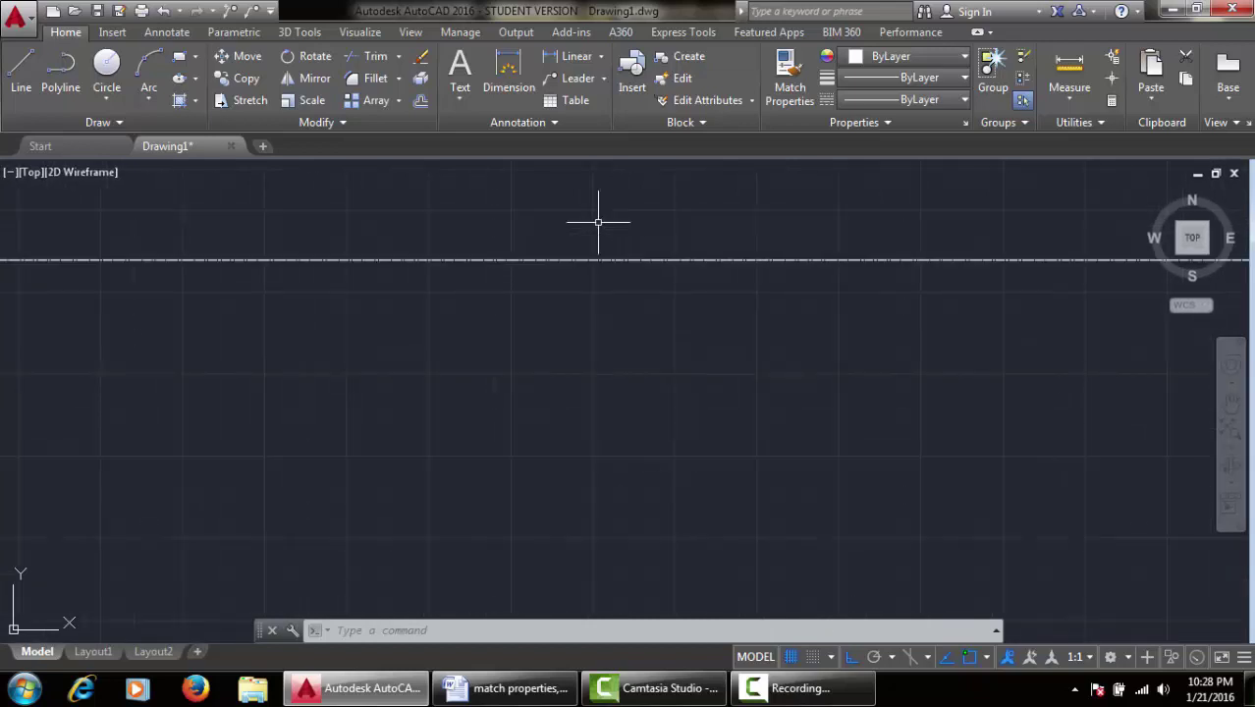
scroll(571, 284, up, 6)
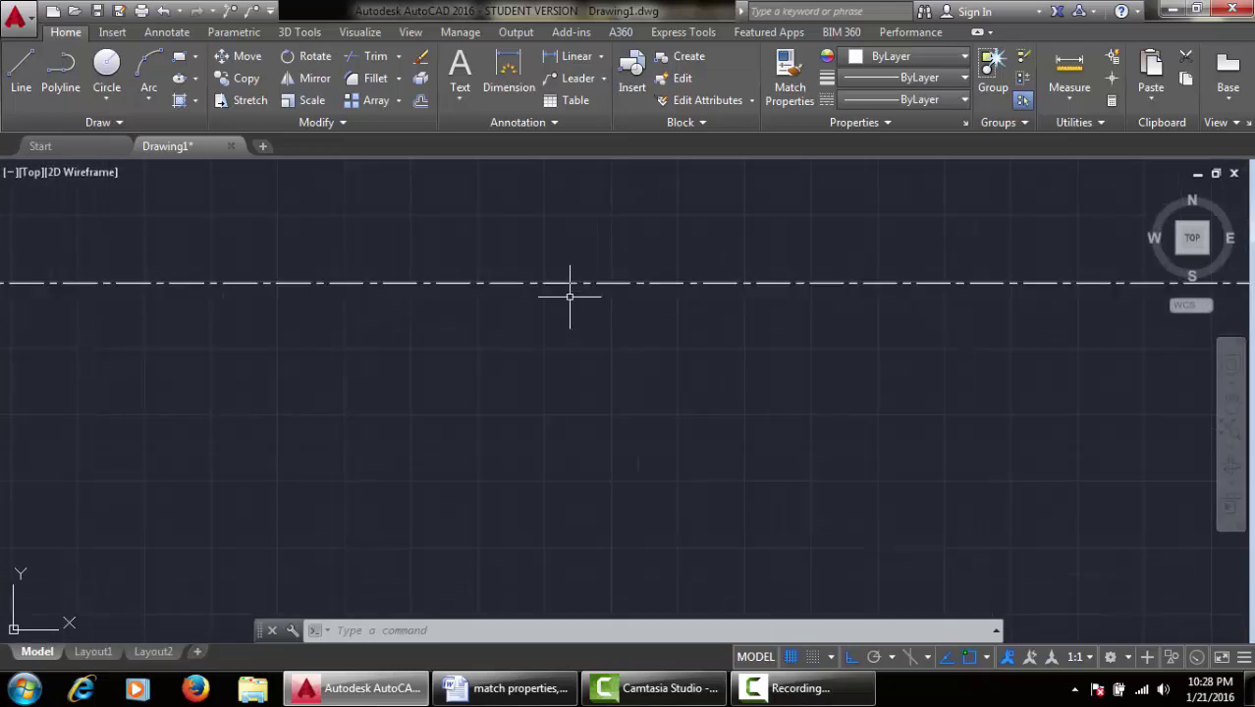
scroll(648, 211, down, 8)
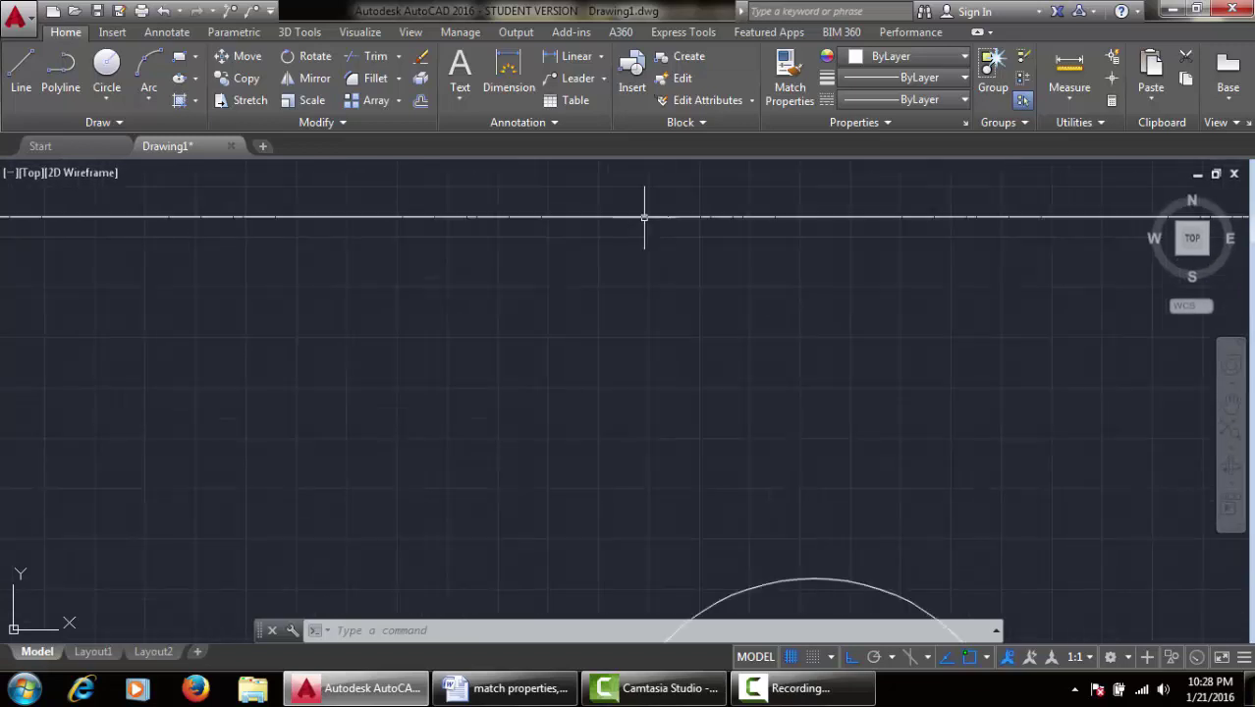
middle_drag(659, 193, 618, 275)
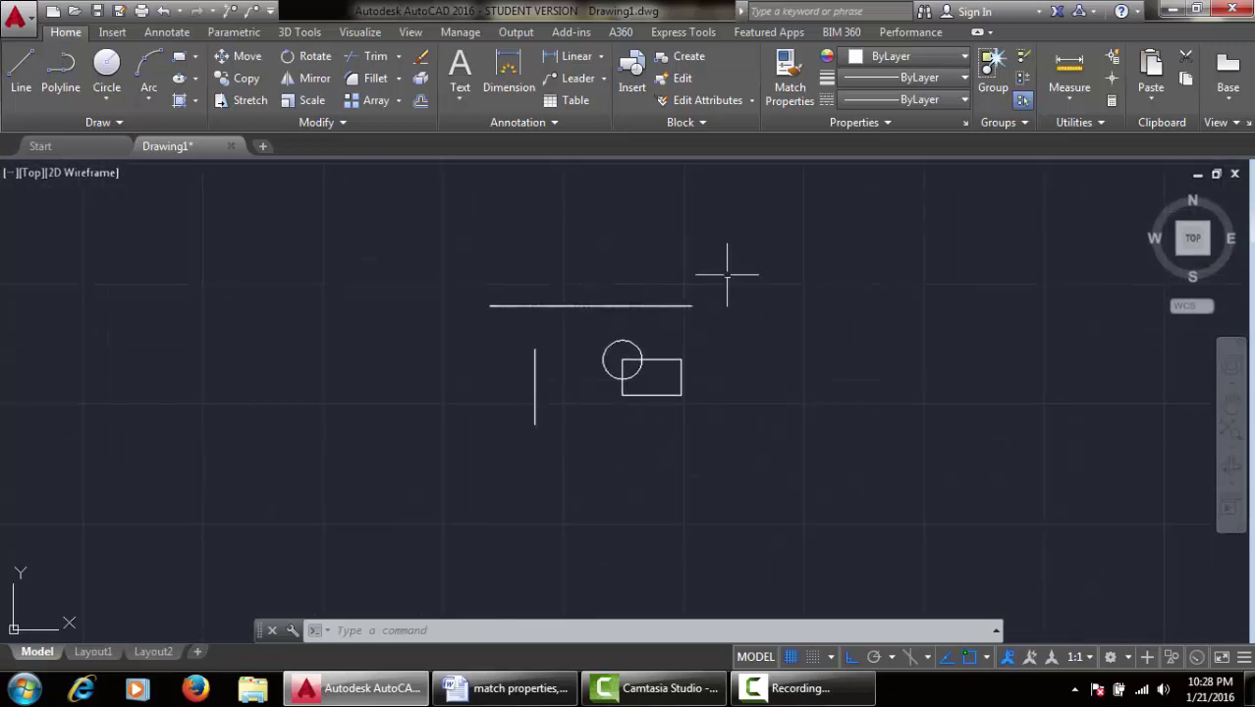
scroll(602, 305, up, 2)
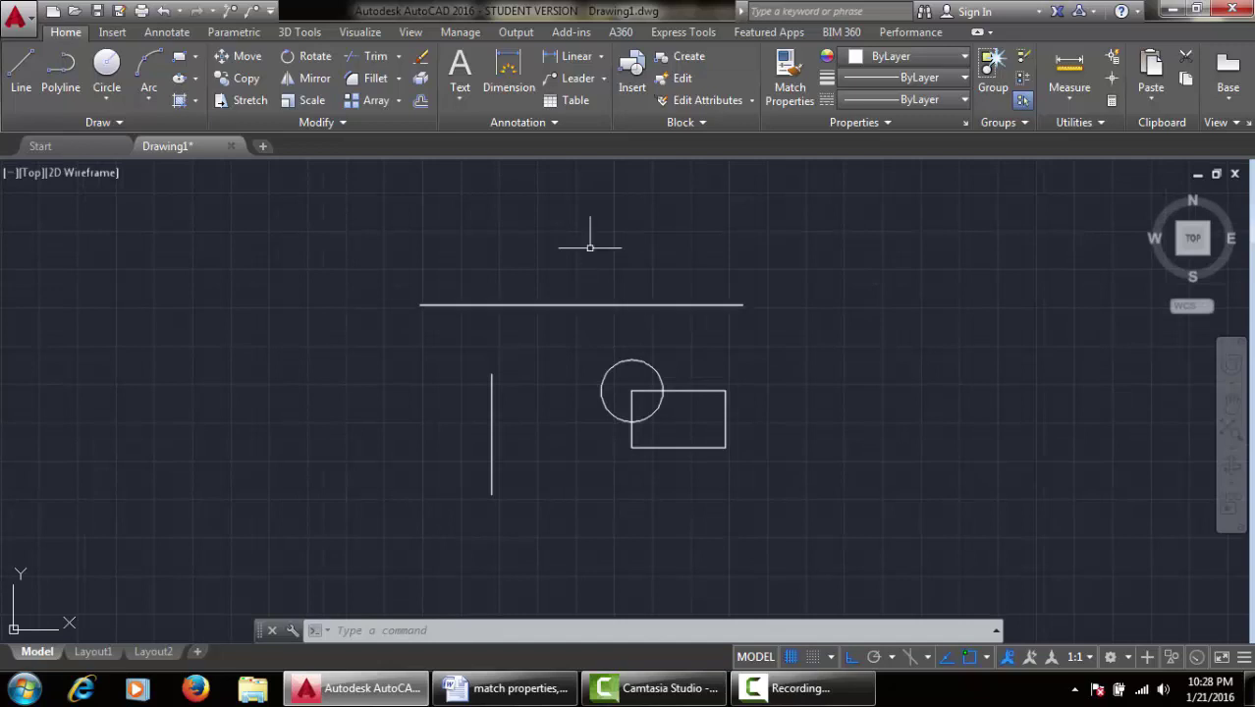
middle_drag(557, 280, 588, 253)
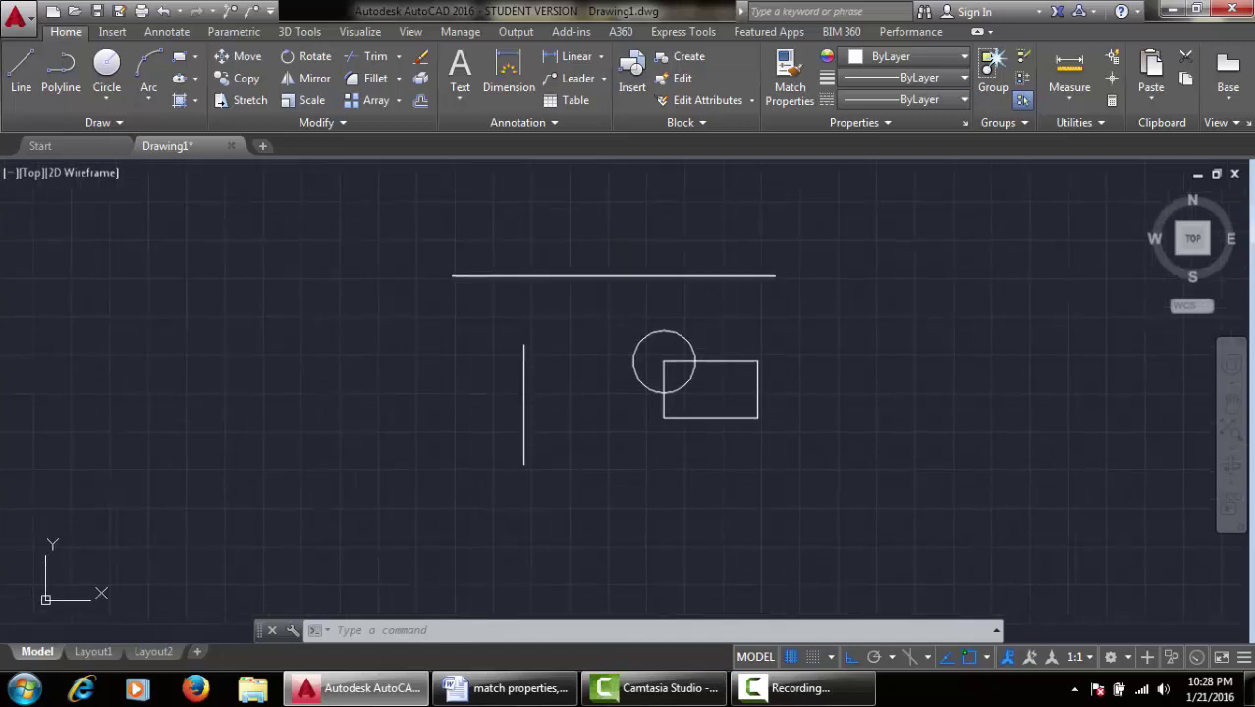
Step: Set the centre line's linetype scale to 5, then 8
click(578, 276)
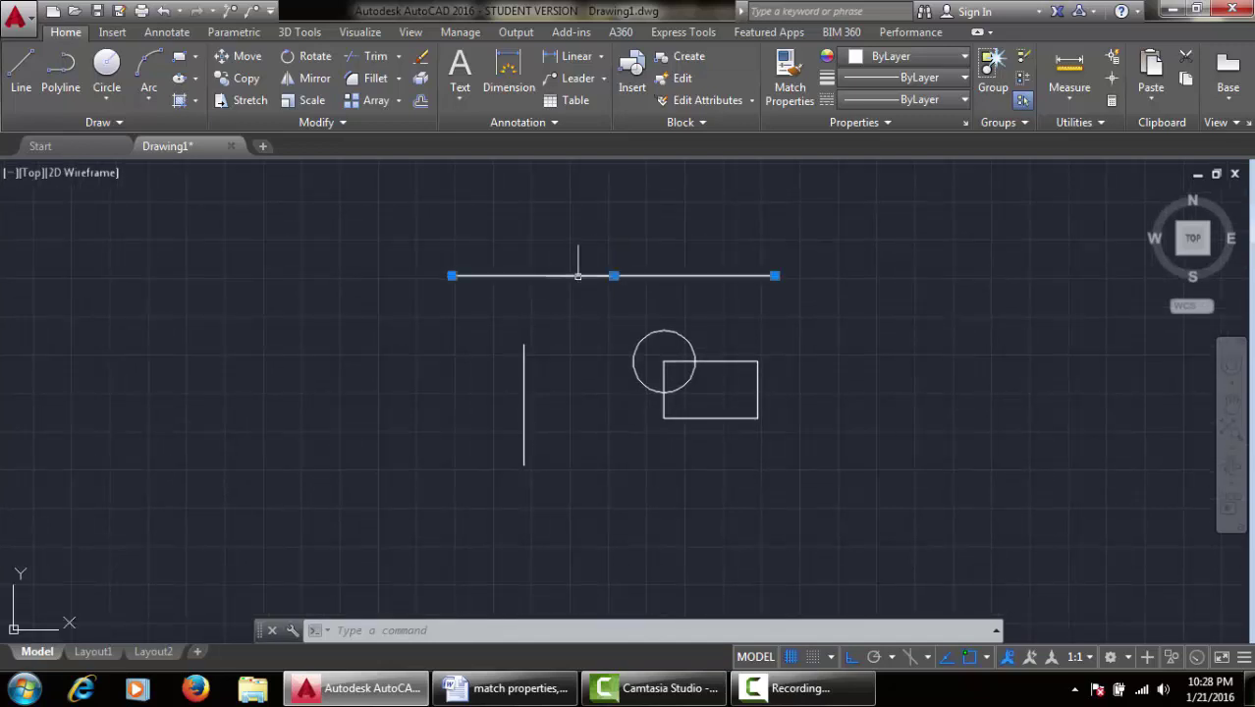
text(MO)
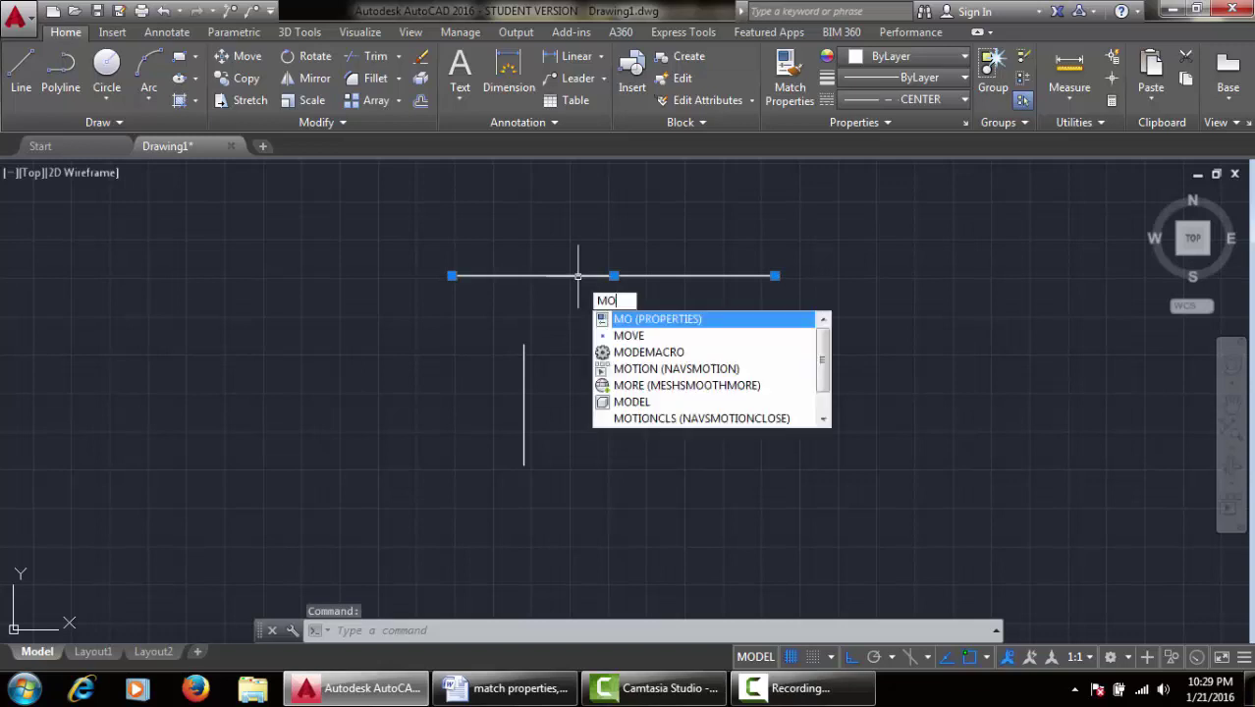
key(Return)
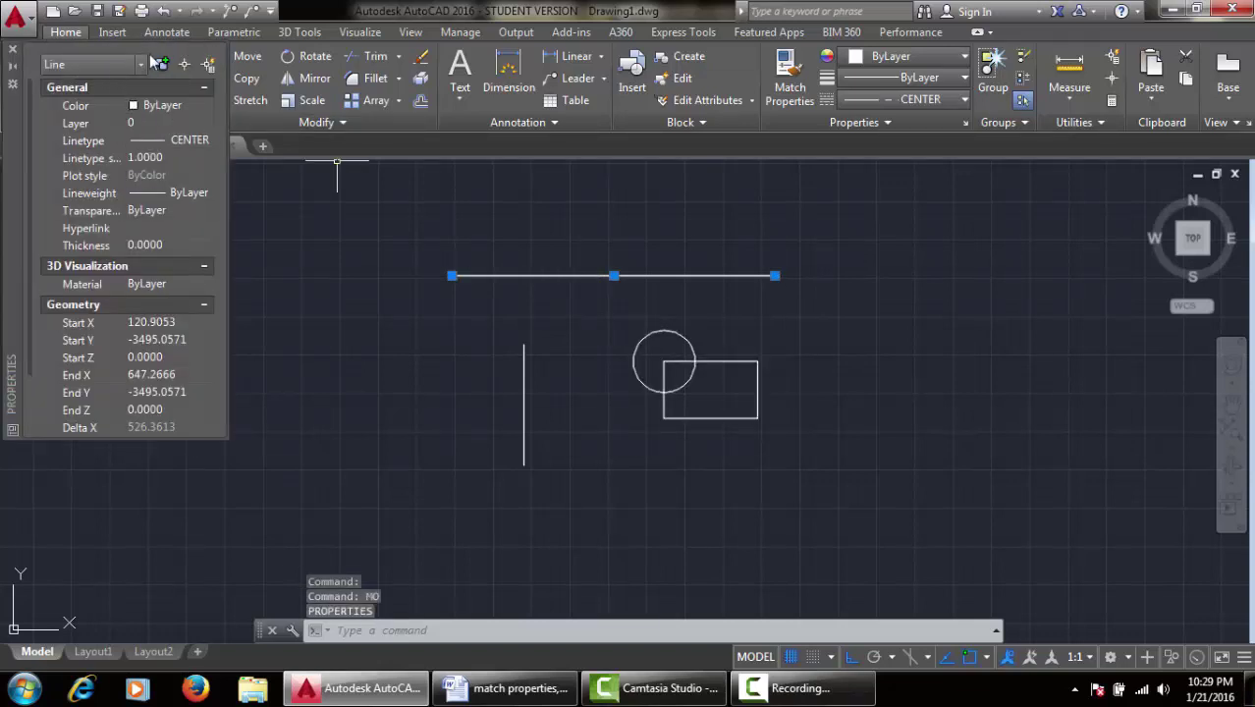
click(172, 159)
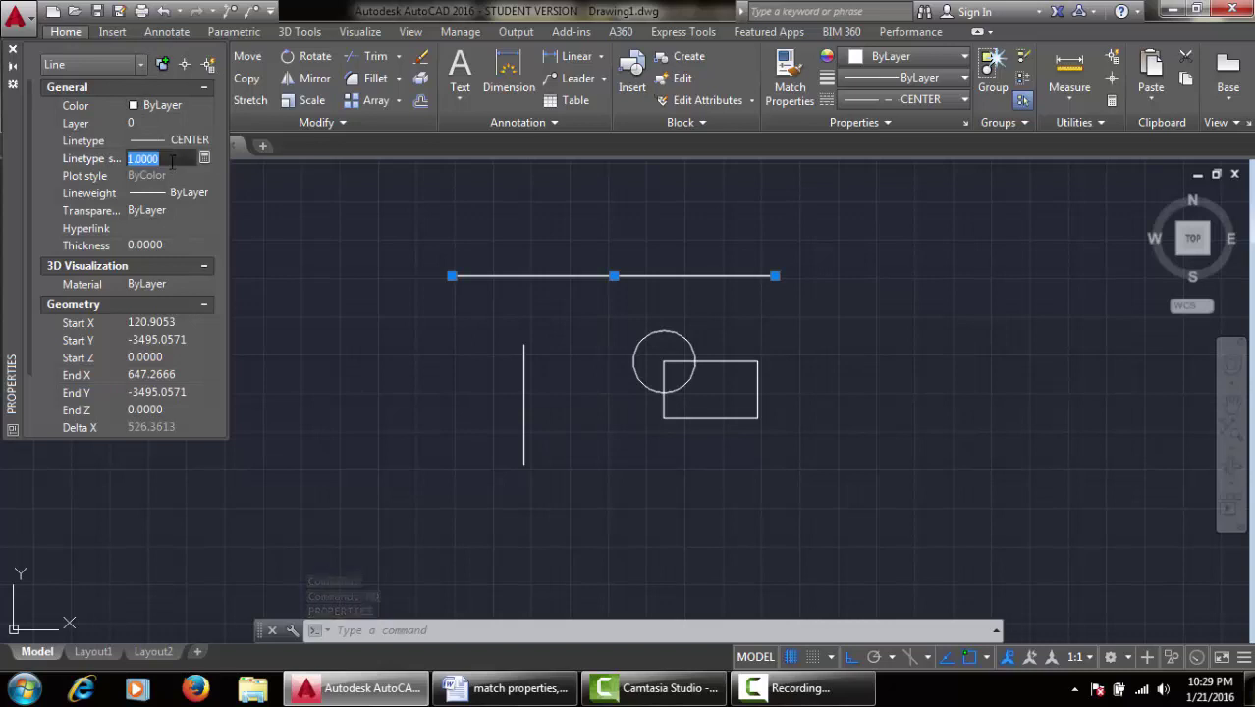
text(5)
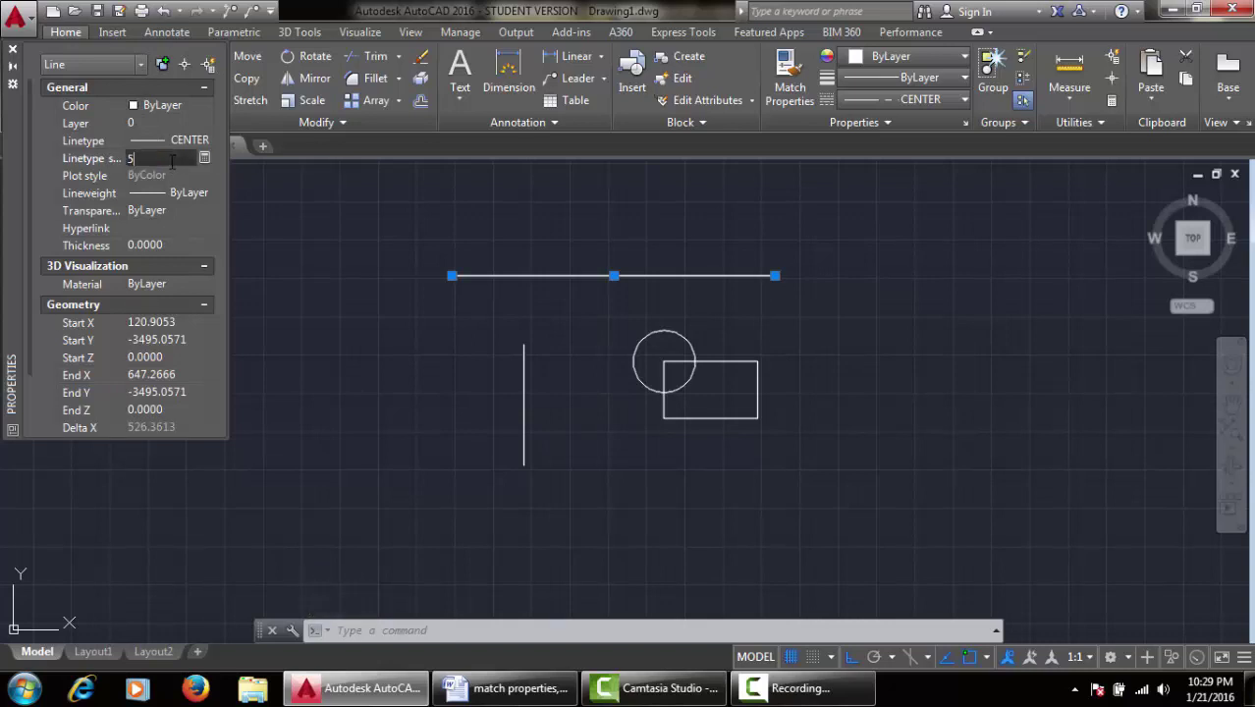
key(Return)
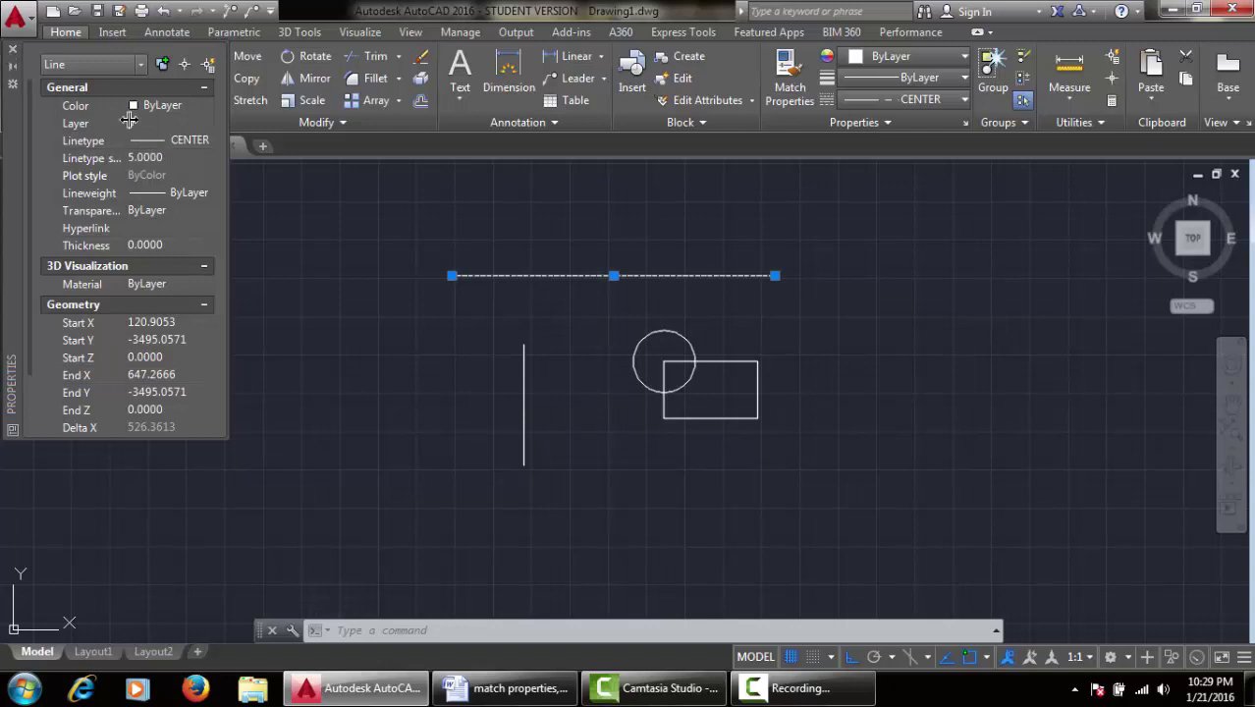
click(171, 158)
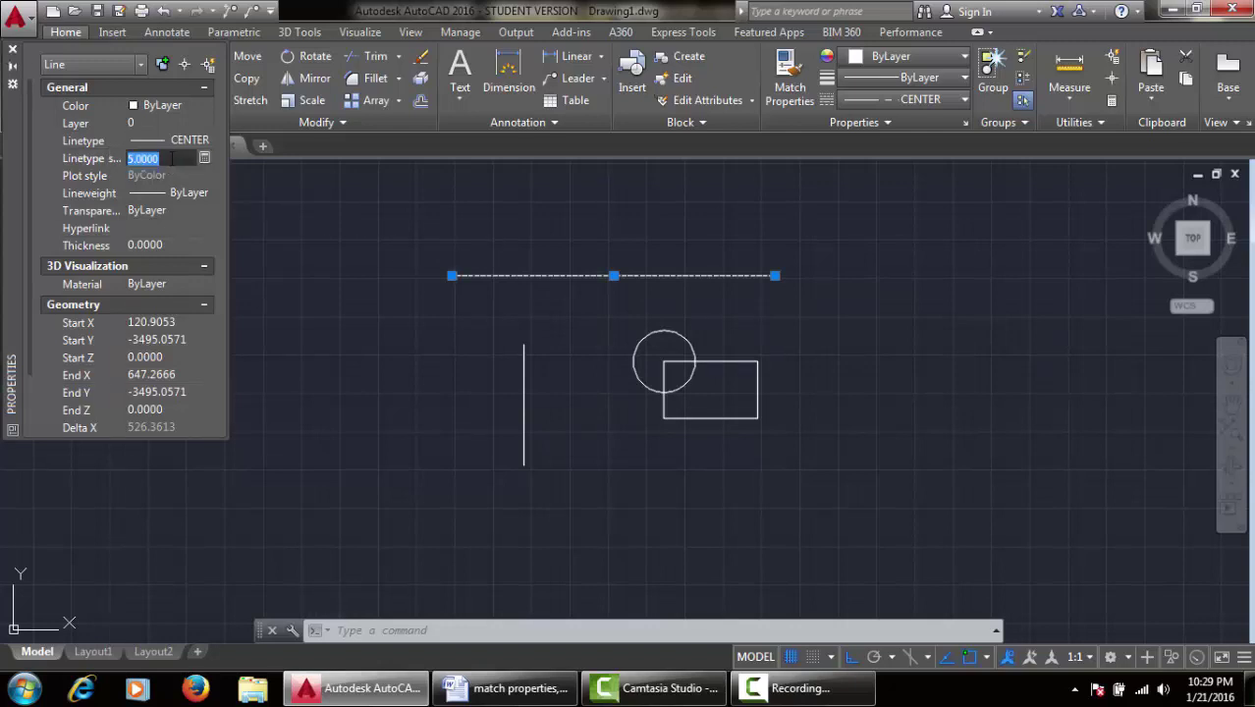
text(8)
key(Return)
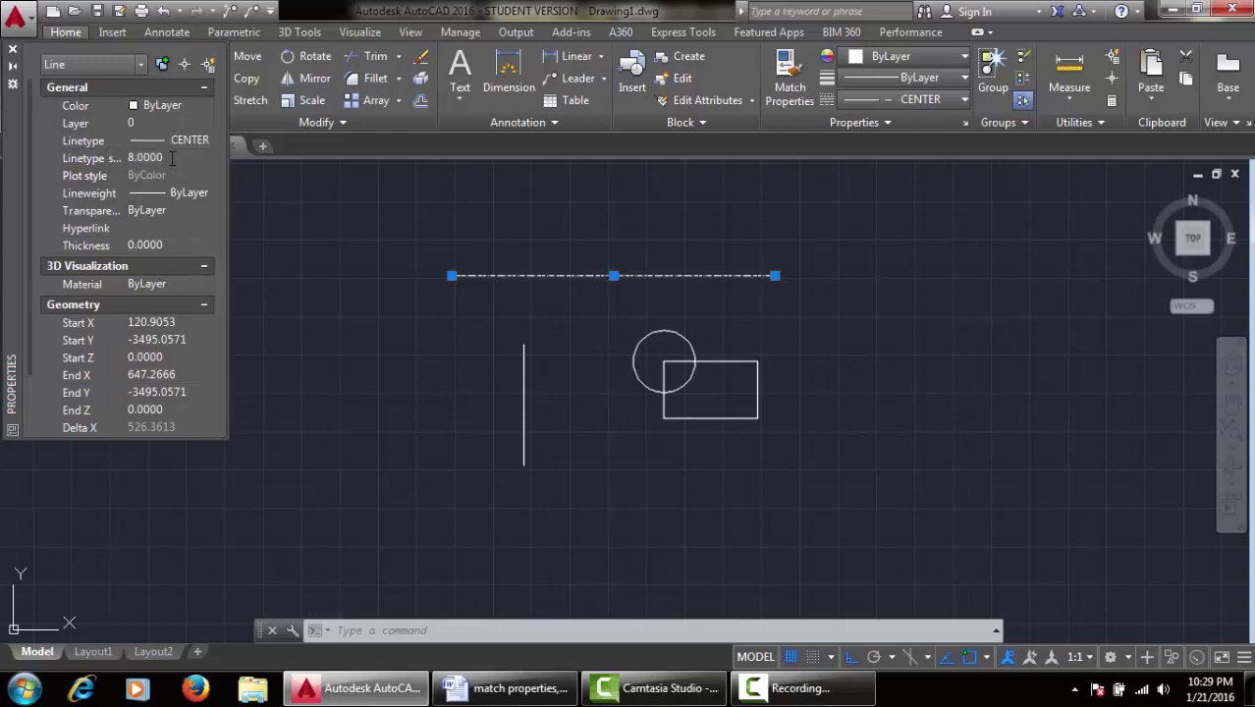
click(13, 53)
key(Escape)
scroll(722, 324, up, 2)
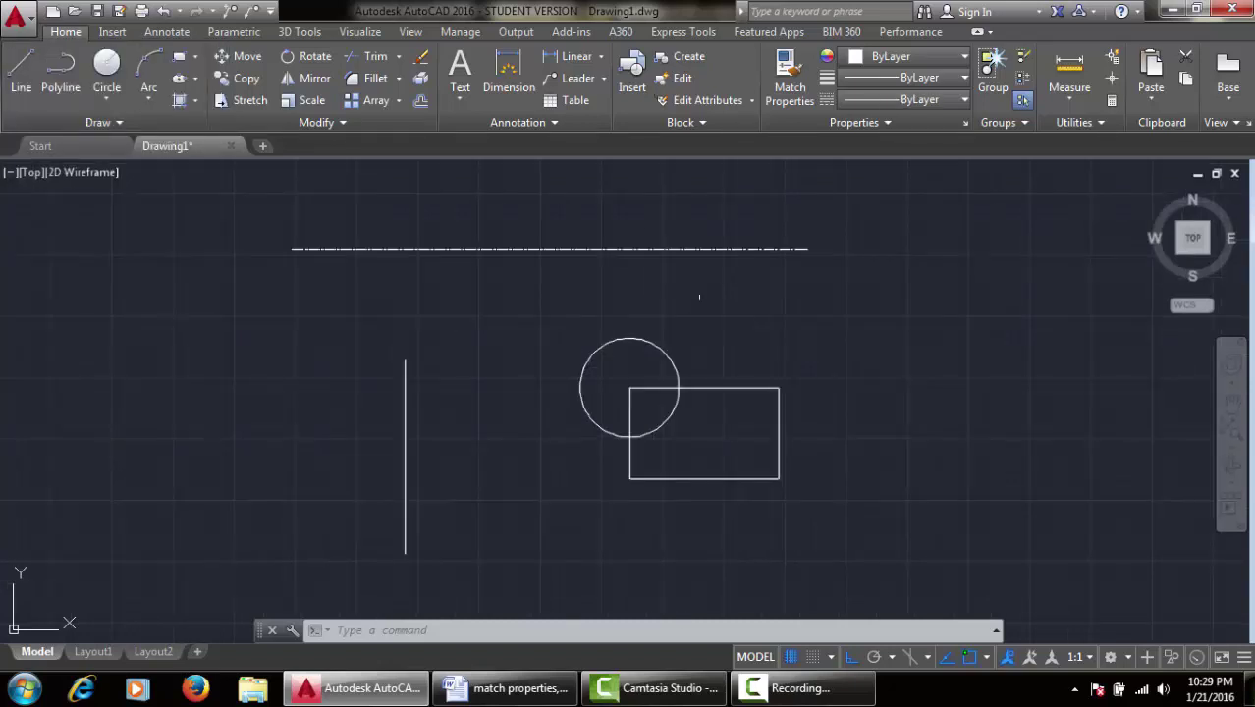
Step: Raise the centre line's linetype scale to 16 and recentre the view
click(590, 254)
text(m)
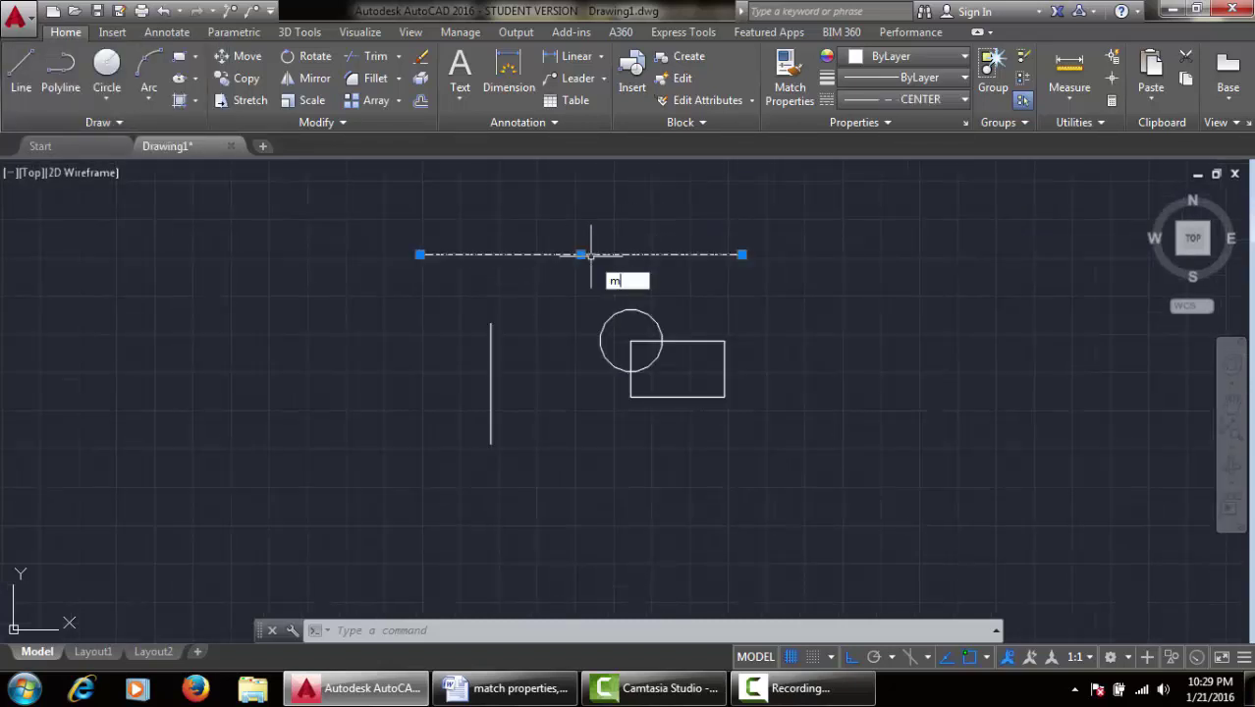
text(o)
key(Return)
click(177, 158)
key(Return)
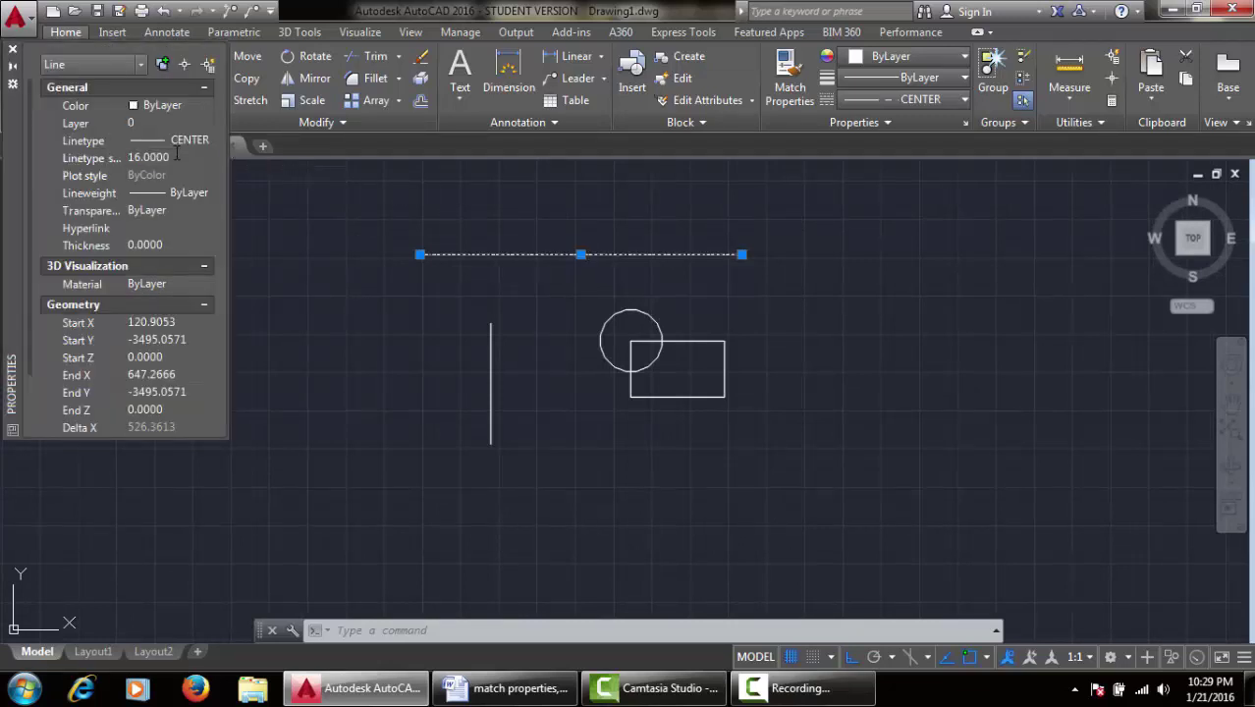
click(12, 49)
key(Escape)
scroll(584, 272, up, 2)
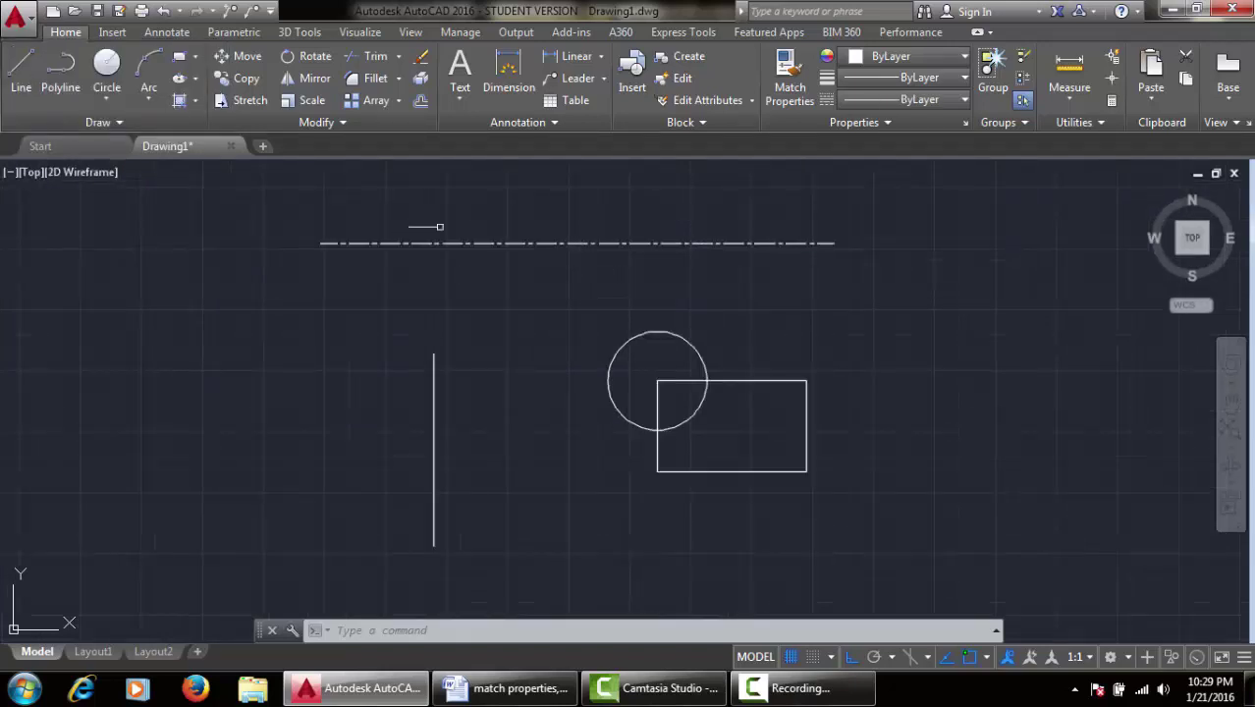
mouse_move(692, 216)
middle_down()
mouse_move(754, 261)
mouse_move(726, 236)
middle_up()
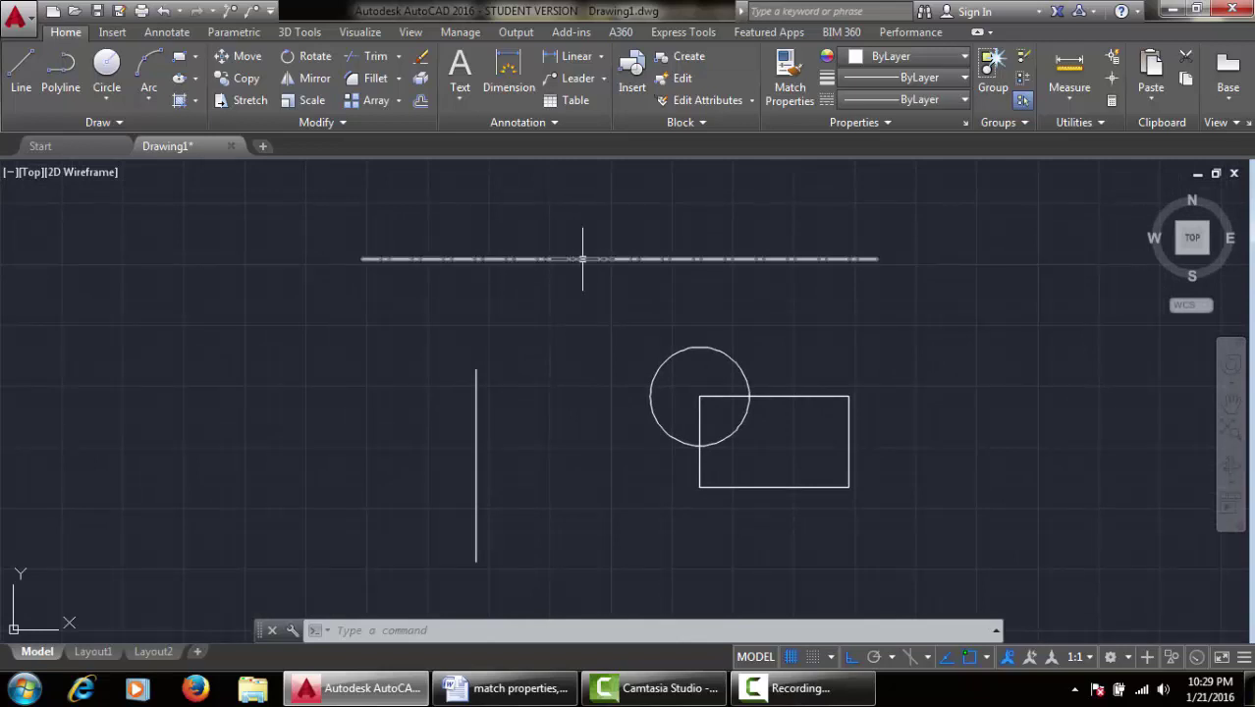
mouse_move(608, 311)
middle_down()
mouse_move(554, 288)
mouse_move(592, 246)
middle_up()
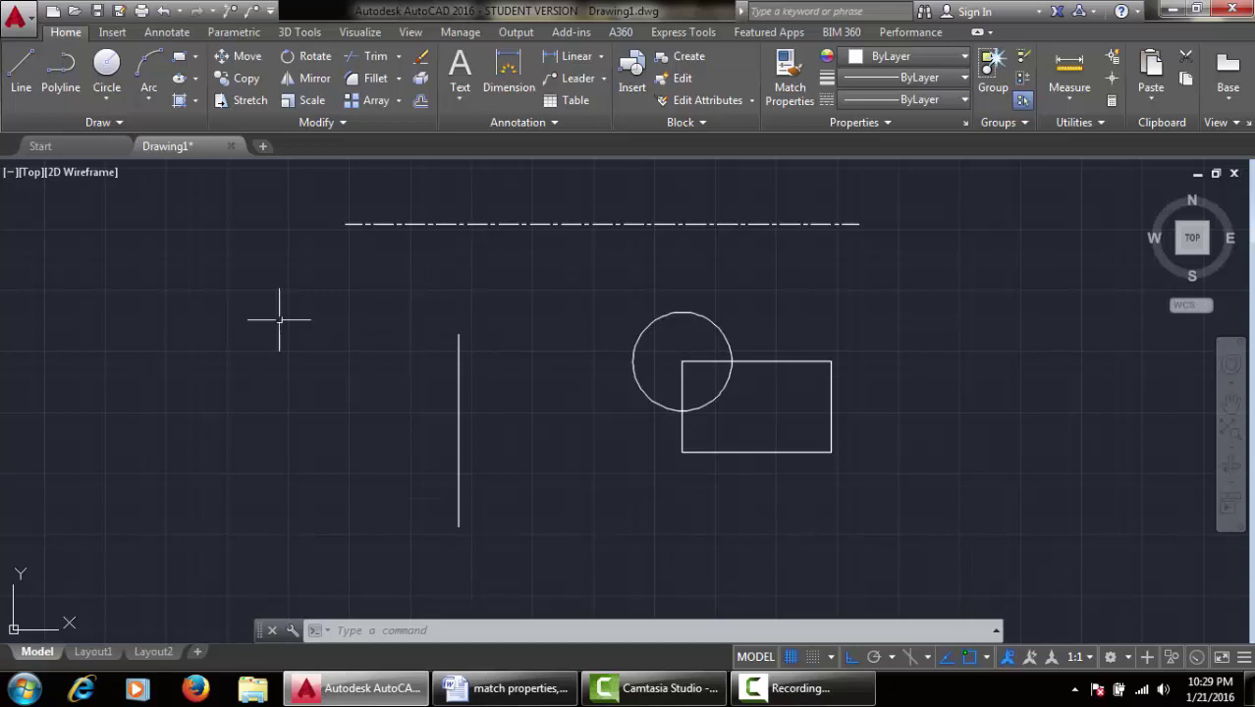
Step: Draw a short vertical line at the far left, then view its properties
key(l)
key(Return)
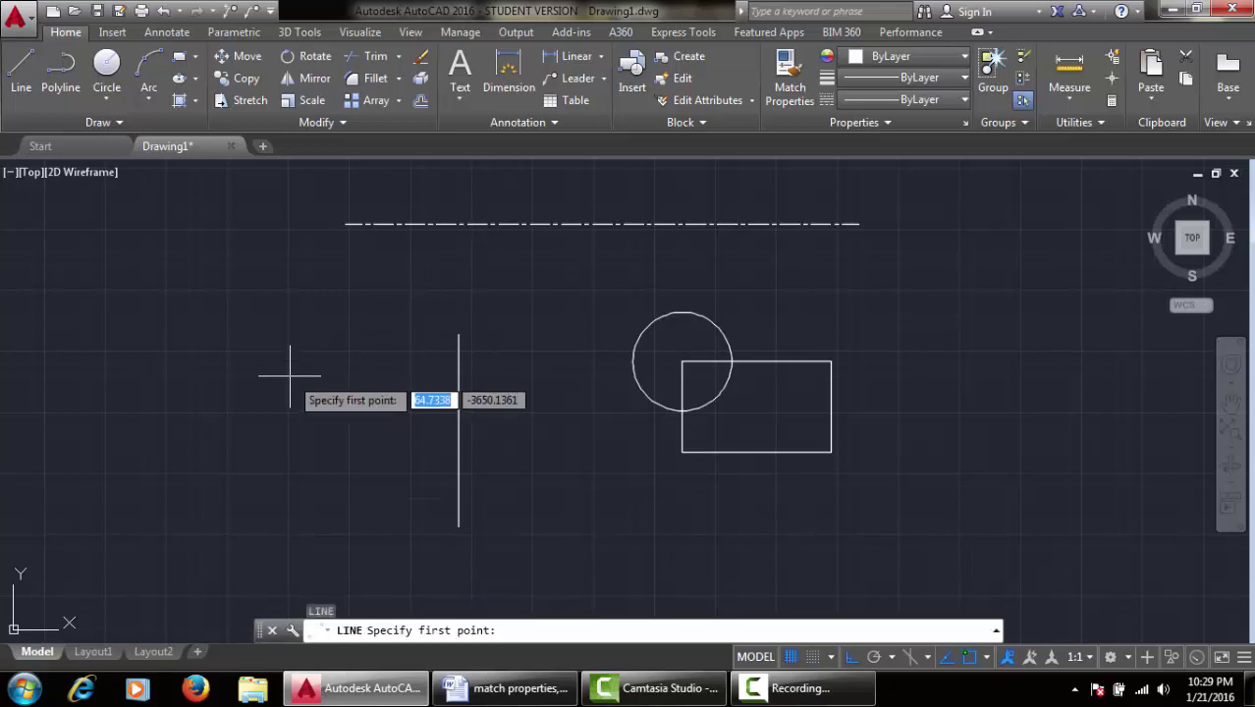
click(290, 375)
click(290, 263)
key(Escape)
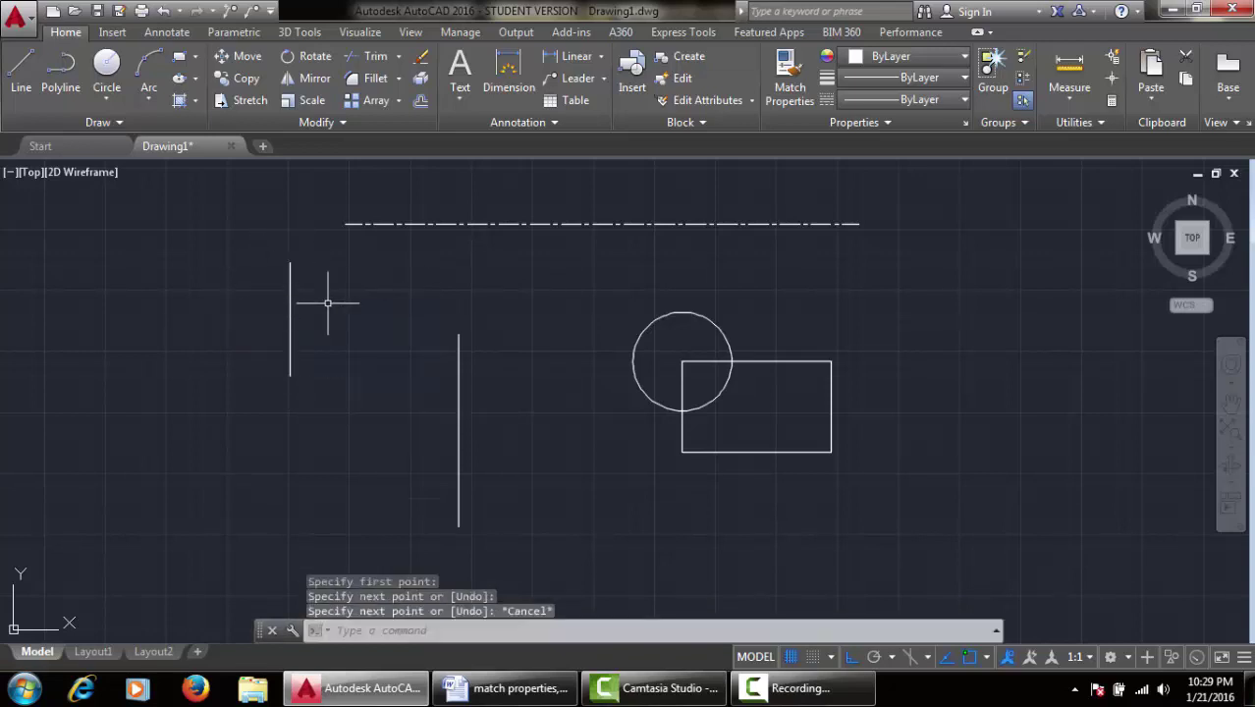
text(mo)
key(Return)
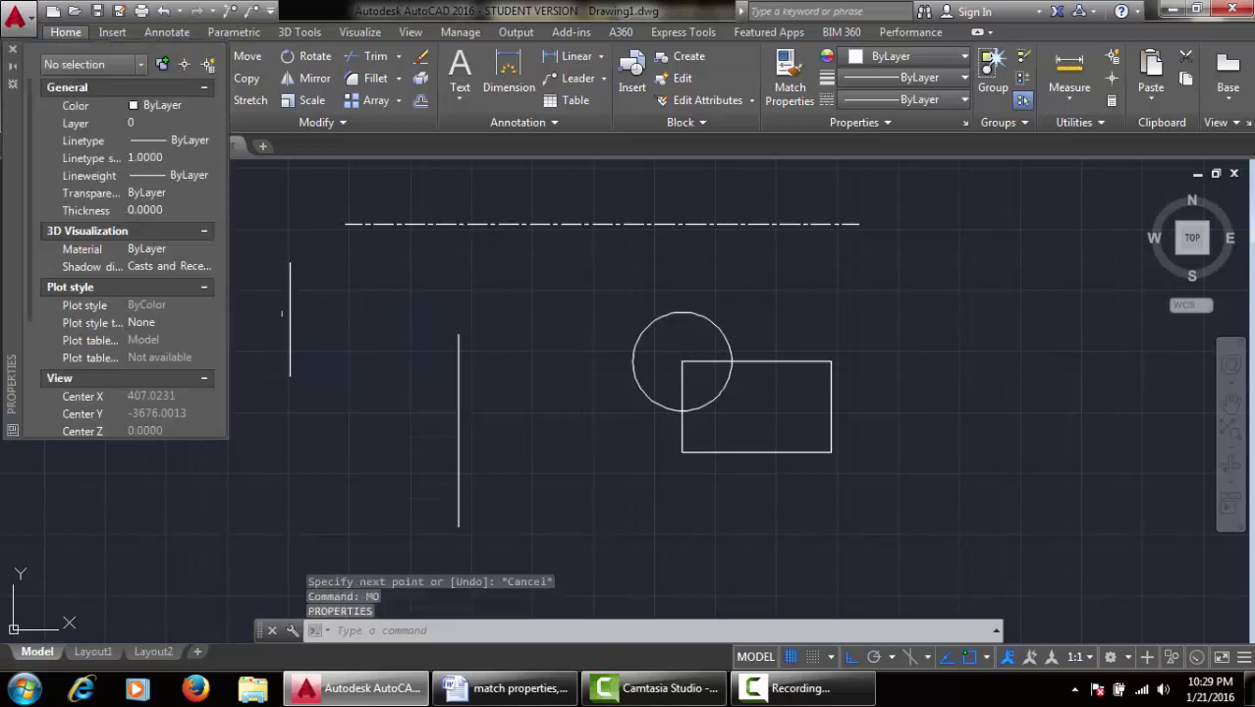
click(12, 49)
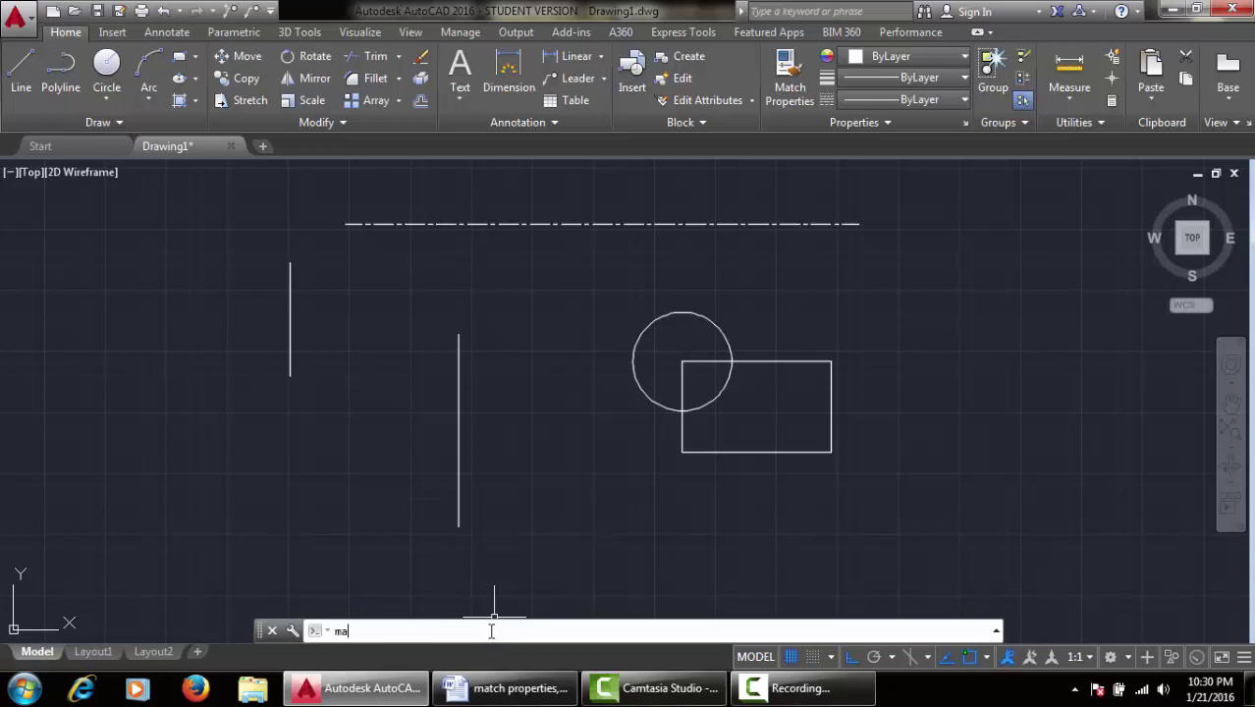
Step: Match the dash-dot line's properties onto both vertical lines, the circle, rectangle and top line
text(t)
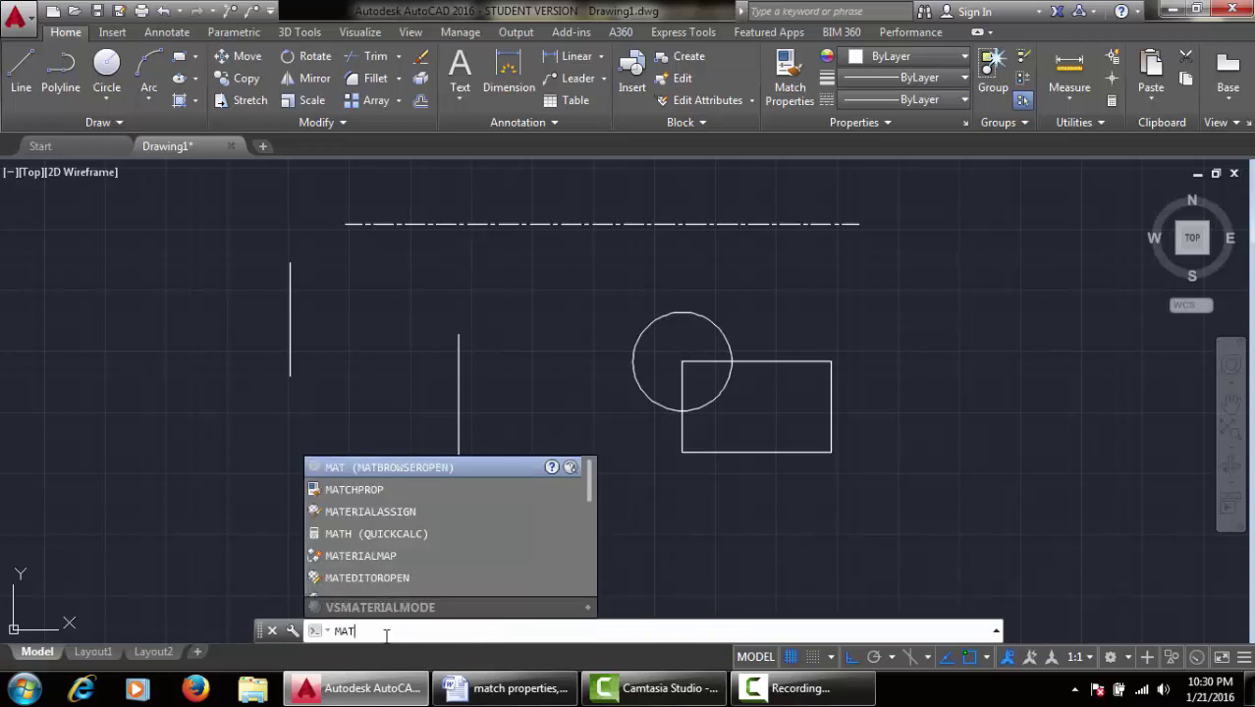
click(363, 489)
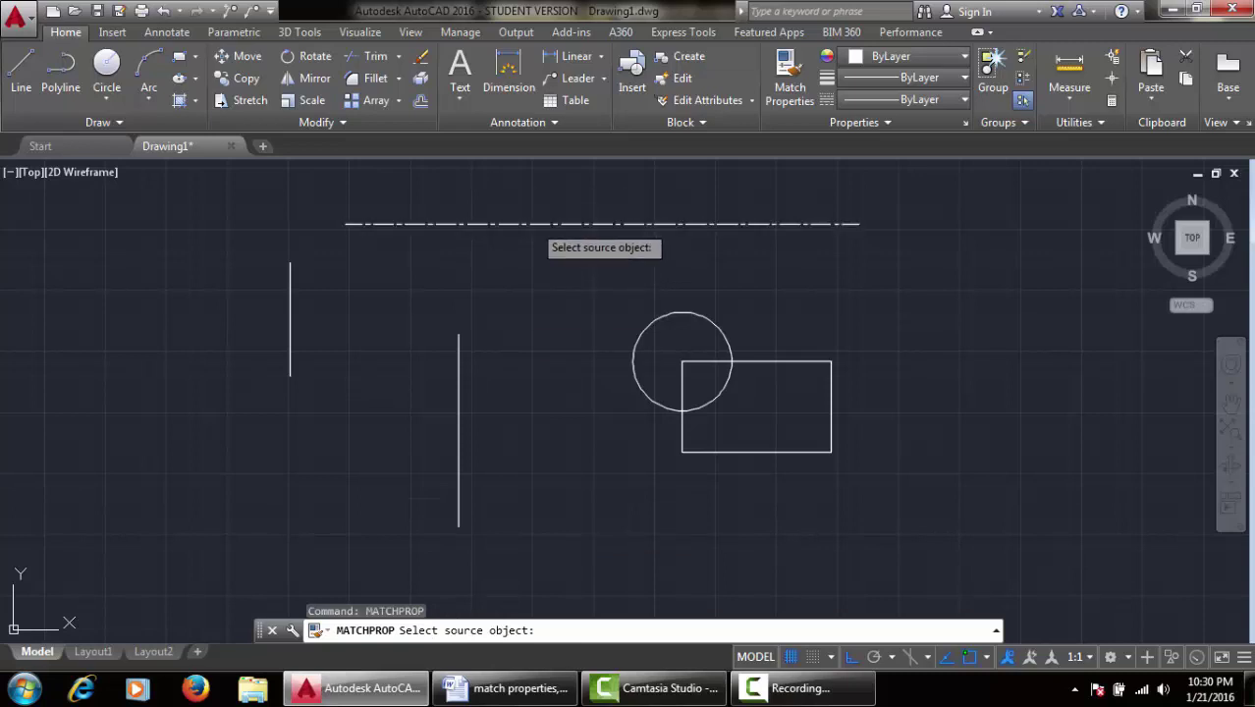
click(532, 224)
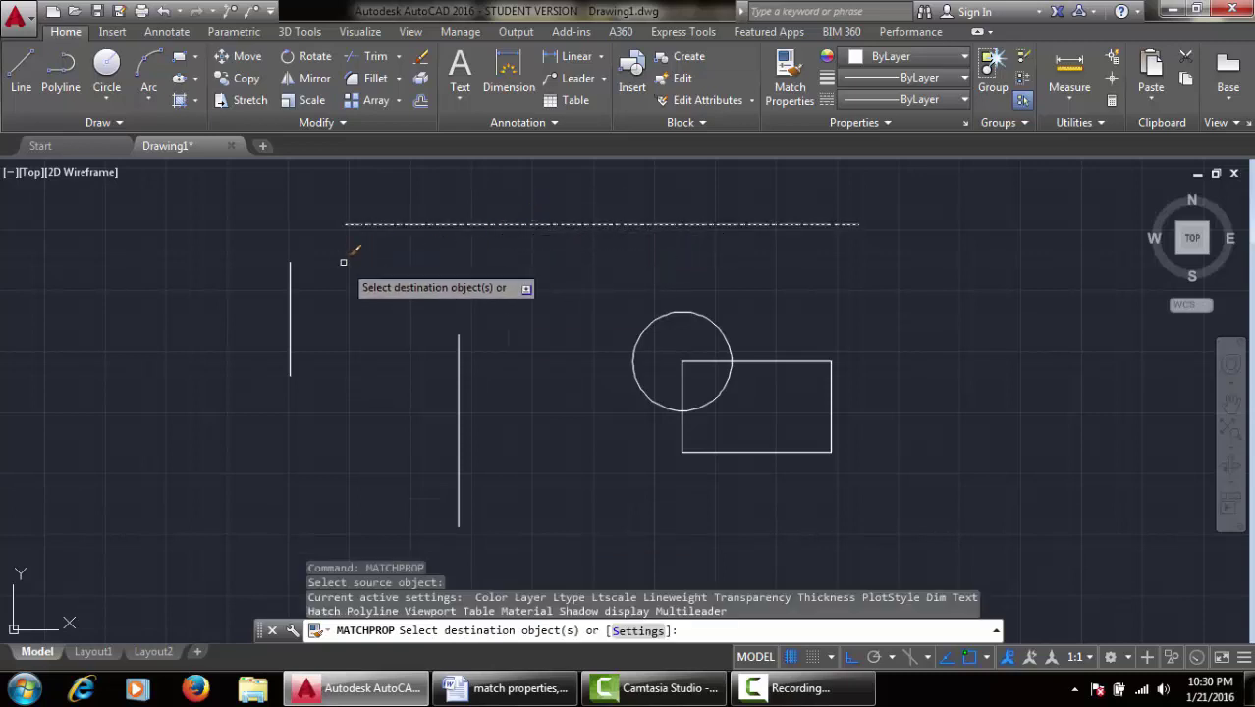
click(292, 283)
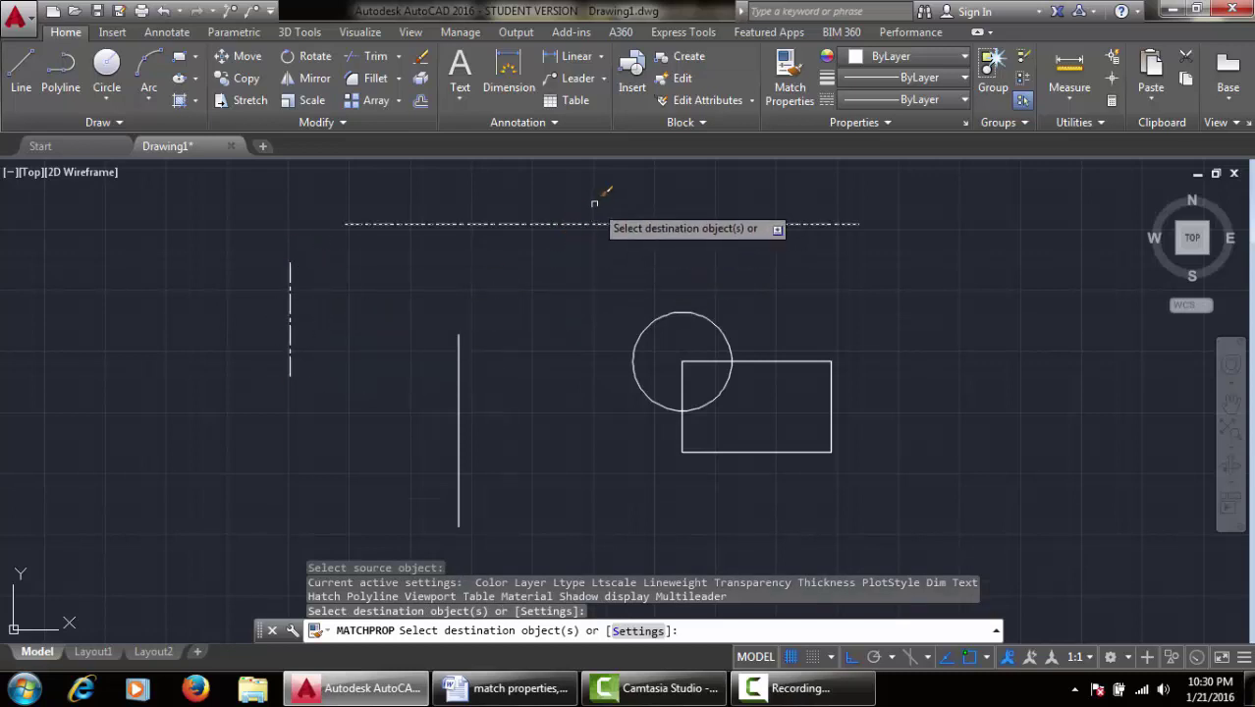
click(458, 395)
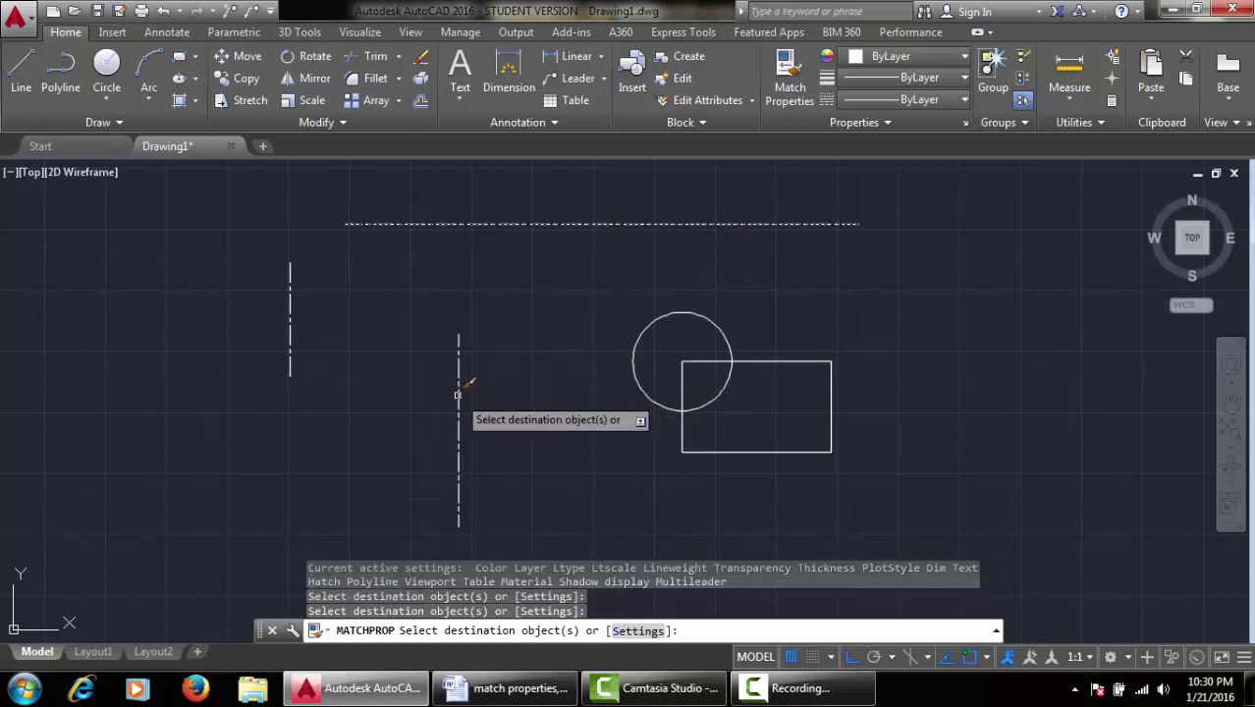
click(729, 342)
click(773, 361)
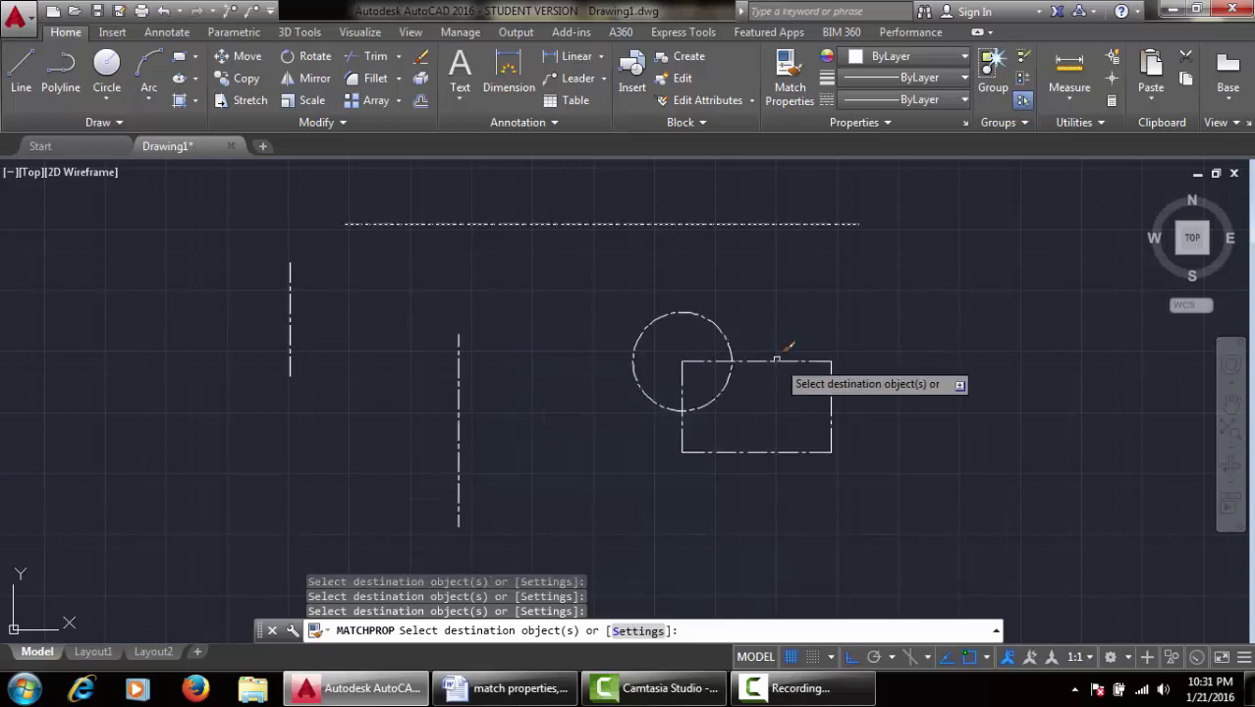
click(696, 222)
key(Escape)
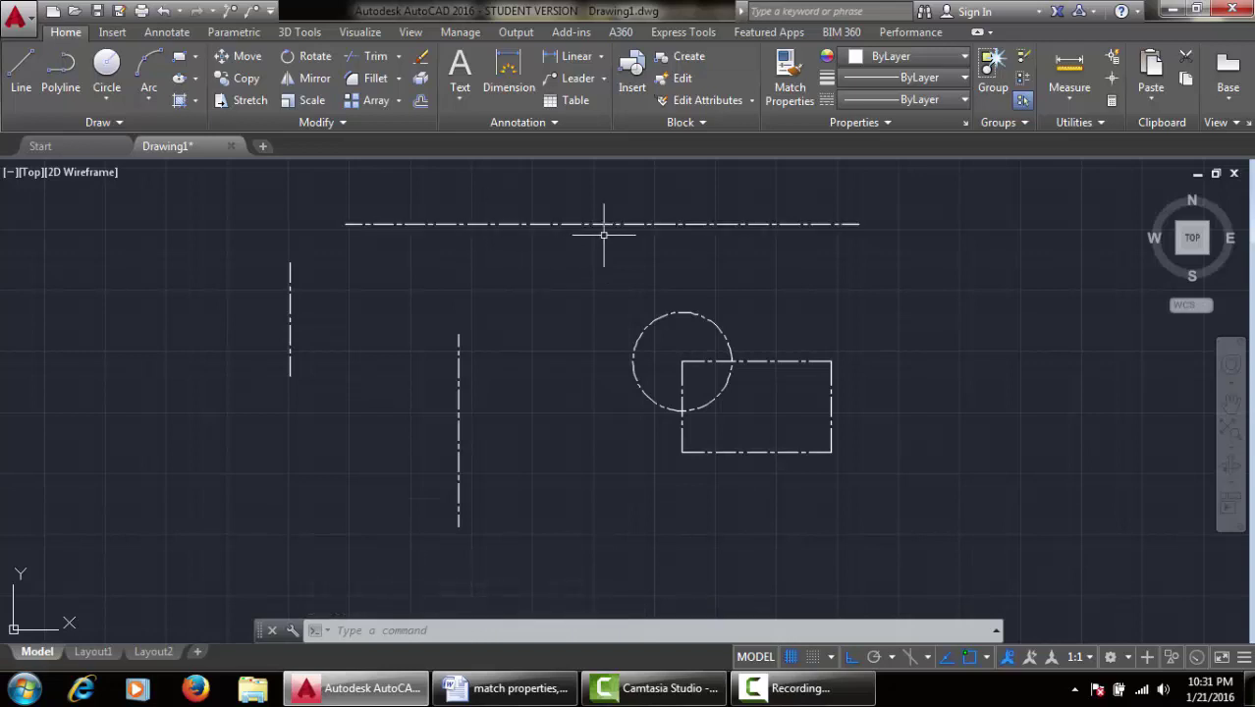
Step: Draw a short solid horizontal line at the right, below the top line's end
text(l)
key(Return)
click(715, 274)
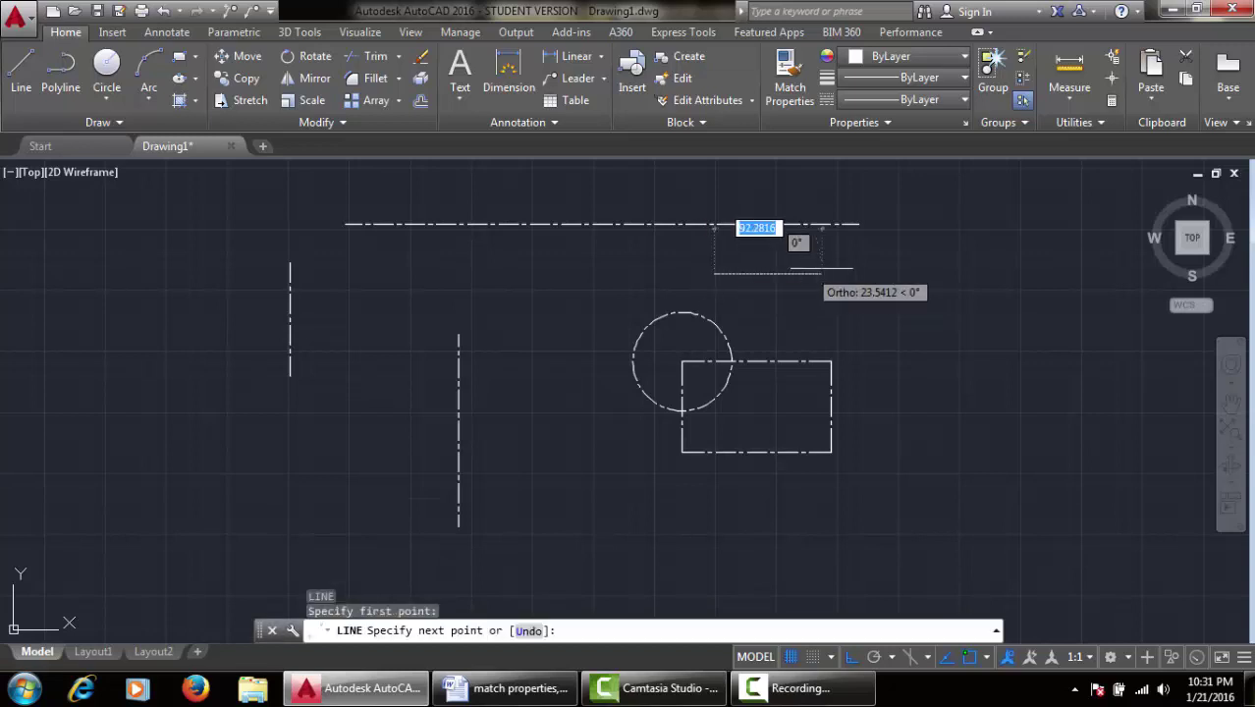
click(935, 272)
key(Escape)
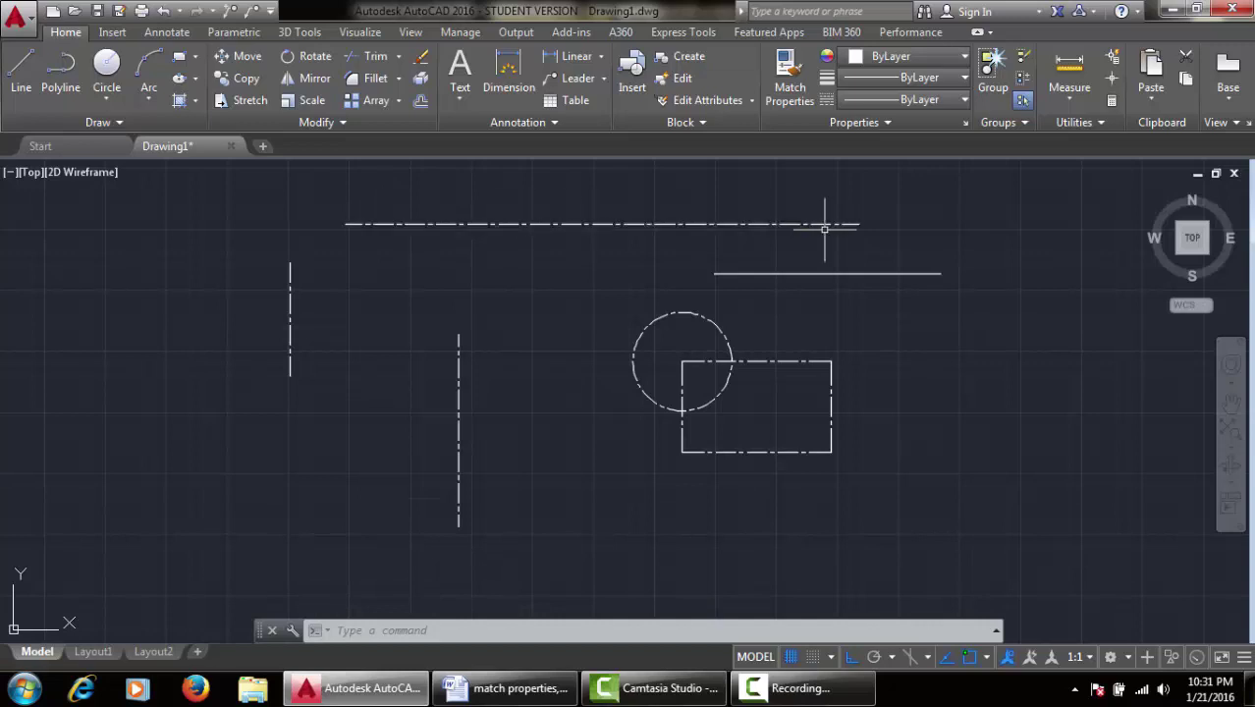
Step: Match the long top line to the new solid line's properties
click(792, 80)
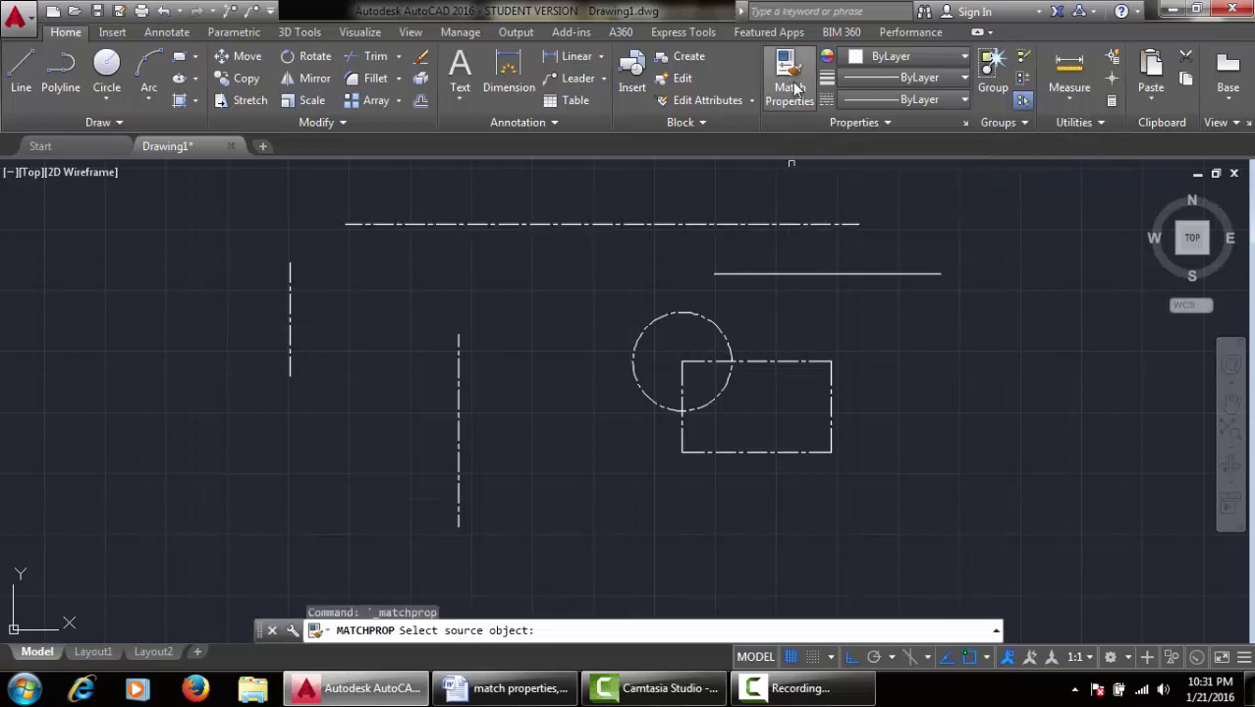
click(833, 274)
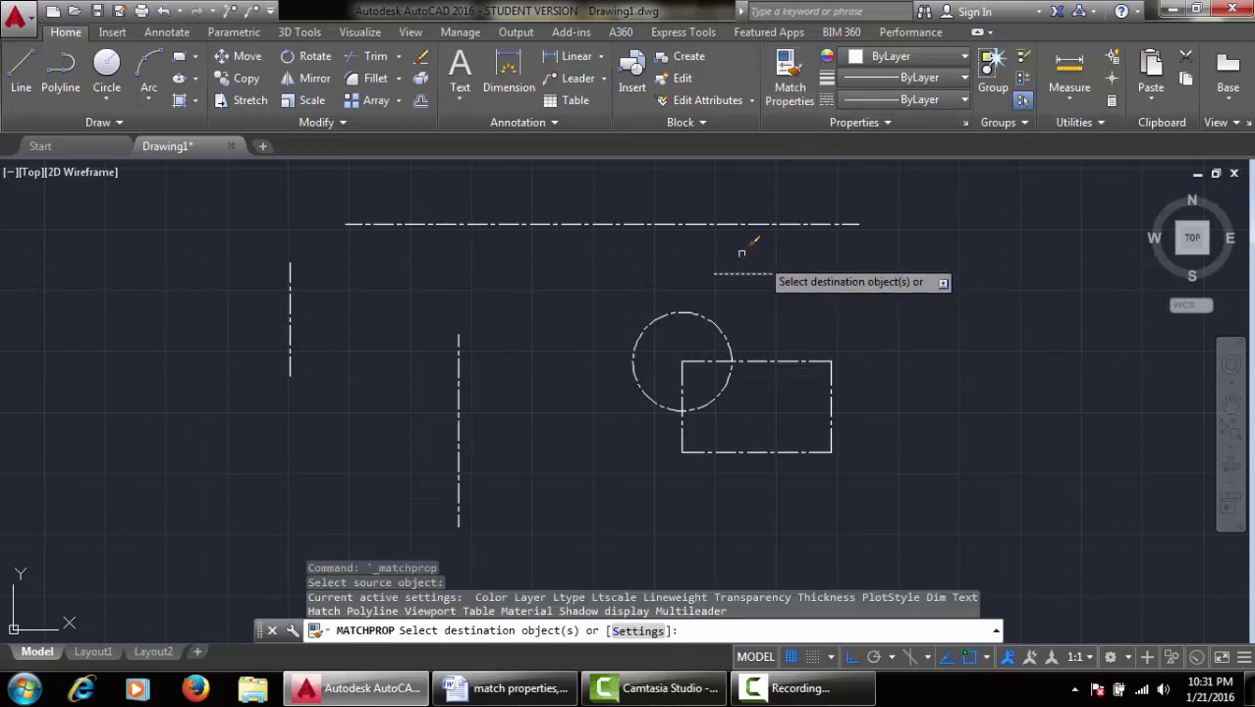
click(662, 223)
key(Escape)
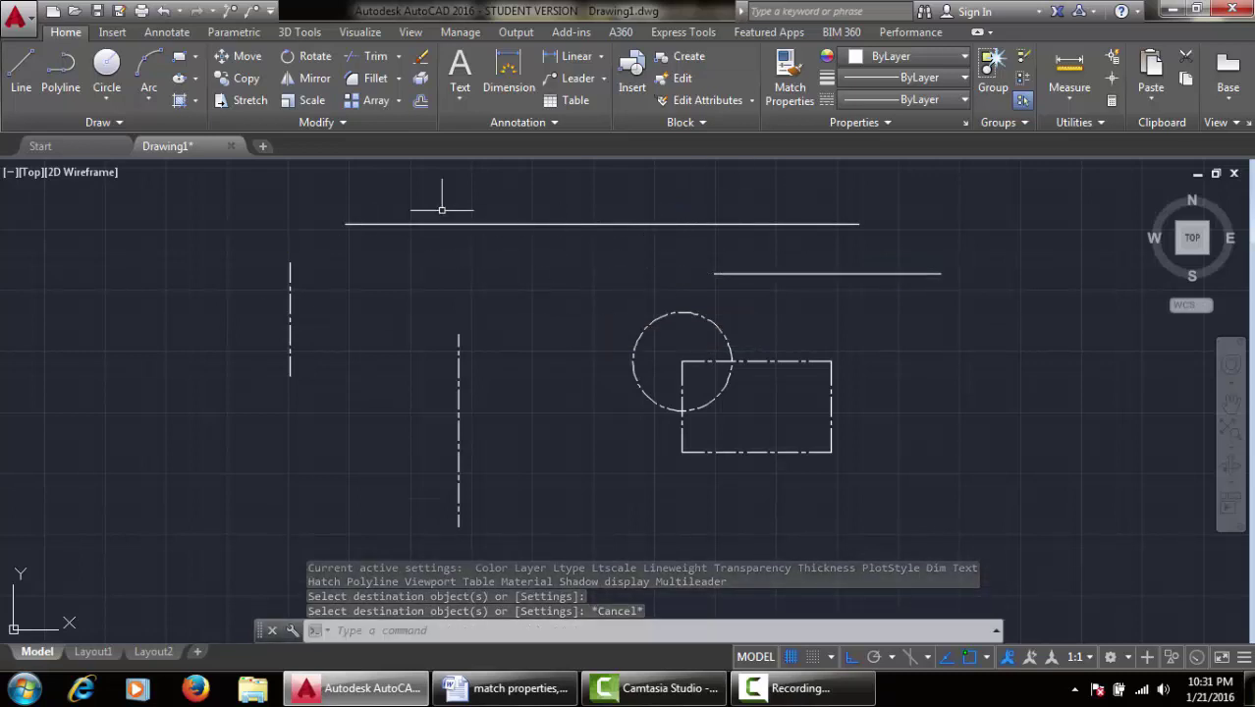
mouse_move(583, 351)
middle_down()
mouse_move(546, 340)
mouse_move(598, 341)
middle_up()
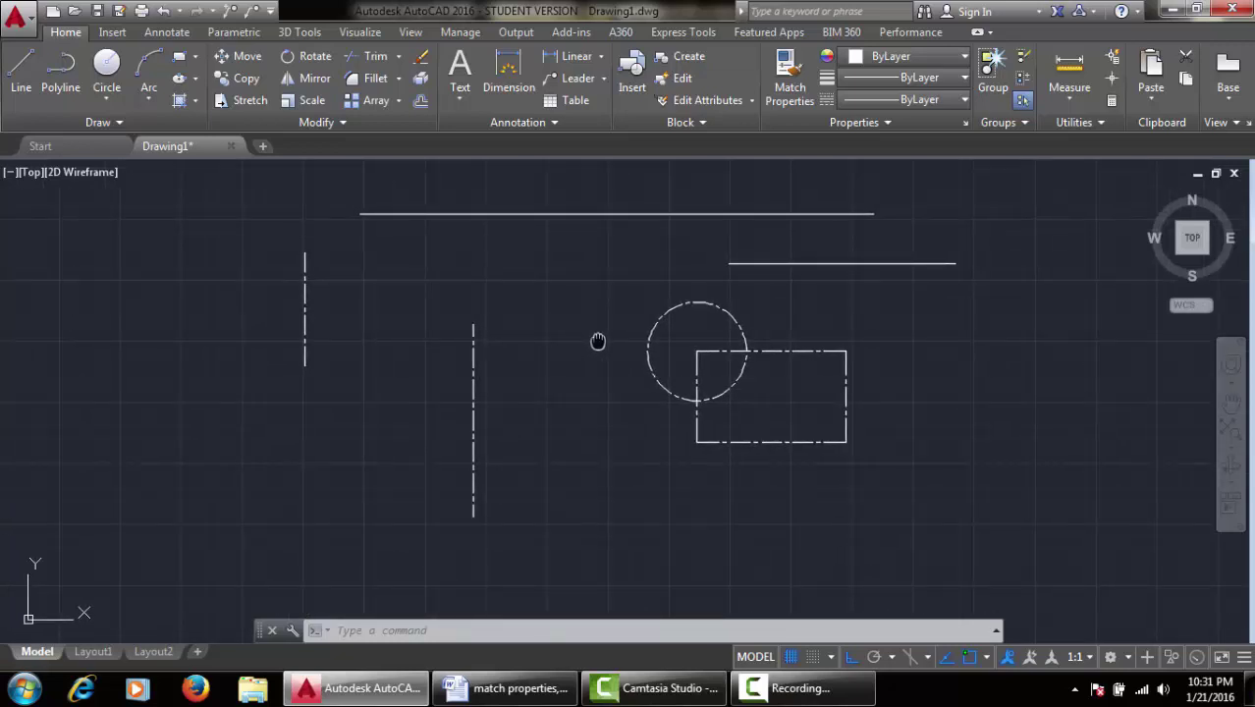
middle_drag(621, 284, 625, 298)
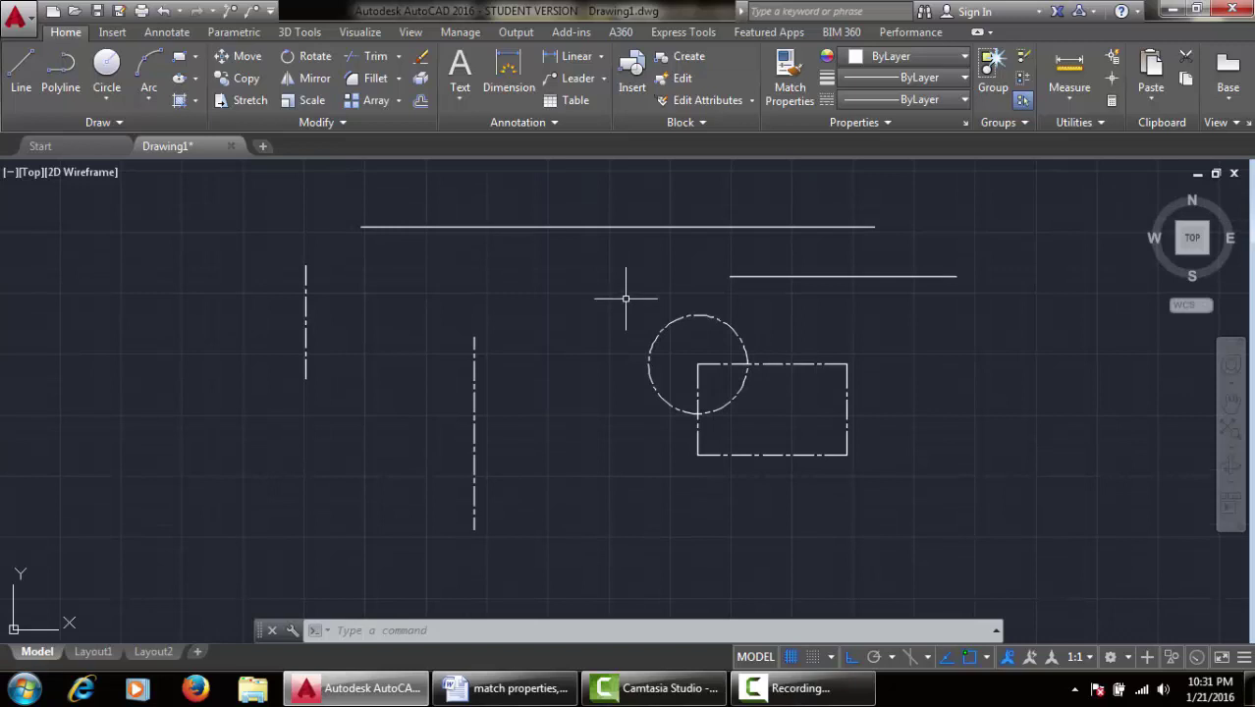
text(mo)
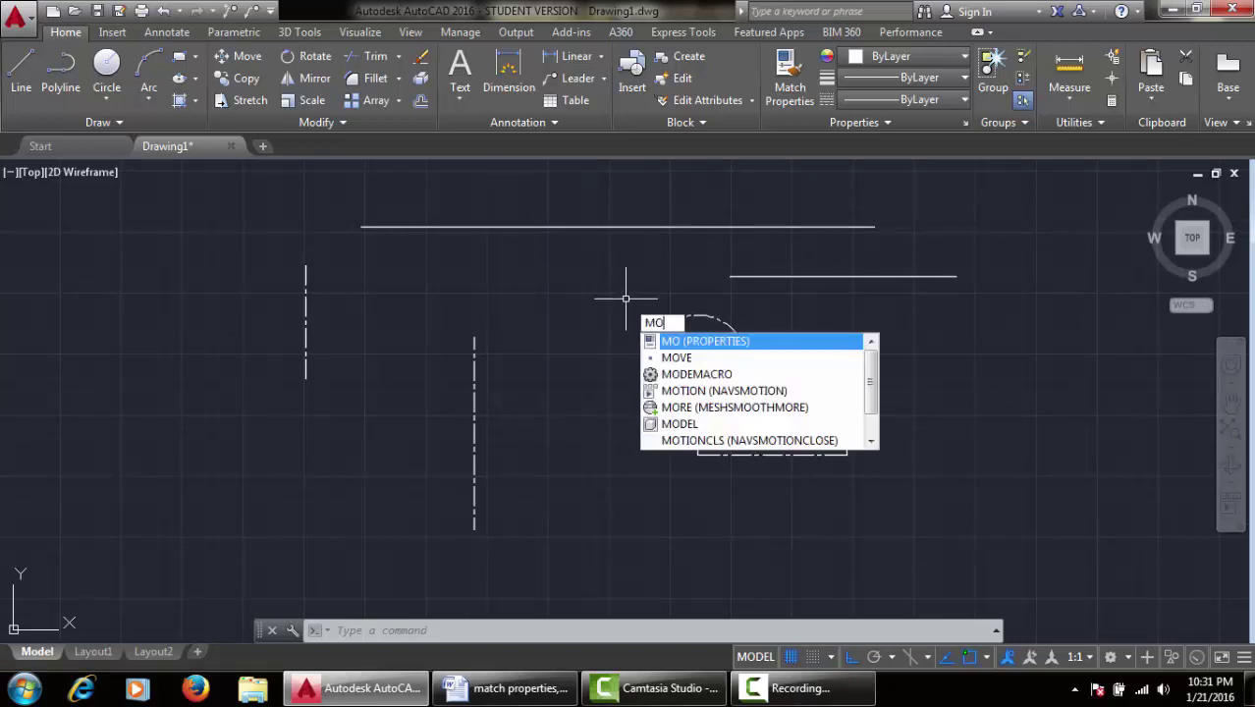
key(Return)
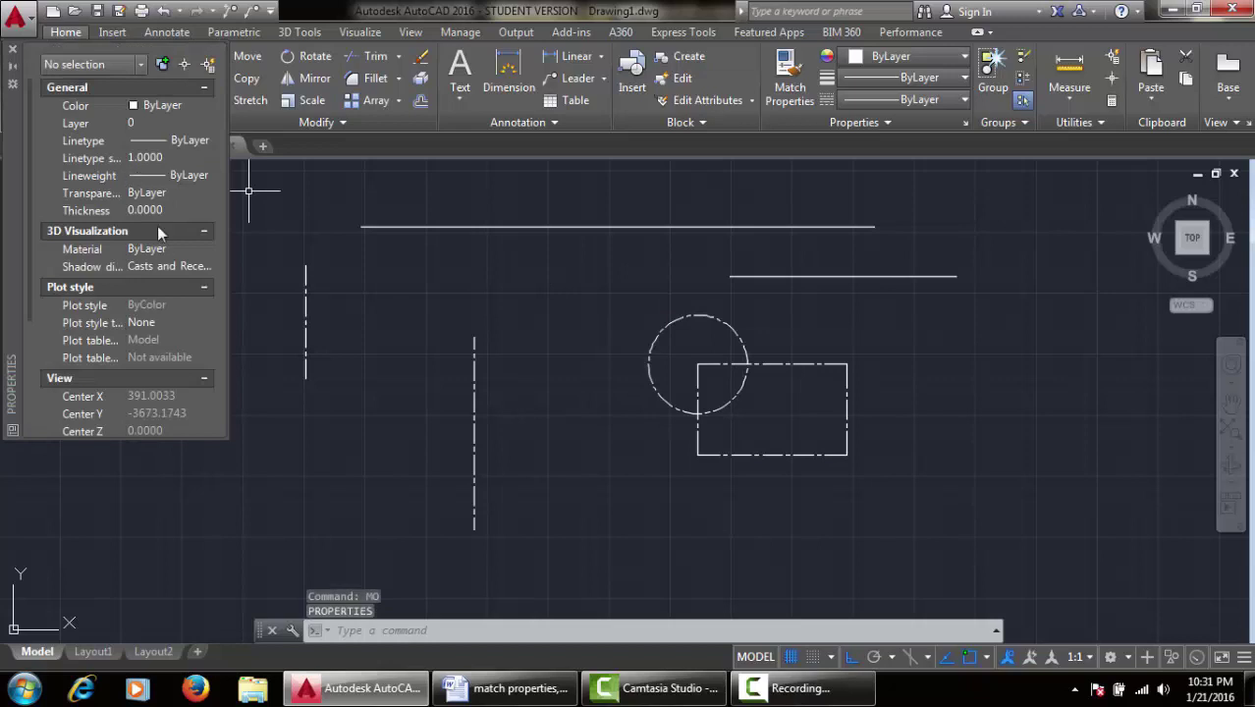
click(12, 51)
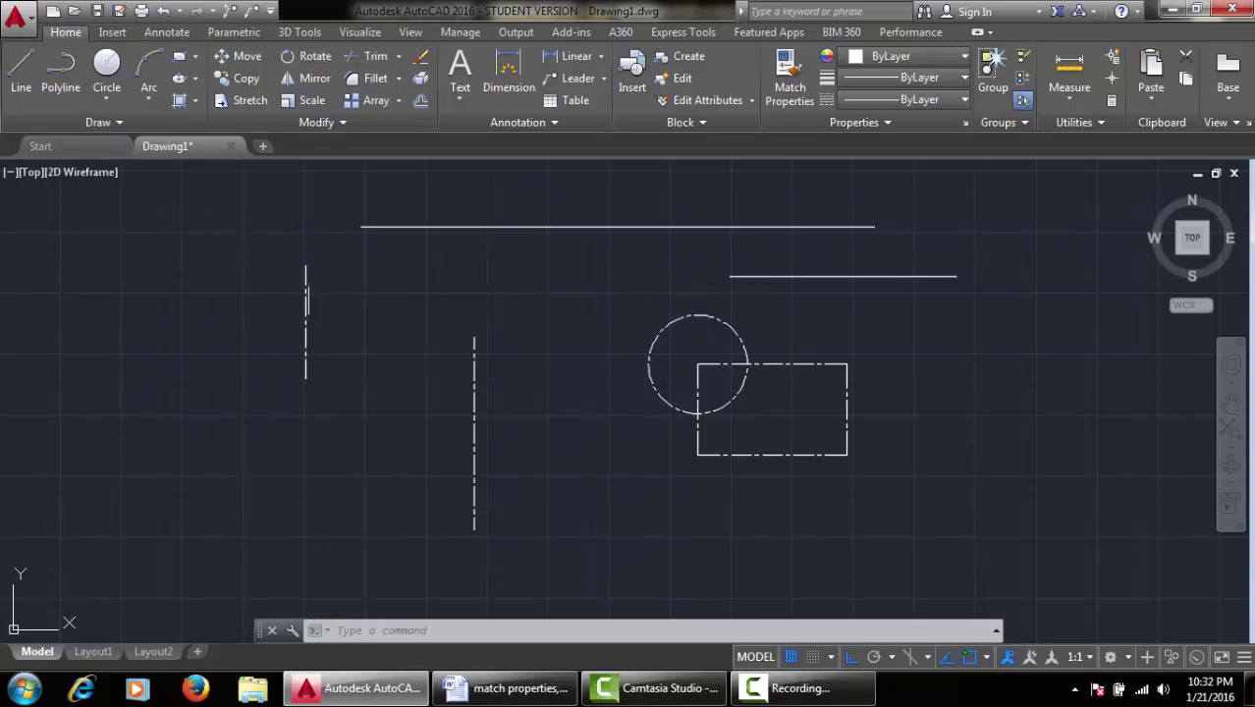
click(275, 253)
click(357, 408)
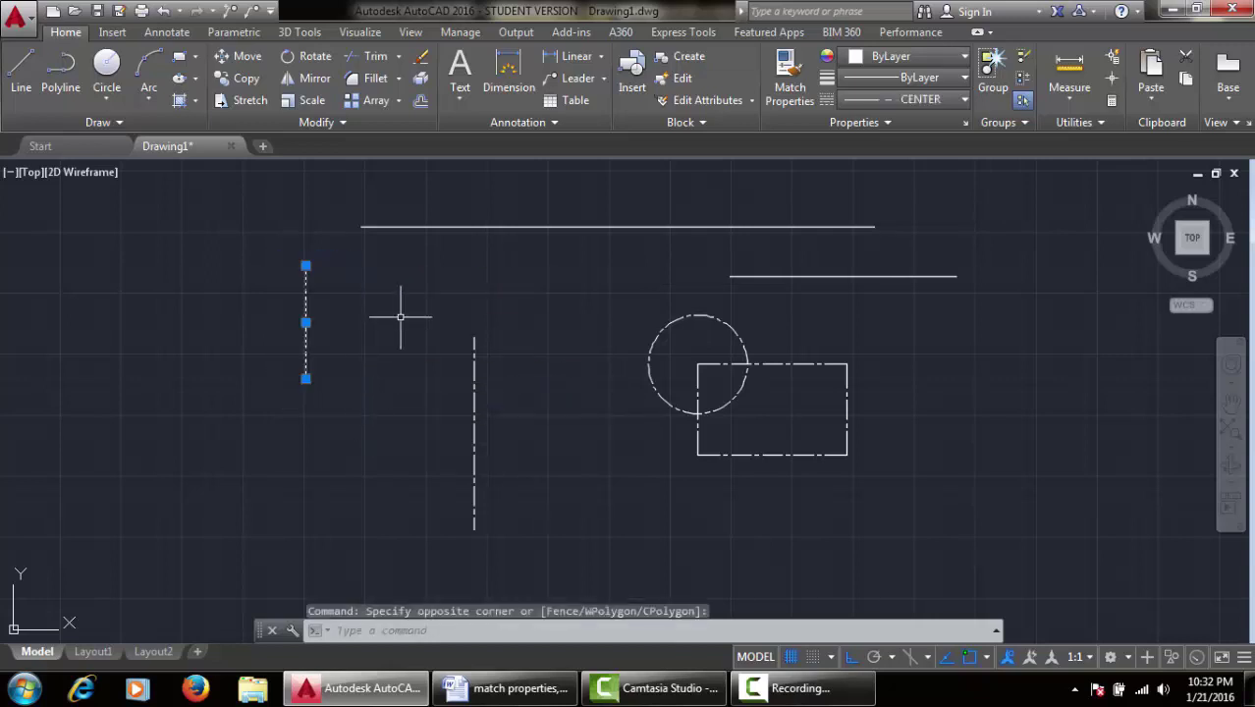
key(Escape)
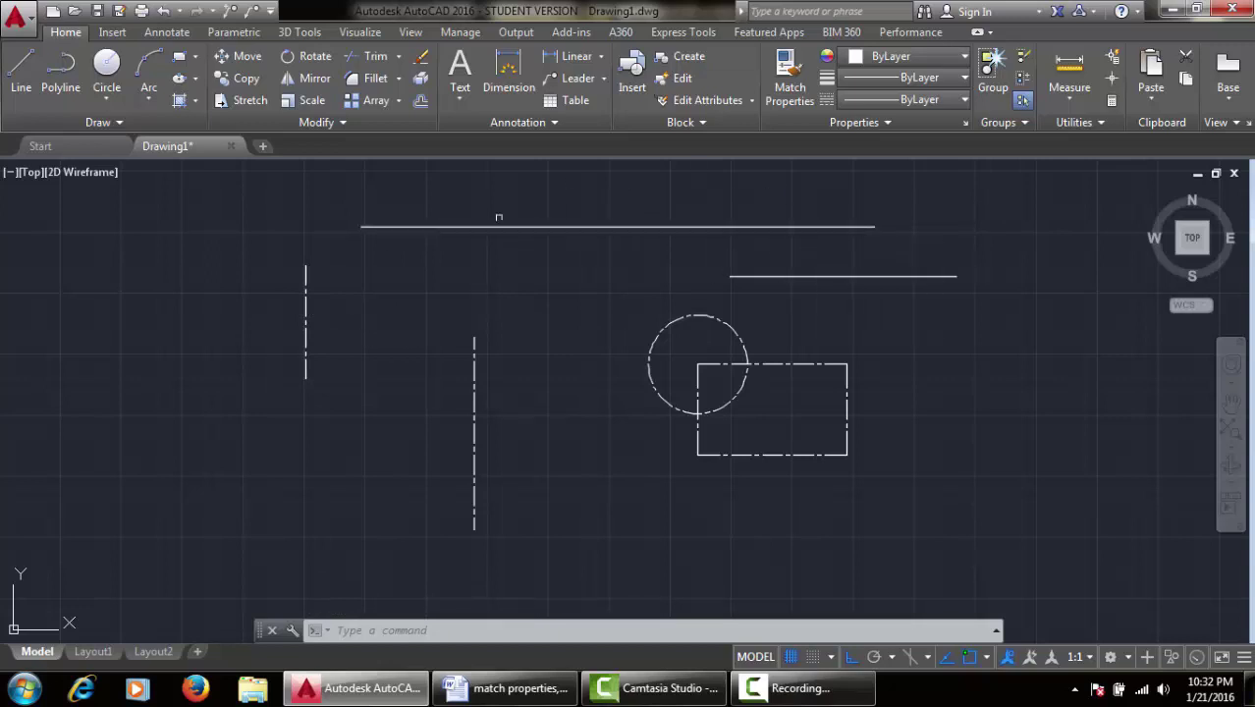
Step: Erase all six objects with a selection window, then switch to the Word notes
scroll(235, 216, down, 1)
middle_drag(384, 209, 463, 273)
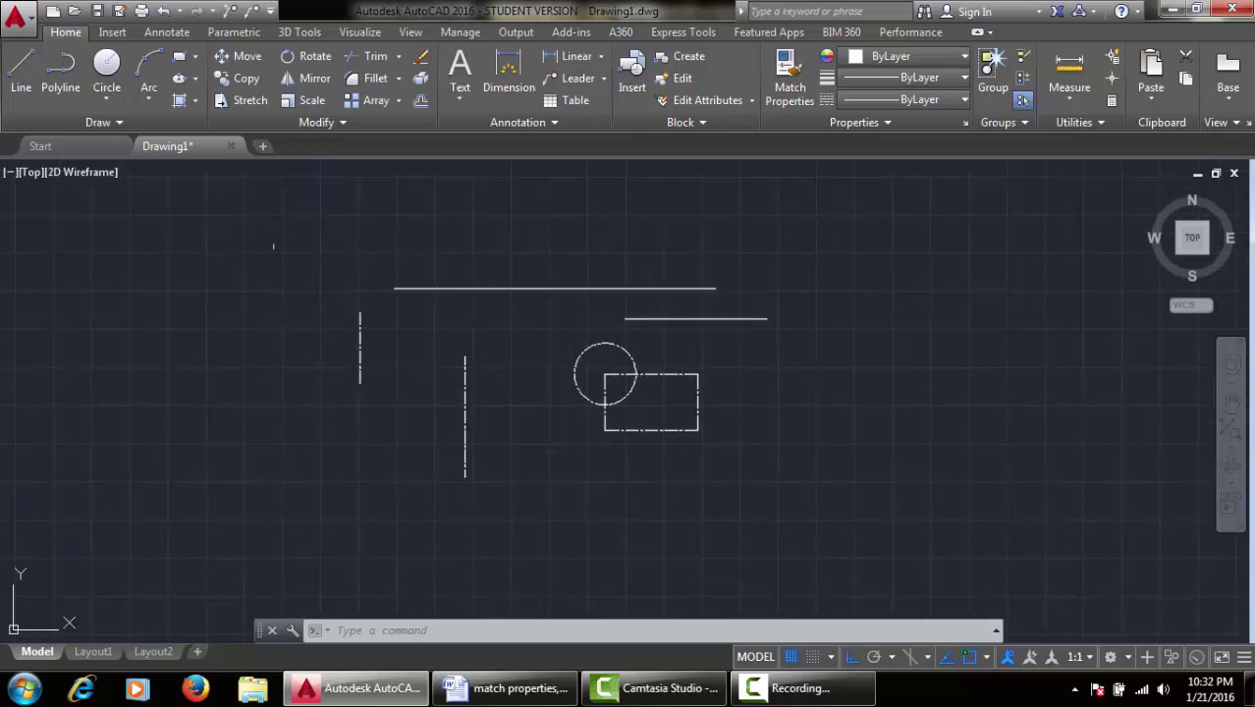
click(300, 243)
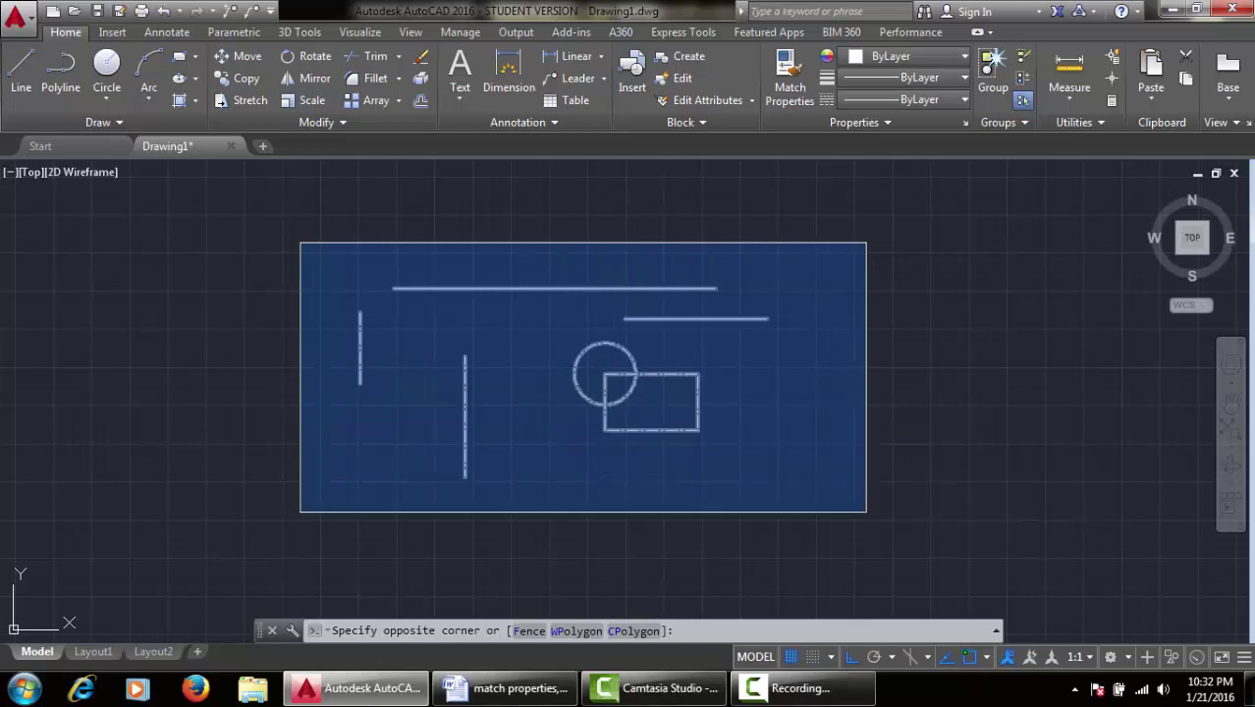
click(867, 511)
key(Delete)
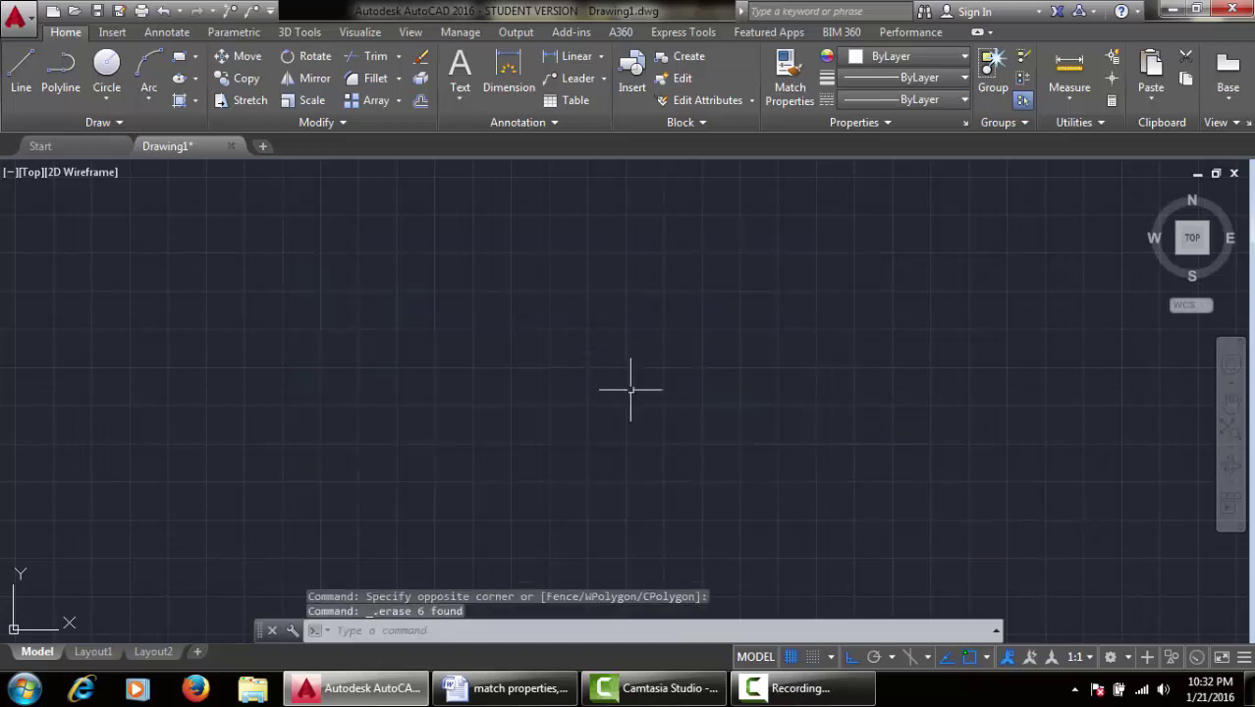
click(506, 688)
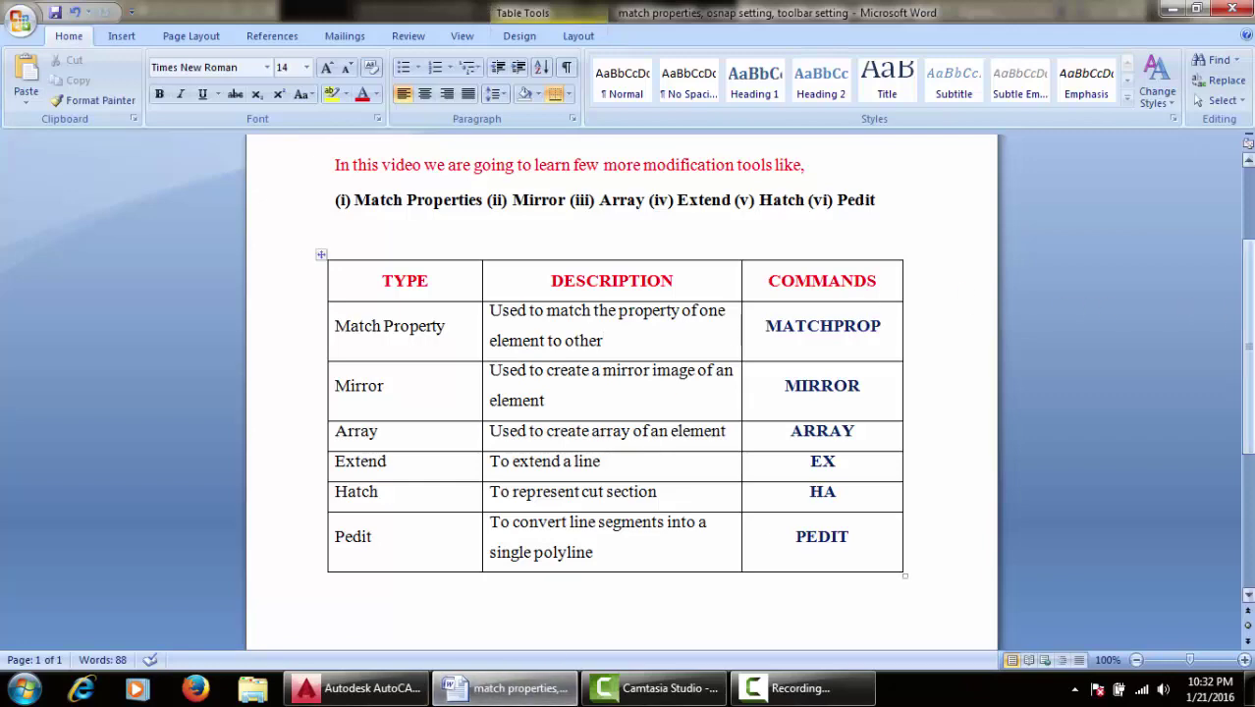
Step: Scroll to the Mirror row in the Word table, highlight MIRROR, then go back to AutoCAD
scroll(629, 393, down, 3)
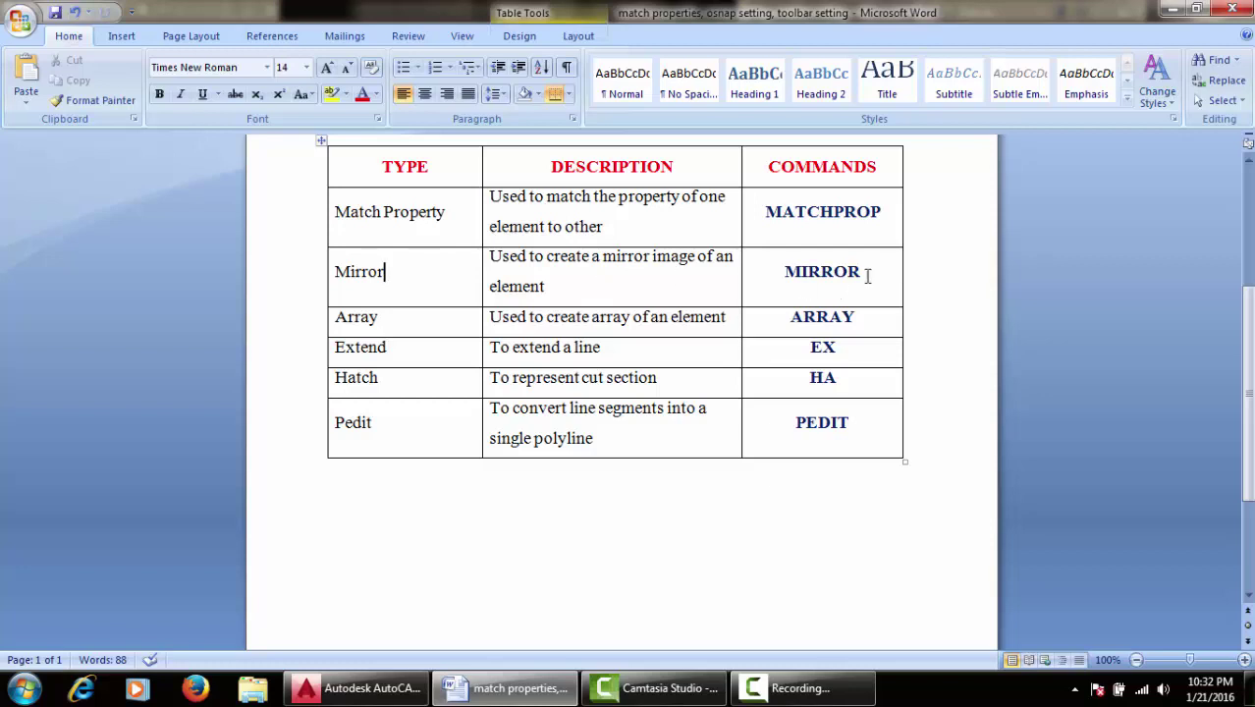
drag(880, 275, 791, 280)
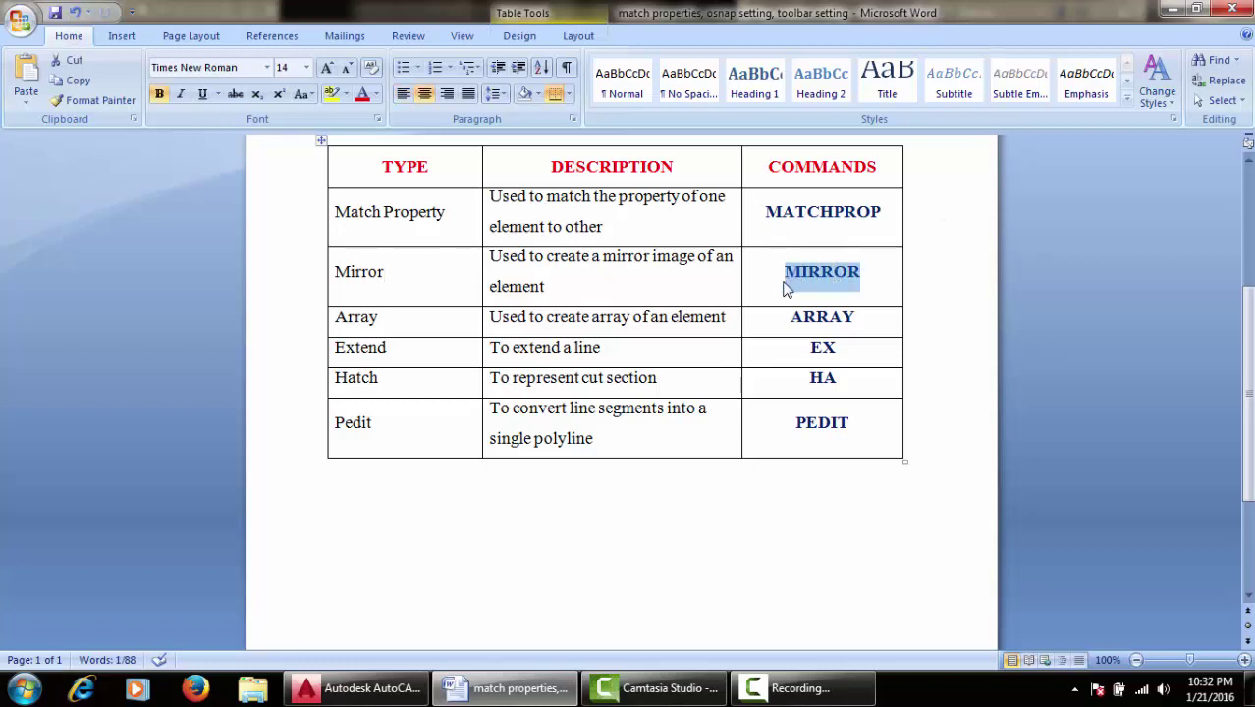
click(783, 289)
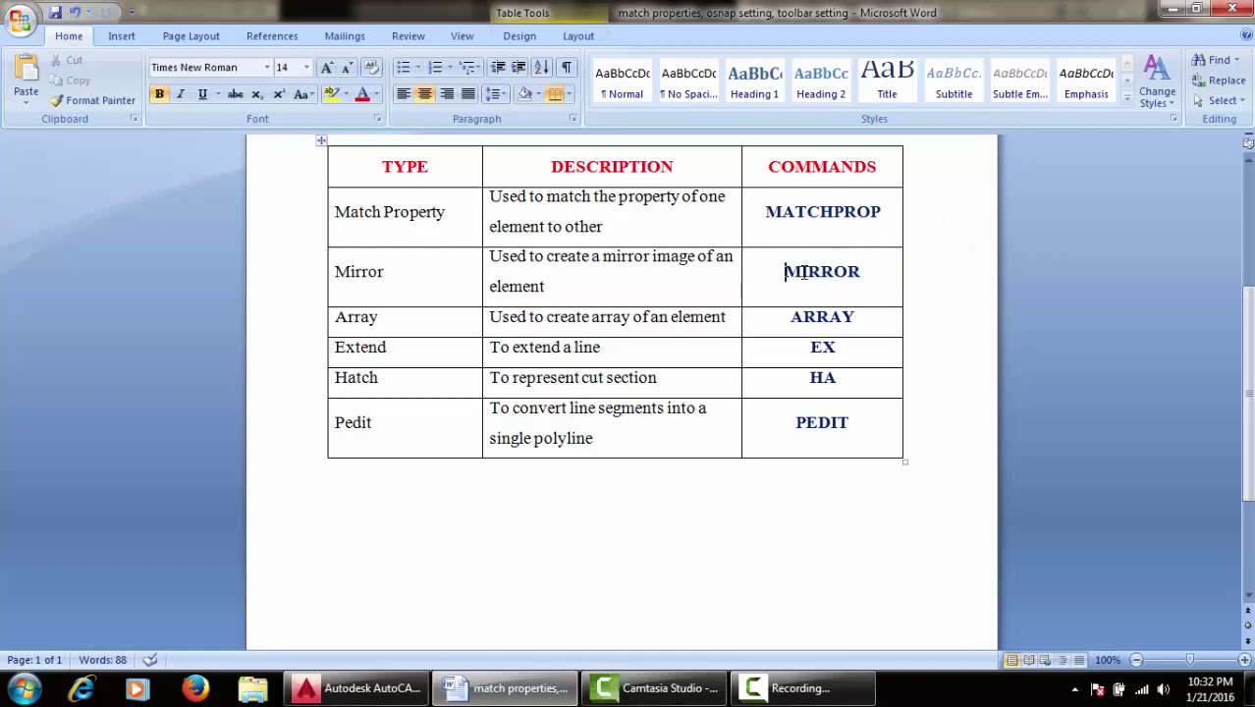
drag(881, 277, 779, 292)
click(771, 281)
click(359, 688)
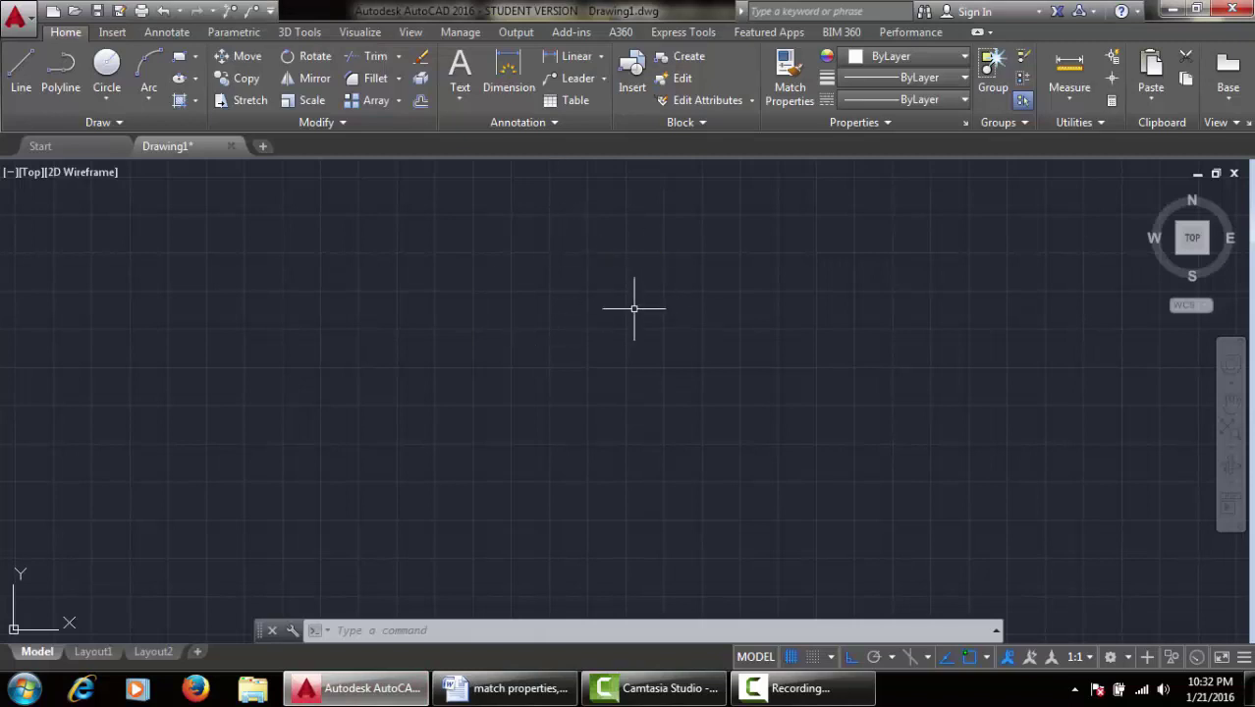
Step: Draw a tall vertical line with the L command
key(l)
key(Return)
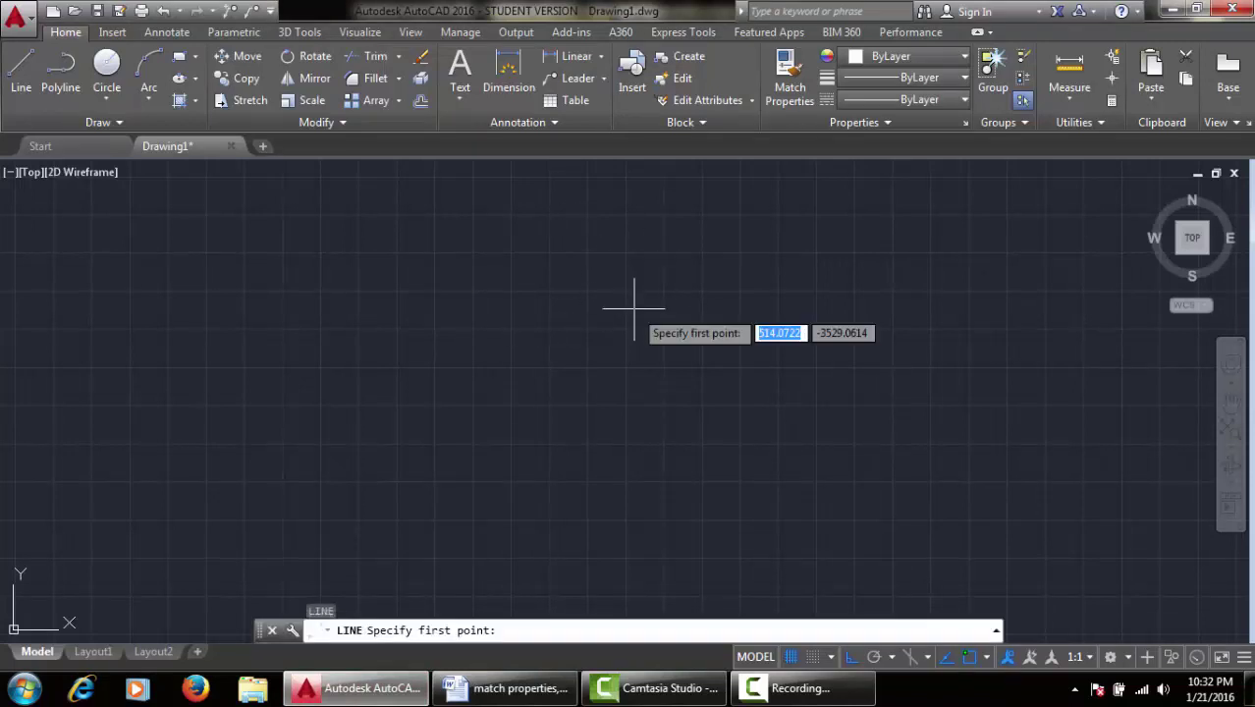
click(637, 260)
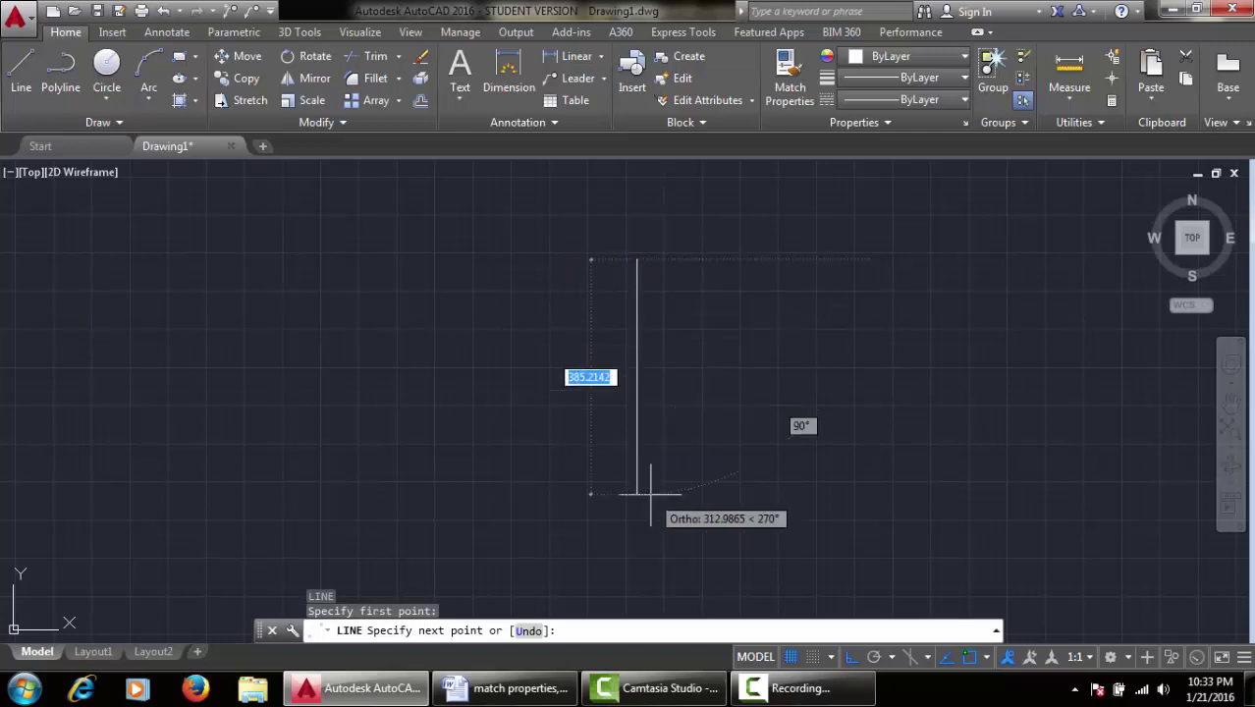
click(637, 534)
key(Escape)
Step: Draw a circle to the left of the vertical line
key(c)
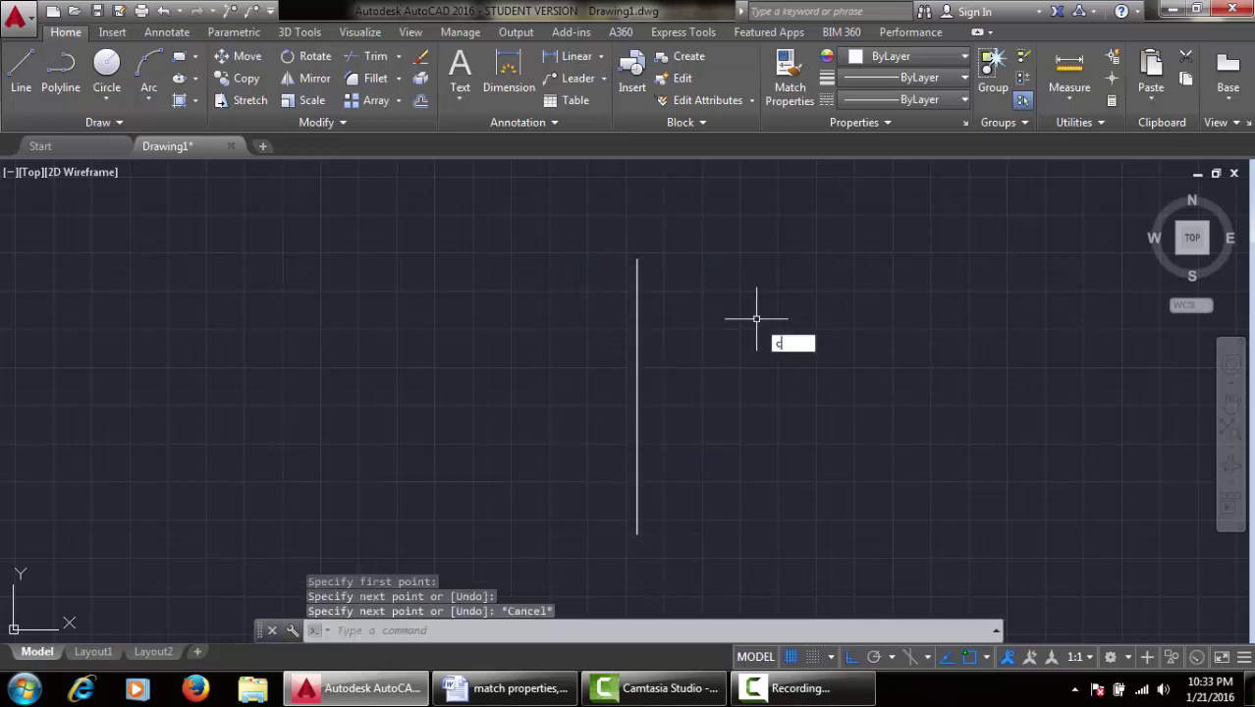
key(Return)
click(515, 371)
click(556, 397)
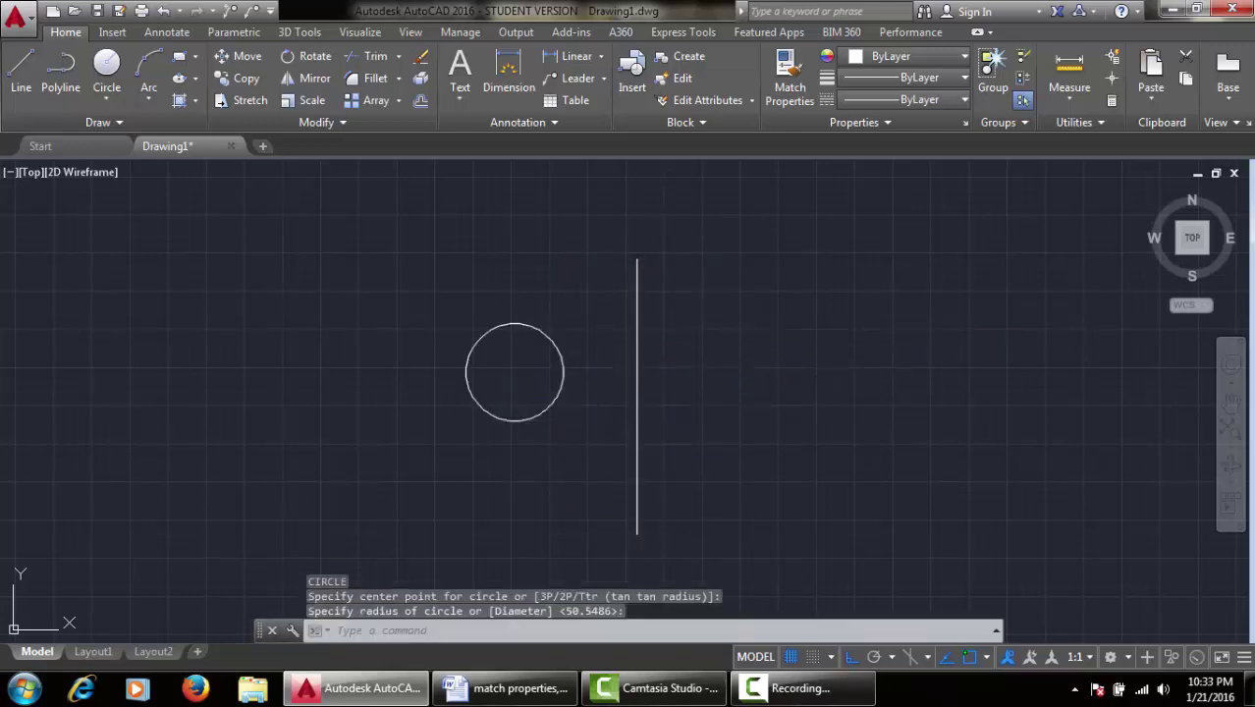
key(Escape)
middle_drag(687, 411, 706, 395)
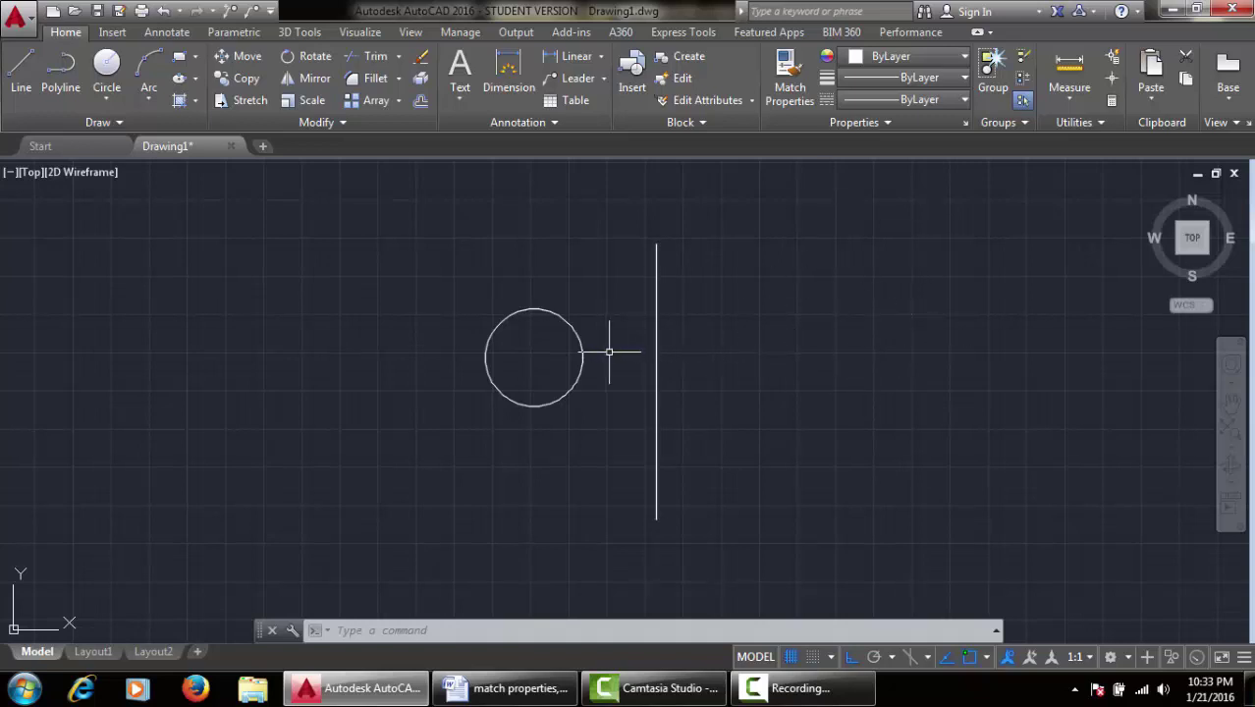
middle_drag(610, 350, 558, 330)
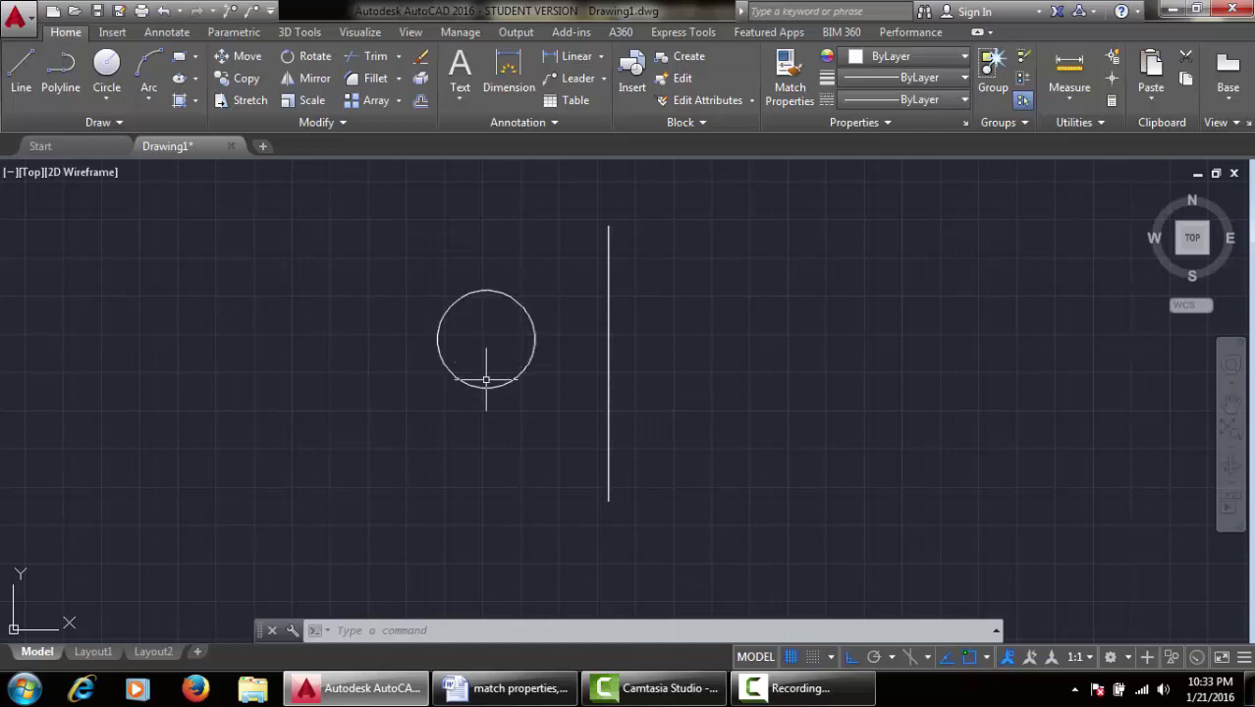
click(444, 630)
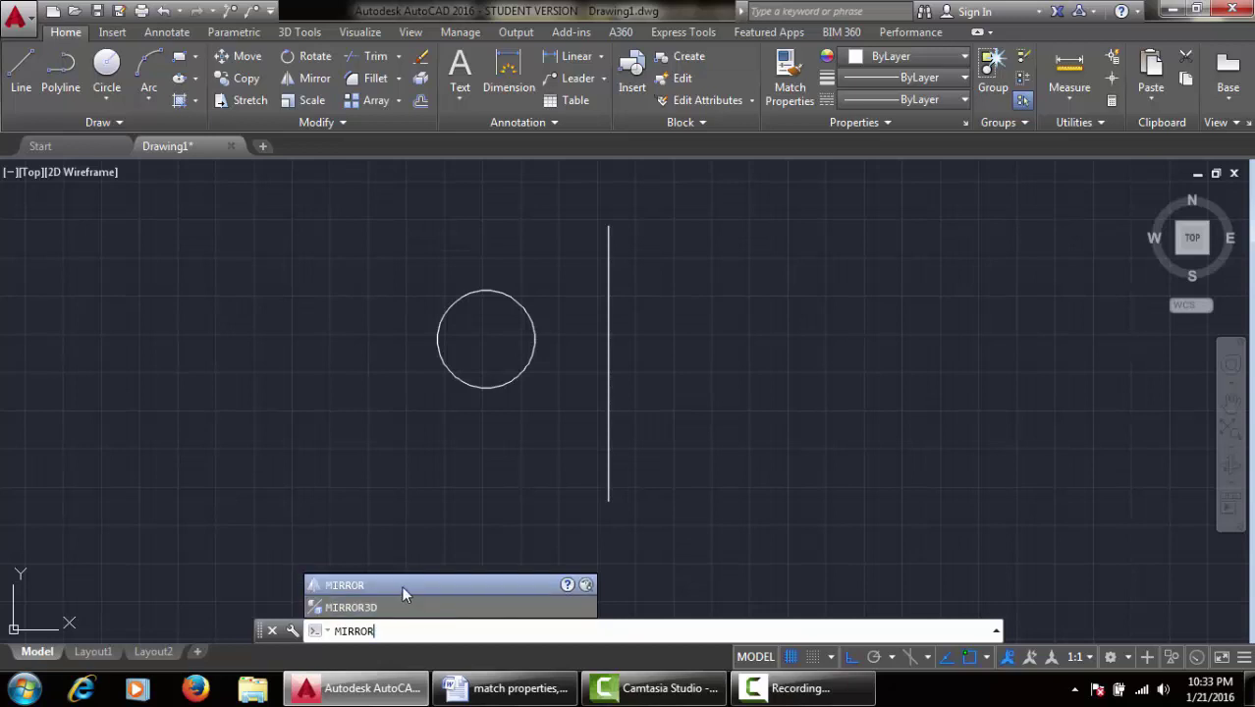
Step: Begin mirroring the circle, check the Word notes, then cancel the unfinished mirror
click(348, 581)
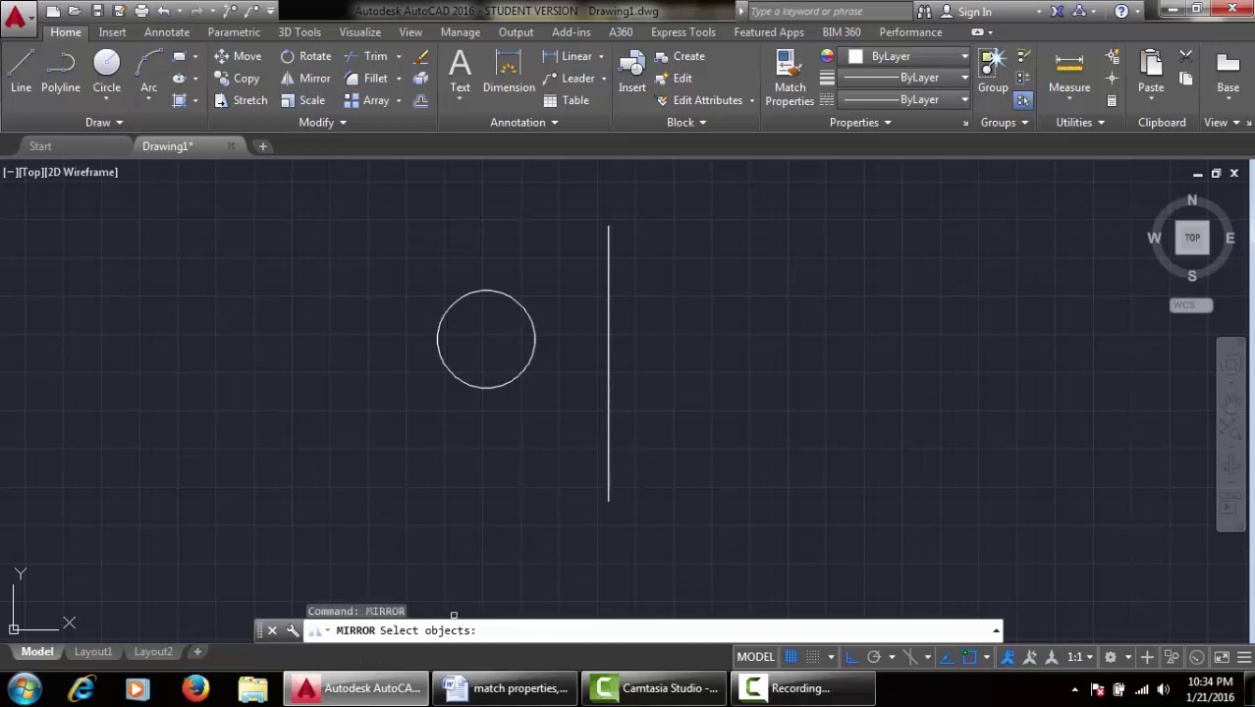
click(518, 302)
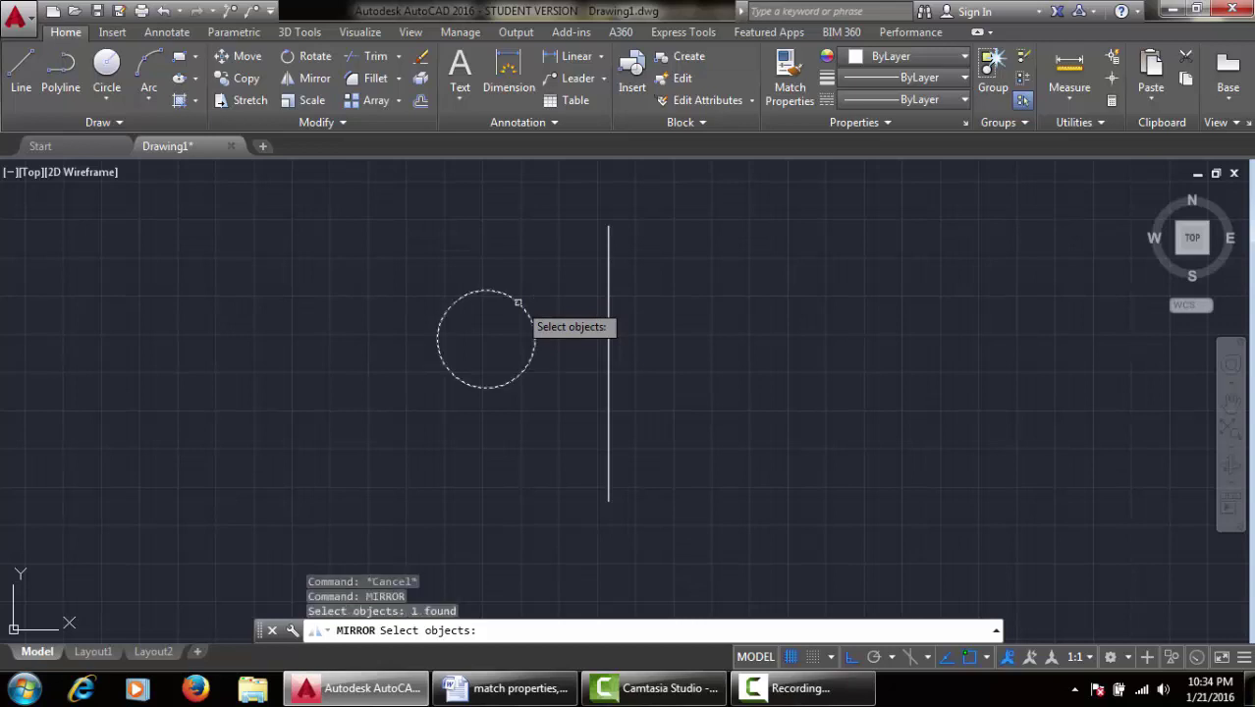
key(Return)
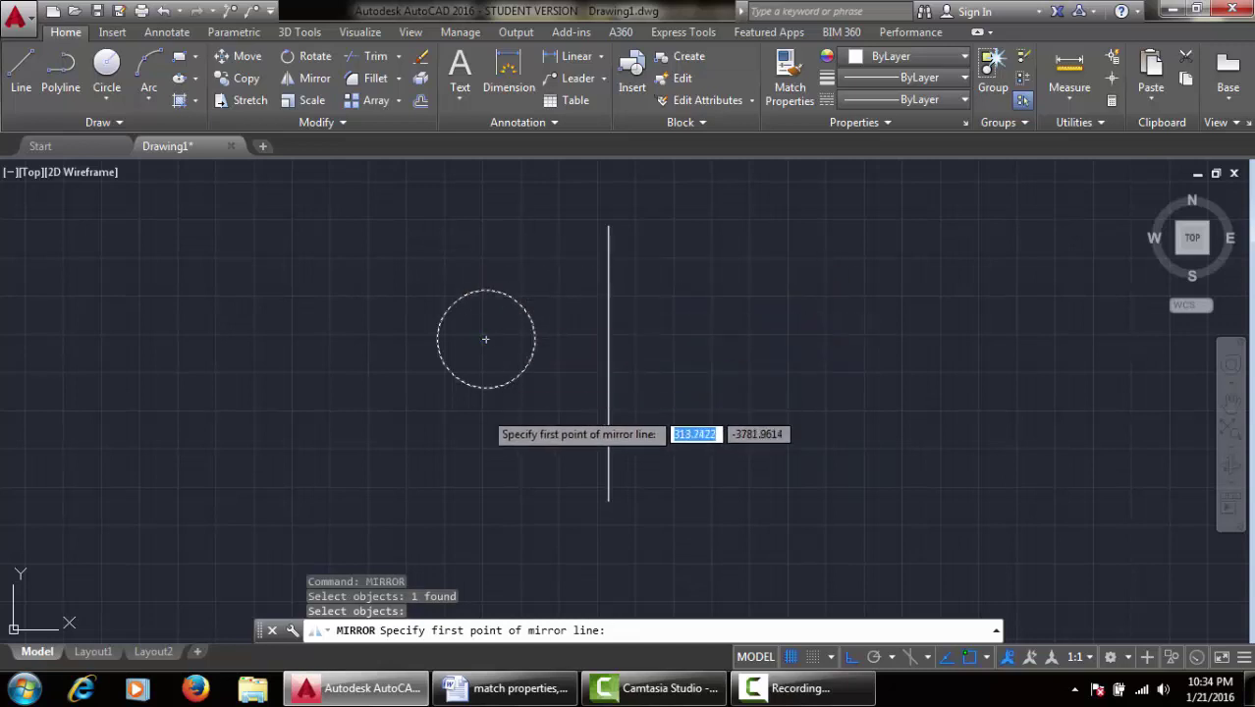
click(506, 688)
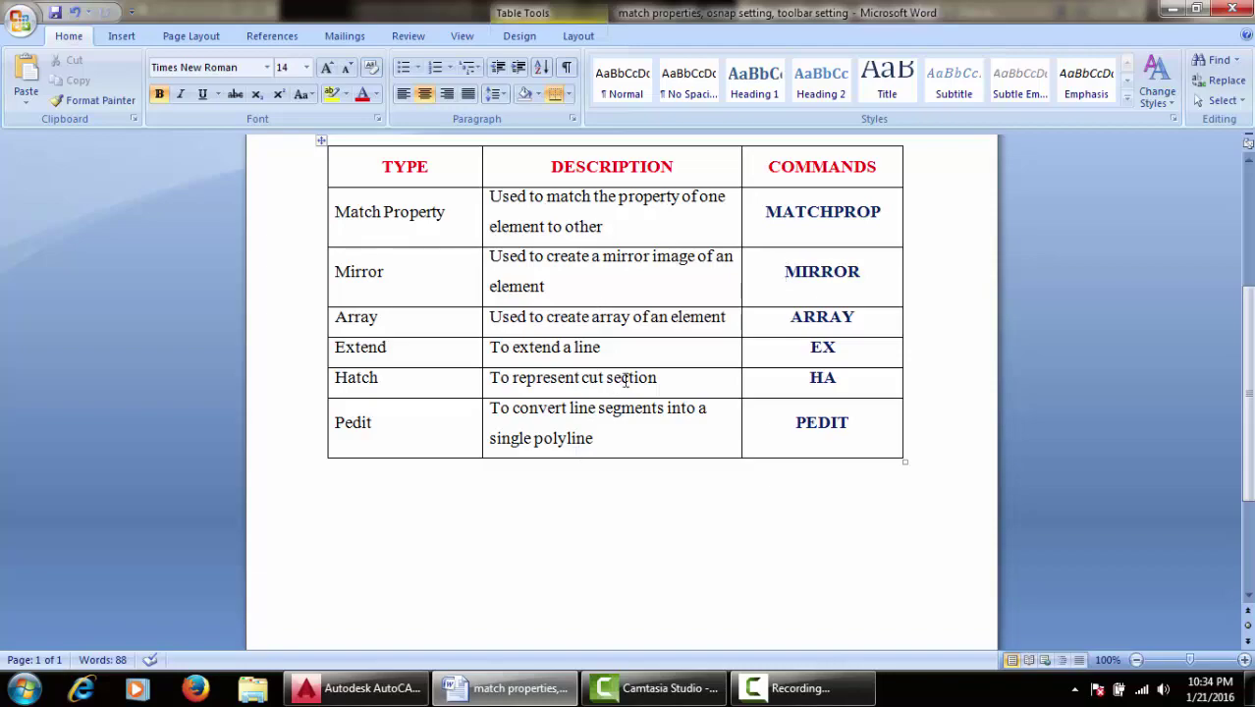
click(359, 687)
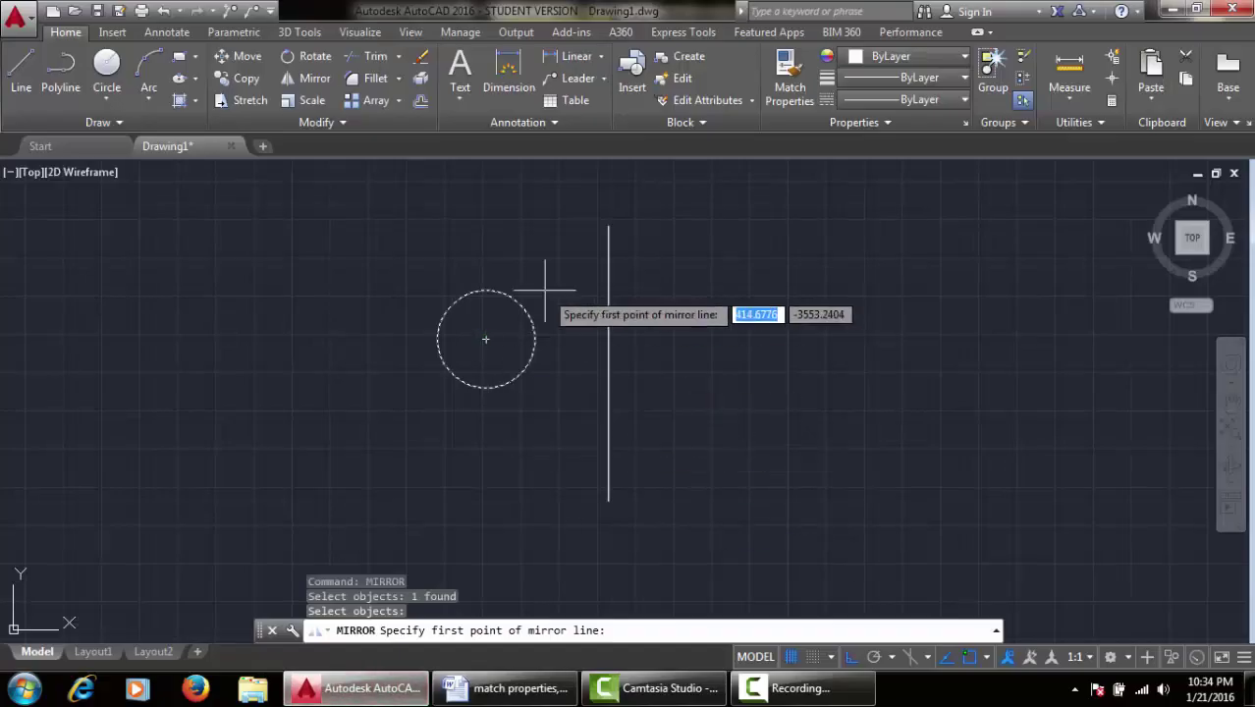
key(Escape)
Step: Mirror the circle across the vertical line's endpoints, keeping the original circle
text(mi)
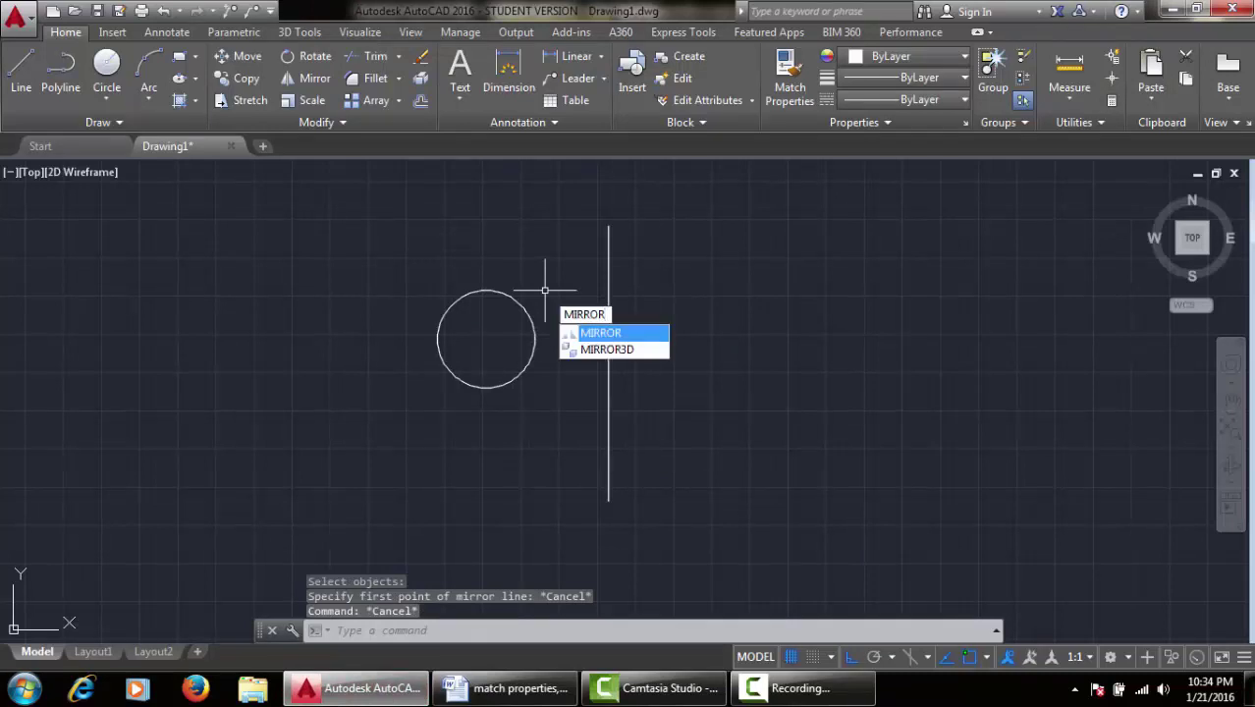
key(Return)
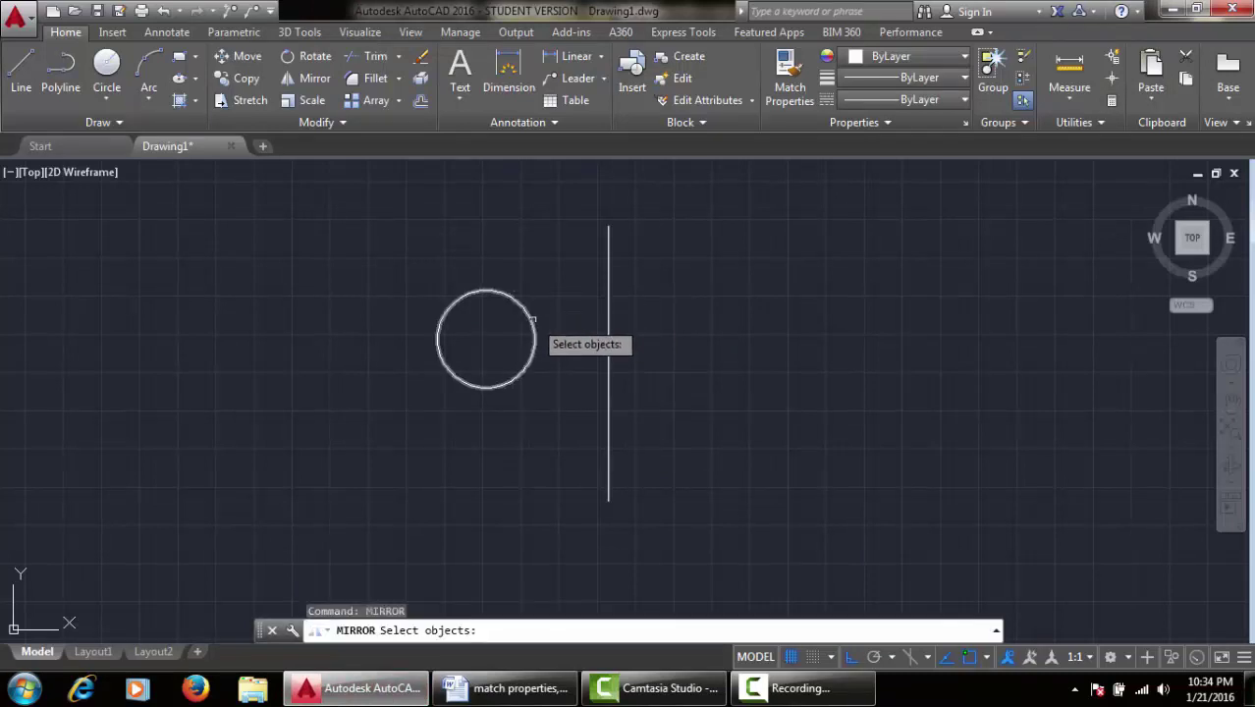
click(532, 322)
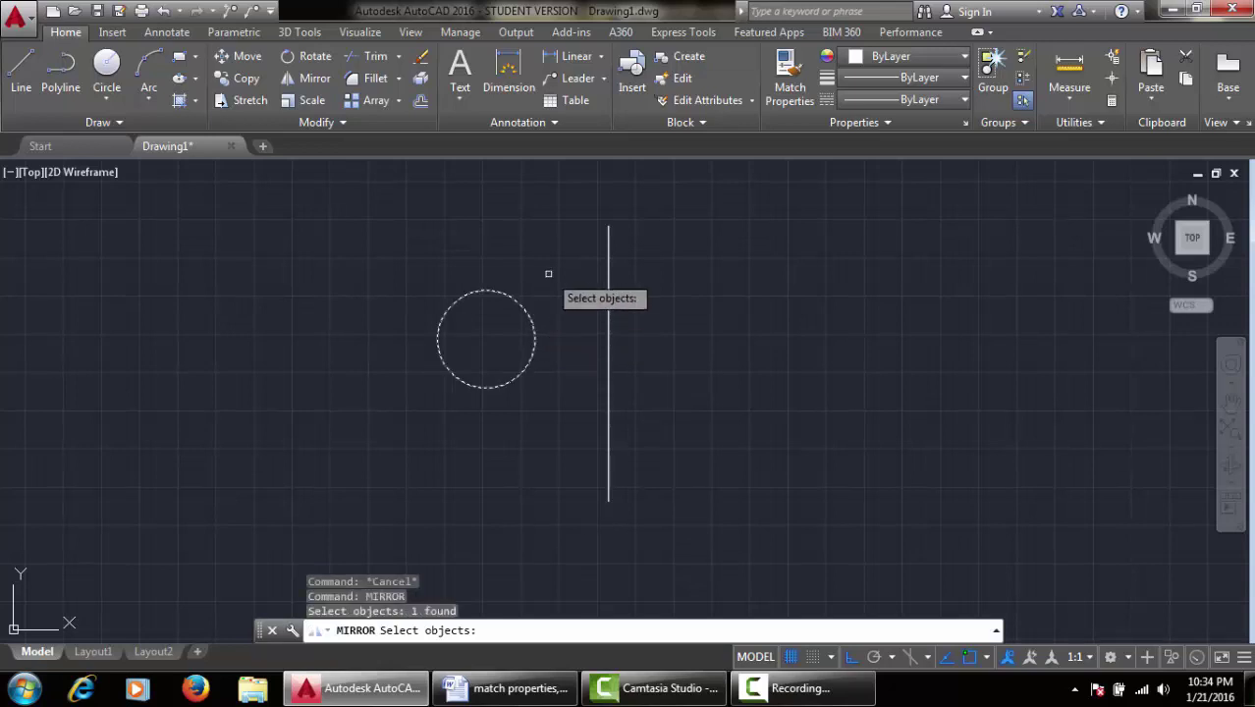
key(Return)
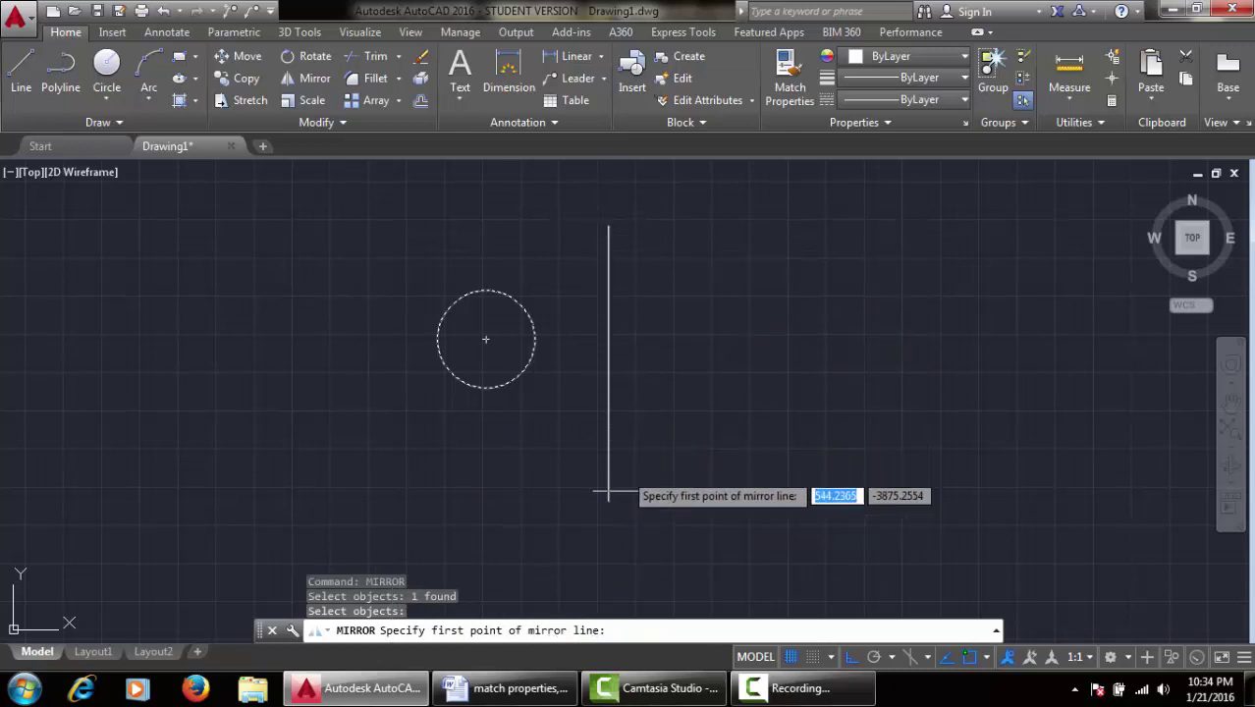
click(608, 226)
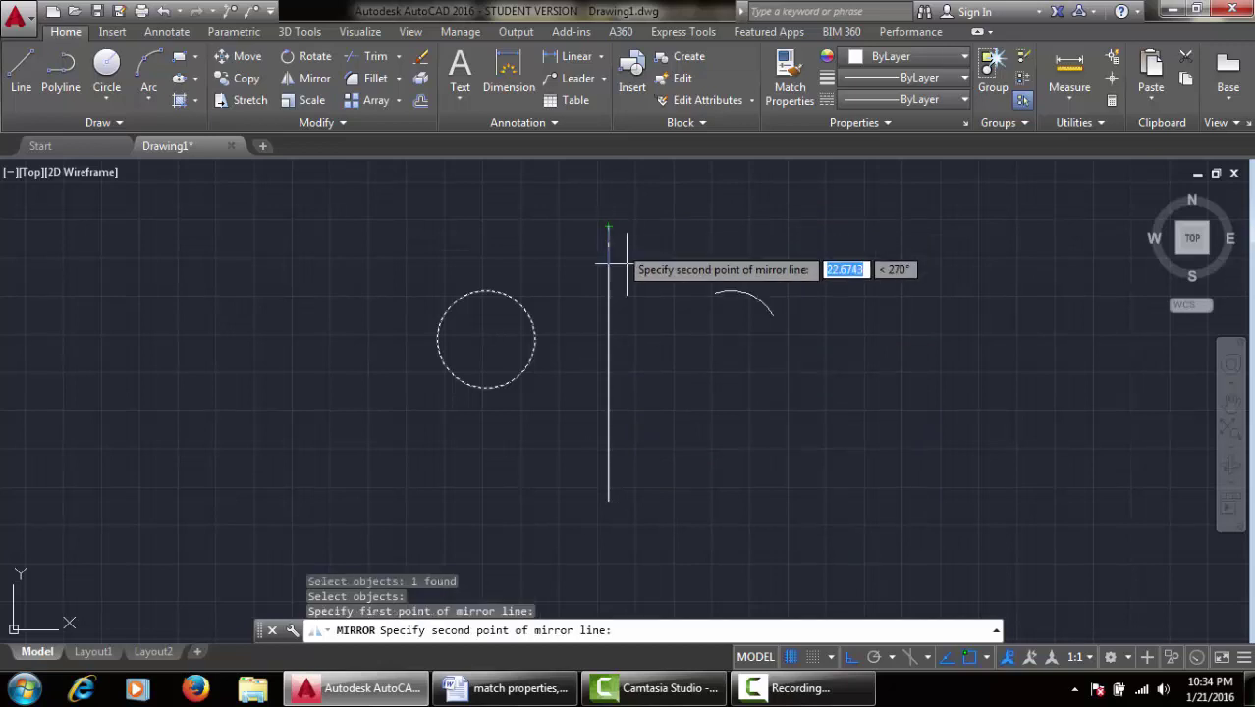
click(608, 501)
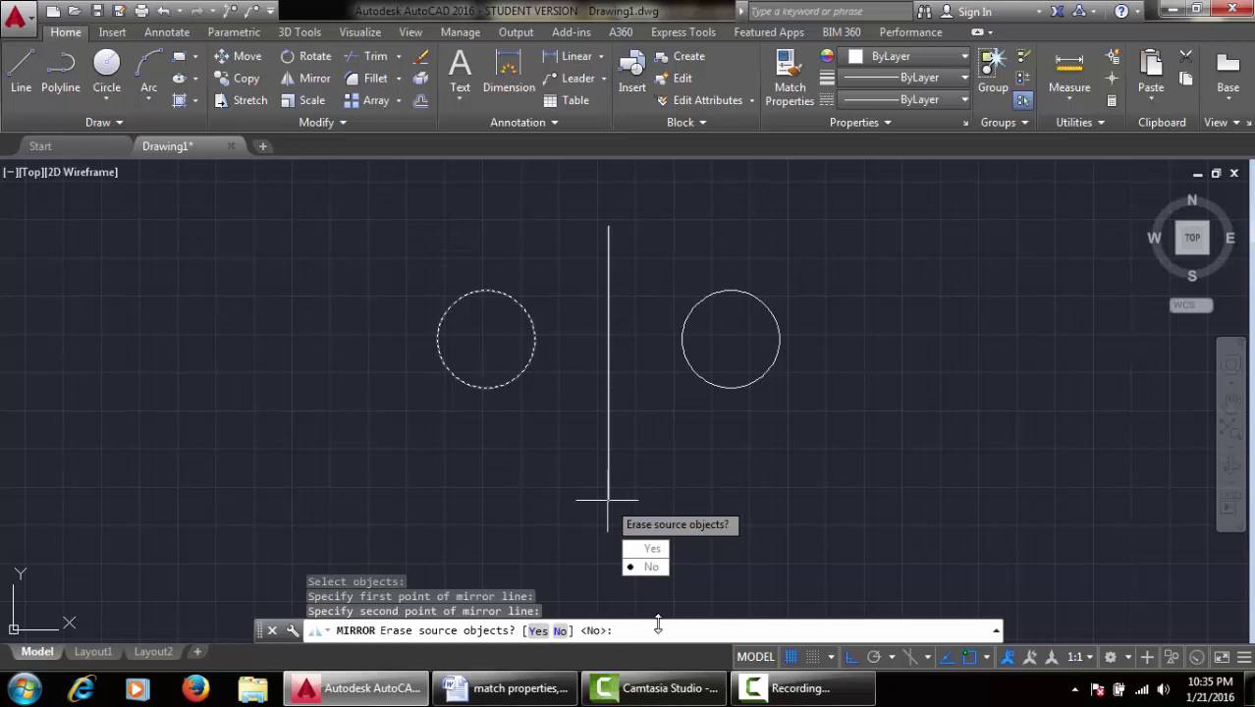
key(Return)
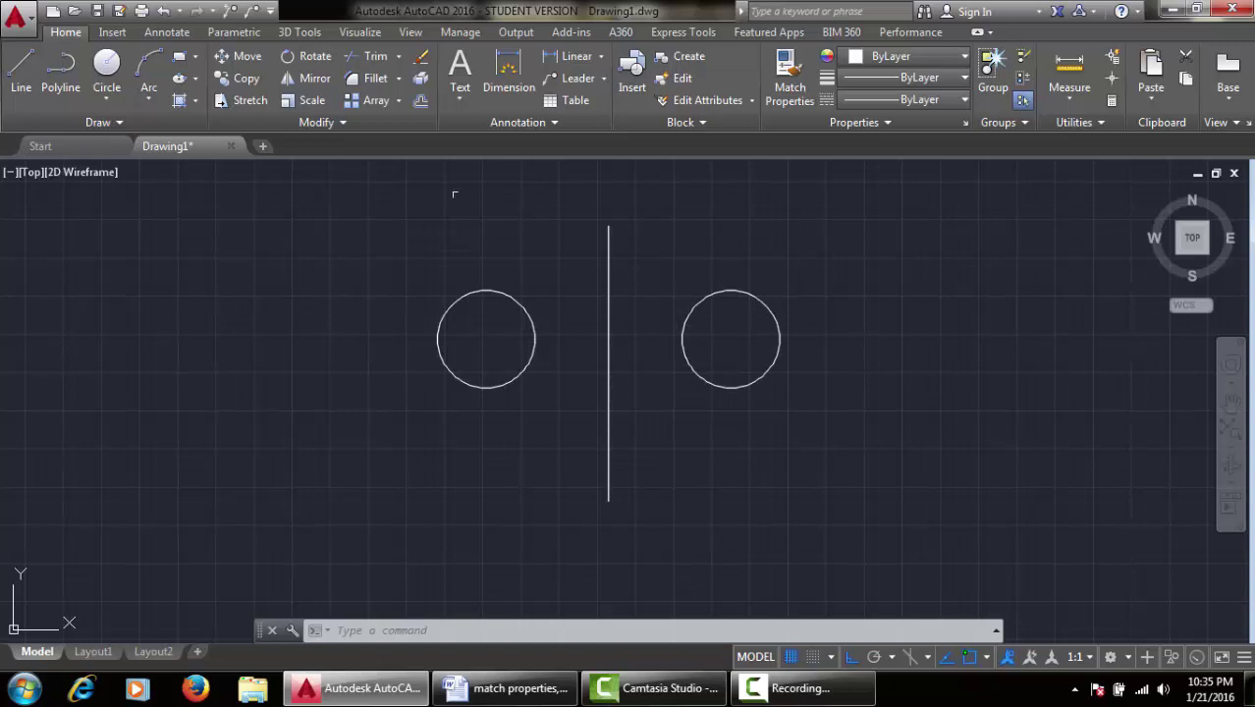
Step: Window-select both circles and the line and delete them
middle_drag(452, 203, 455, 236)
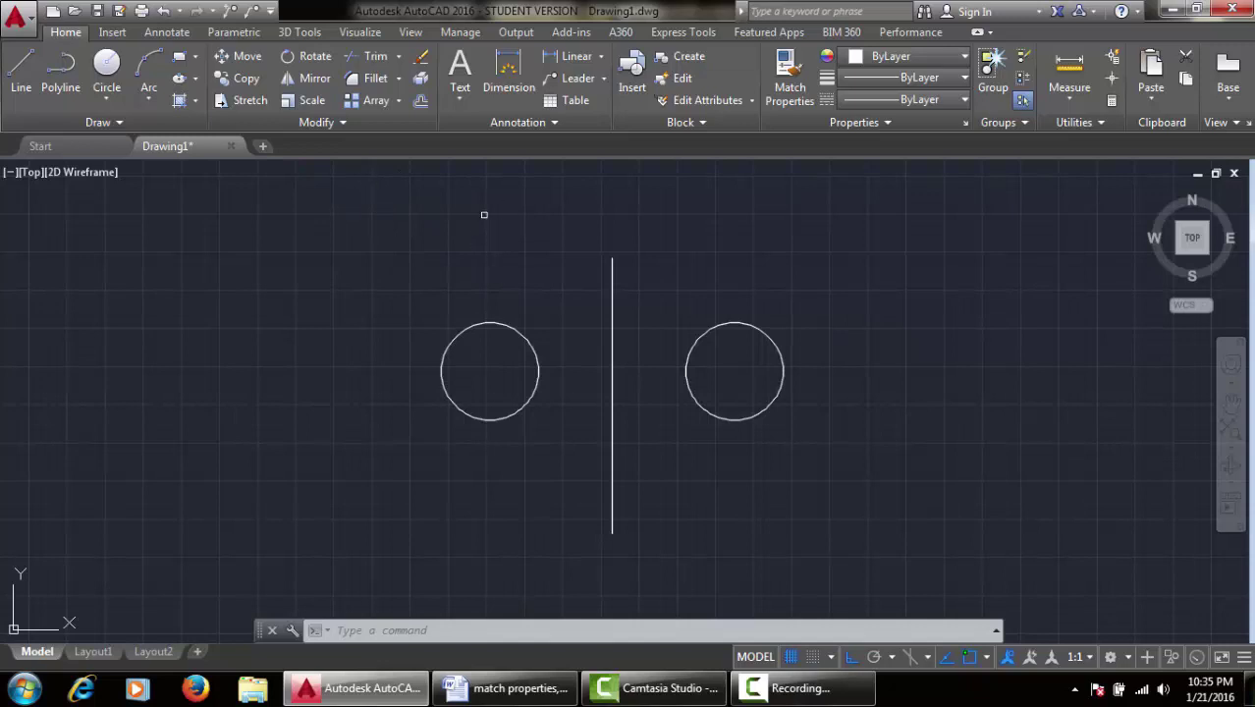
click(371, 192)
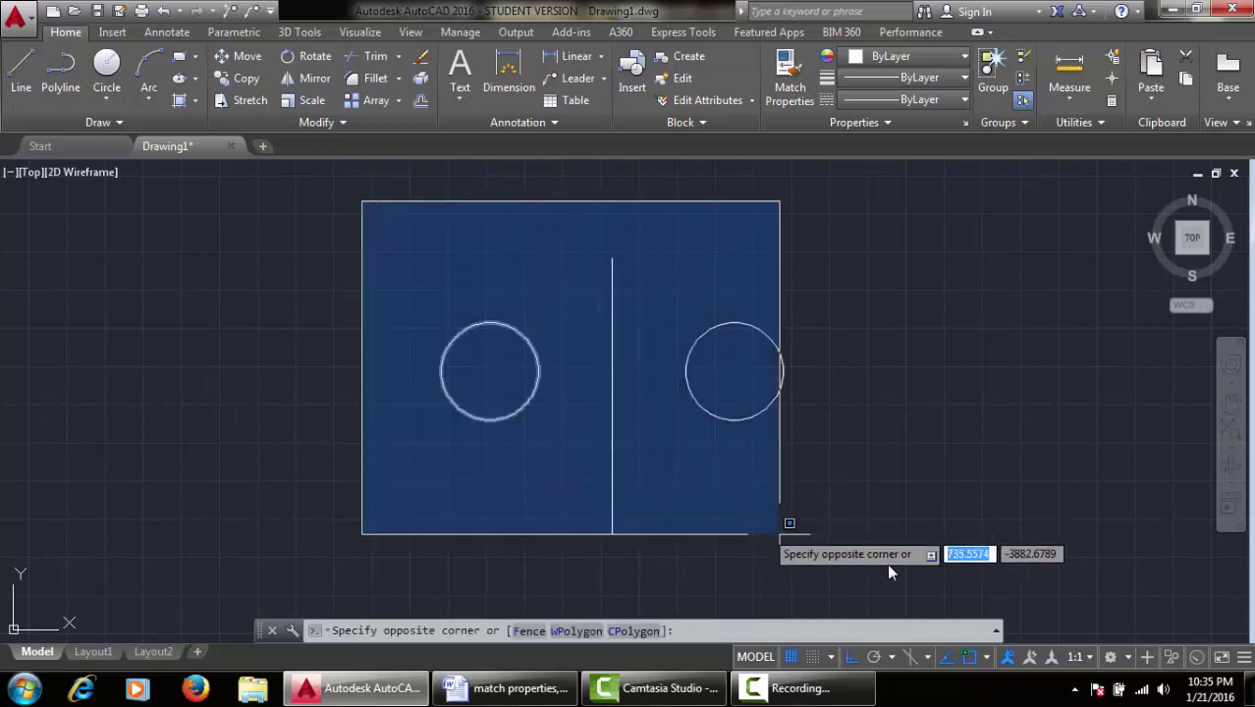
click(988, 572)
key(Delete)
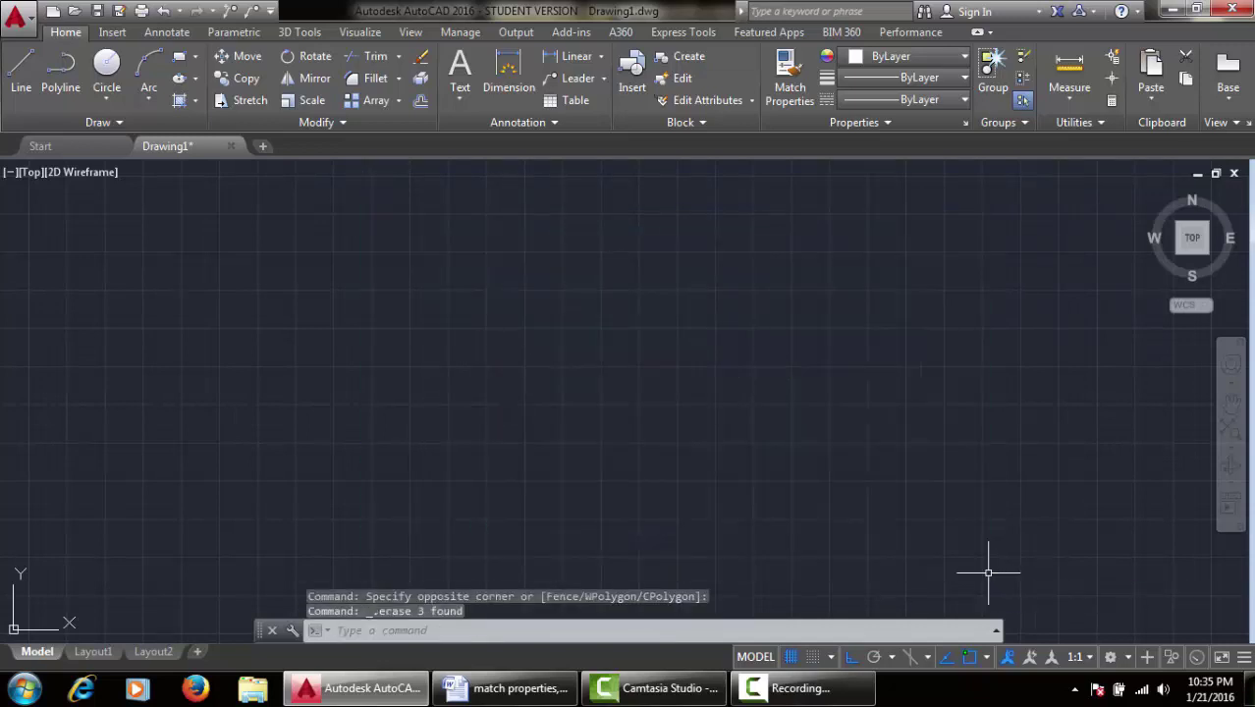
Step: Look up the Array row in the Word table, highlighting Array and ARRAY, then return to AutoCAD
click(506, 688)
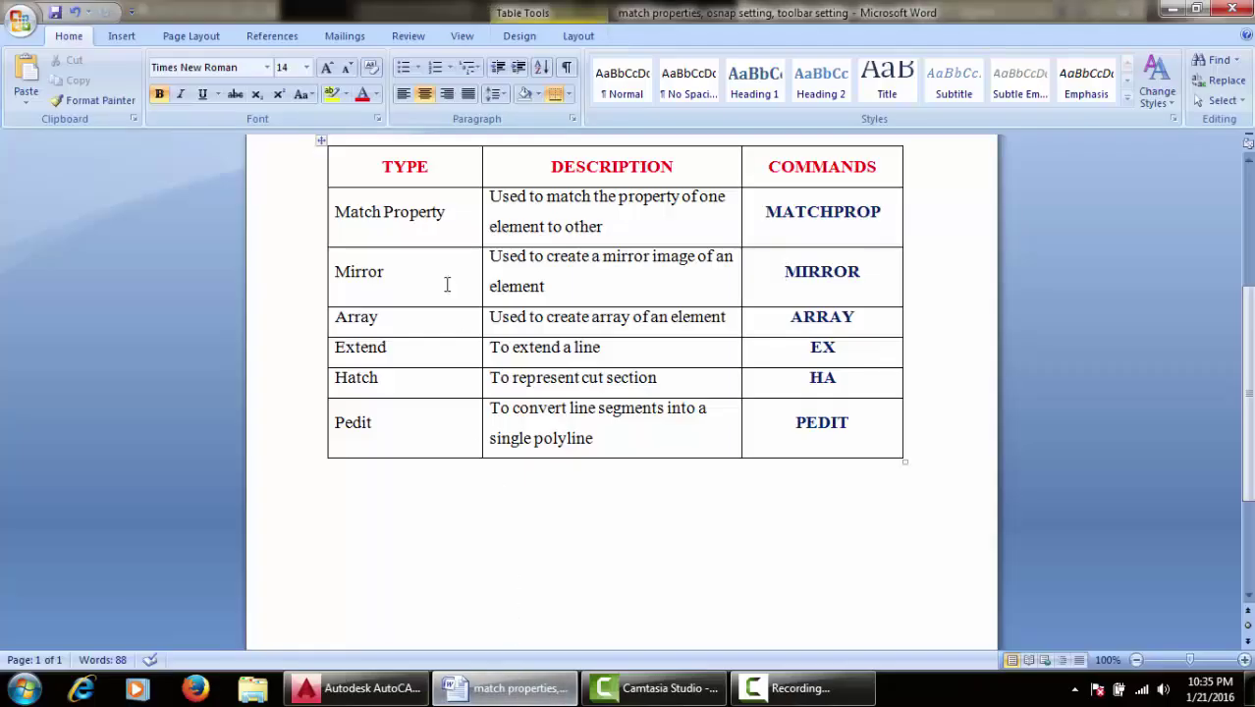
scroll(619, 324, down, 1)
scroll(417, 307, down, 1)
scroll(418, 306, up, 1)
click(398, 314)
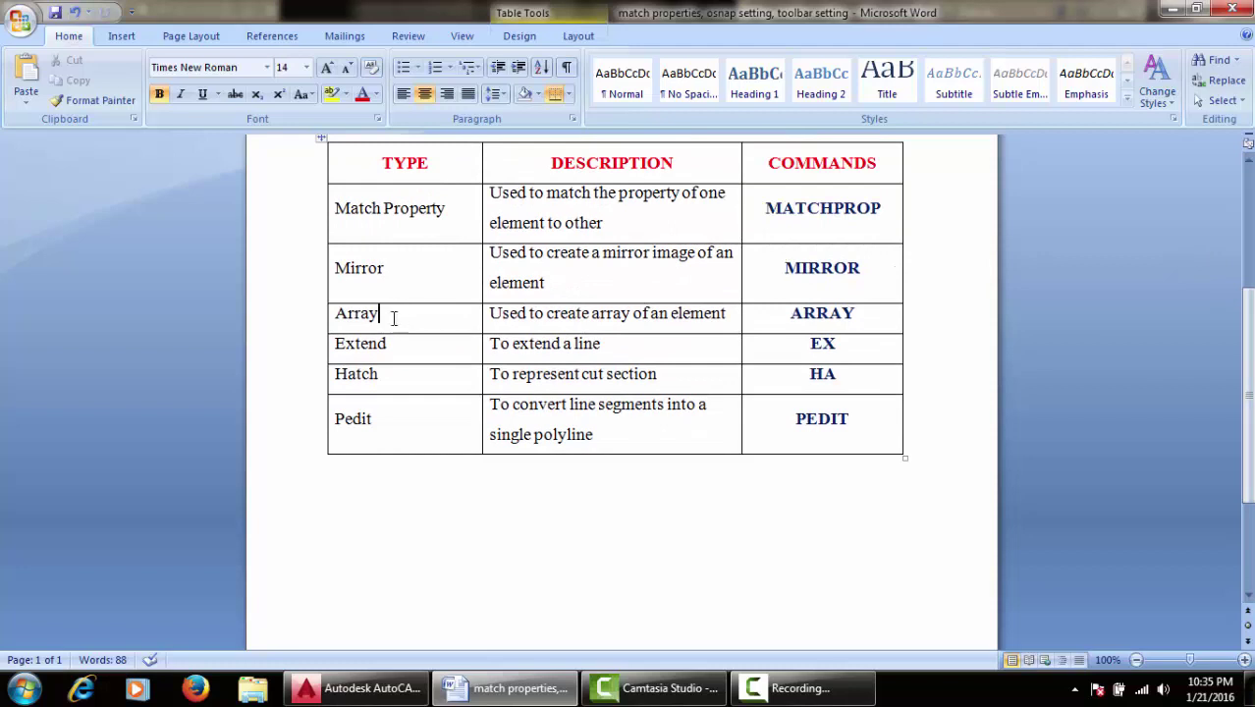
drag(398, 315, 334, 314)
click(394, 315)
drag(860, 314, 790, 316)
click(786, 314)
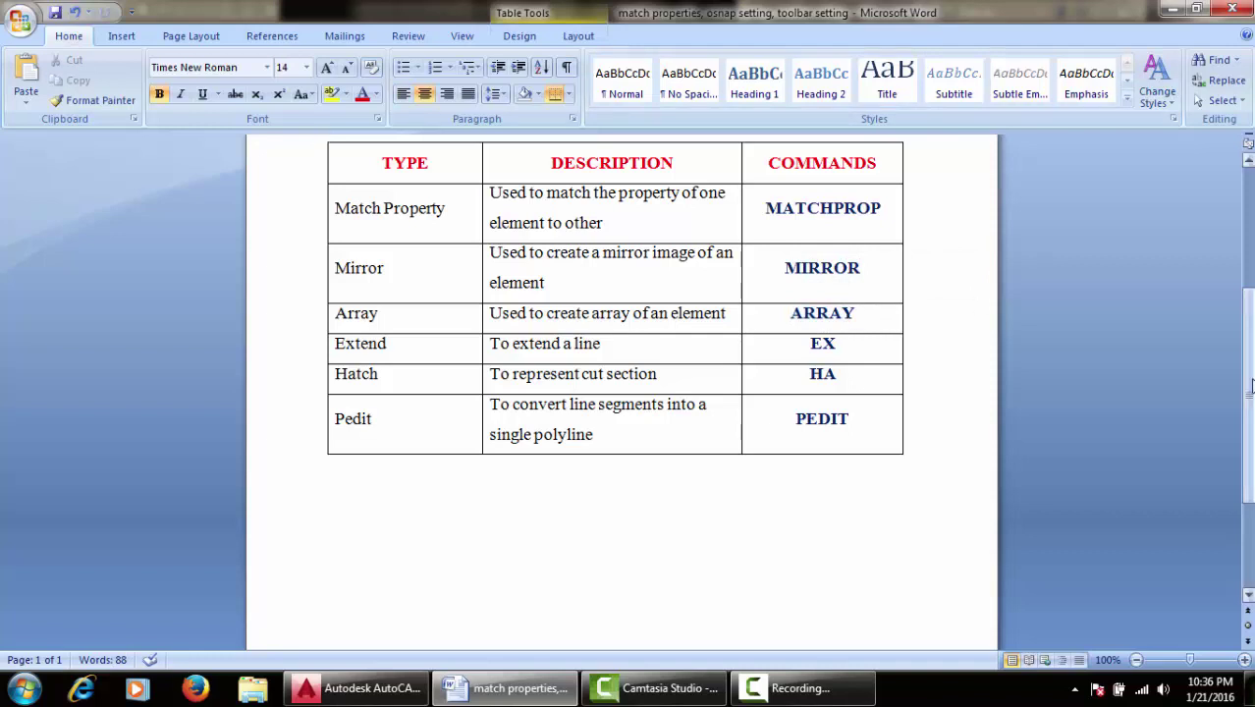
scroll(823, 385, down, 1)
click(356, 688)
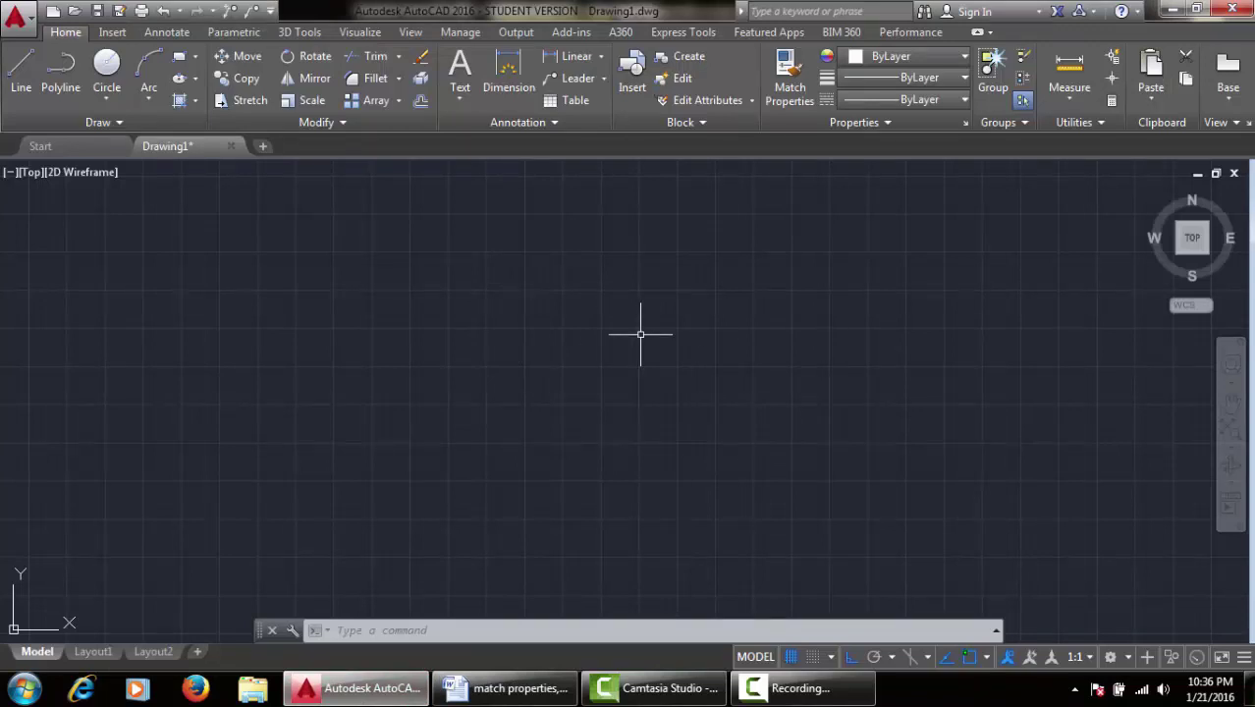
Step: Draw a large circle by picking its centre and radius
text(c)
key(Return)
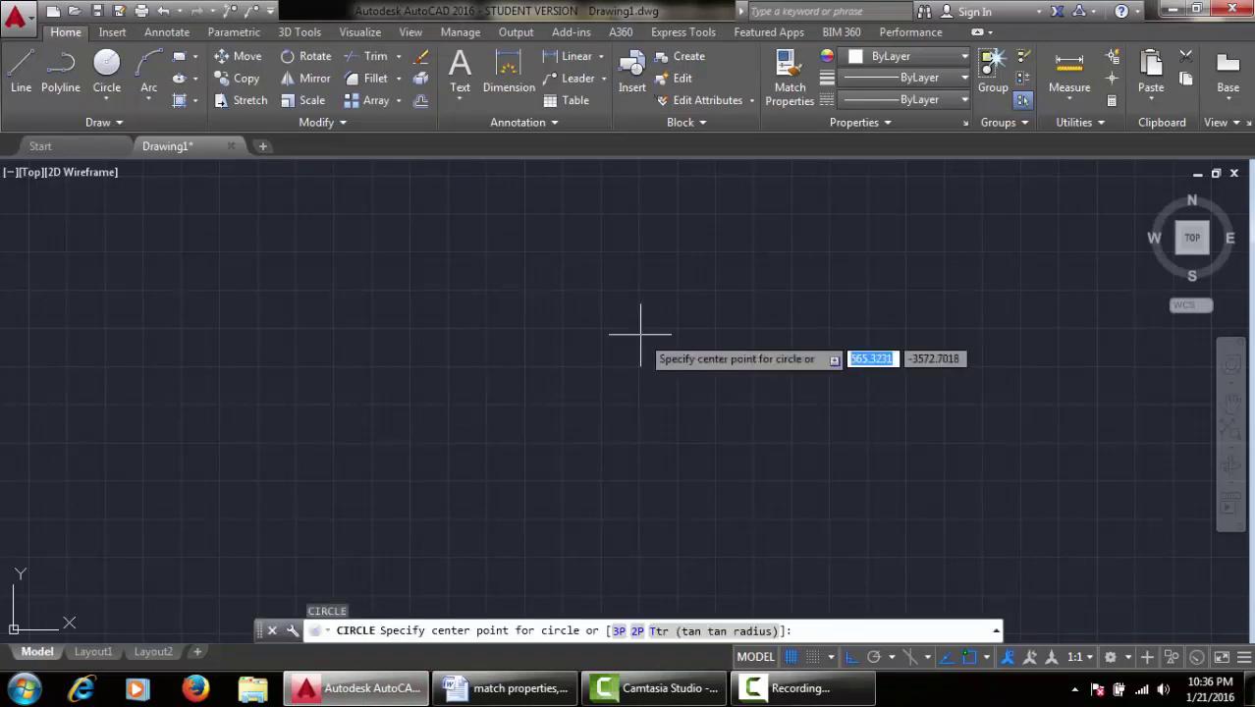
click(567, 325)
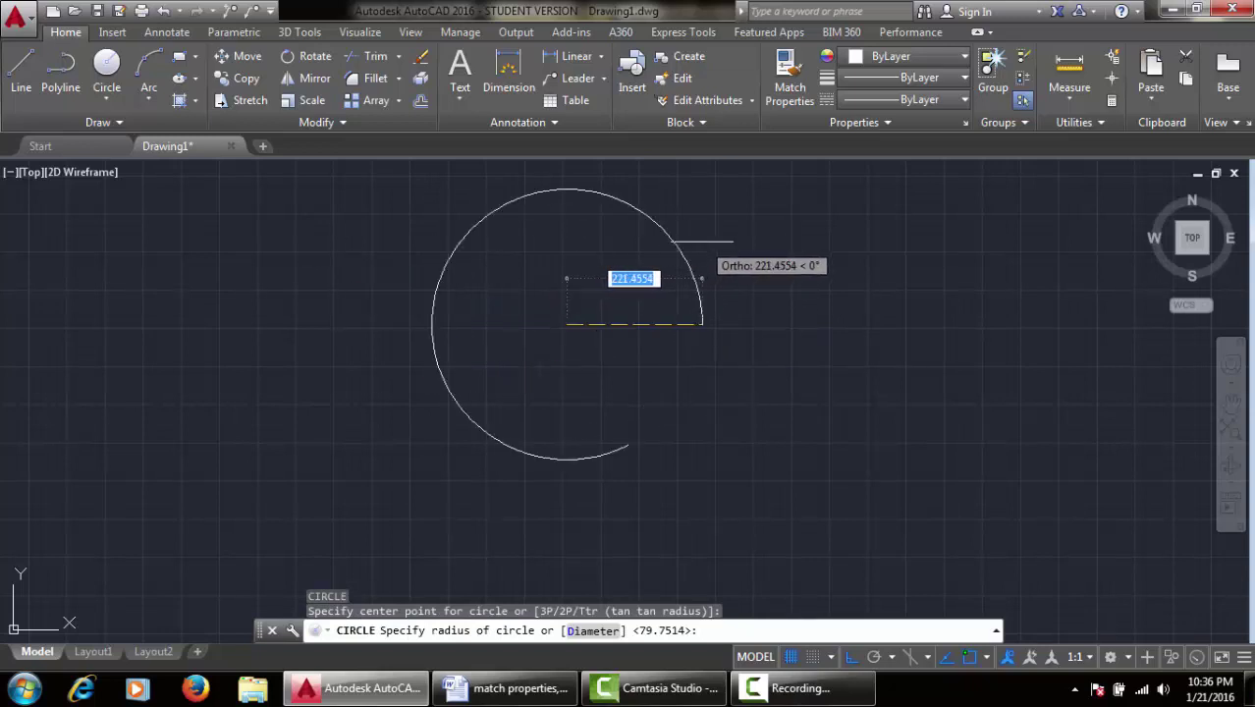
click(704, 239)
middle_drag(676, 286, 708, 354)
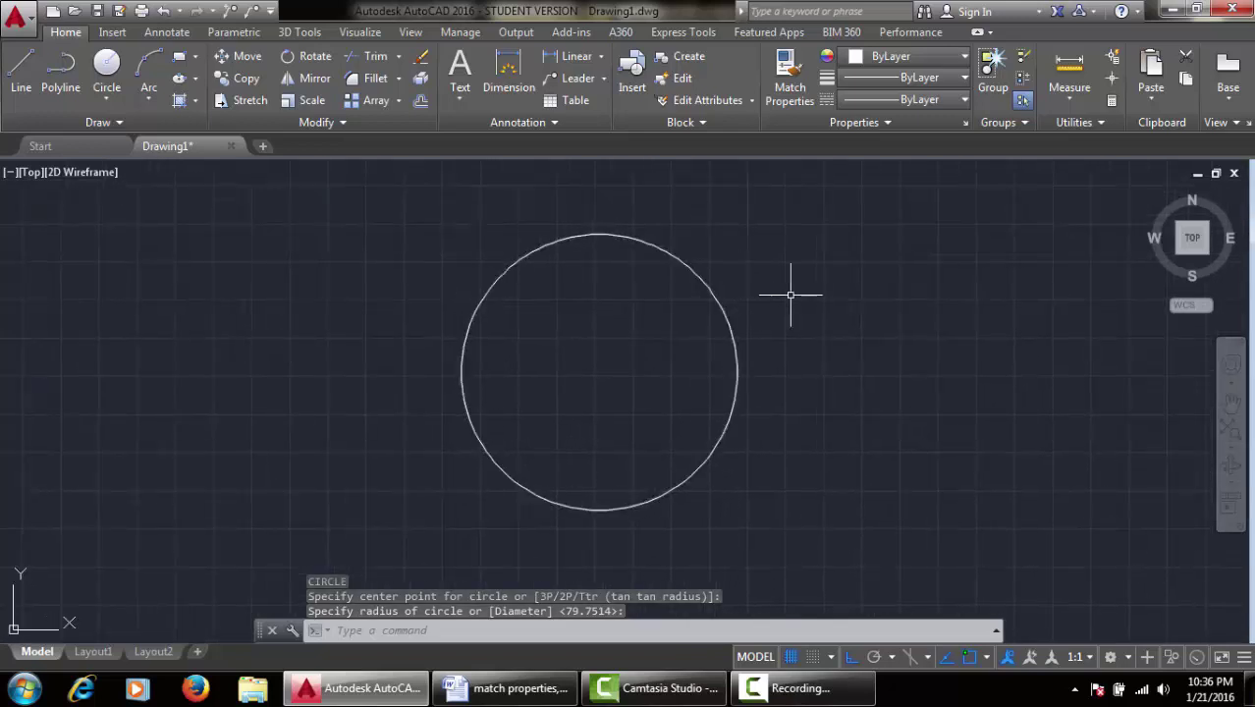
Step: Draw a smaller circle centred on the large circle's top quadrant point
key(Return)
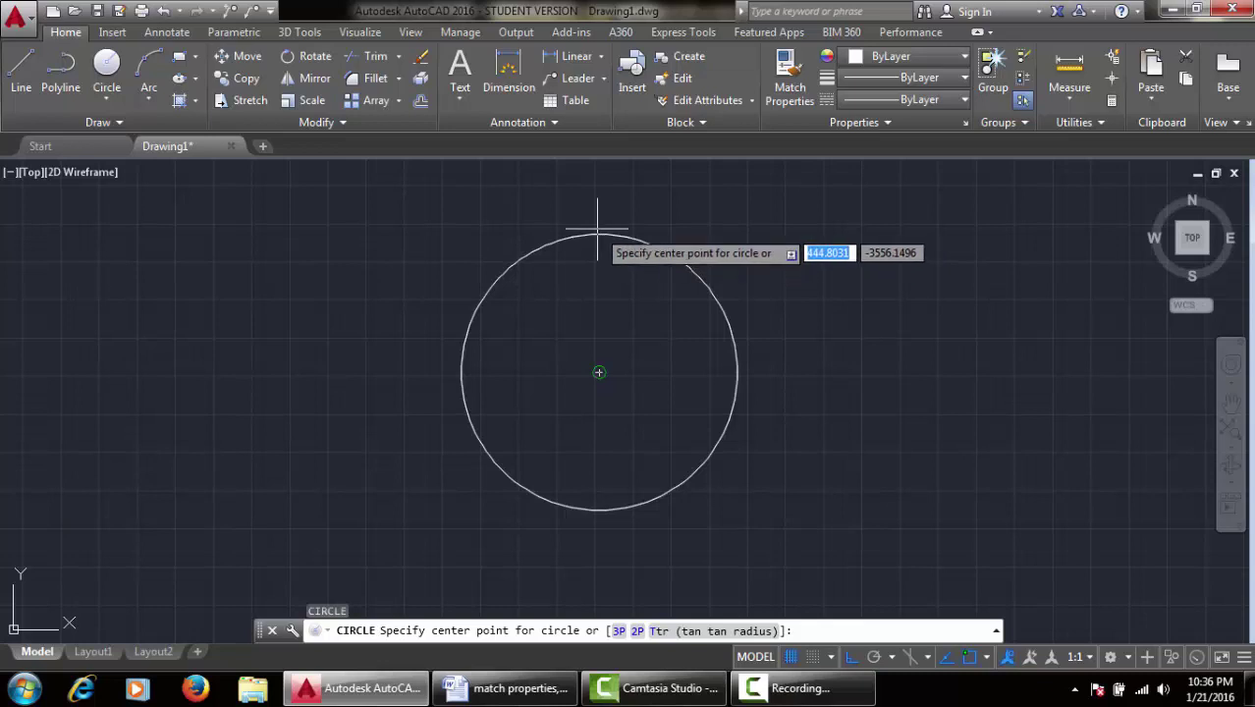
shift+right_click(597, 237)
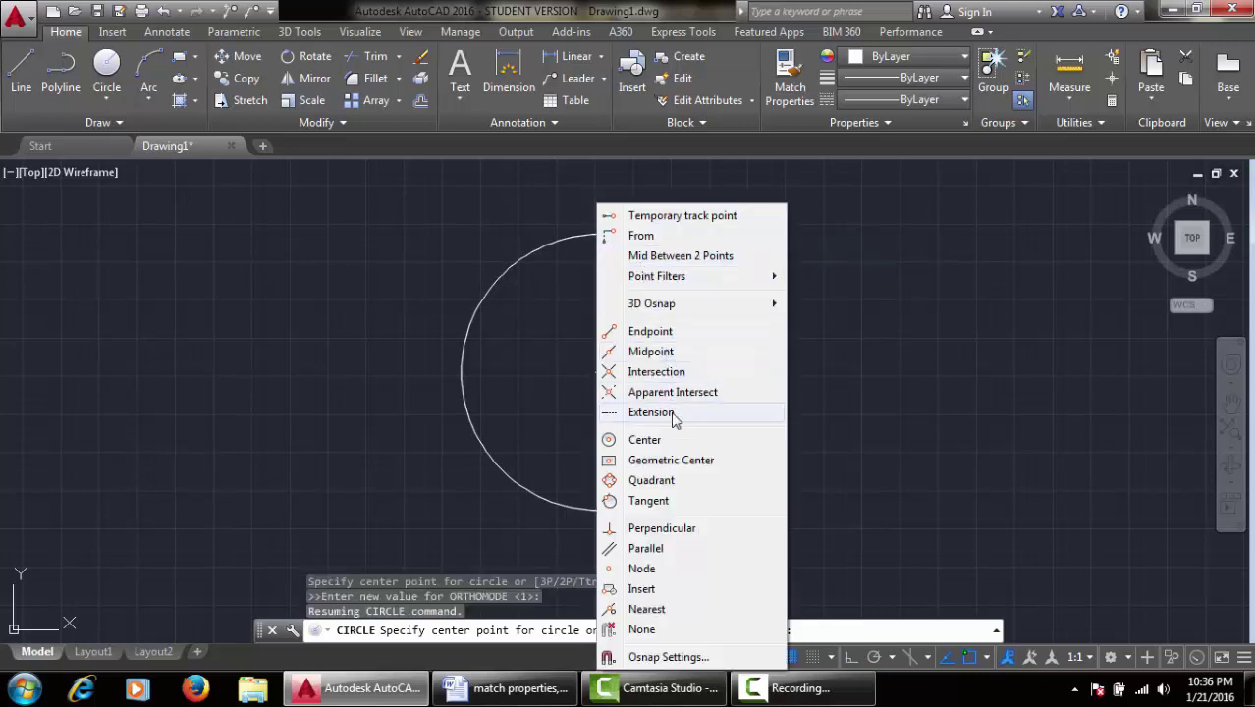
click(672, 480)
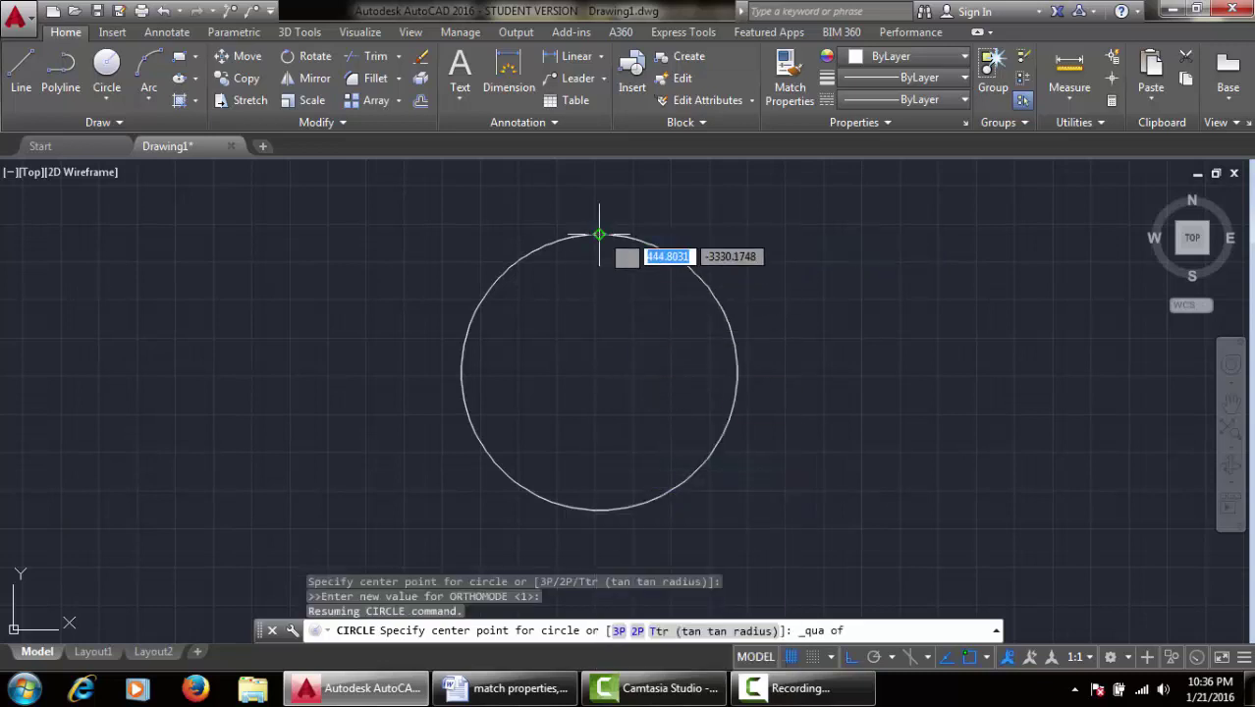
click(611, 279)
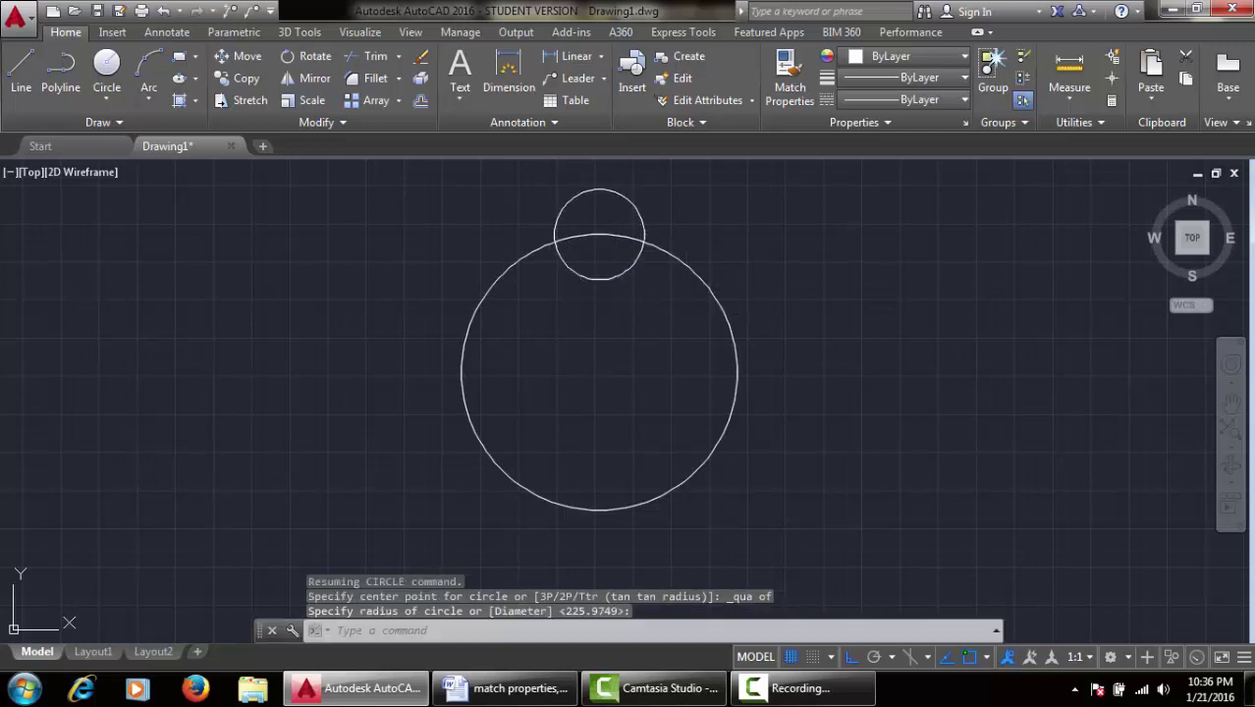
middle_drag(788, 266, 799, 283)
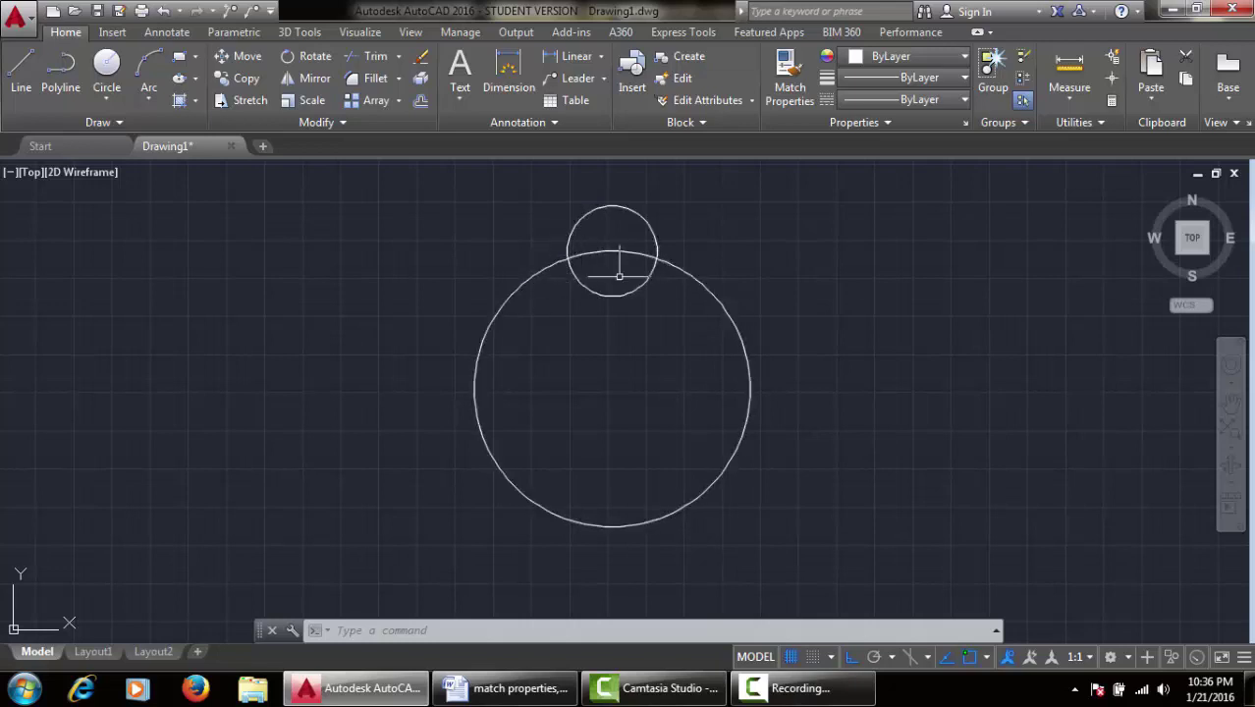
middle_drag(822, 282, 801, 274)
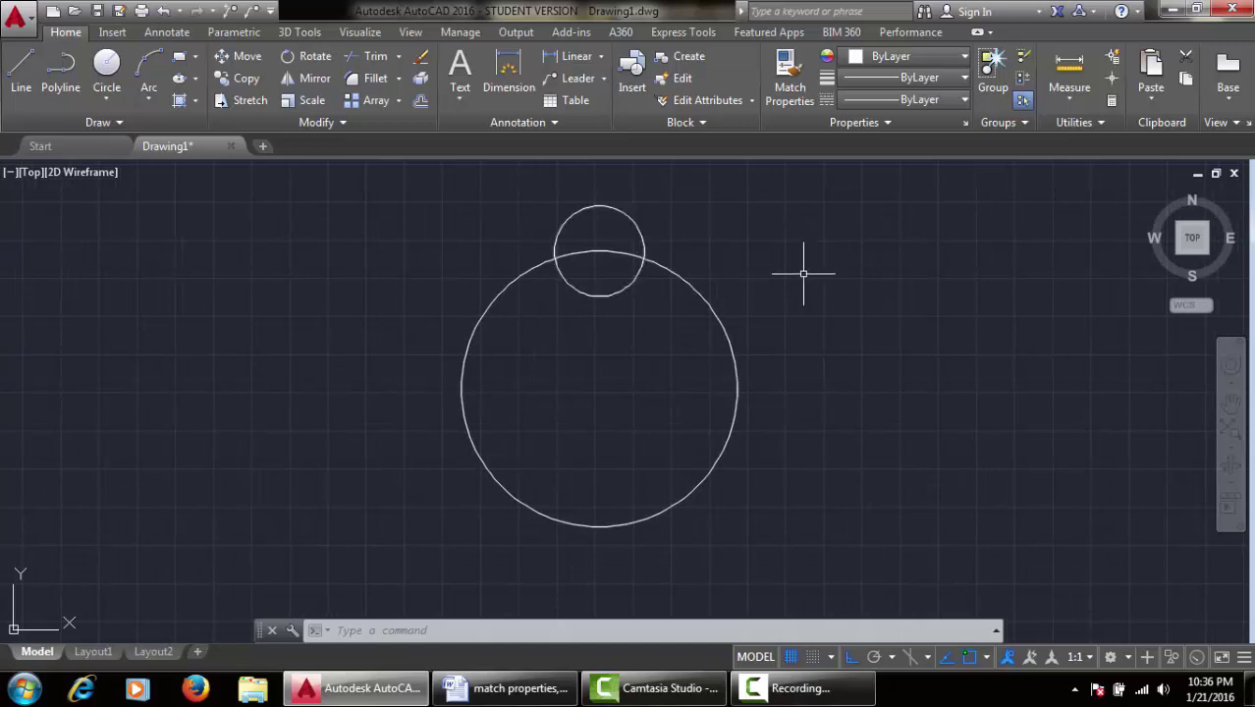
text(arra)
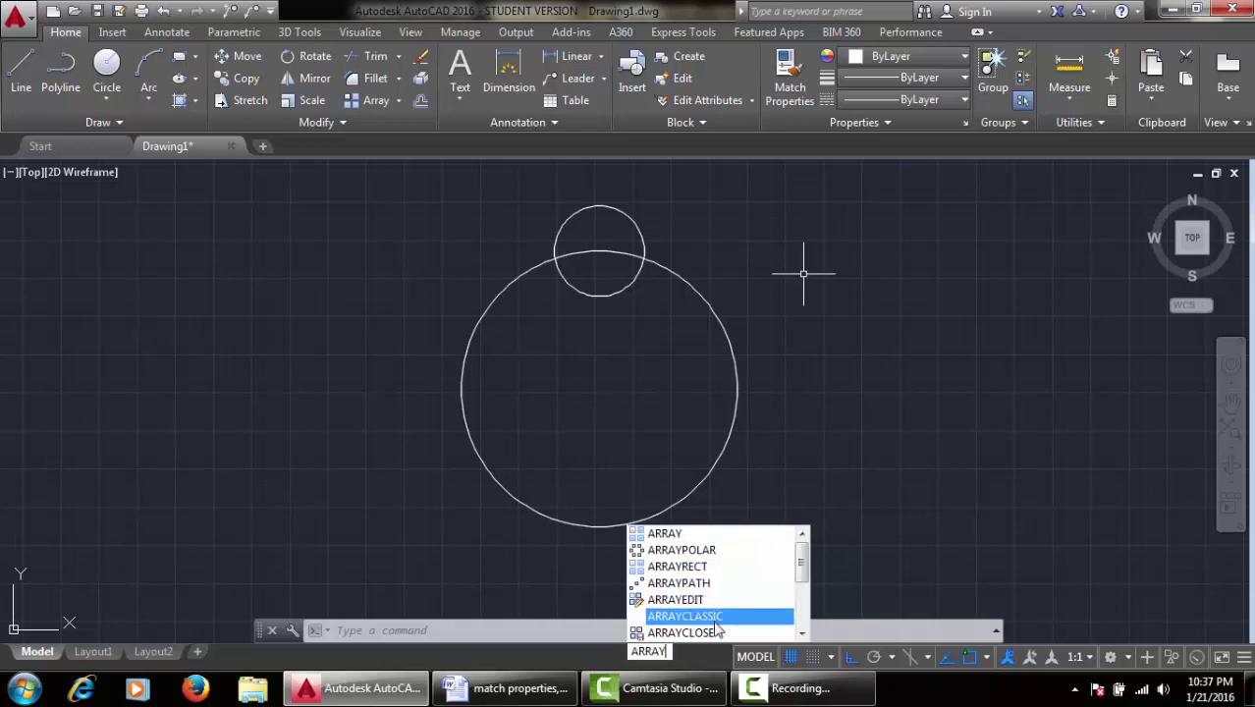
Step: Run ARRAYPOLAR on the small circle, centred on the large circle's centre, giving six copies
drag(803, 568, 805, 594)
scroll(718, 567, up, 2)
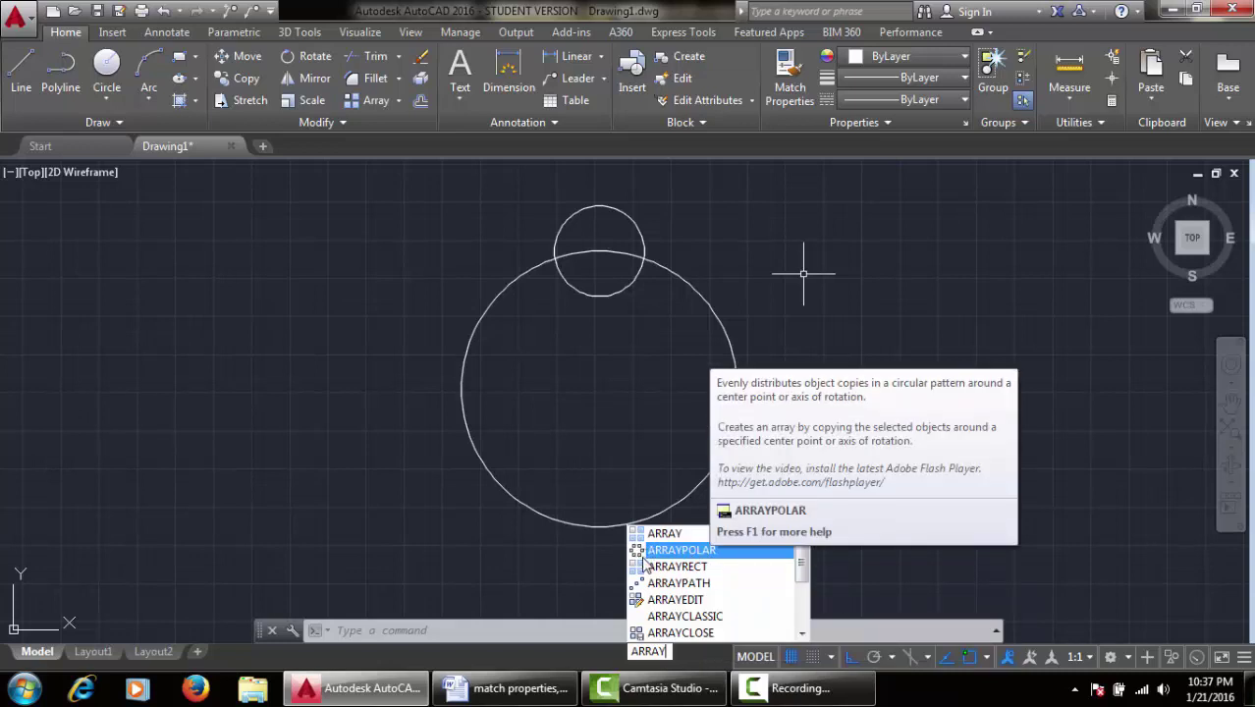
click(700, 552)
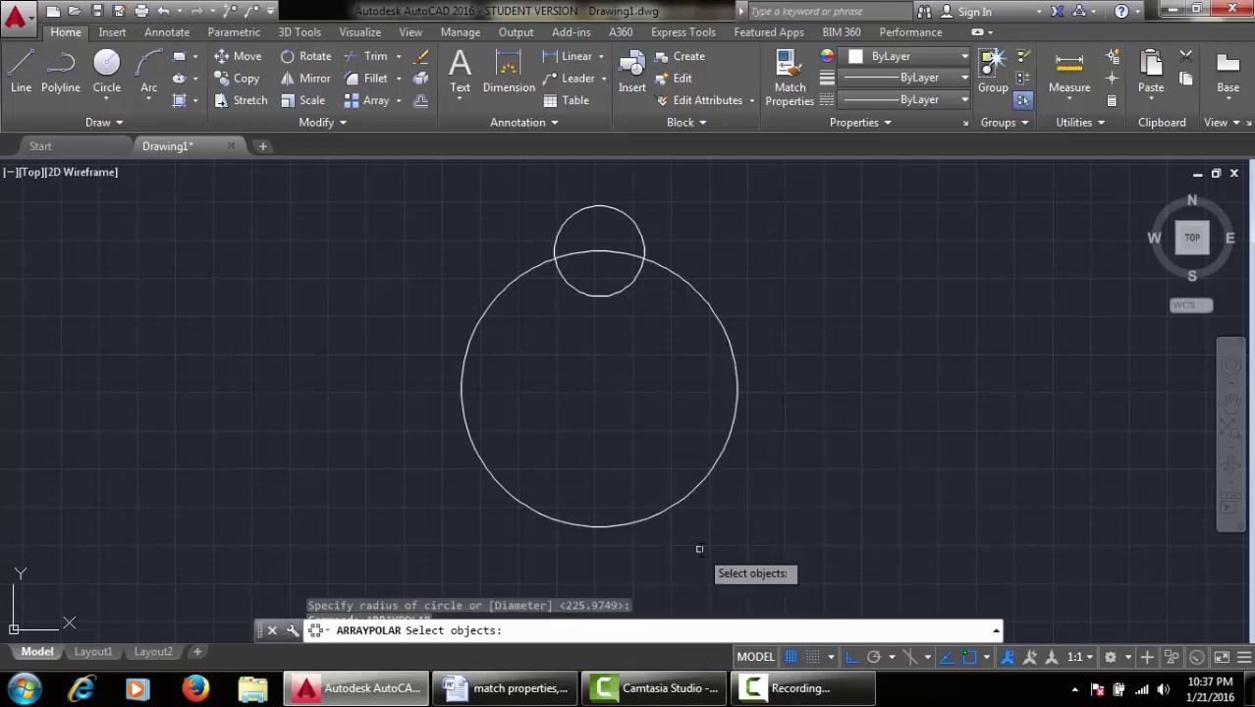
click(629, 284)
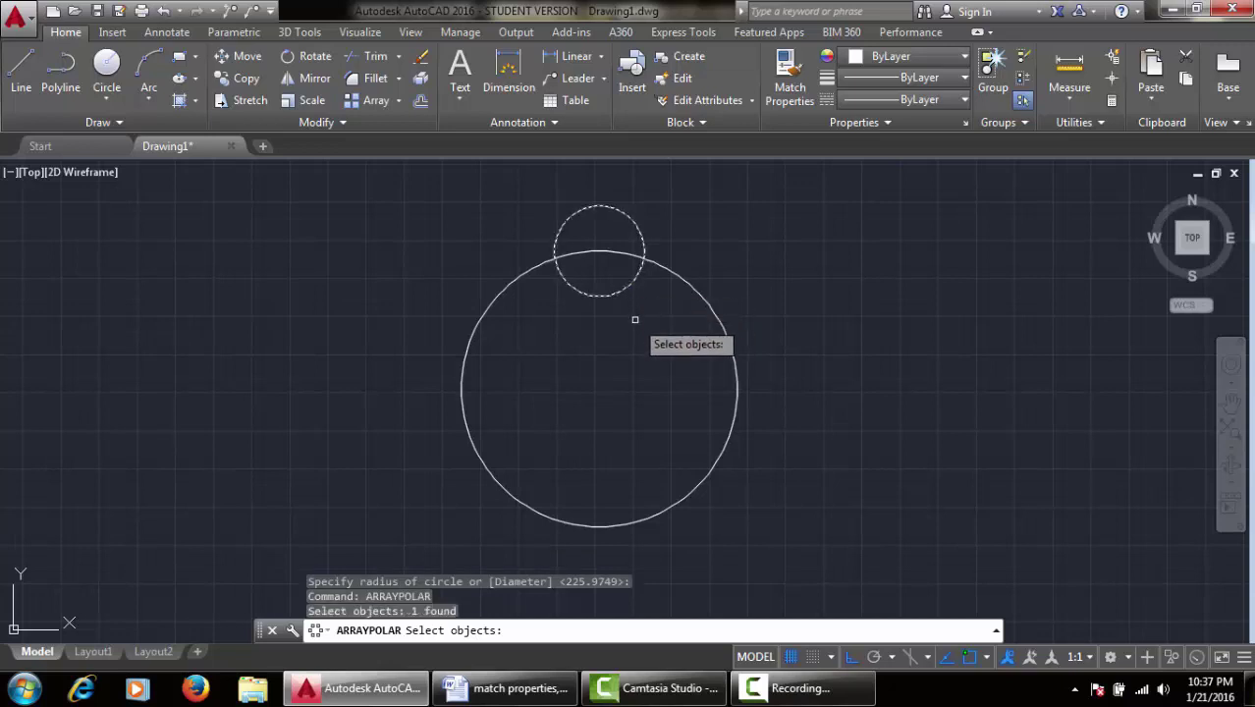
key(Return)
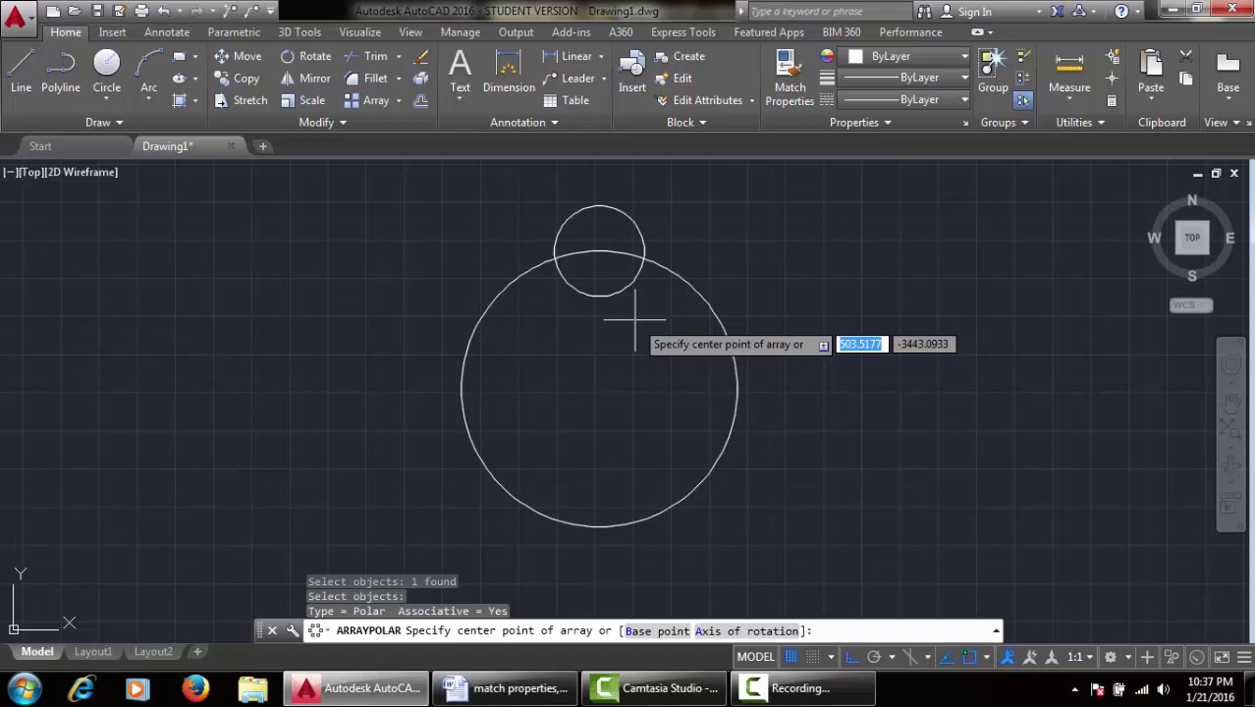
click(599, 389)
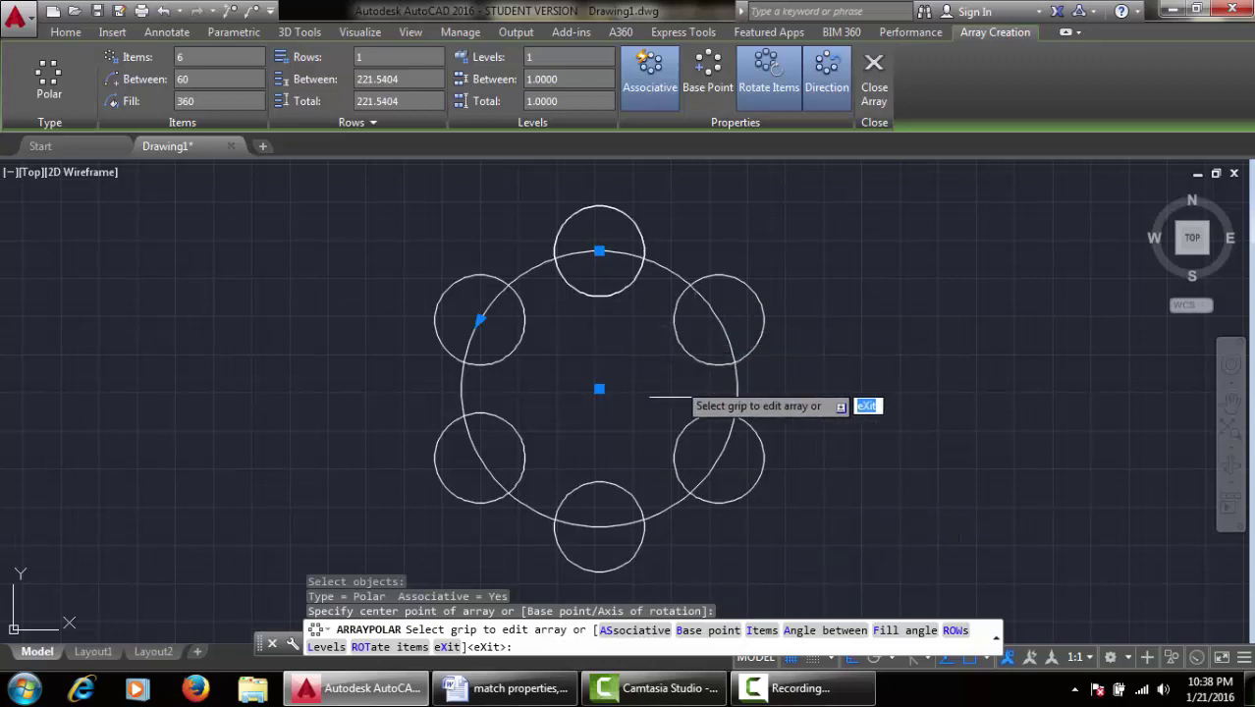
Step: Change the polar array's Items count to 3 and commit the array
click(423, 647)
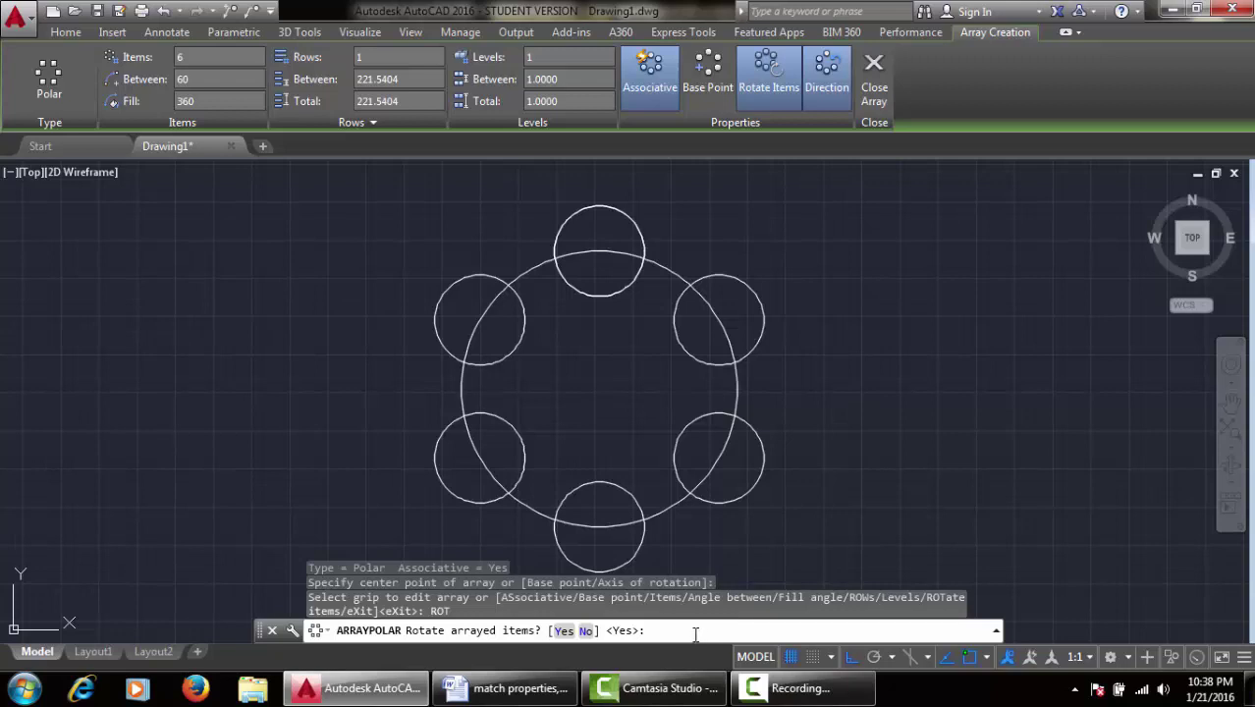
key(Return)
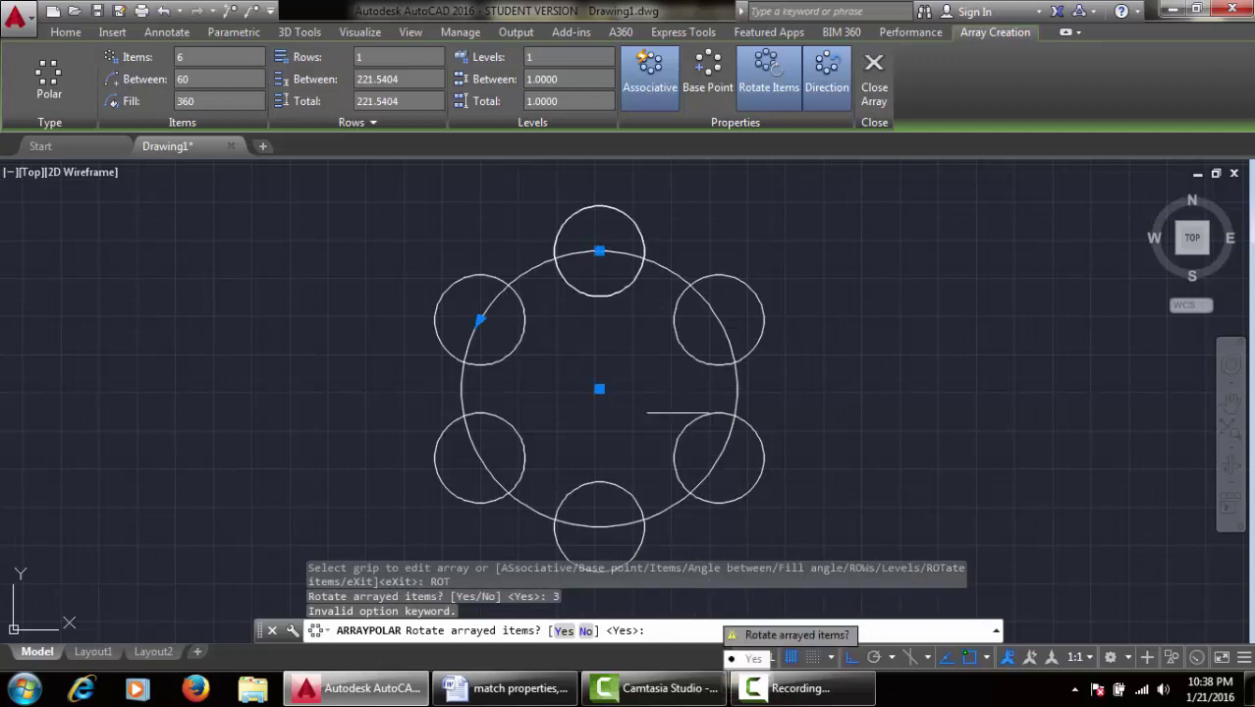
key(Escape)
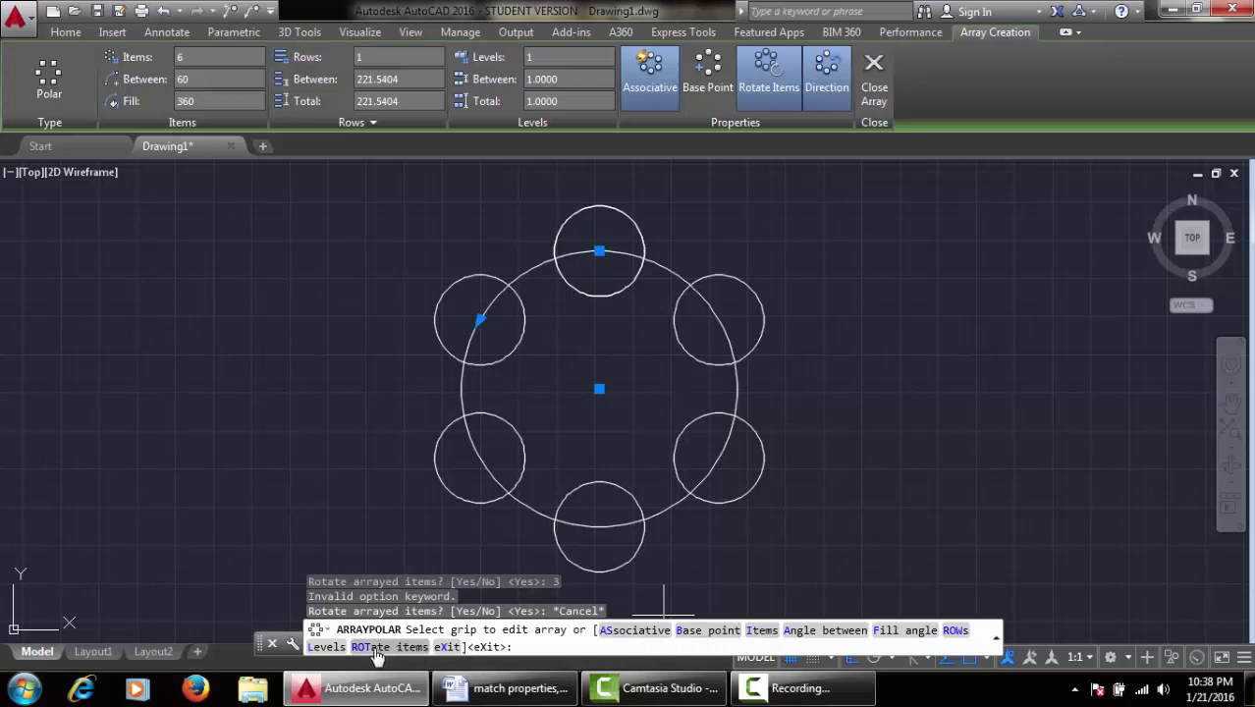
click(763, 634)
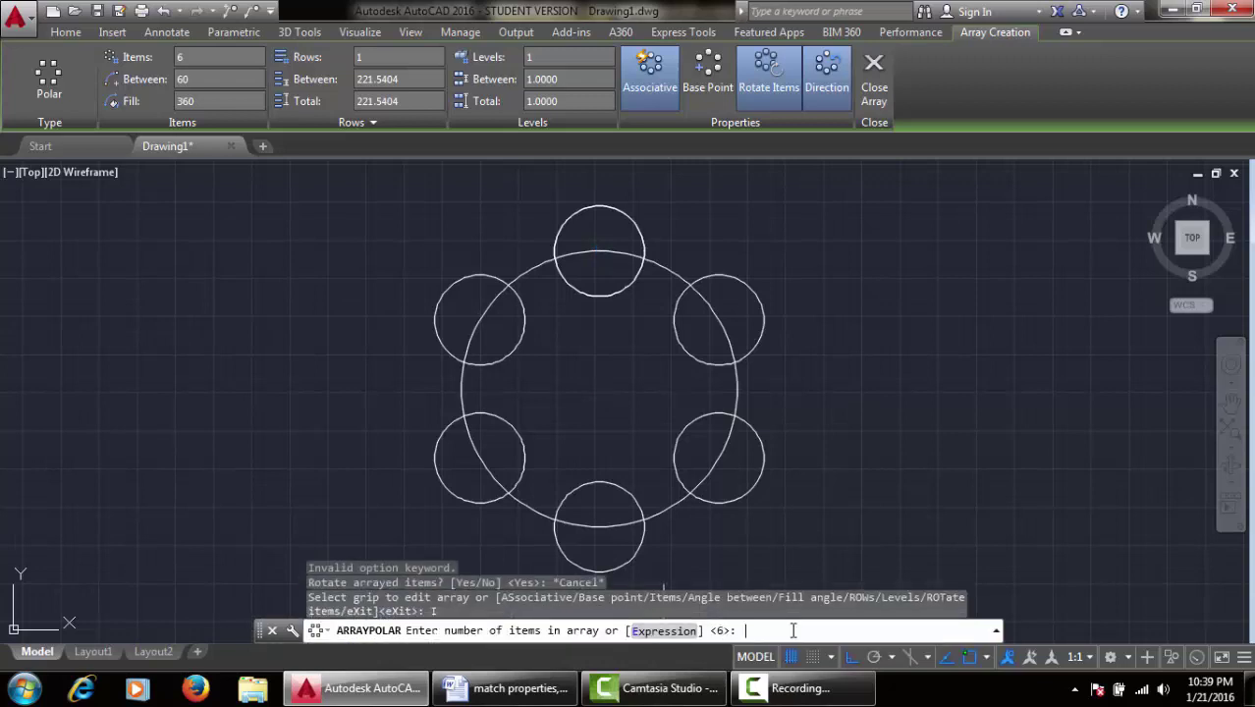
key(Return)
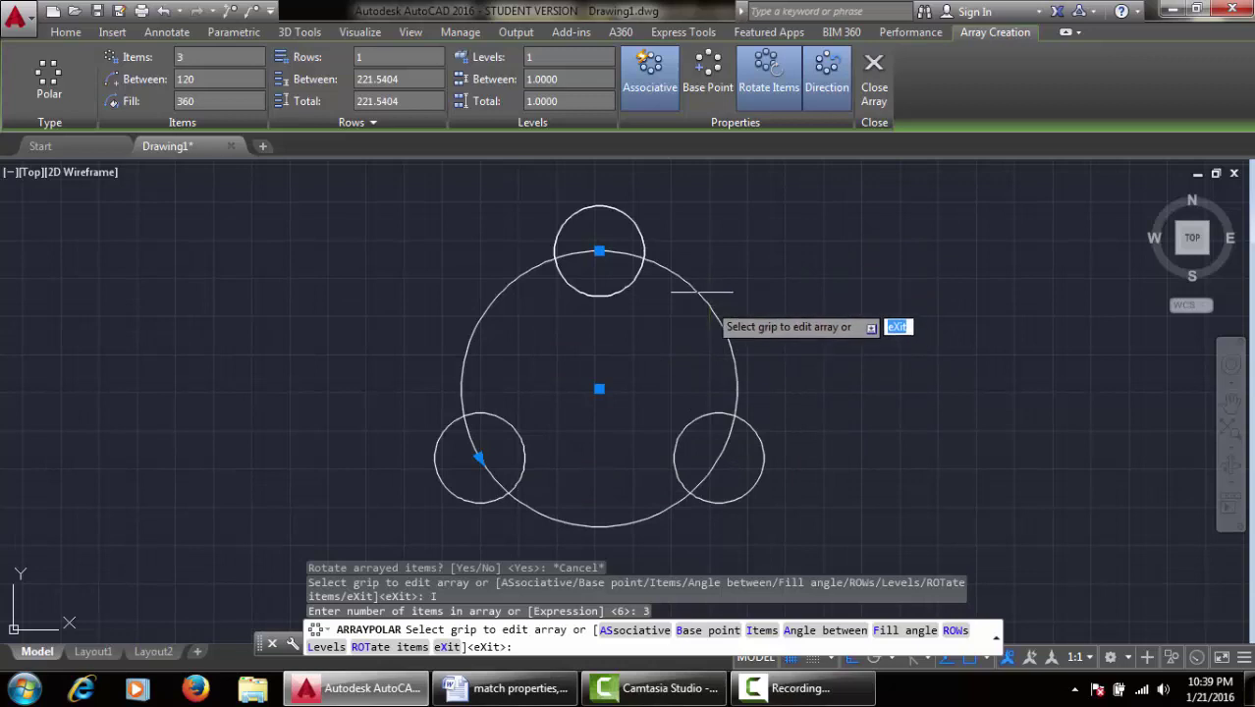
middle_drag(781, 340, 552, 312)
middle_drag(616, 272, 556, 296)
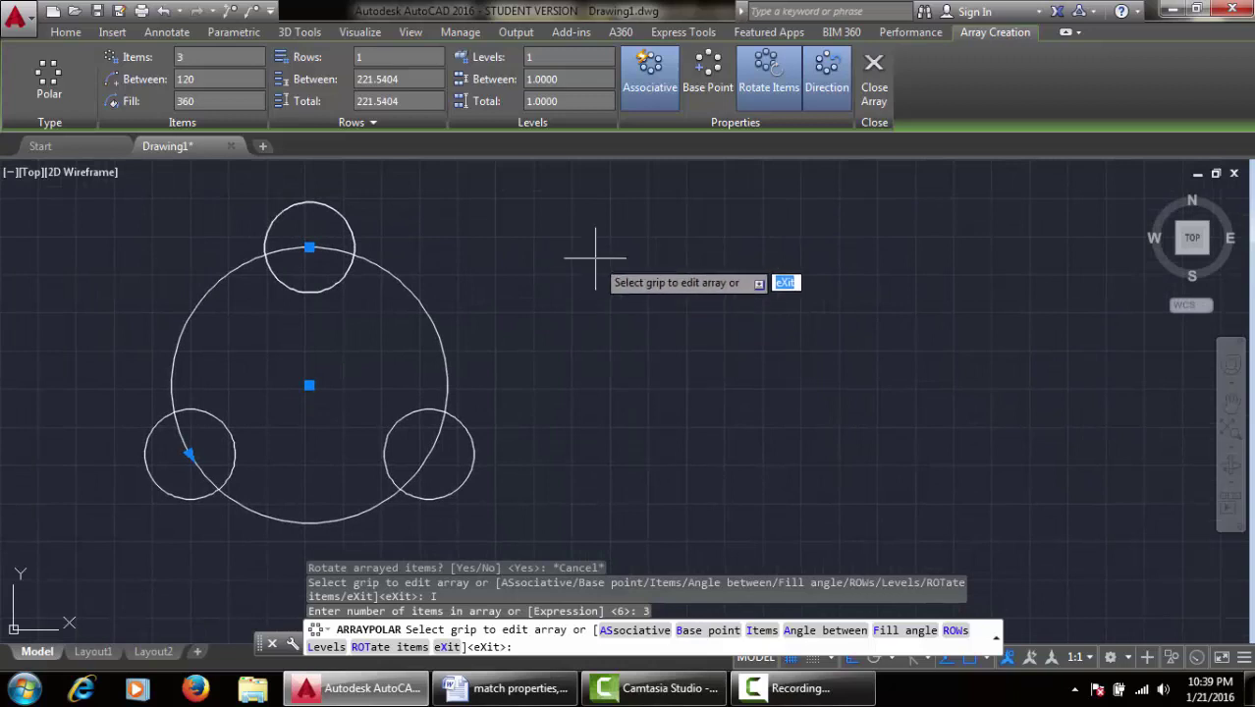
right_click(595, 259)
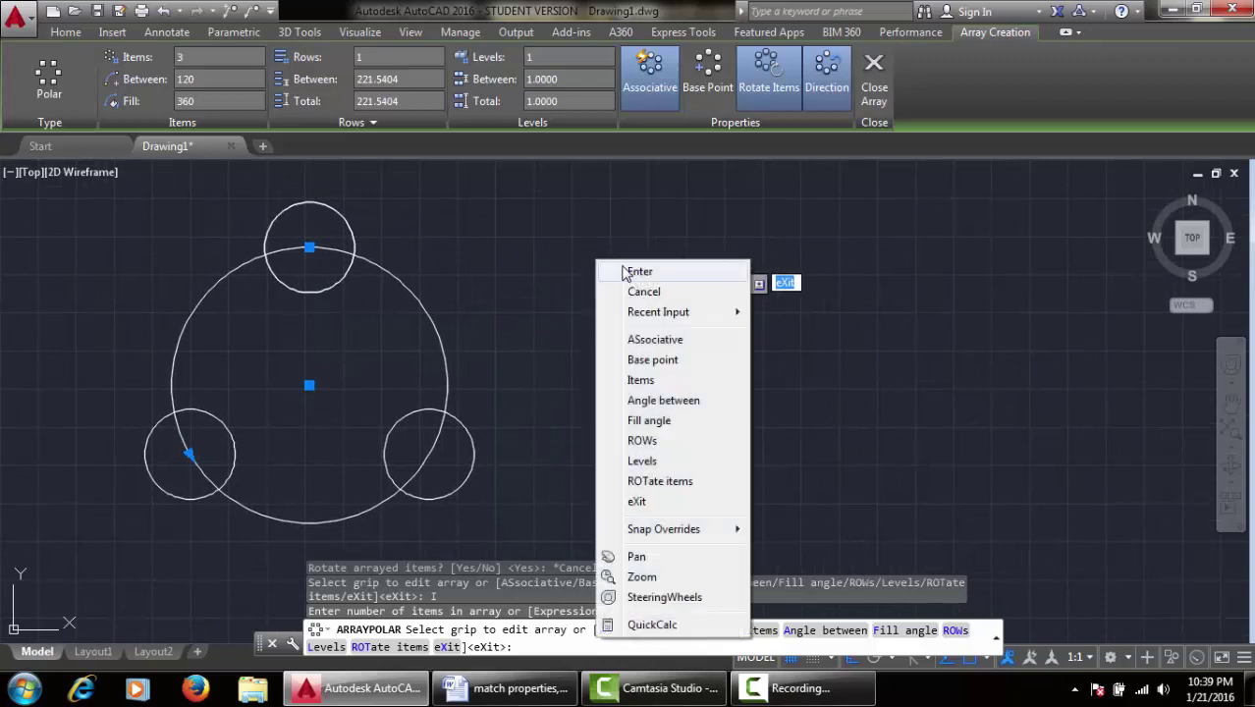
click(637, 272)
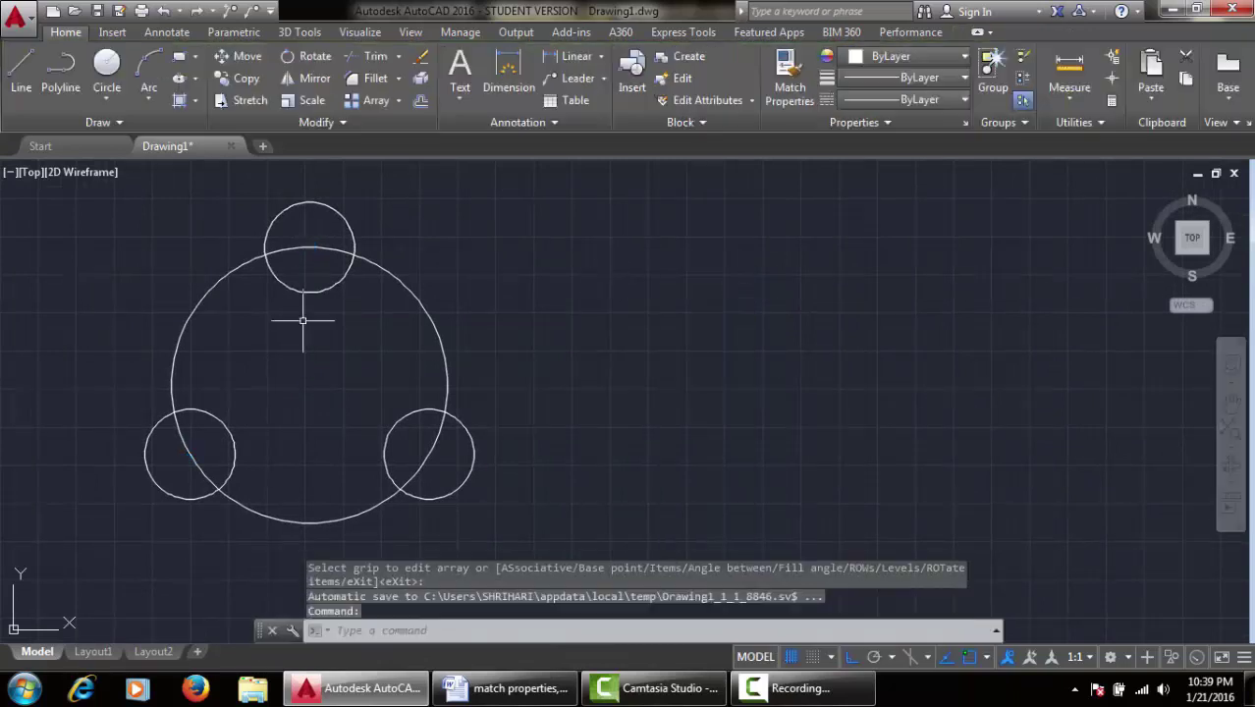
Step: Clear stray commands, then draw a small circle with CI right of the pattern
key(Escape)
key(Escape)
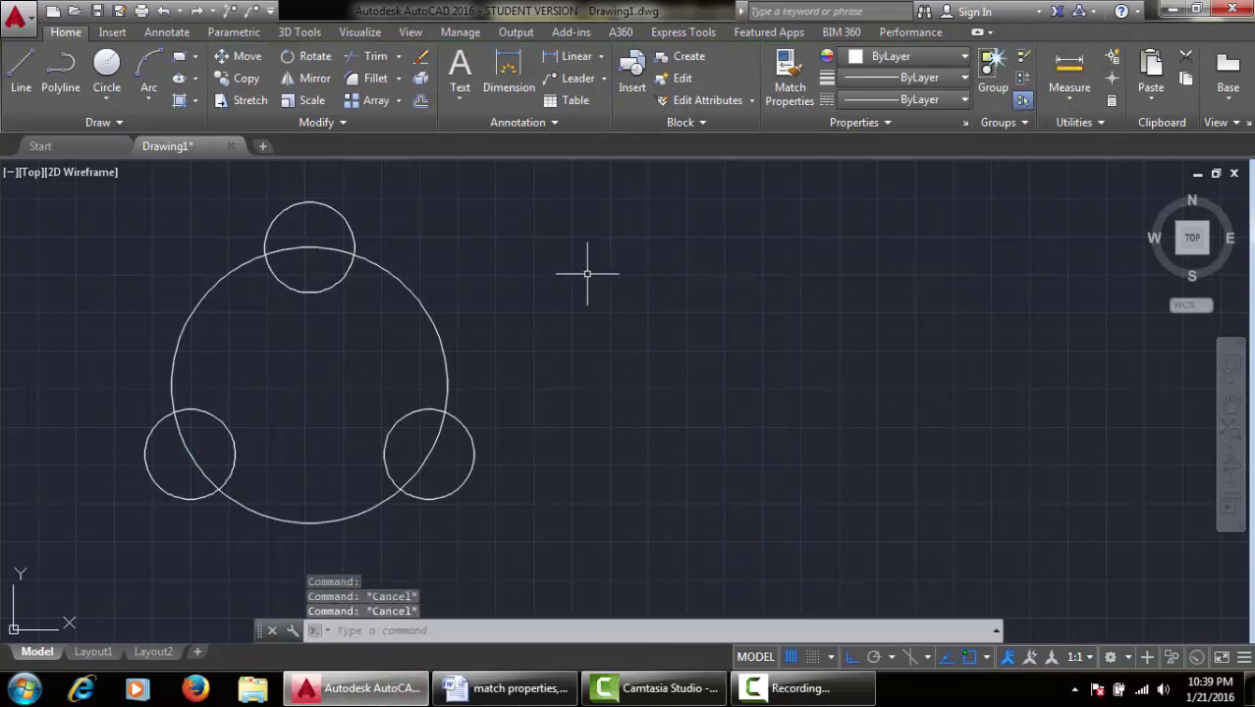
text(R)
key(Escape)
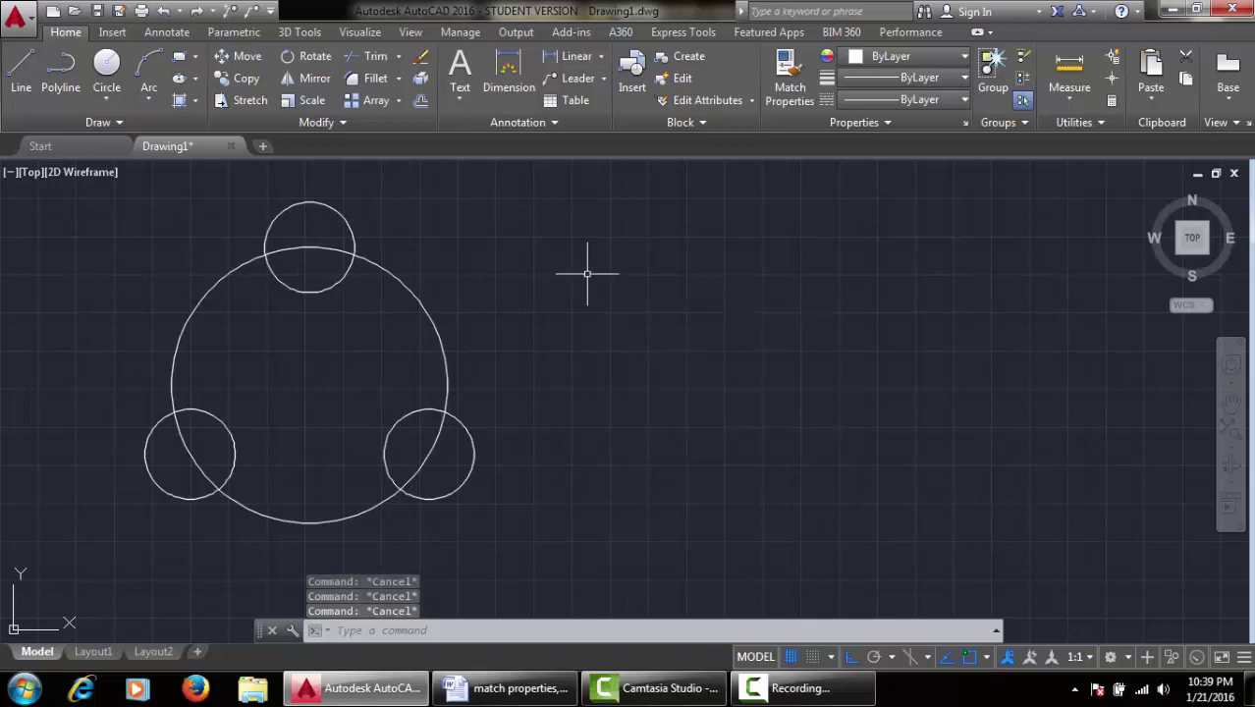
text(arra)
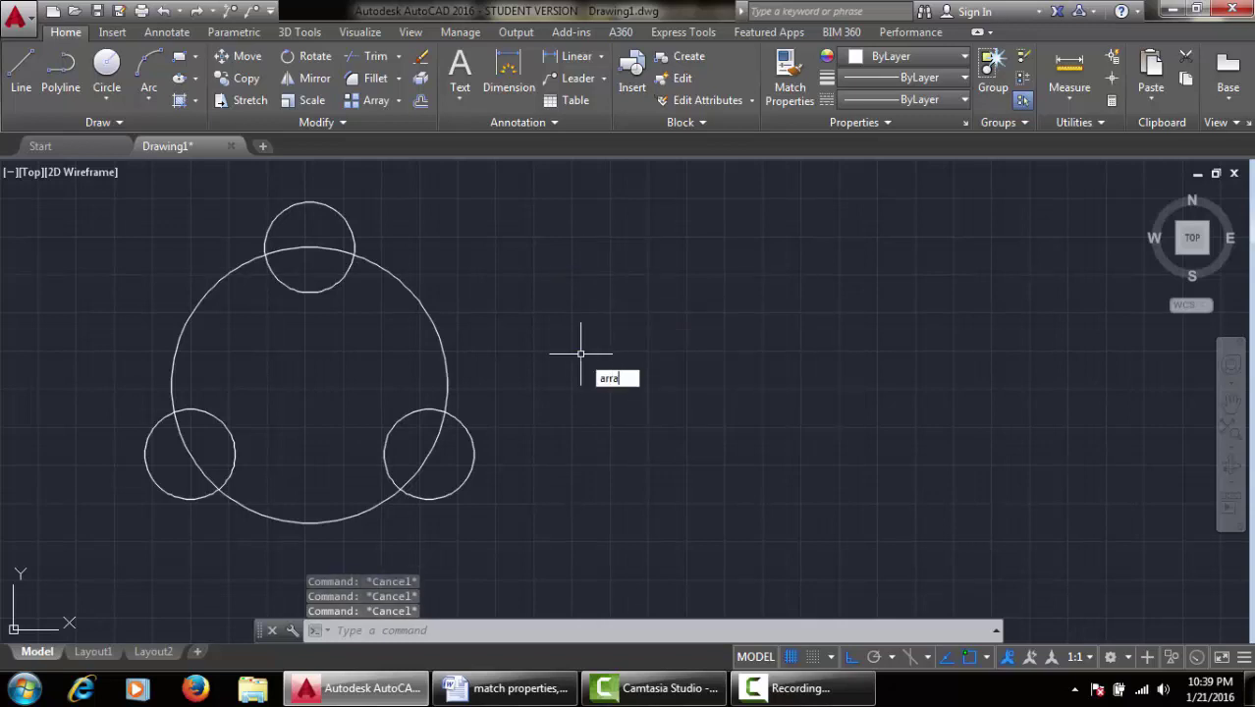
text(y)
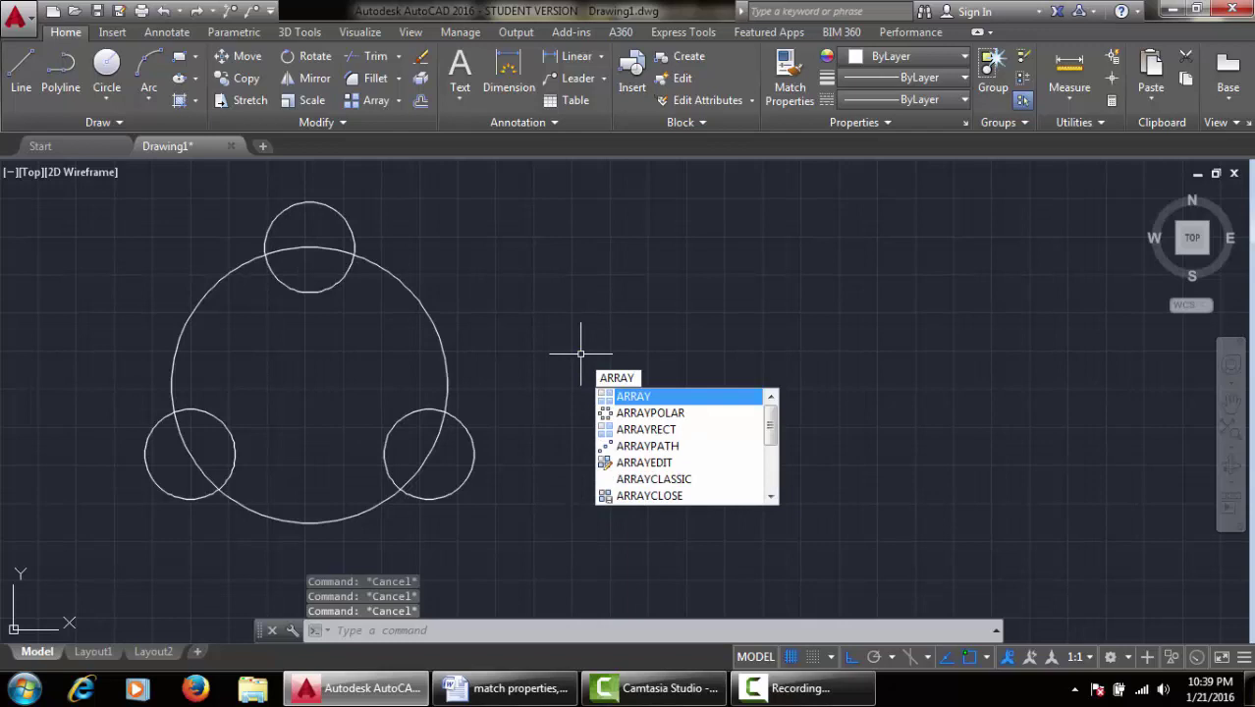
key(Escape)
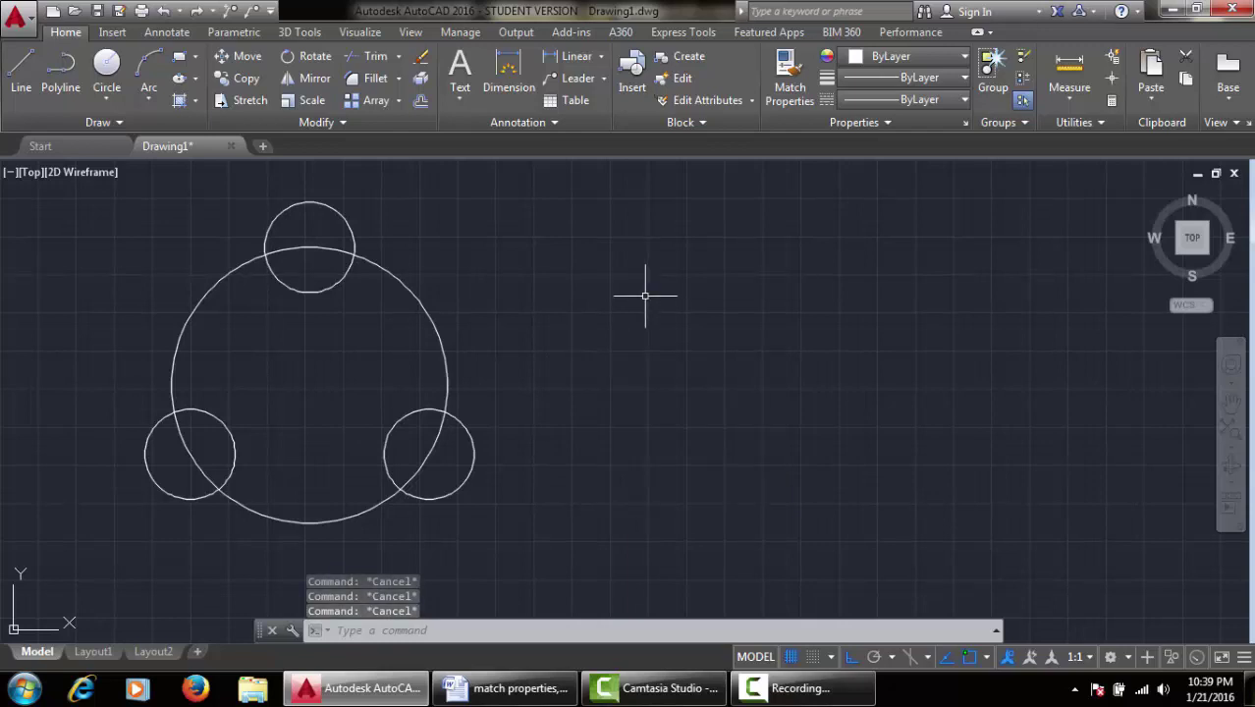
text(ci)
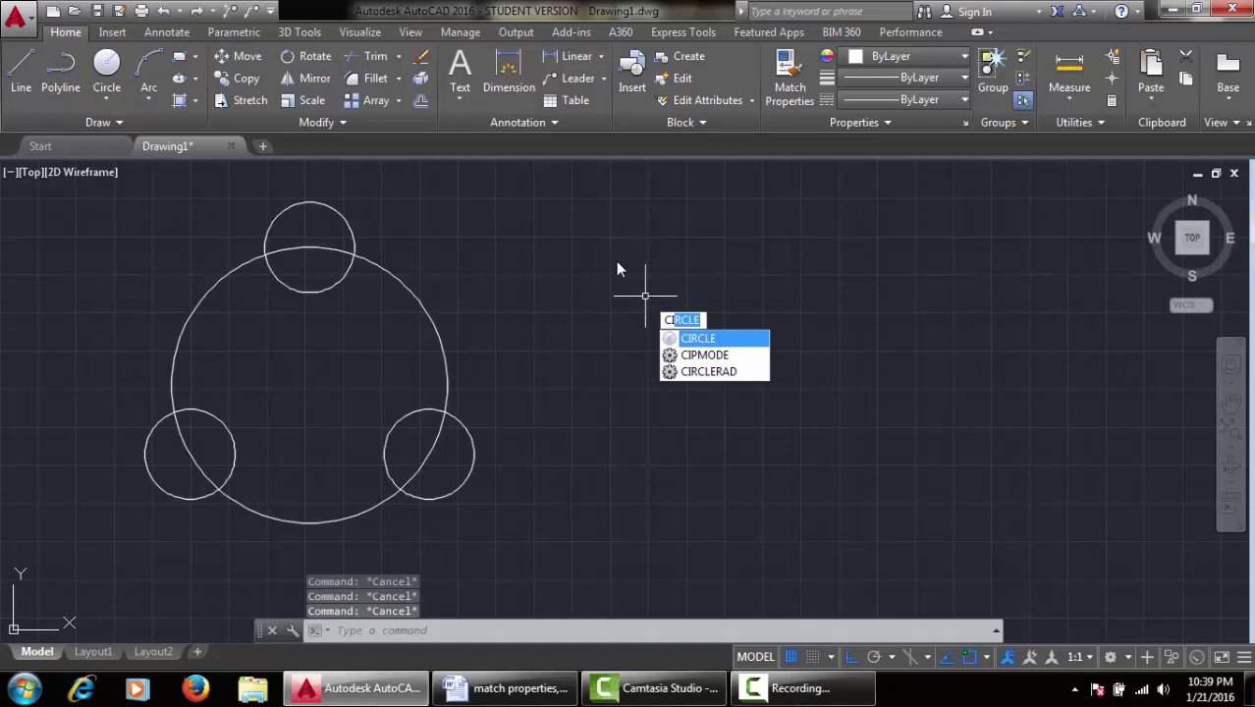
key(Return)
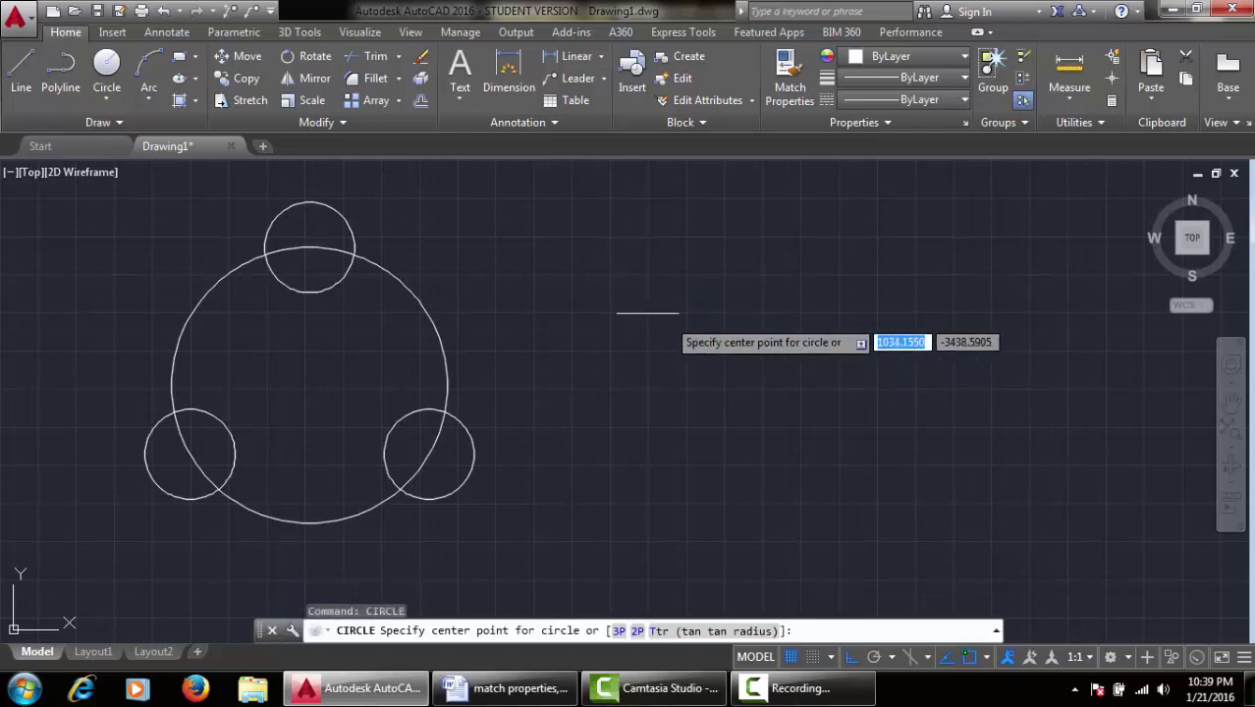
click(648, 313)
click(677, 344)
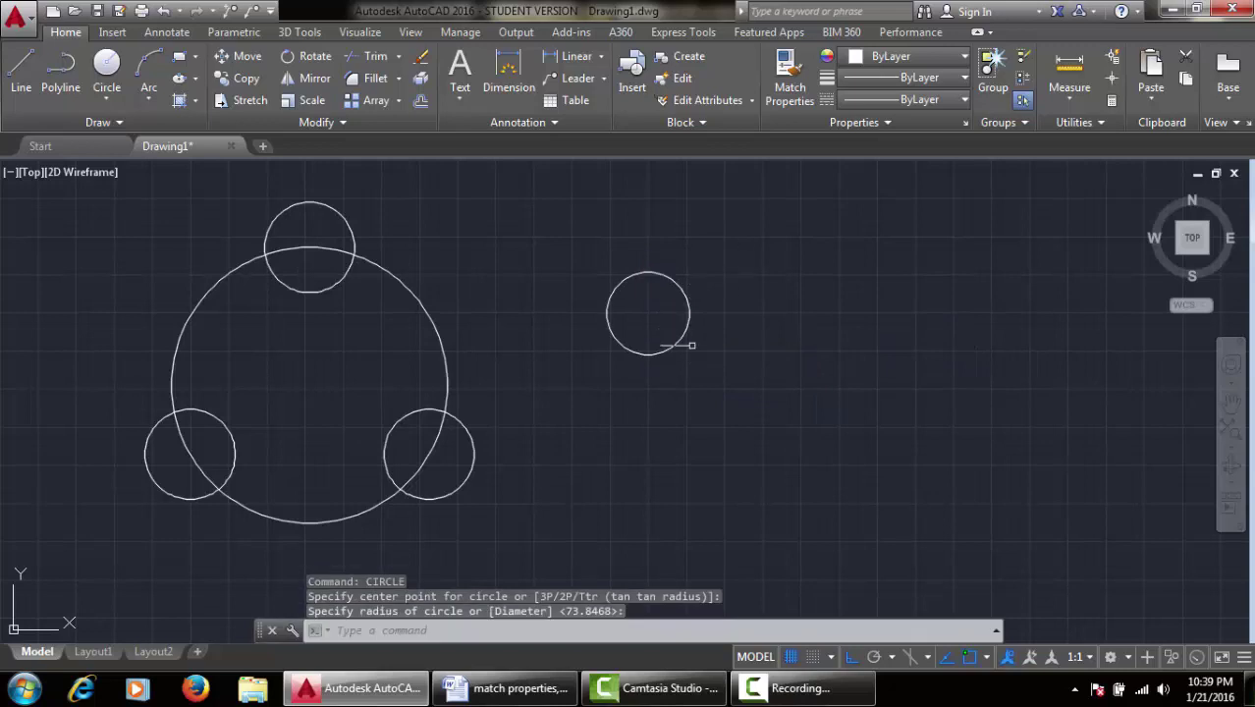
mouse_move(719, 286)
middle_down()
mouse_move(709, 295)
mouse_move(668, 278)
middle_up()
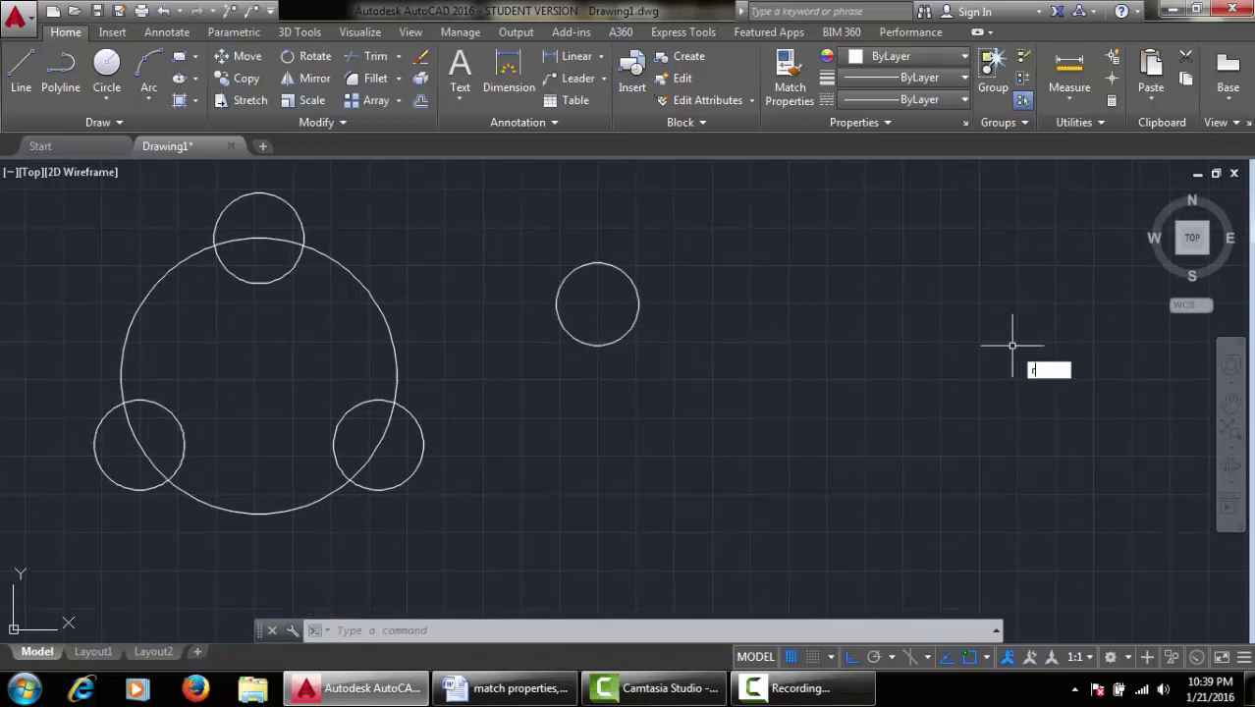
Step: Start ARRAYRECT on the lone small circle, previewing 4 columns by 3 rows at 203.3774 spacing
key(BackSpace)
key(BackSpace)
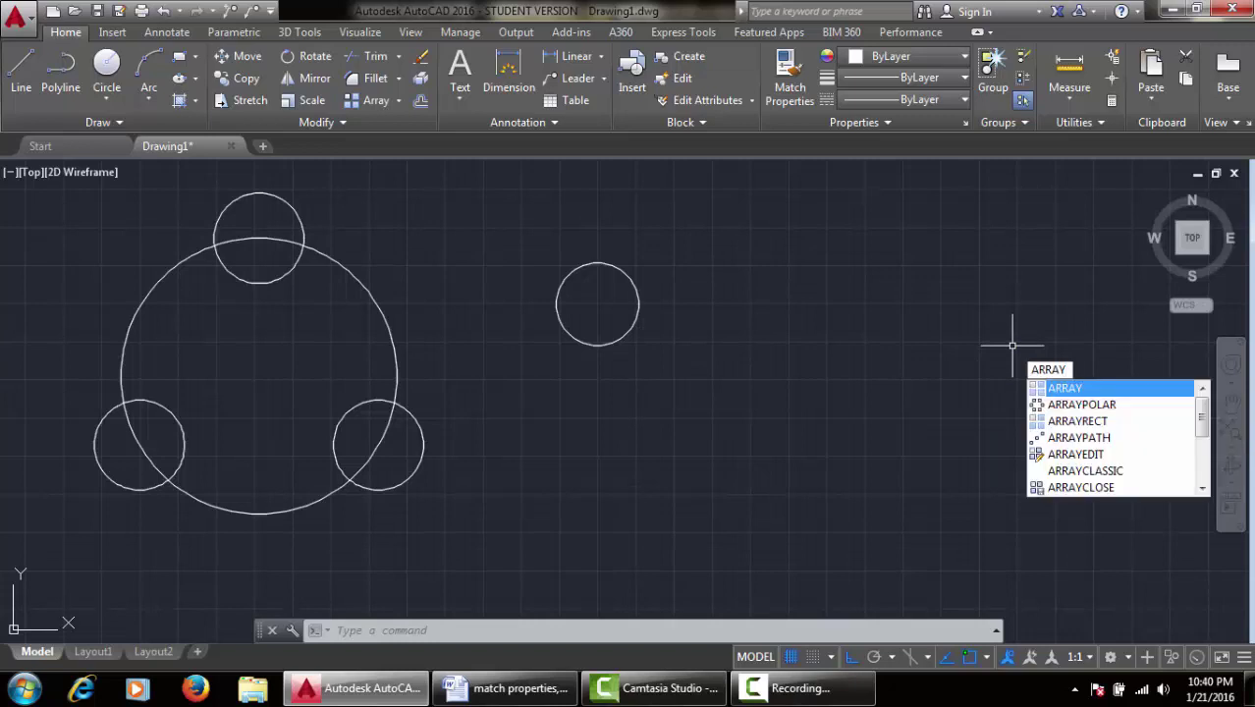
key(Return)
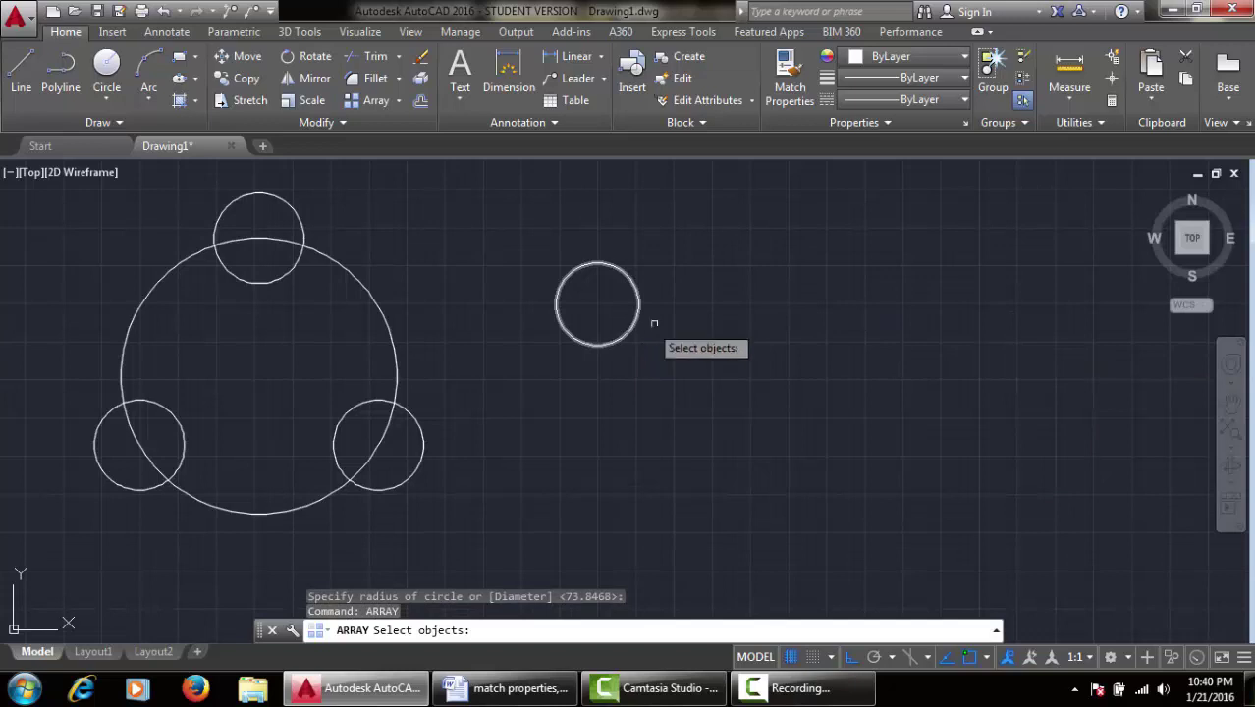
key(Escape)
key(Escape)
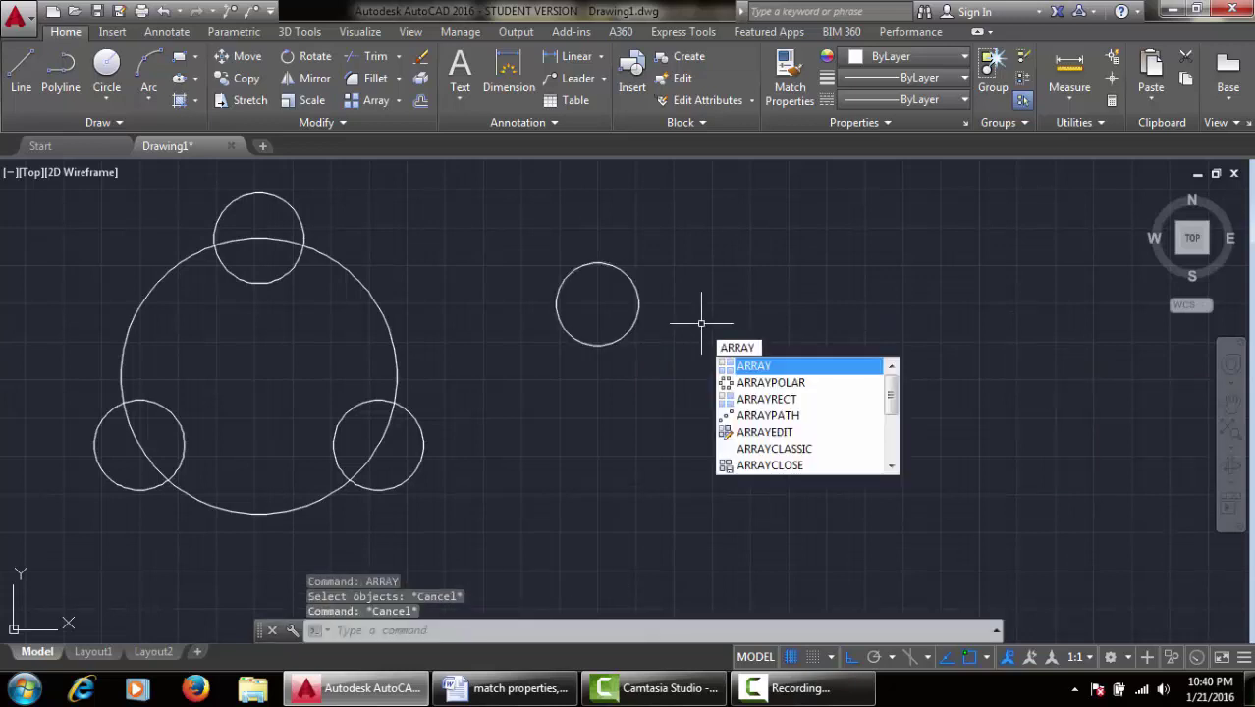
click(807, 401)
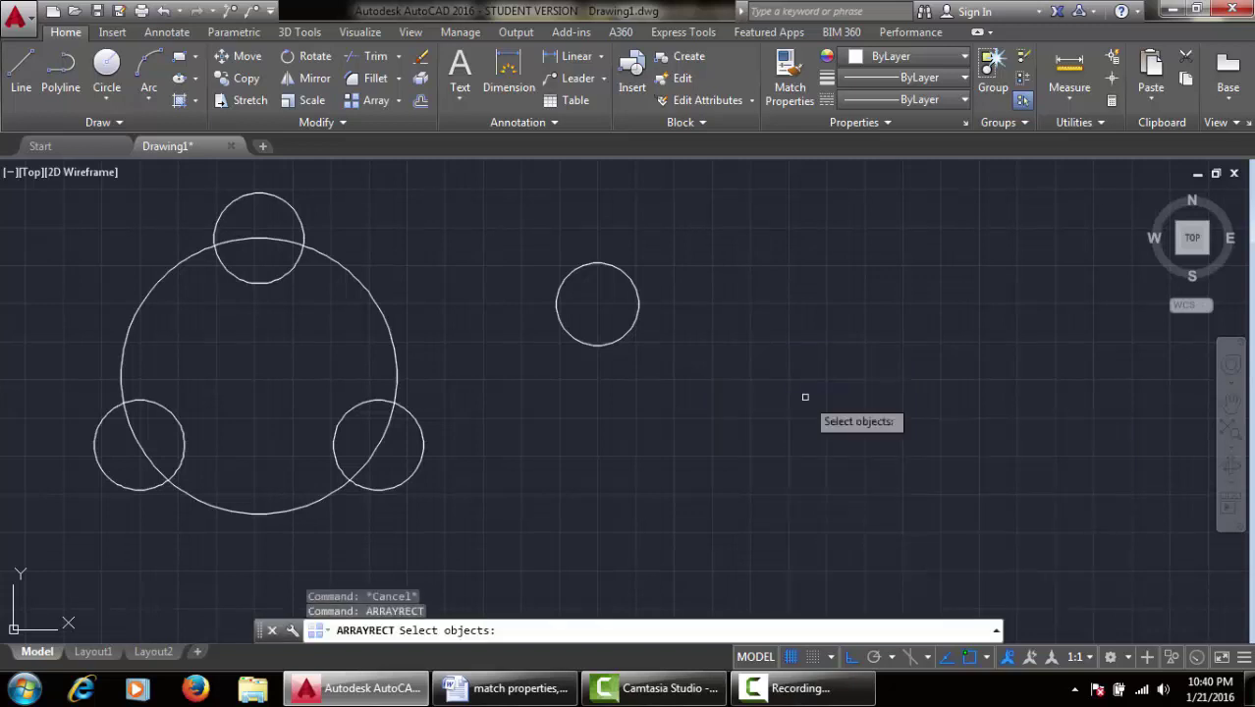
click(638, 317)
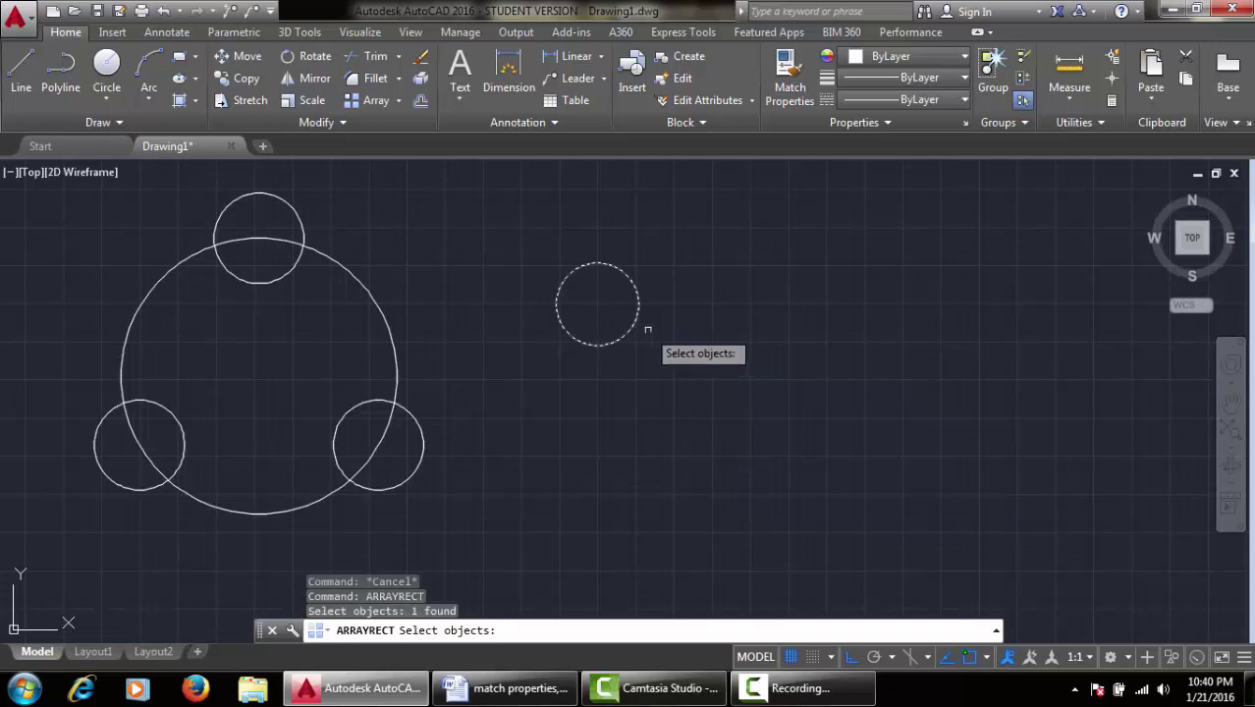
key(Return)
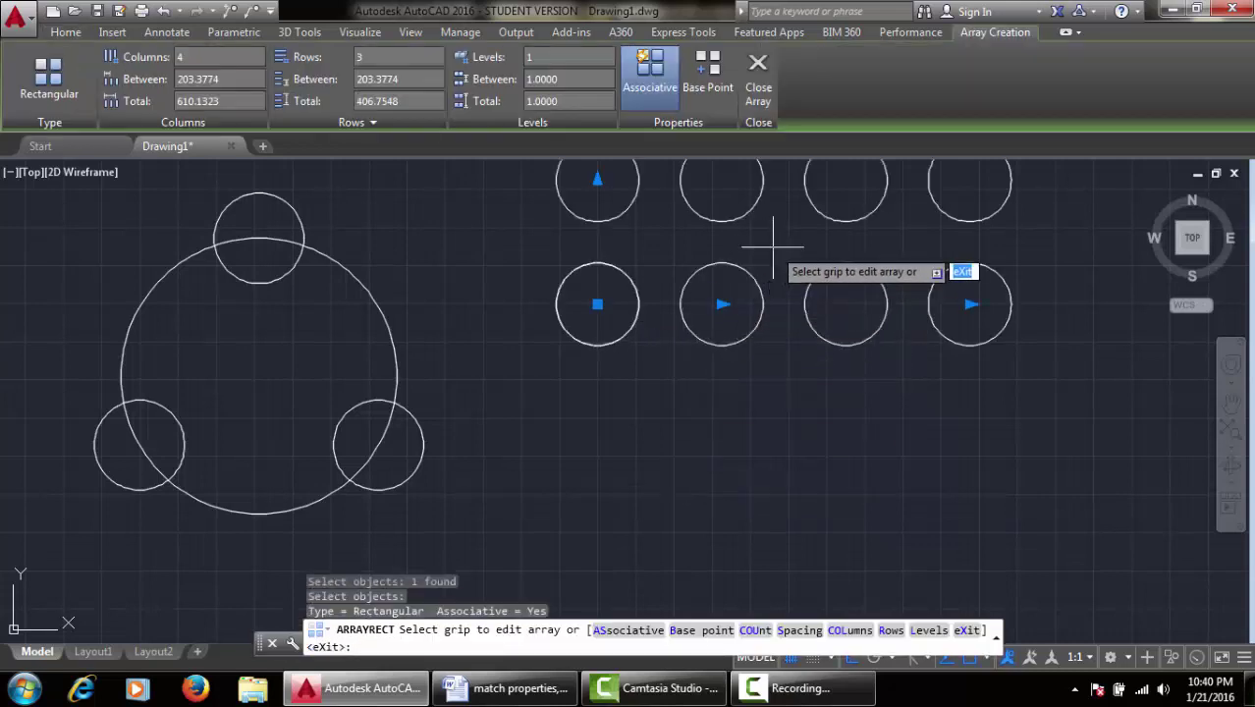
Step: Enter 3 for the COLumns option and accept the default 203.3774 spacing
scroll(774, 249, up, 2)
scroll(773, 249, down, 4)
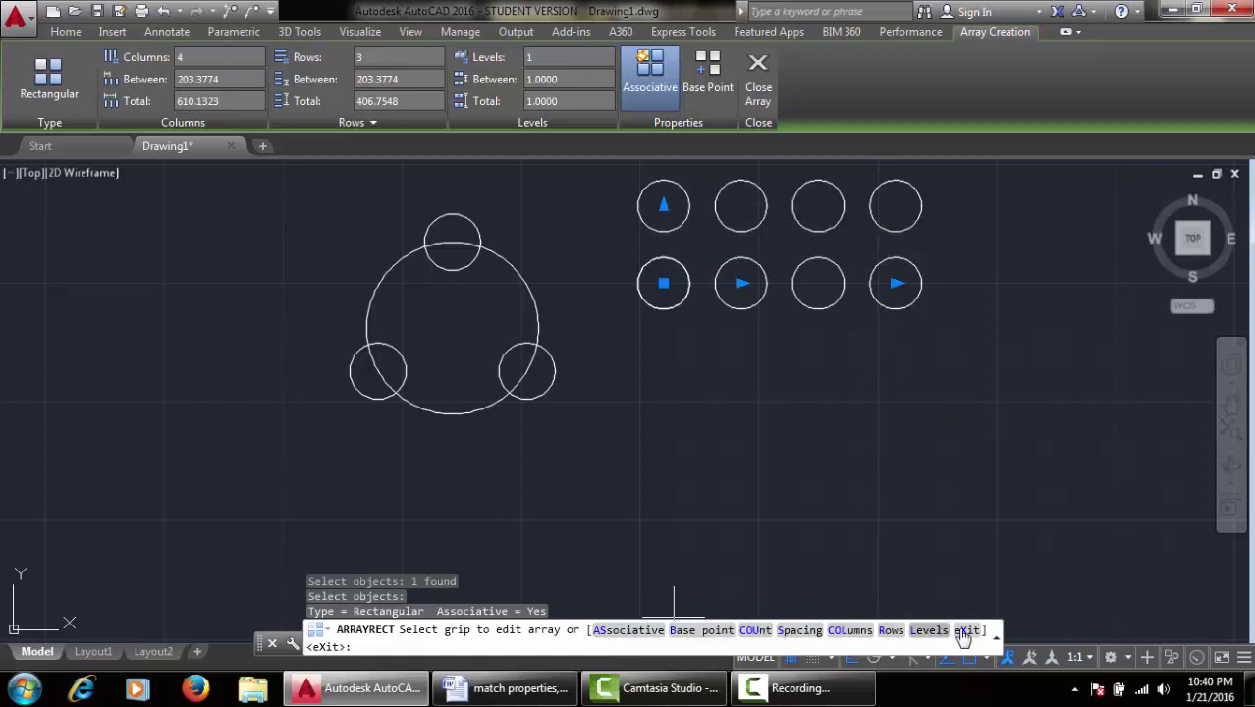
click(850, 631)
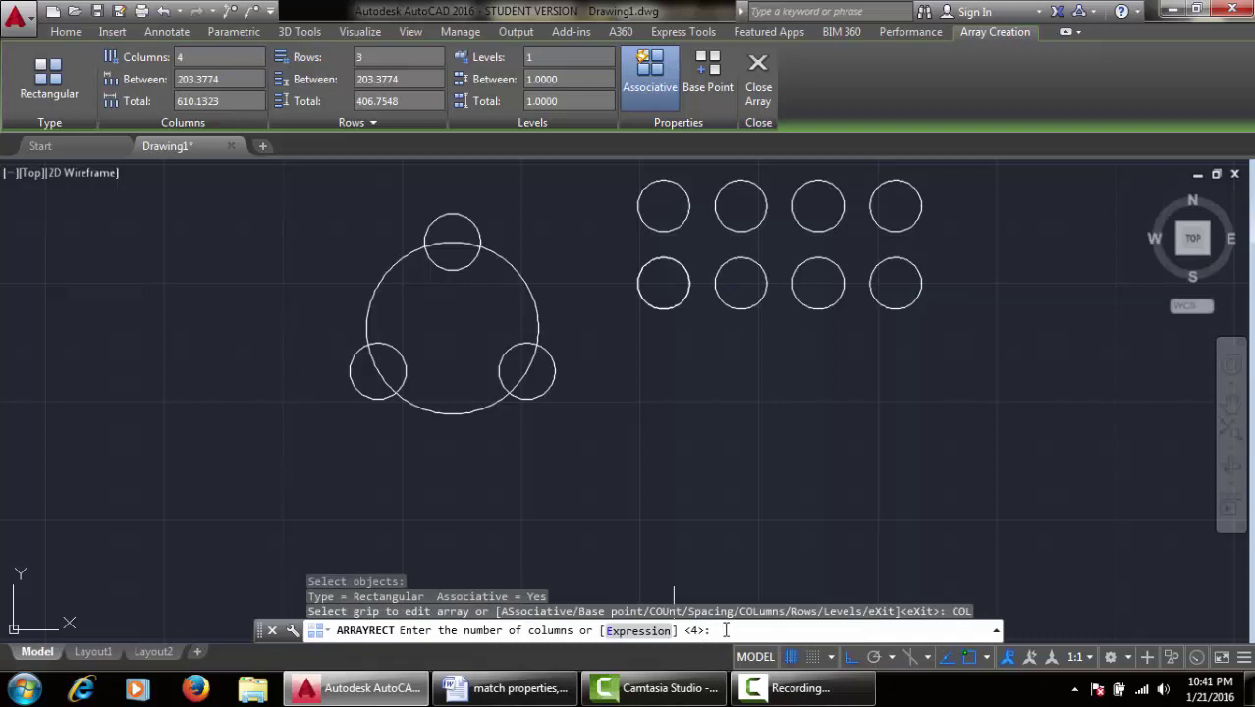
key(Return)
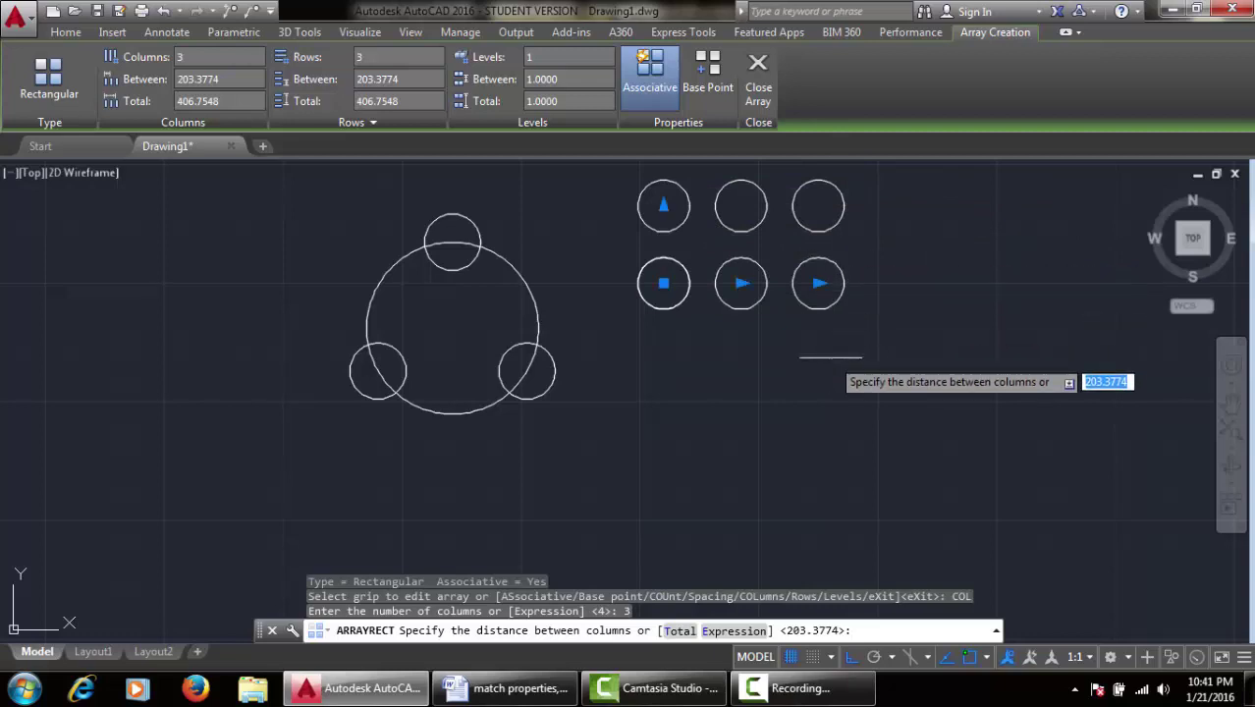
key(Return)
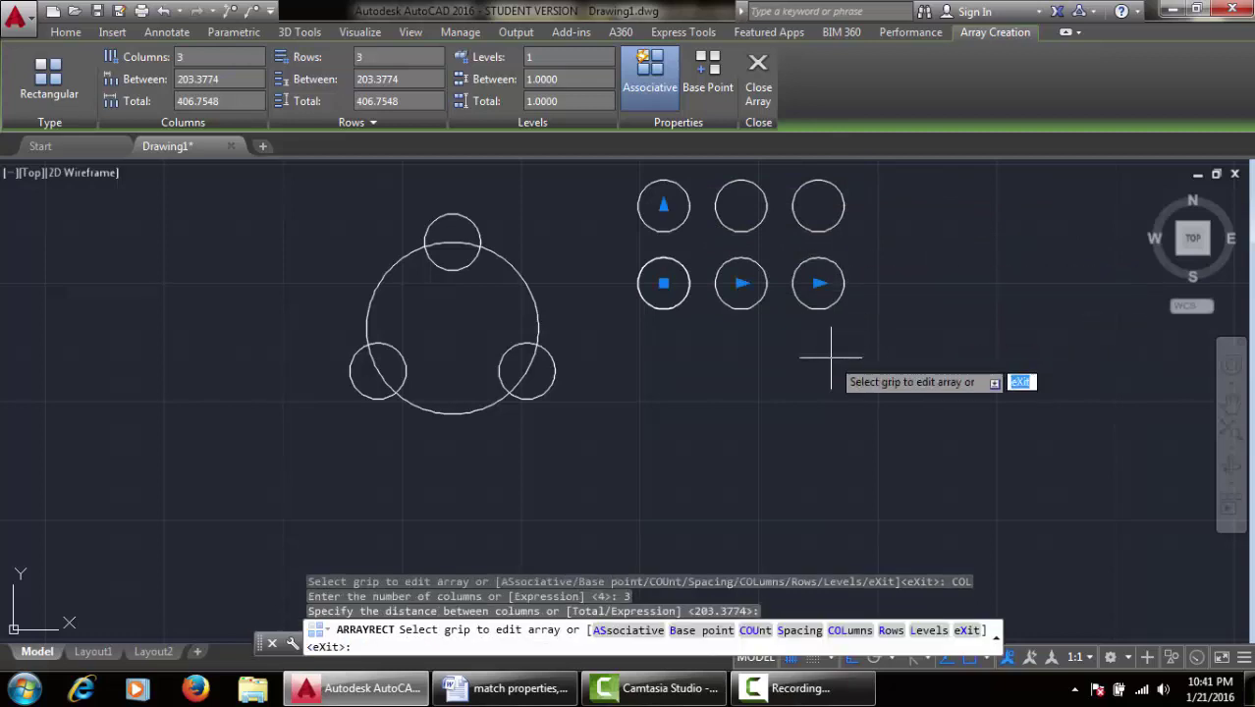
Step: Step through the array's Rows options, keeping 3 rows, the default spacing and zero elevation
click(891, 632)
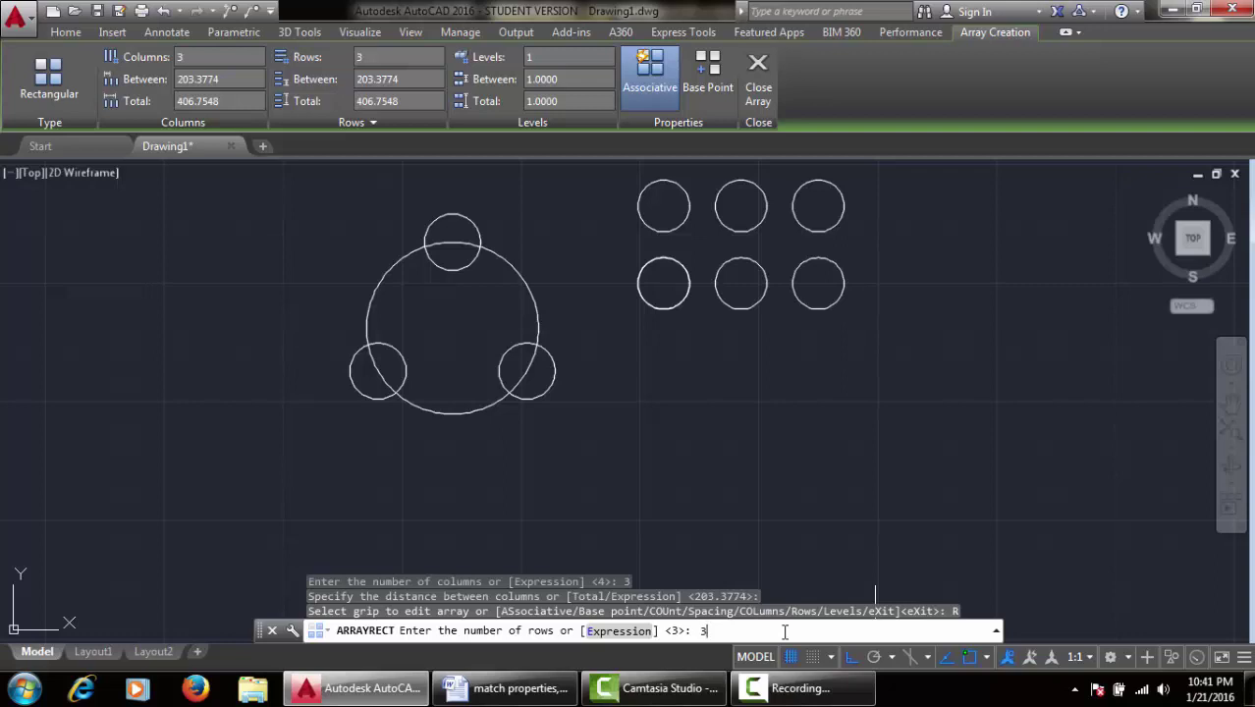
key(Return)
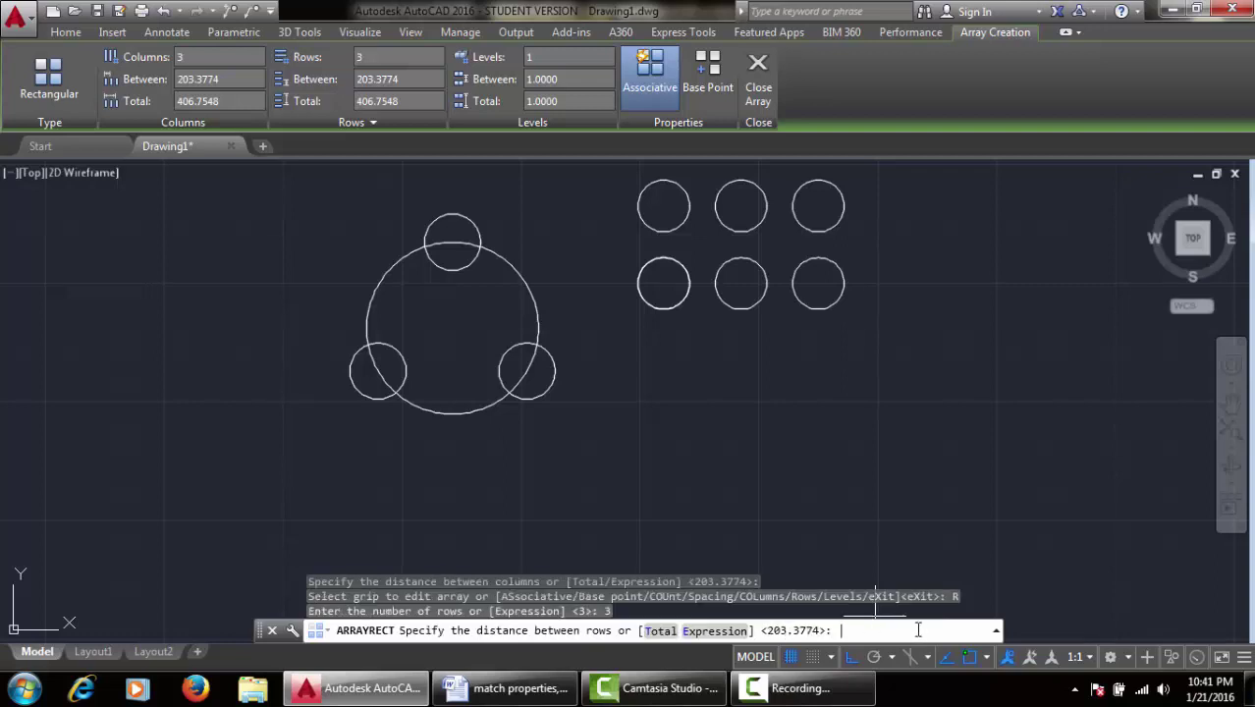
key(Return)
scroll(841, 316, up, 1)
scroll(841, 317, down, 3)
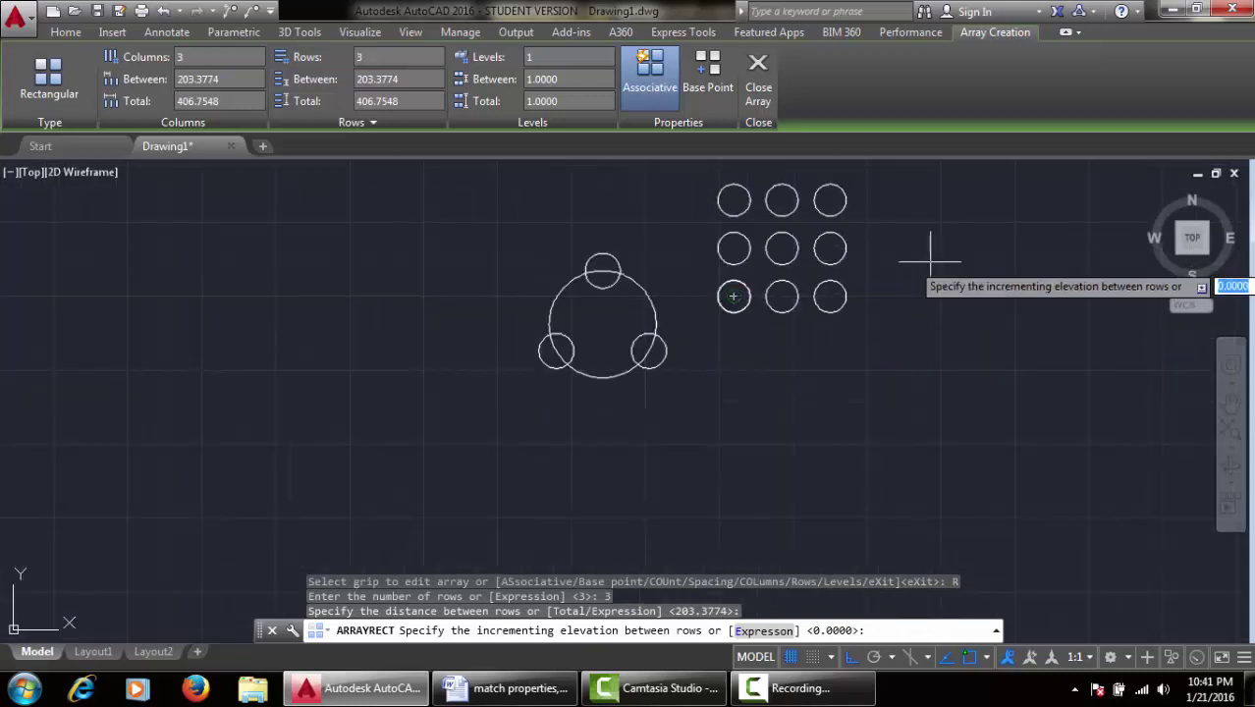
middle_drag(924, 257, 829, 336)
middle_drag(737, 386, 786, 368)
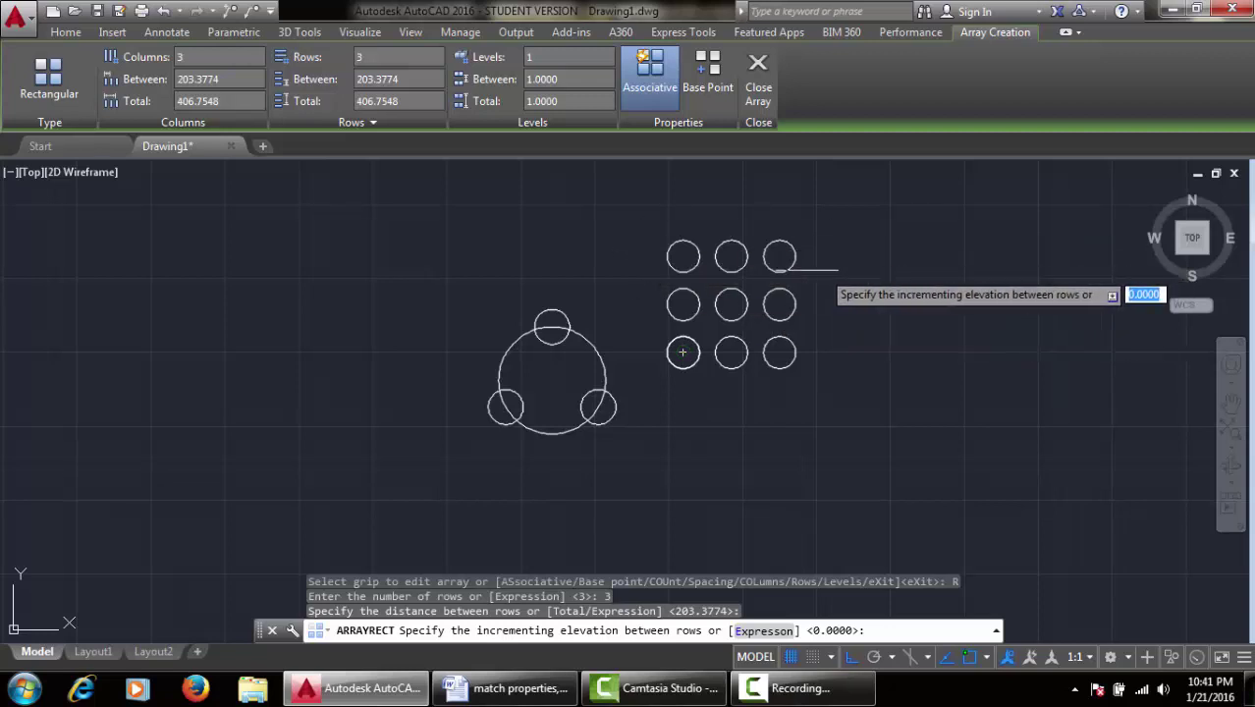
mouse_move(823, 273)
middle_down()
mouse_move(771, 314)
mouse_move(802, 272)
mouse_move(813, 174)
mouse_move(773, 316)
mouse_move(821, 336)
middle_up()
scroll(760, 330, up, 2)
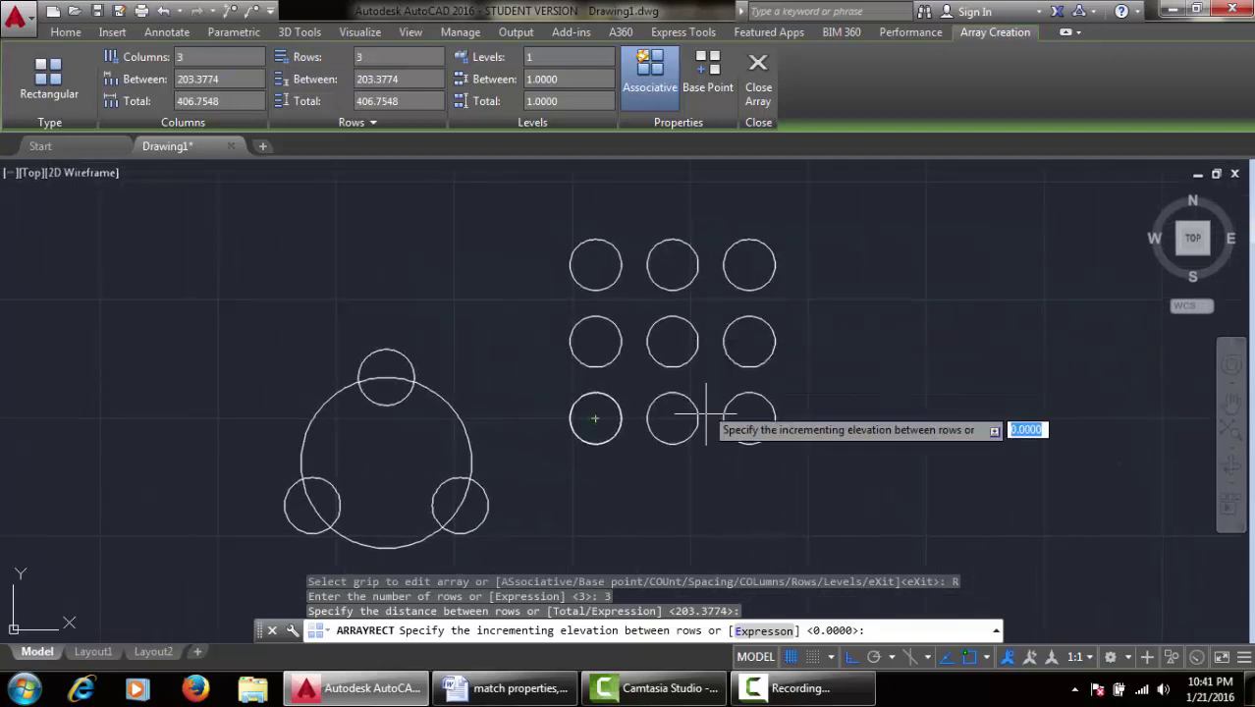
key(Return)
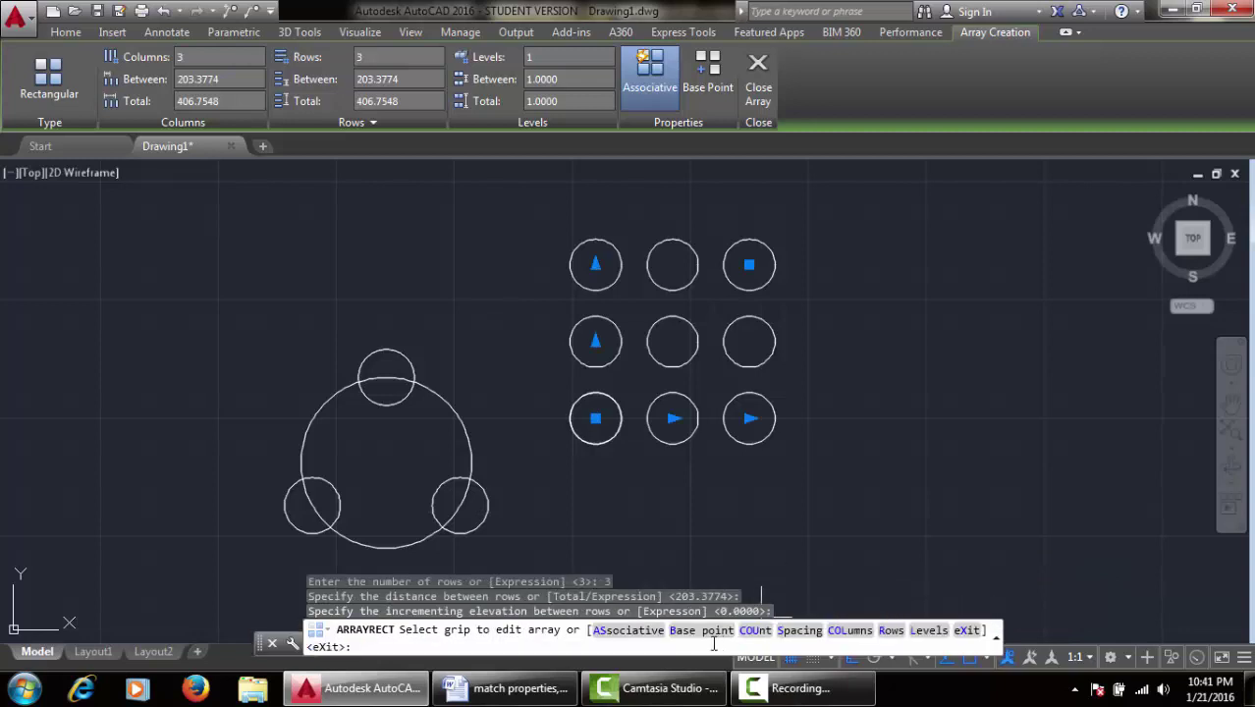
Step: Change the array to 4 rows at the existing 203.3774 spacing and exit Array Creation
click(891, 631)
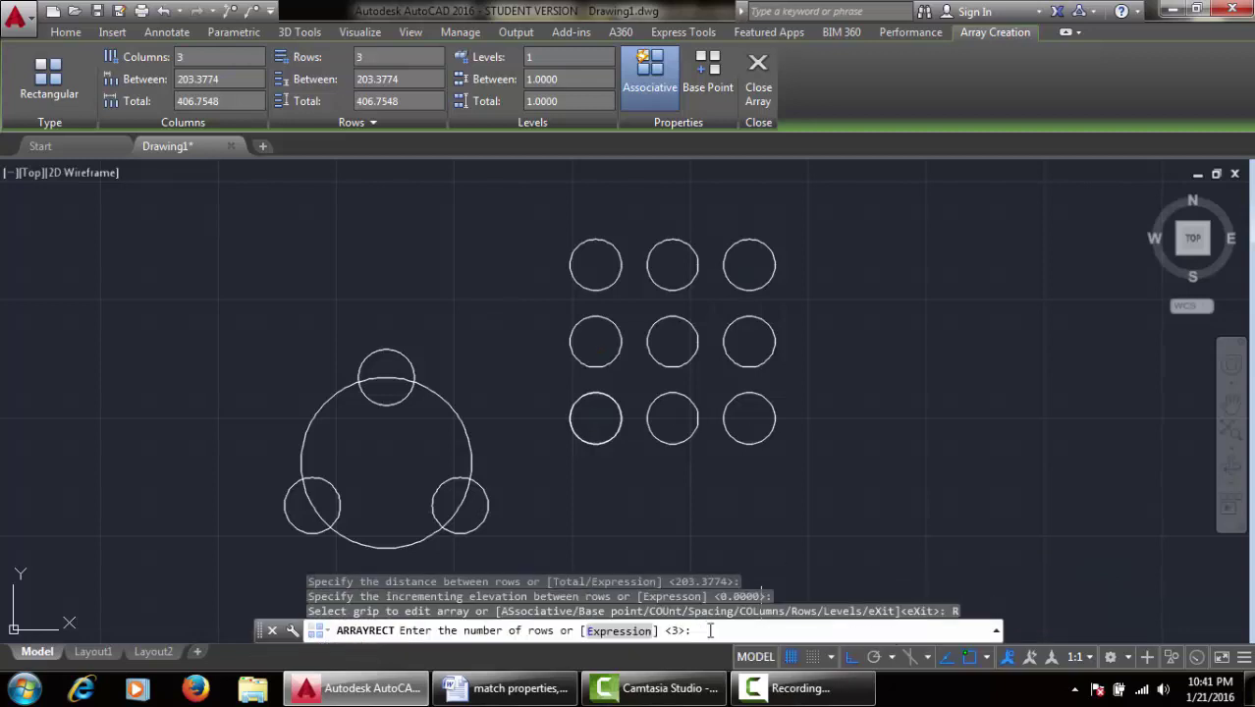
text(4)
key(Return)
middle_drag(881, 229, 863, 273)
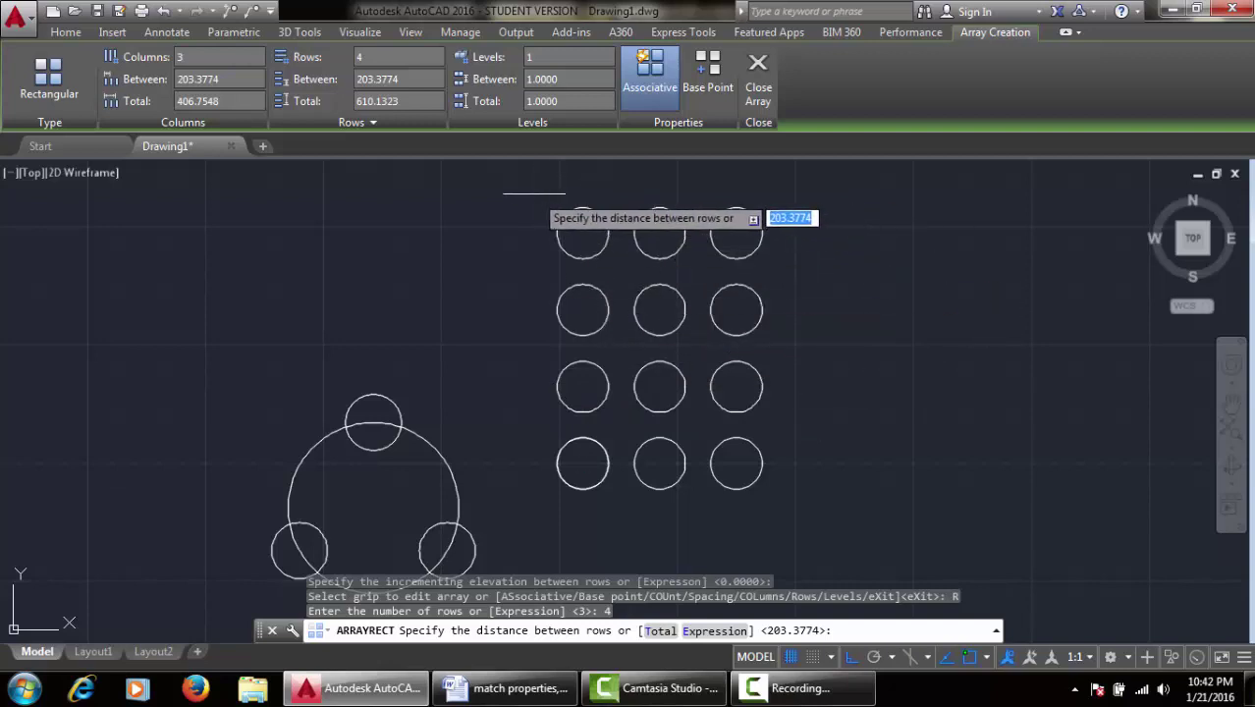
key(Escape)
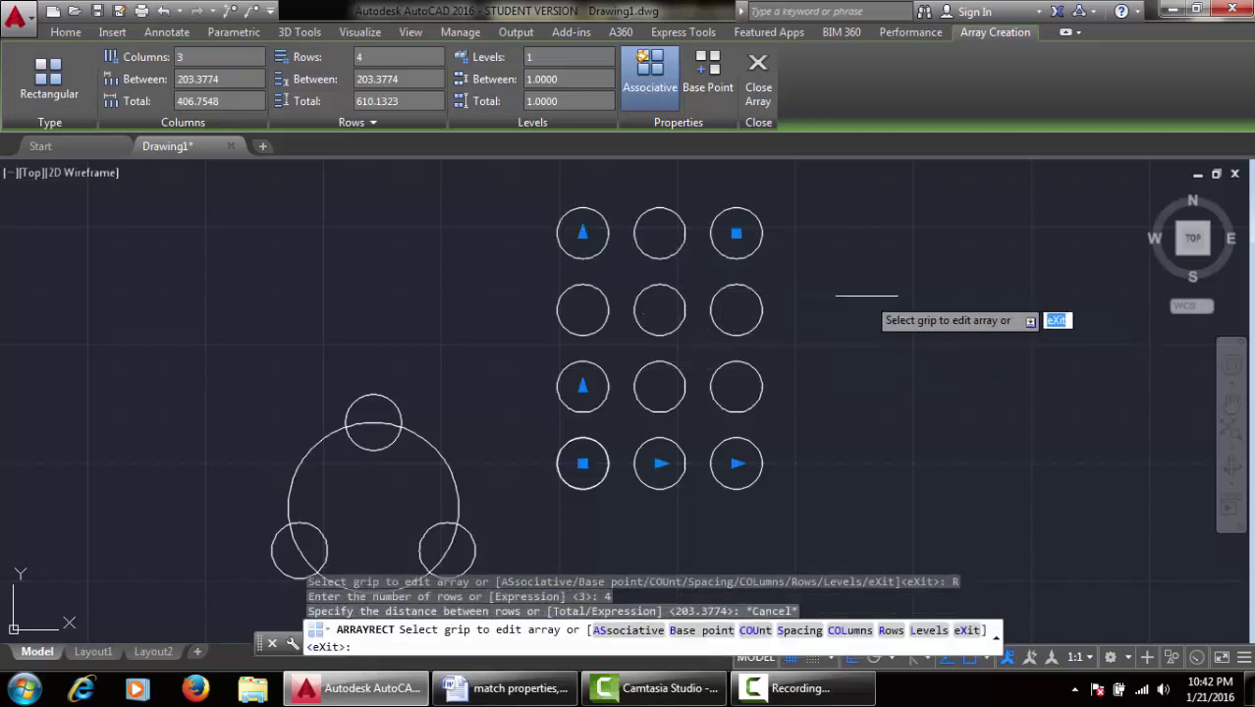
key(Escape)
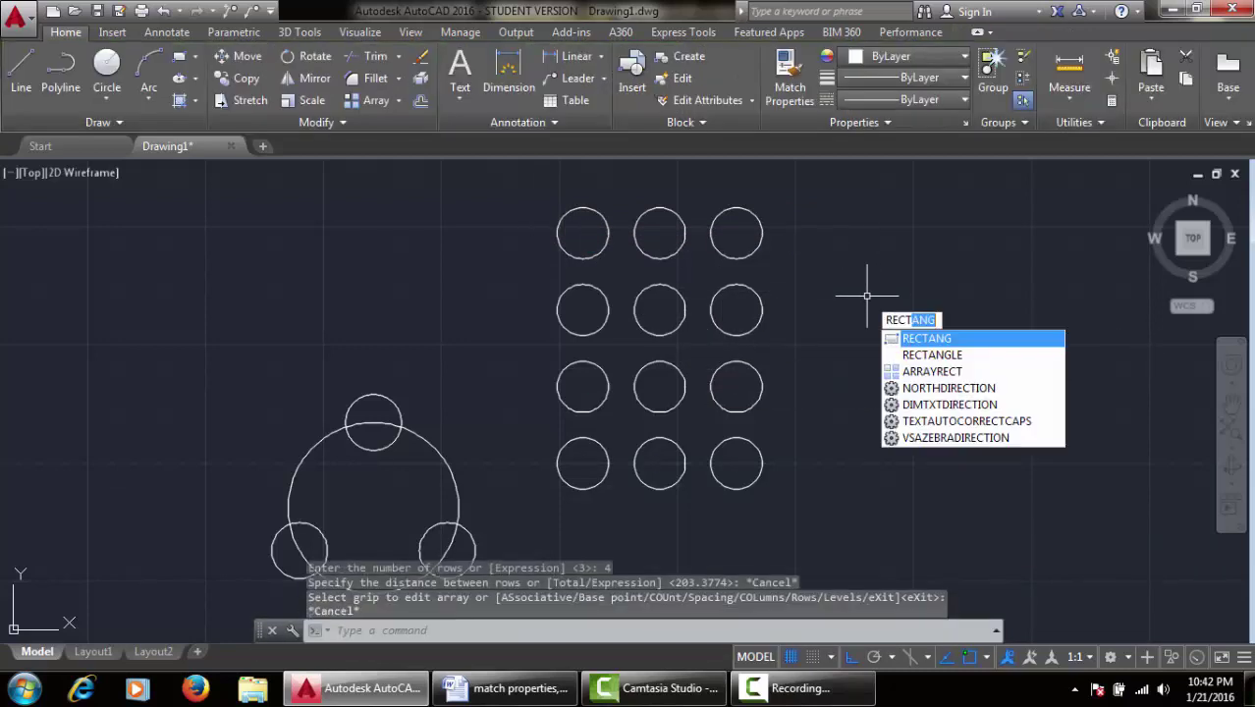
Step: Draw a rectangle right of the array with a small circle near its upper-left corner
key(Return)
click(845, 268)
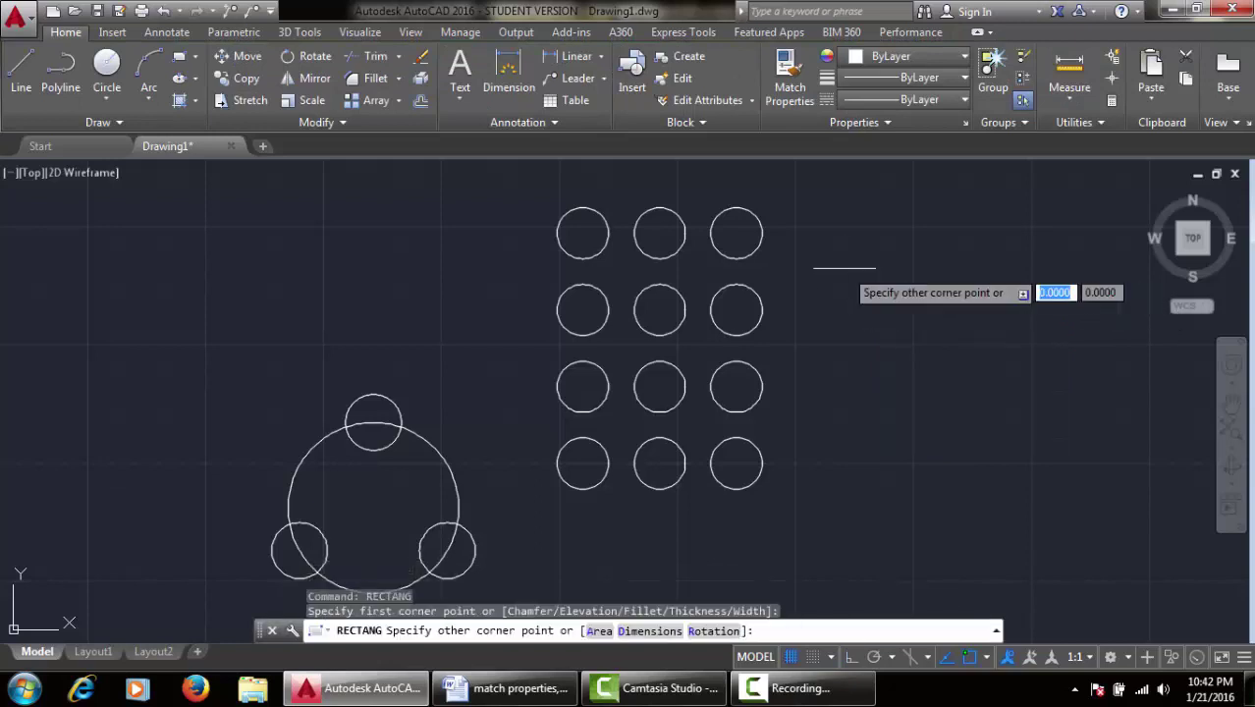
click(1172, 434)
text(c)
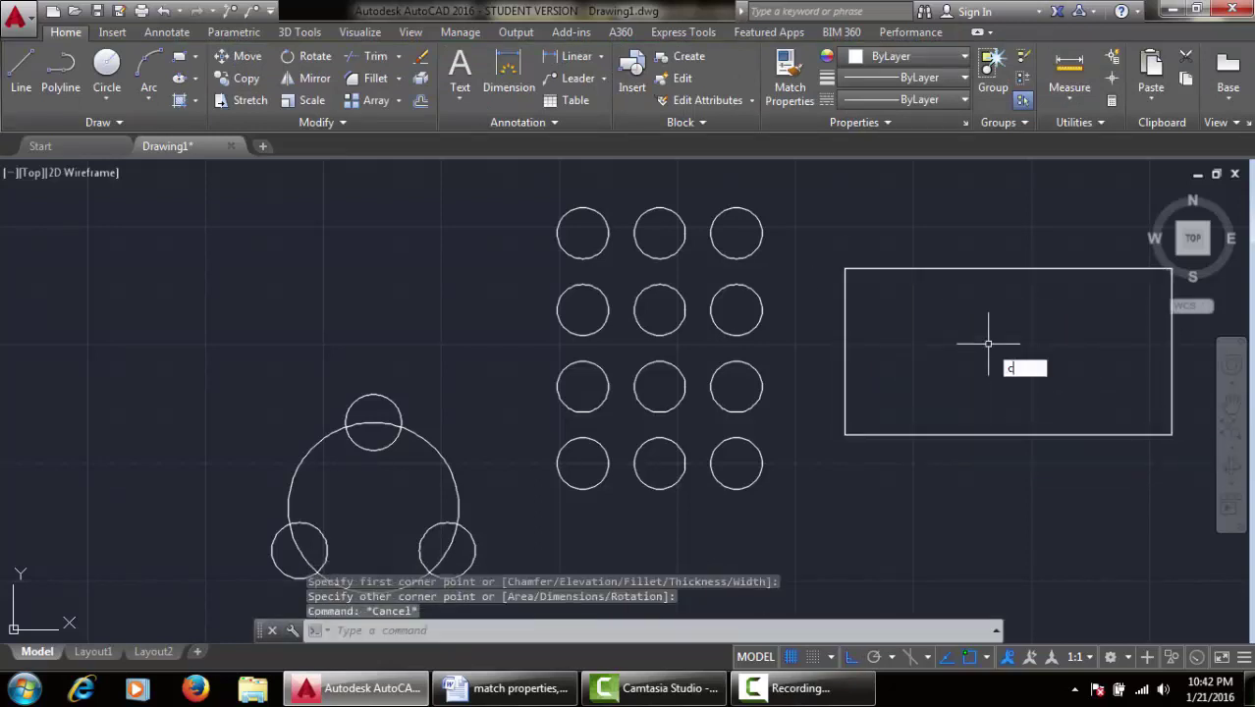
key(Return)
click(880, 304)
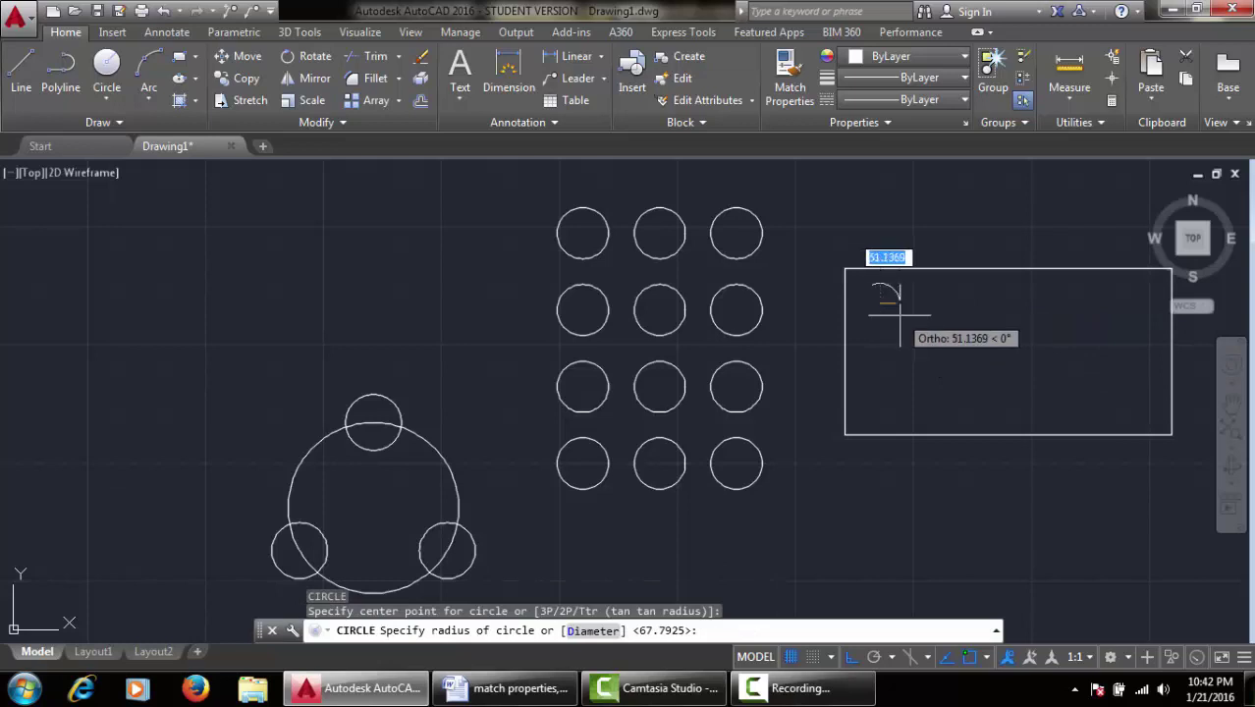
click(897, 320)
key(Escape)
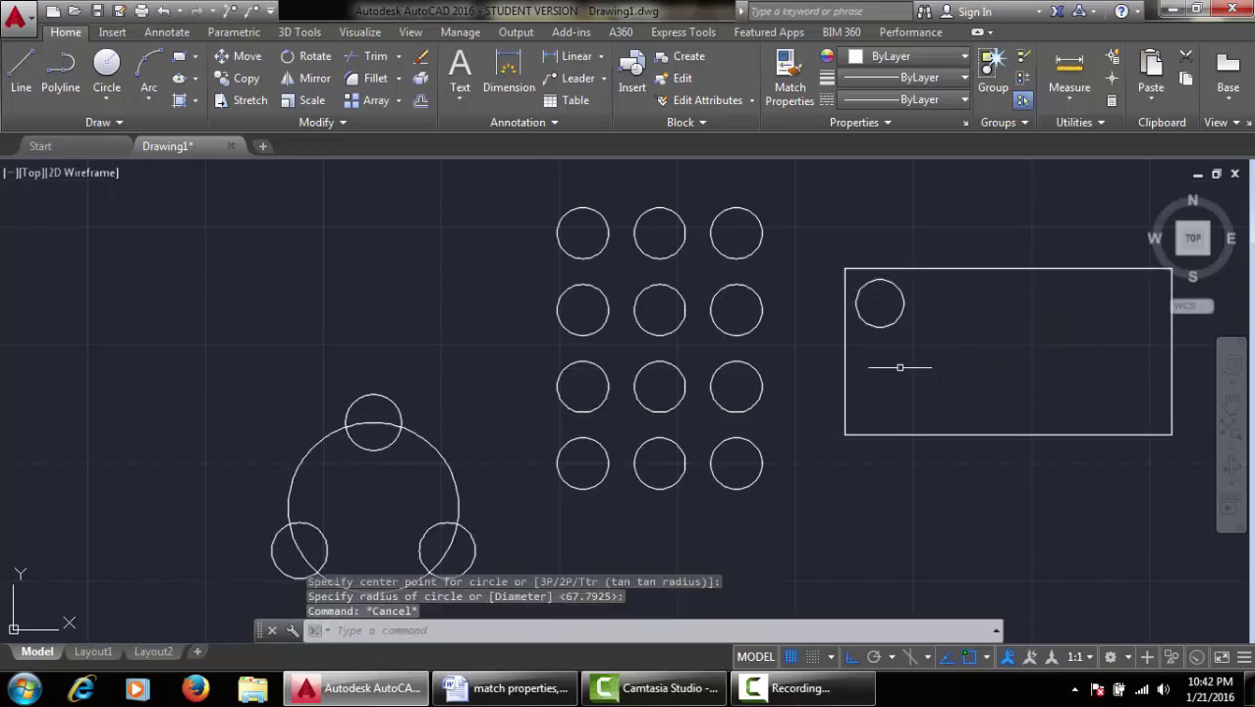
Step: Window-select the circle patterns, rectangle and small circle, and delete them all
middle_drag(885, 361, 663, 362)
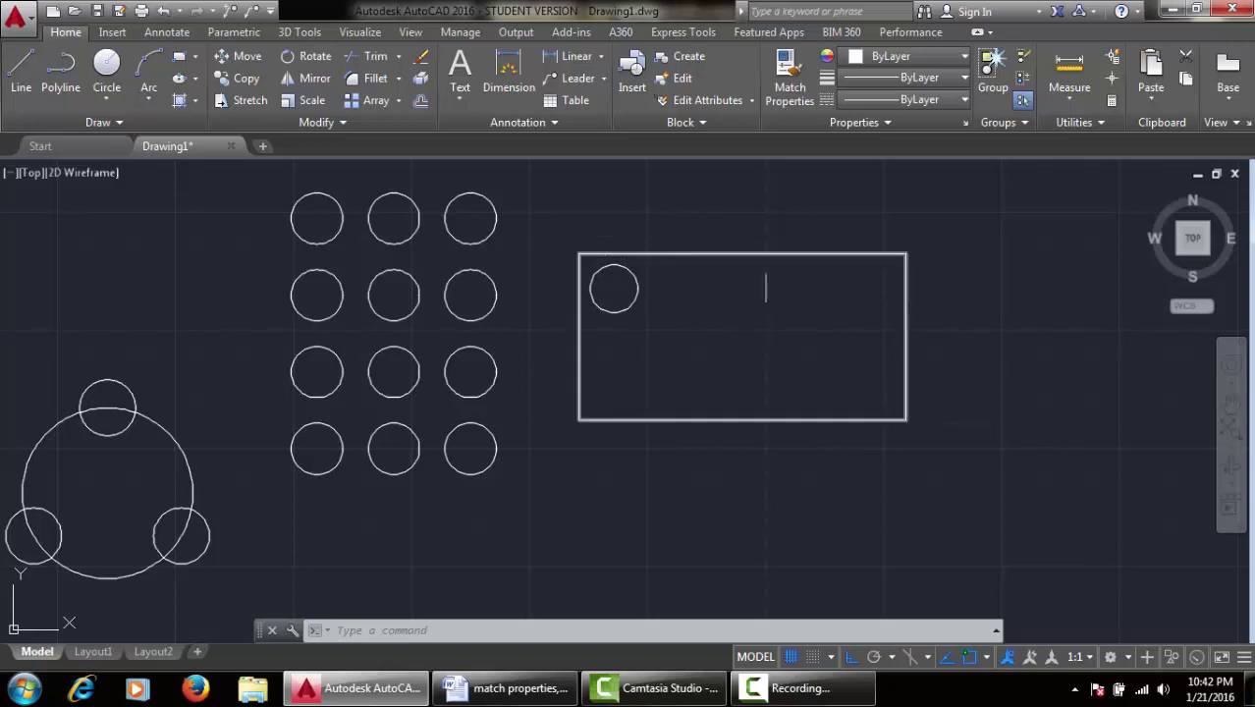
click(644, 289)
click(772, 385)
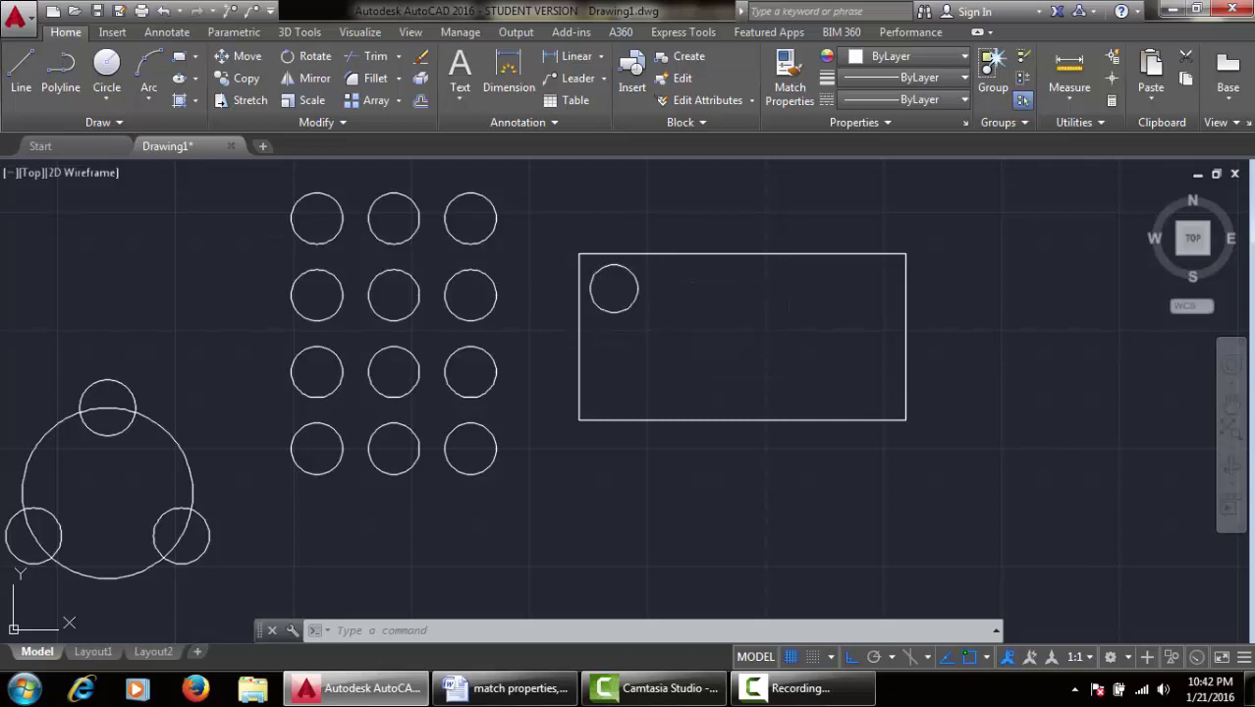
mouse_move(223, 423)
middle_down()
mouse_move(420, 415)
mouse_move(496, 393)
middle_up()
scroll(482, 325, down, 2)
middle_drag(519, 330, 439, 352)
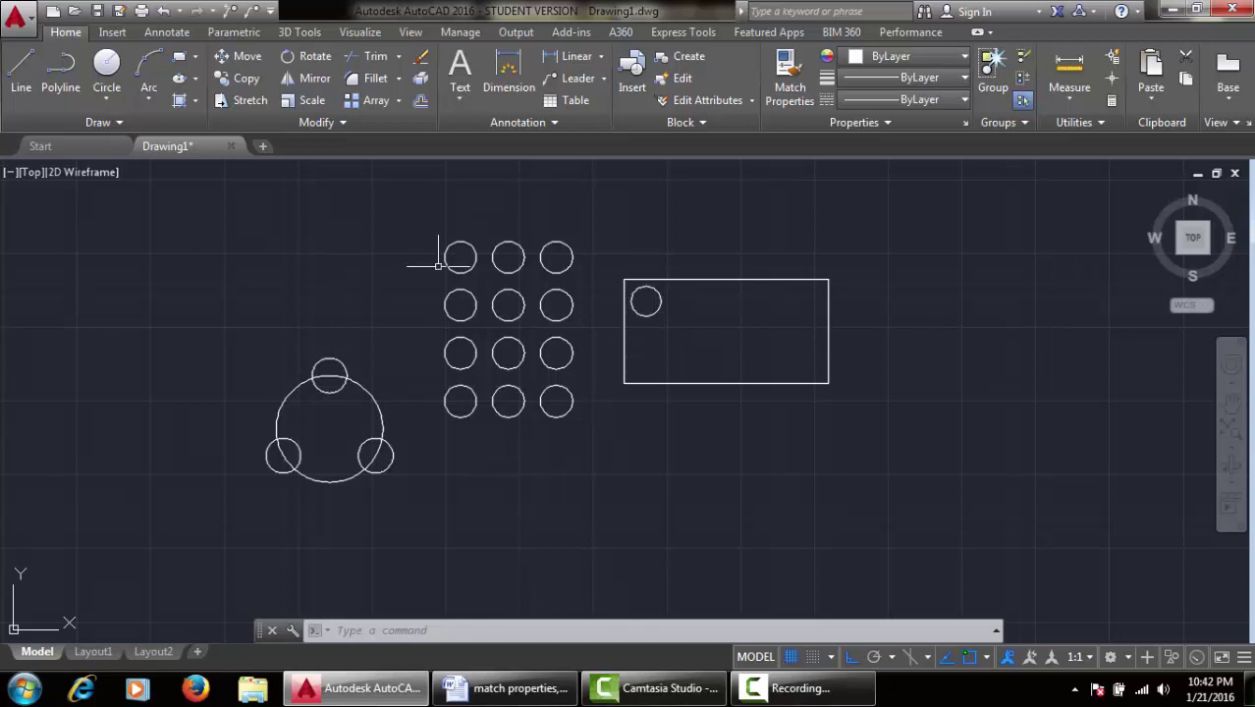
click(189, 195)
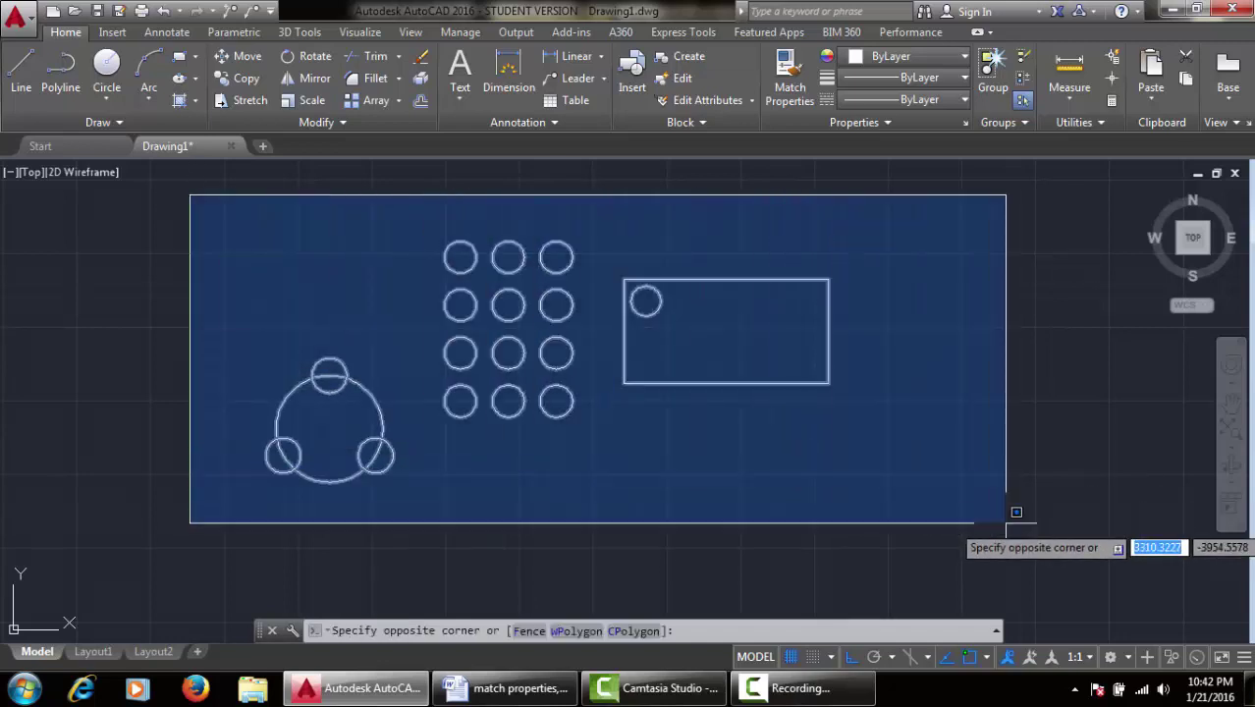
click(1006, 521)
key(Delete)
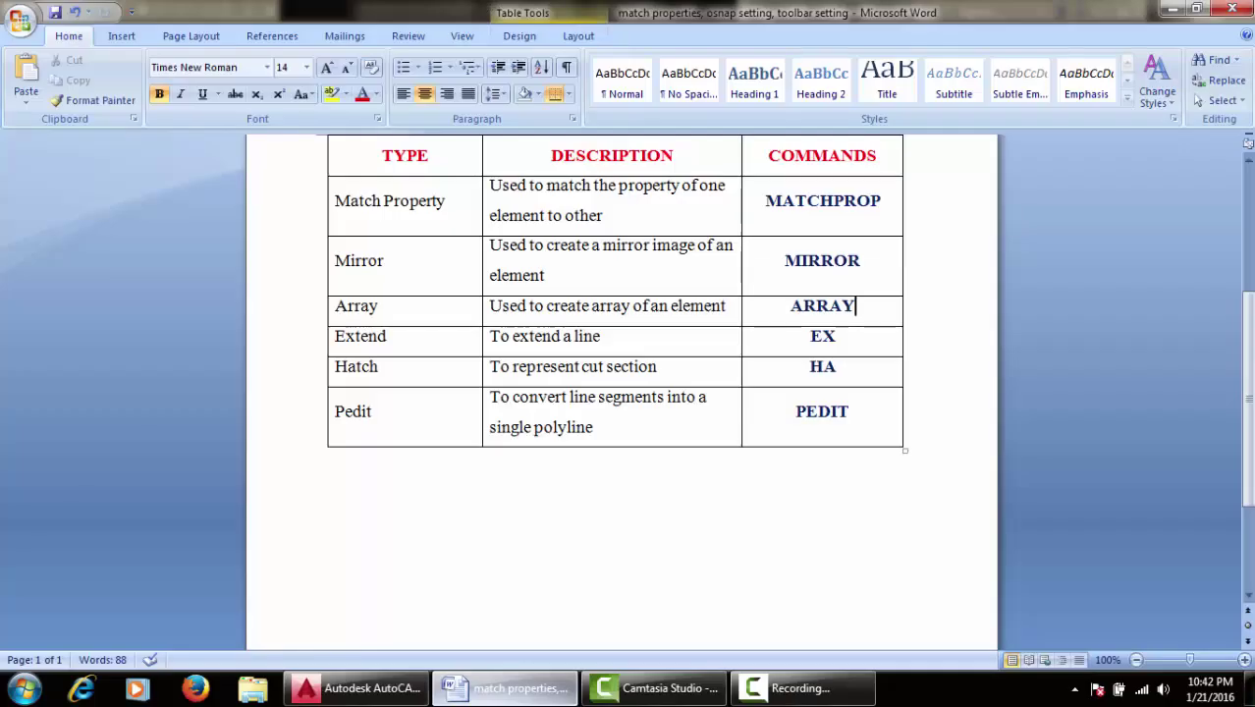
click(505, 688)
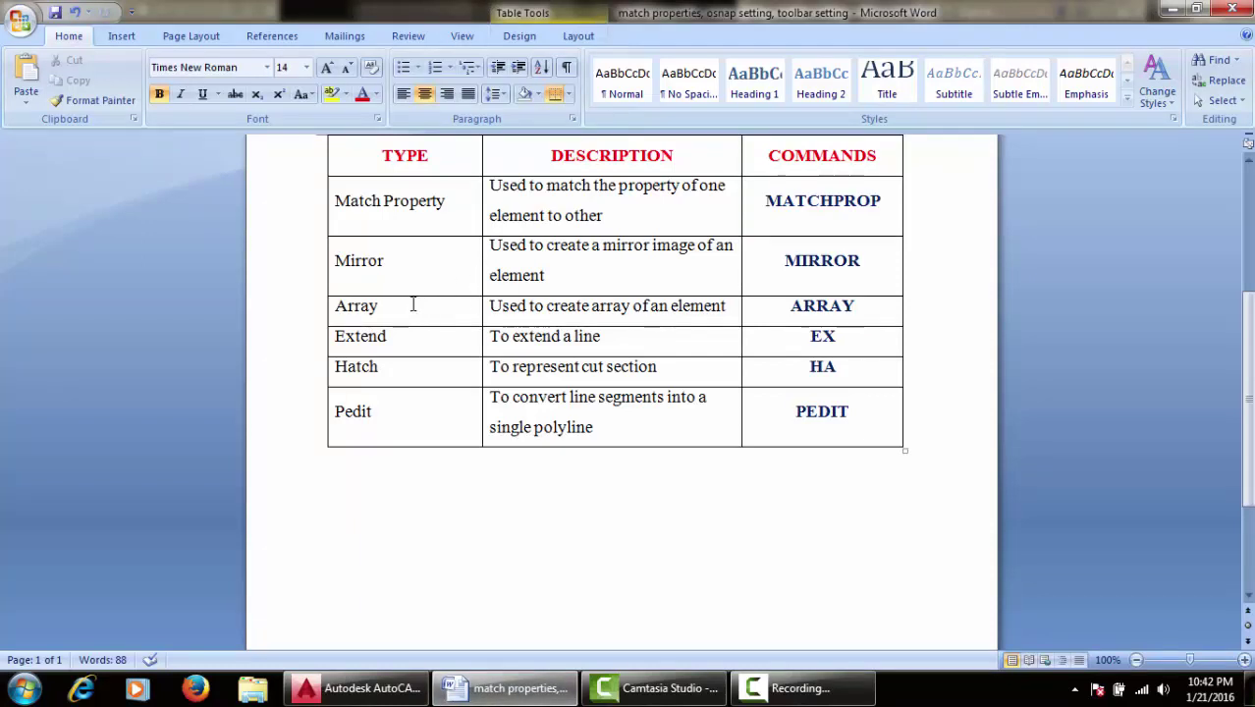
drag(390, 338, 331, 336)
click(632, 341)
drag(852, 341, 810, 339)
click(805, 338)
mouse_move(359, 688)
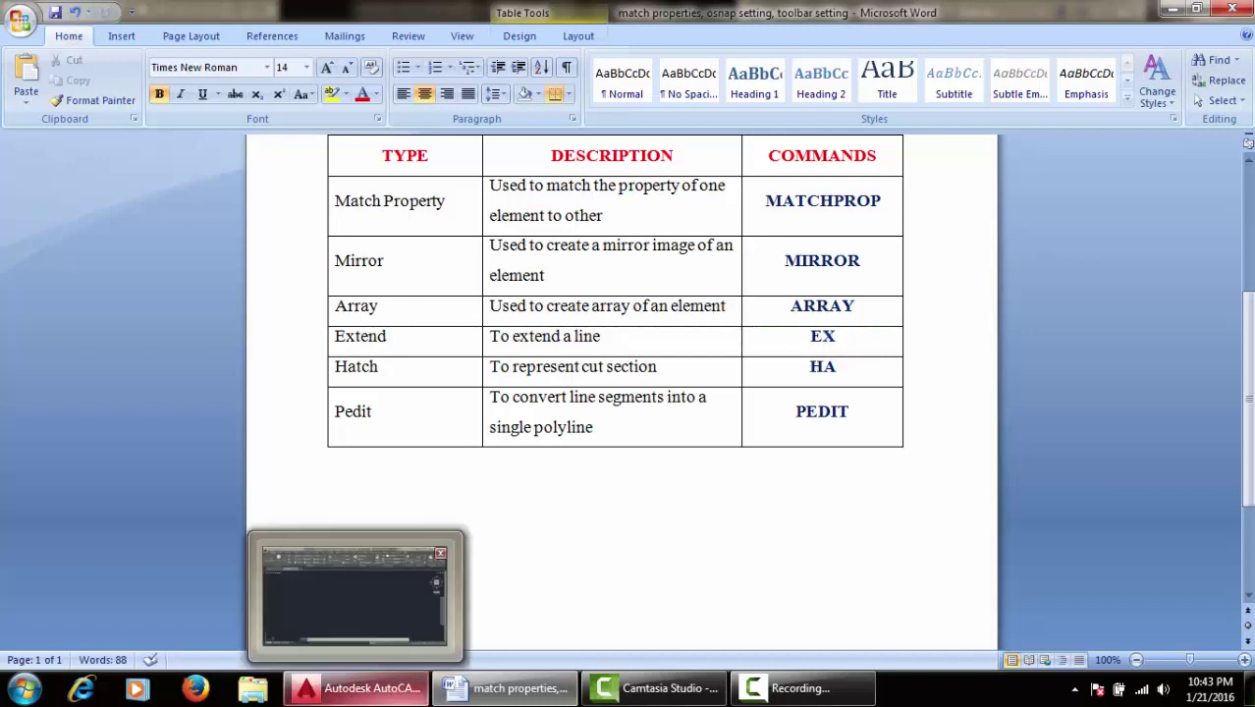
click(353, 594)
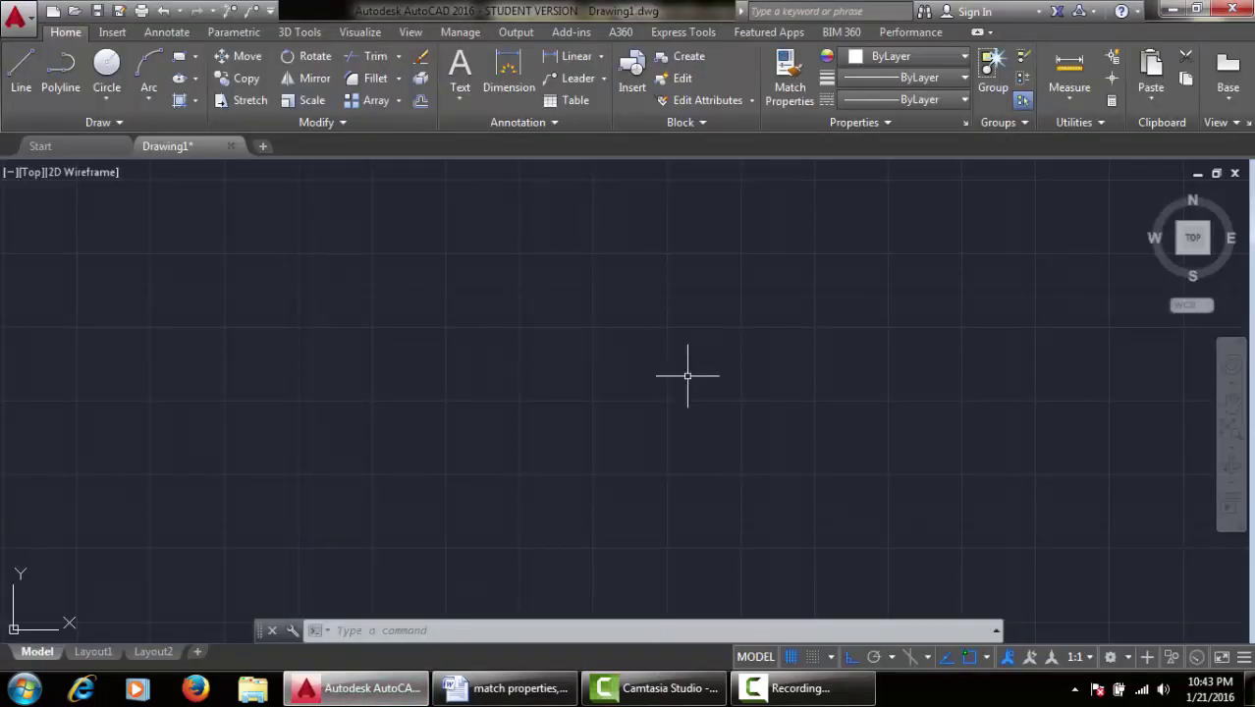
Step: Draw a horizontal line and a tall vertical line to its right
text(line)
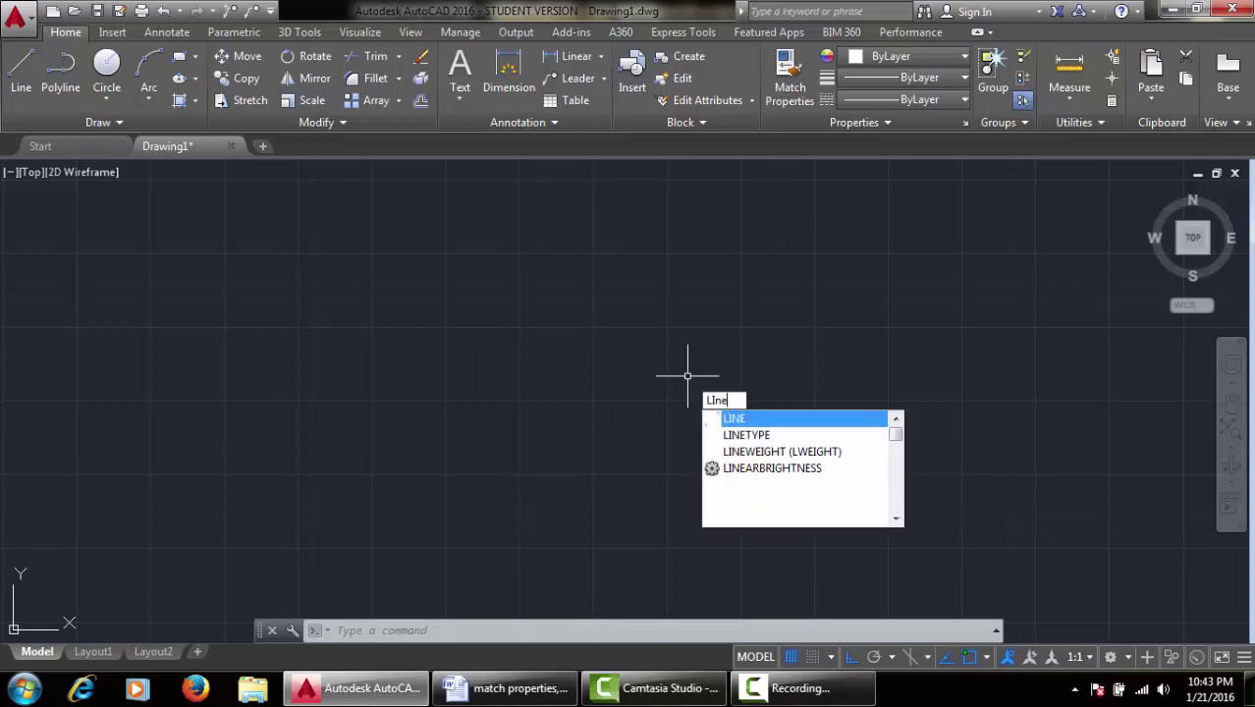
key(Return)
click(488, 428)
click(689, 427)
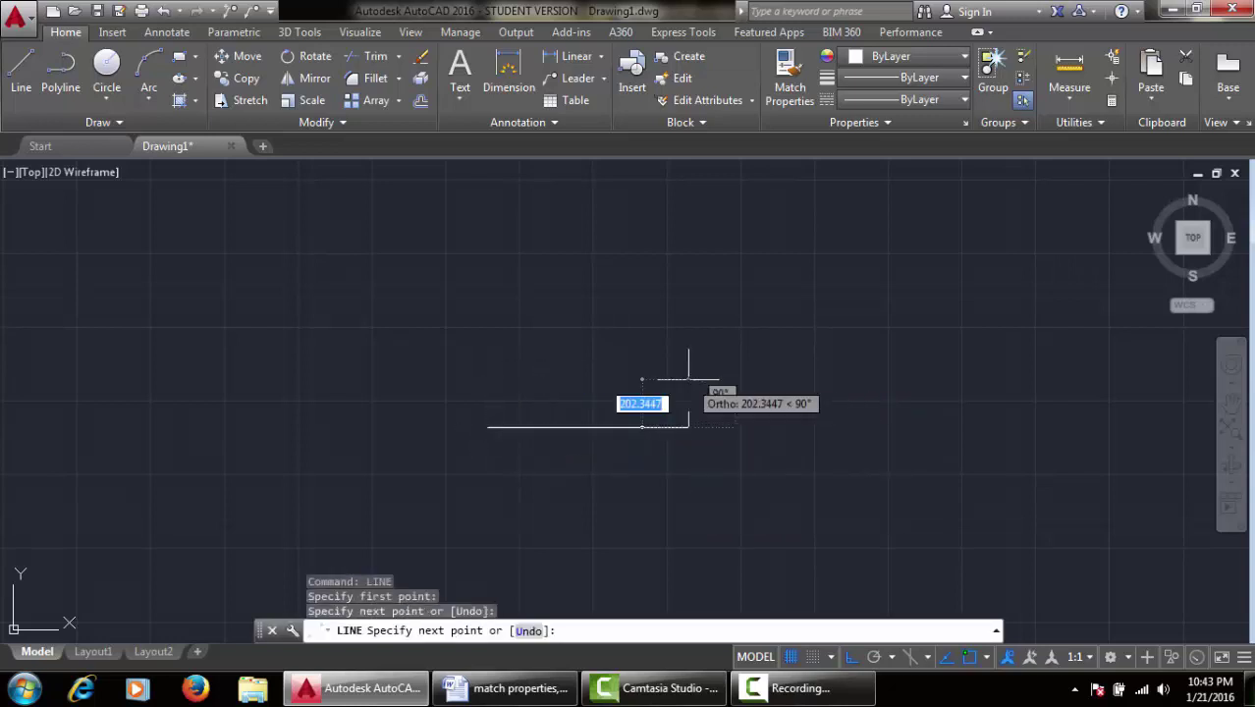
key(Escape)
key(Return)
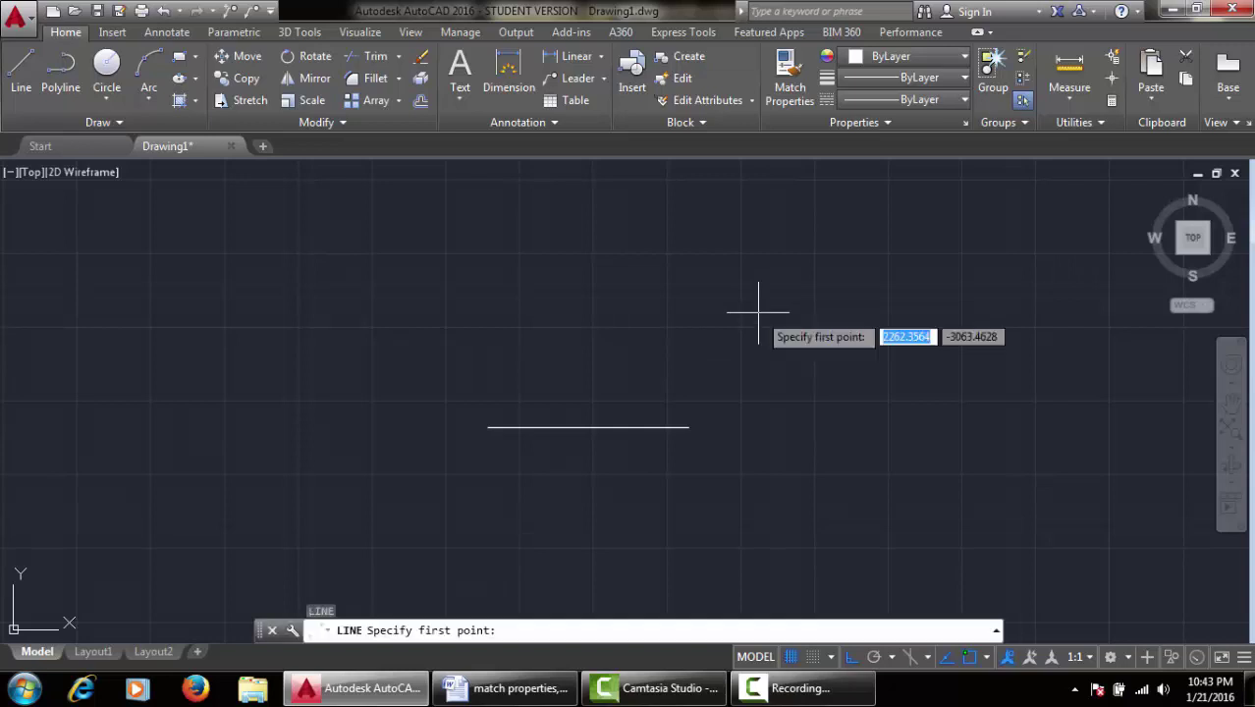
click(762, 303)
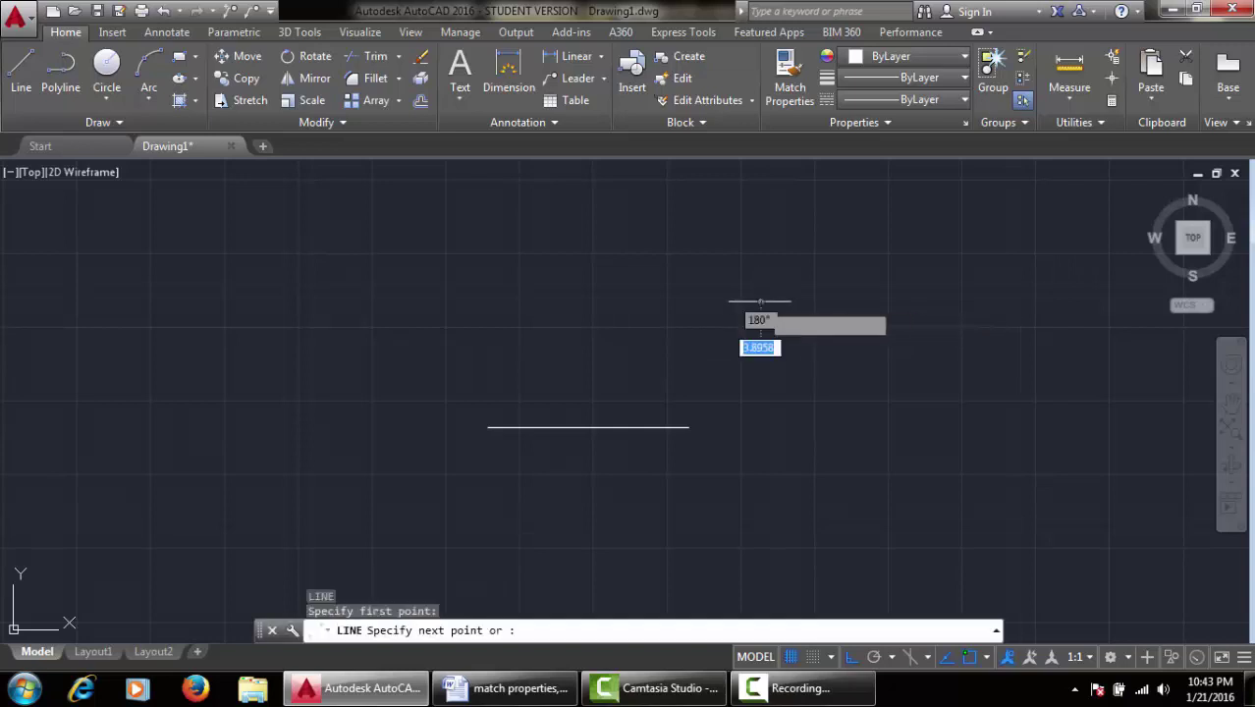
click(776, 588)
key(Escape)
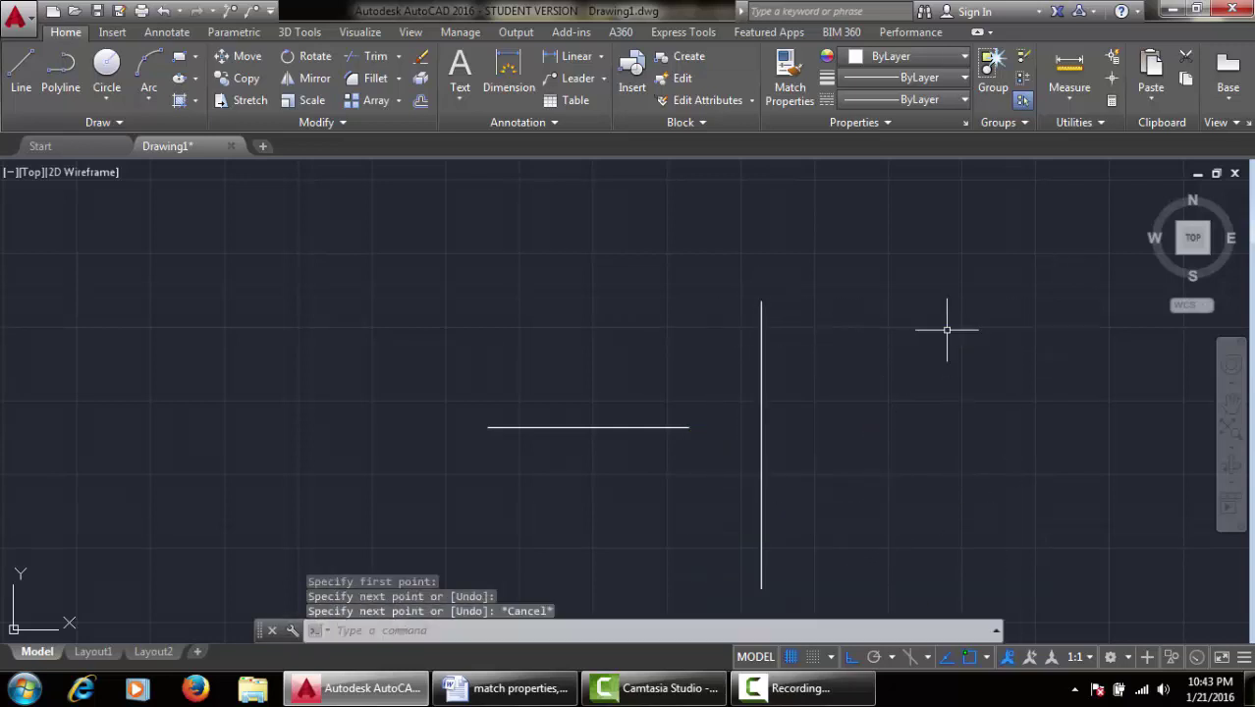
middle_drag(924, 364, 820, 276)
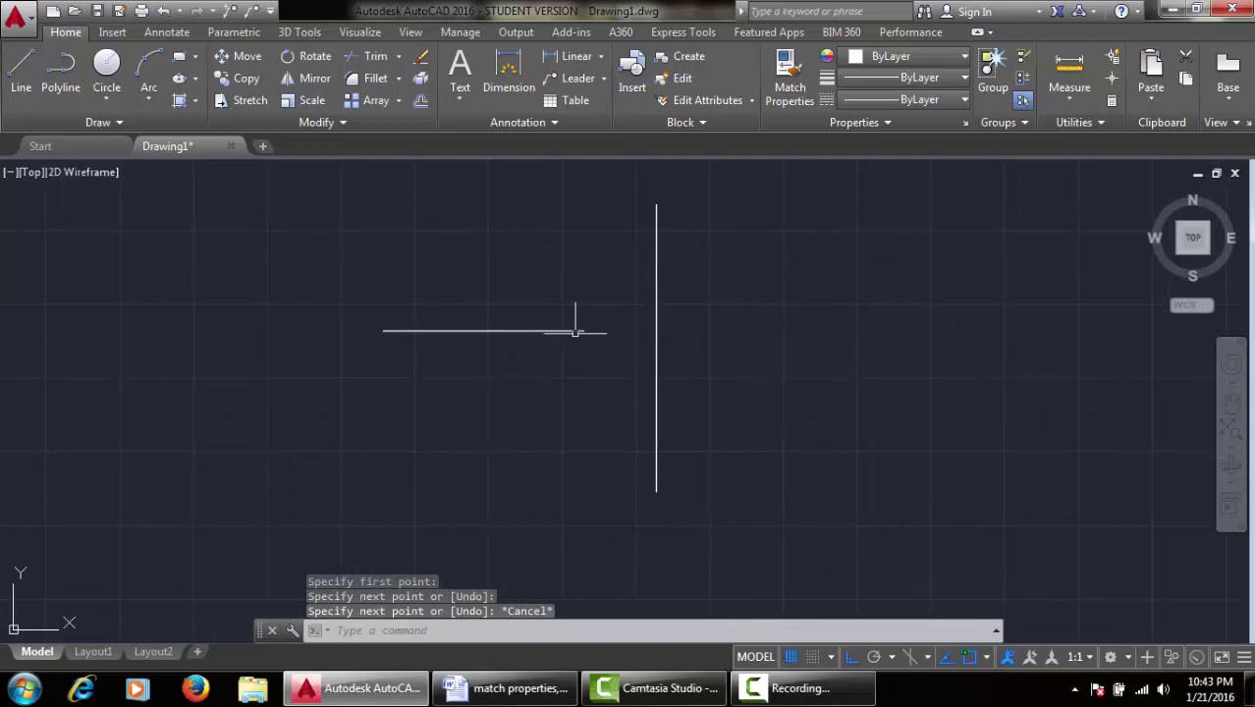
middle_drag(602, 339, 637, 348)
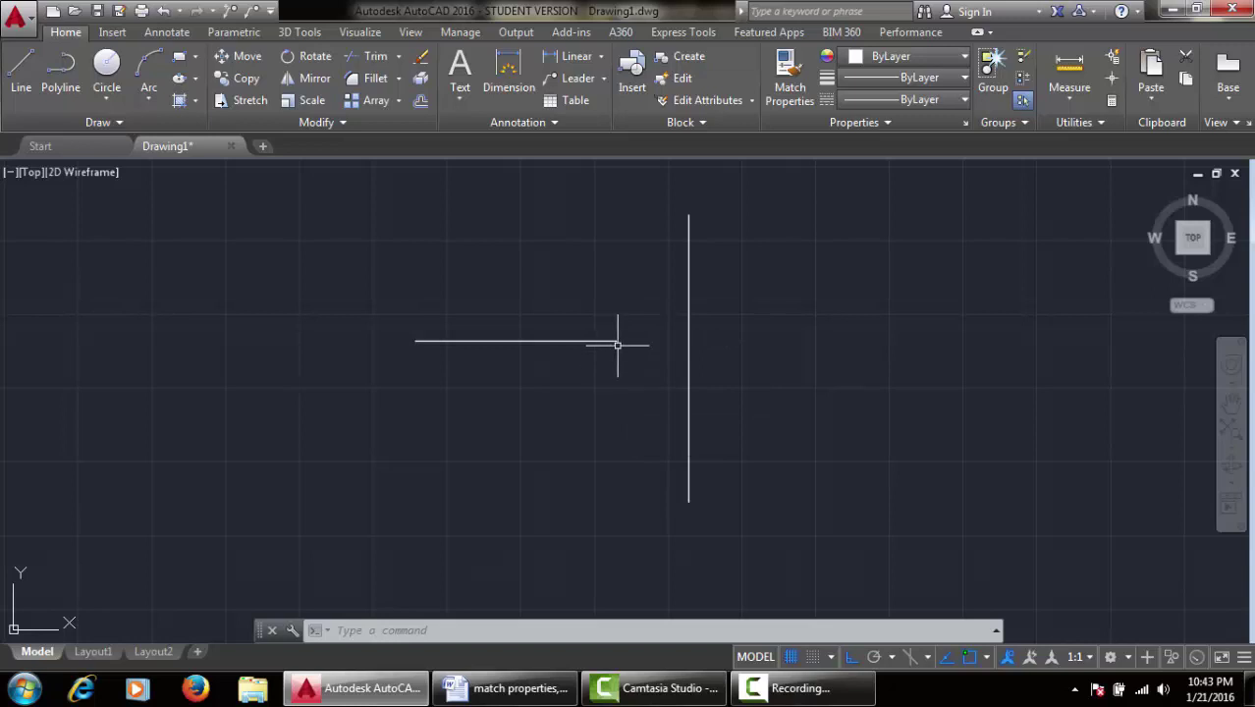
middle_drag(790, 362, 794, 384)
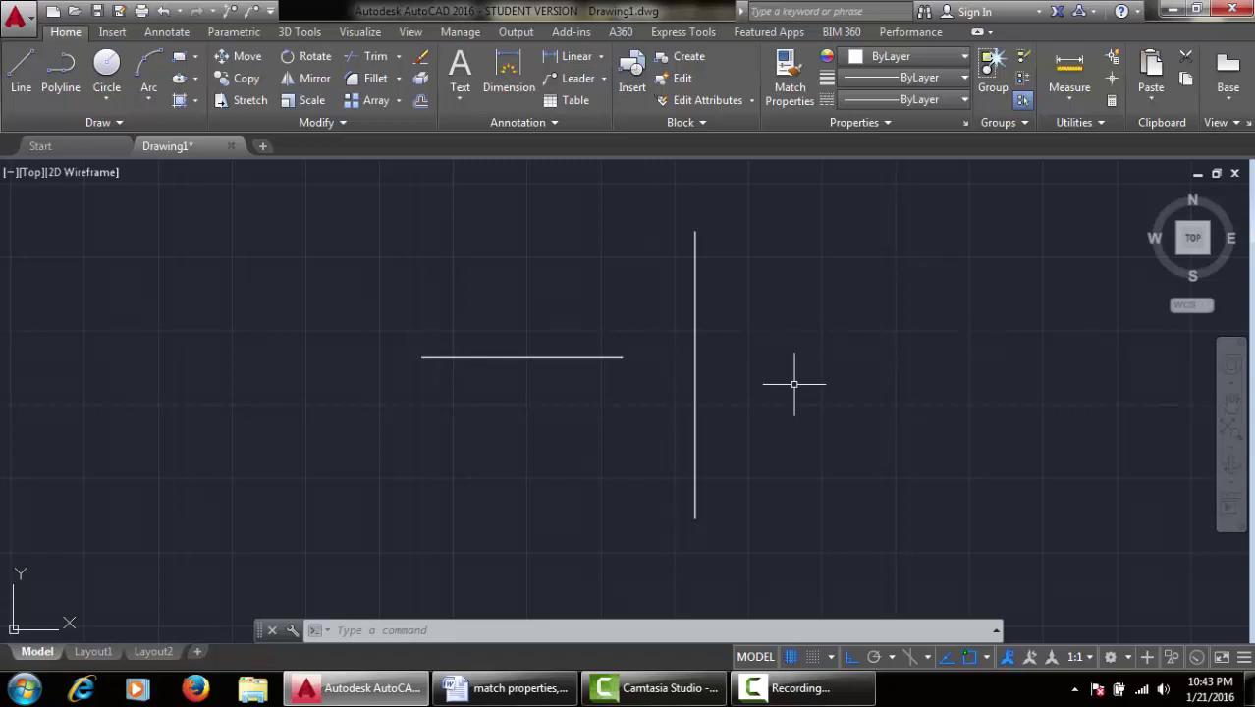
Step: Draw a short line from the horizontal line's end perpendicular to the vertical line
text(LINE)
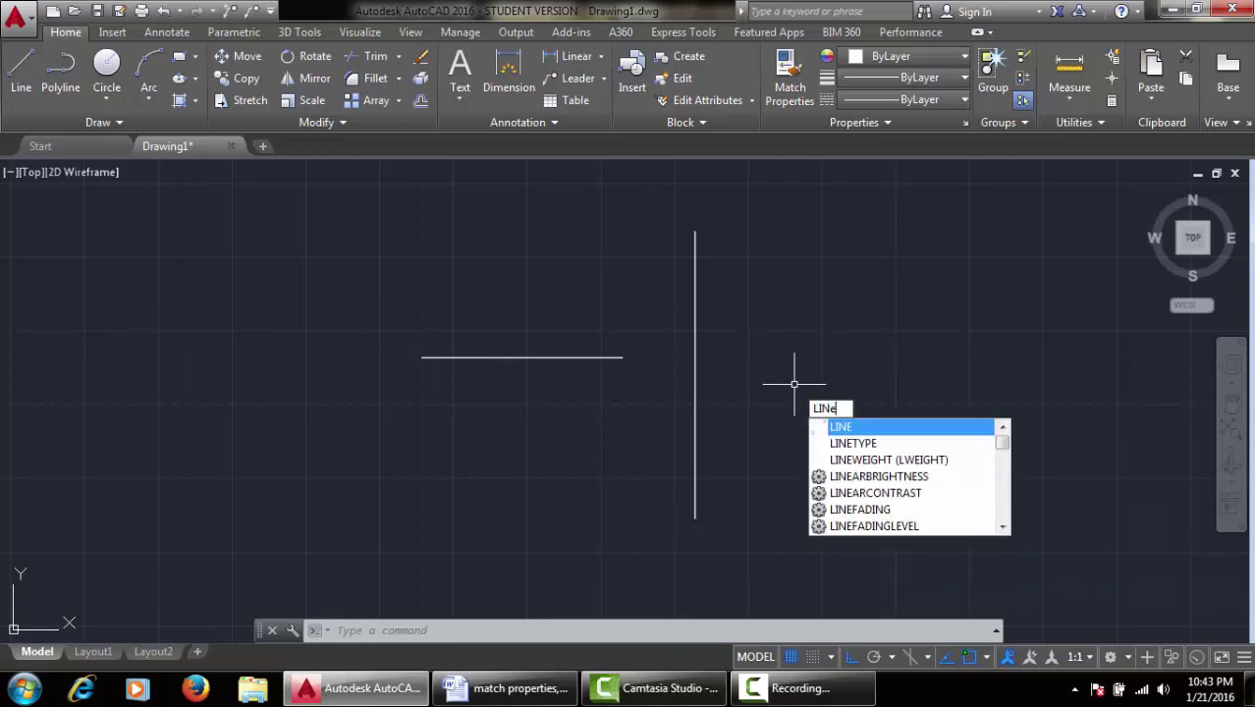
key(Return)
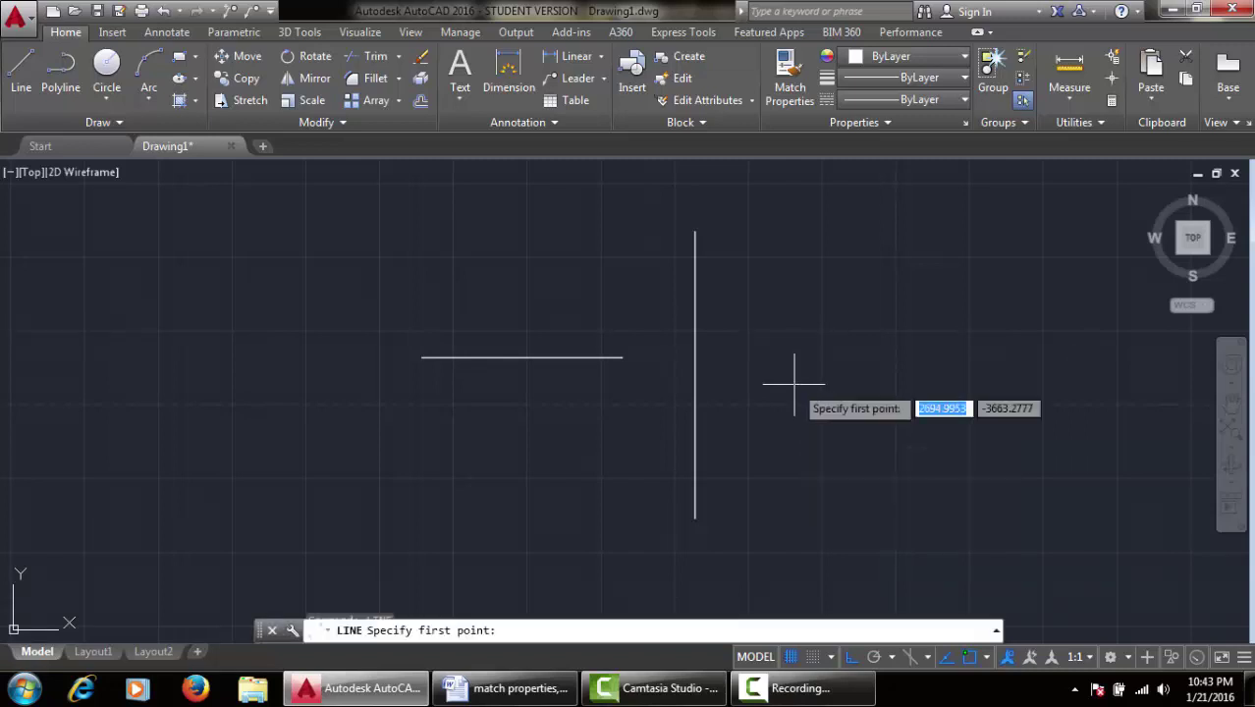
click(622, 357)
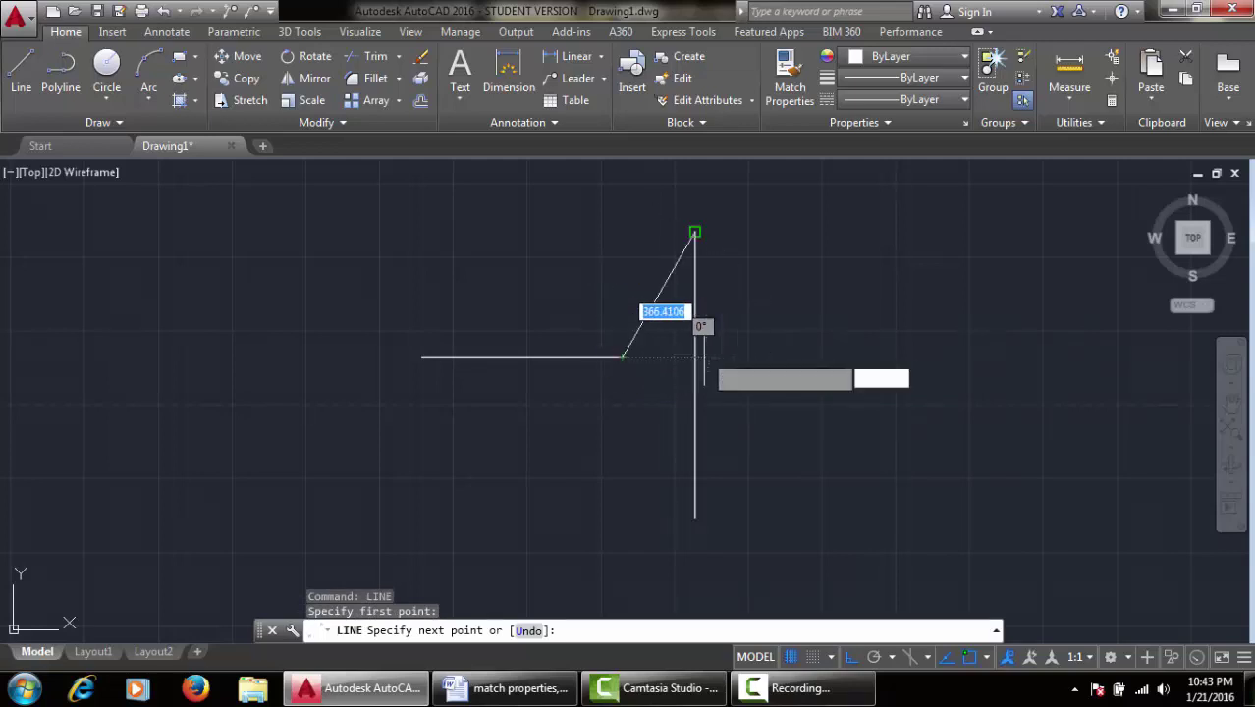
key(F8)
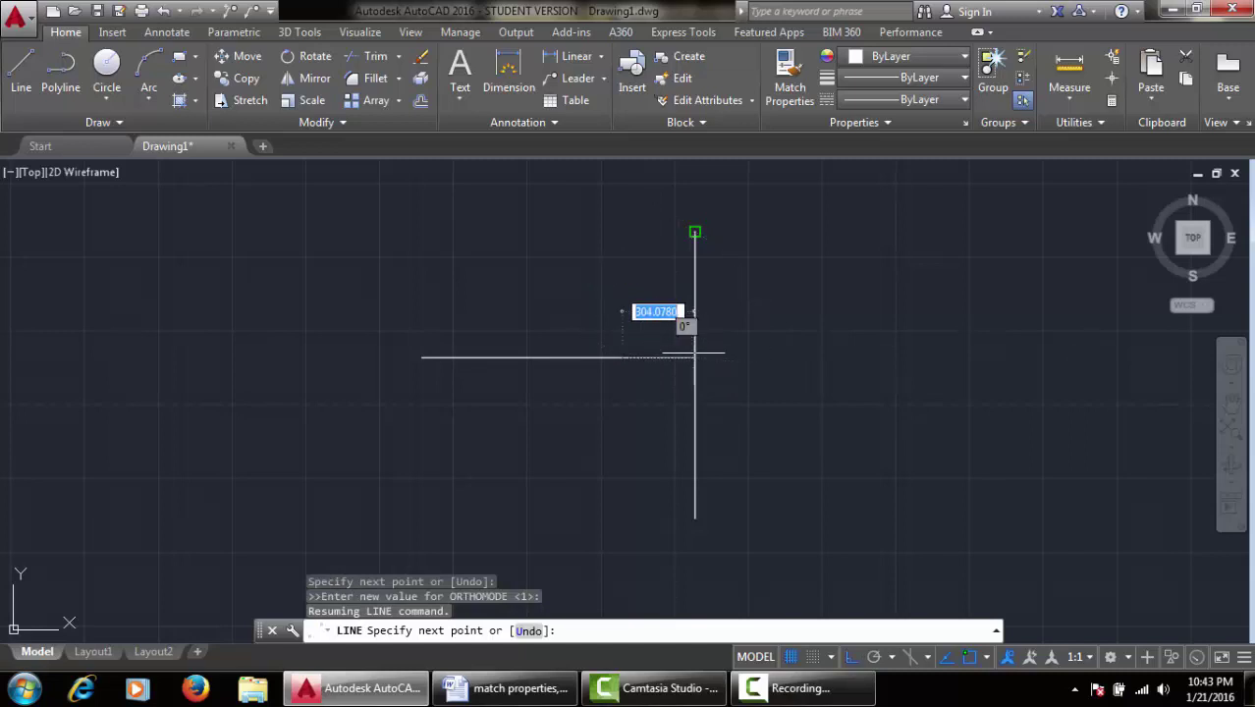
shift+right_click(698, 362)
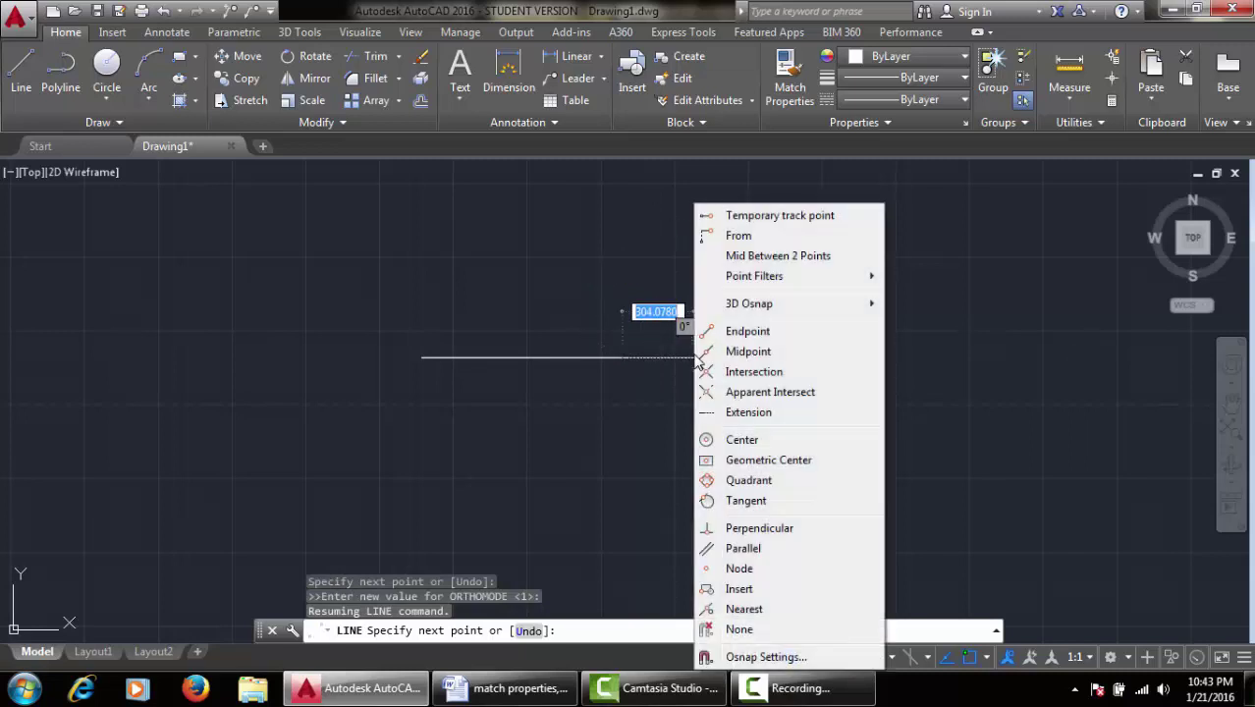
click(759, 528)
click(695, 355)
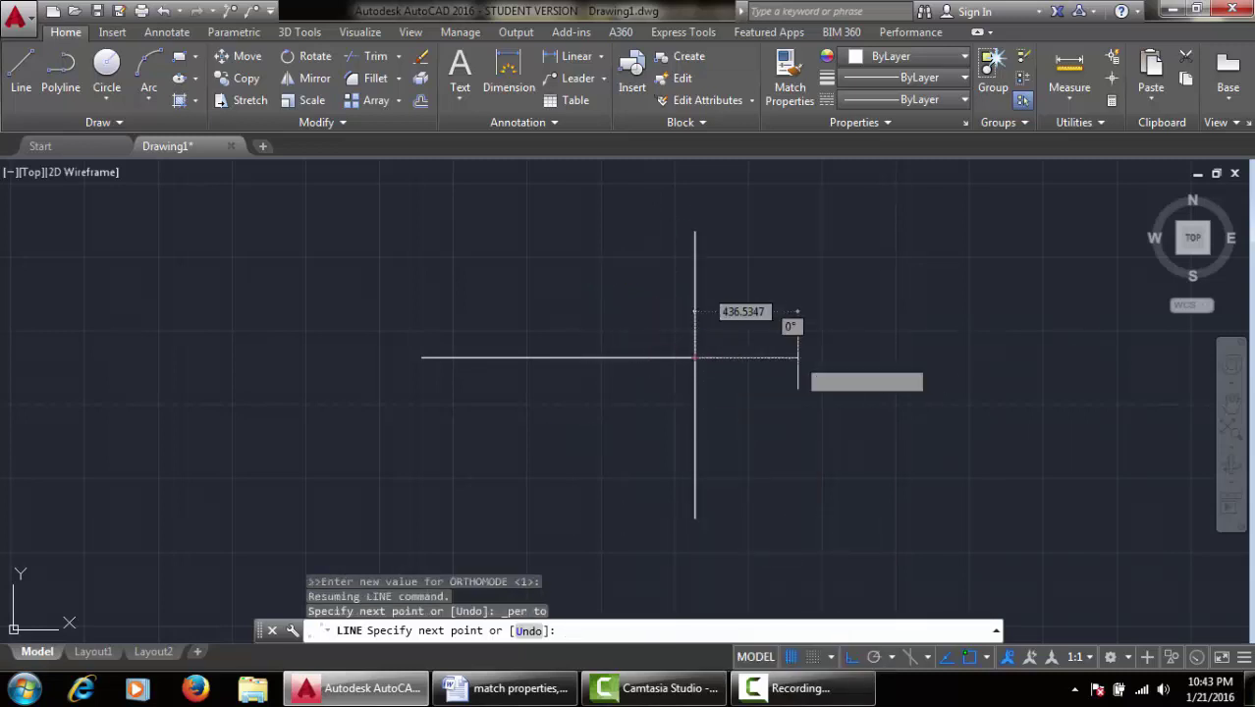
key(Escape)
Step: Select the short connecting segment beside the vertical line and delete it
click(575, 358)
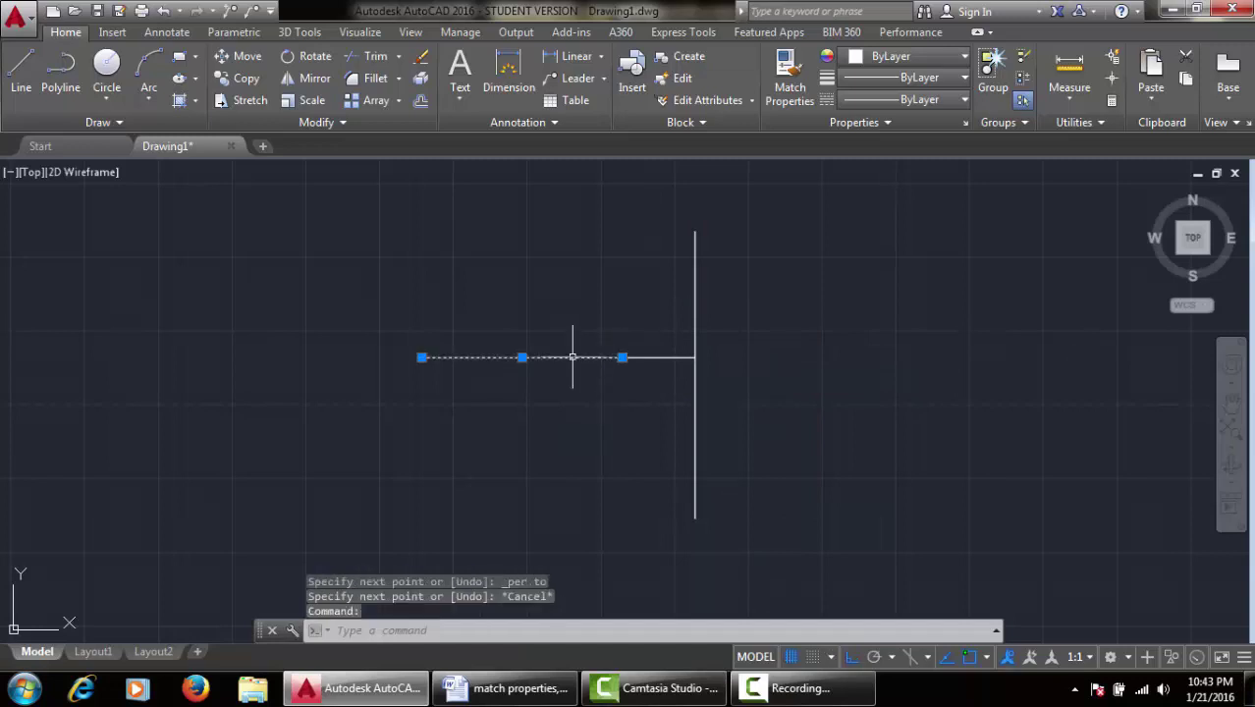
click(658, 357)
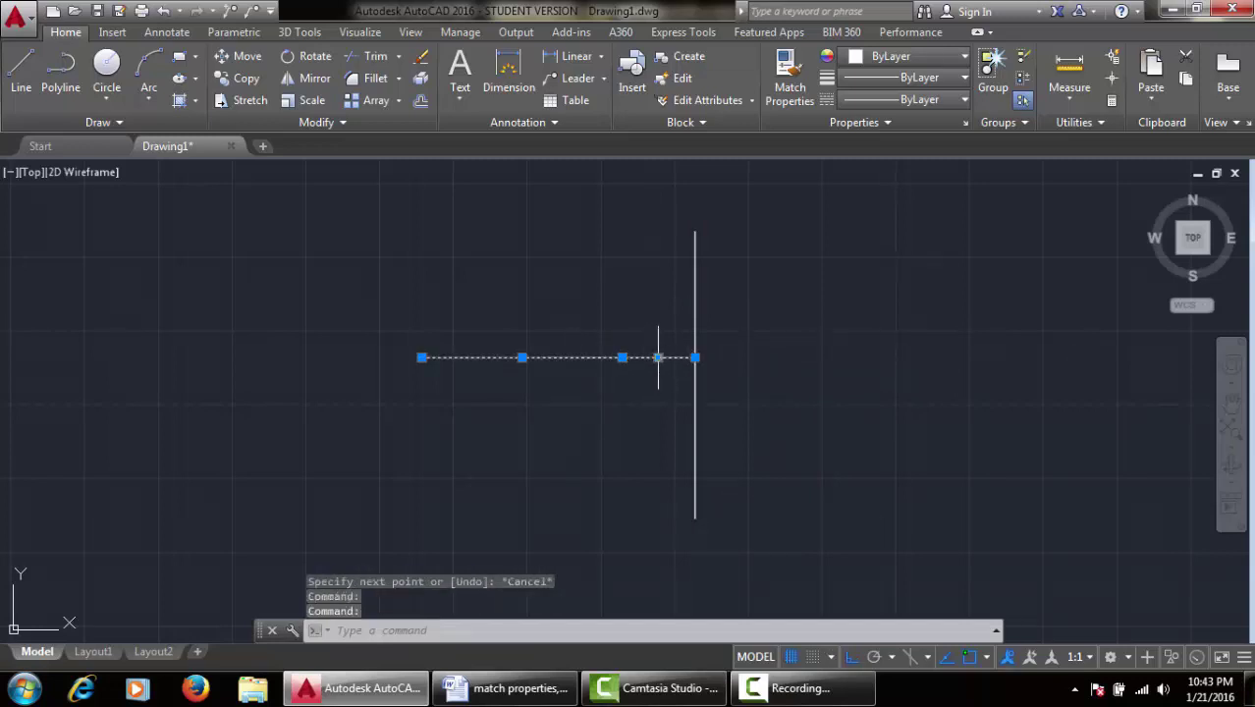
key(Escape)
click(648, 357)
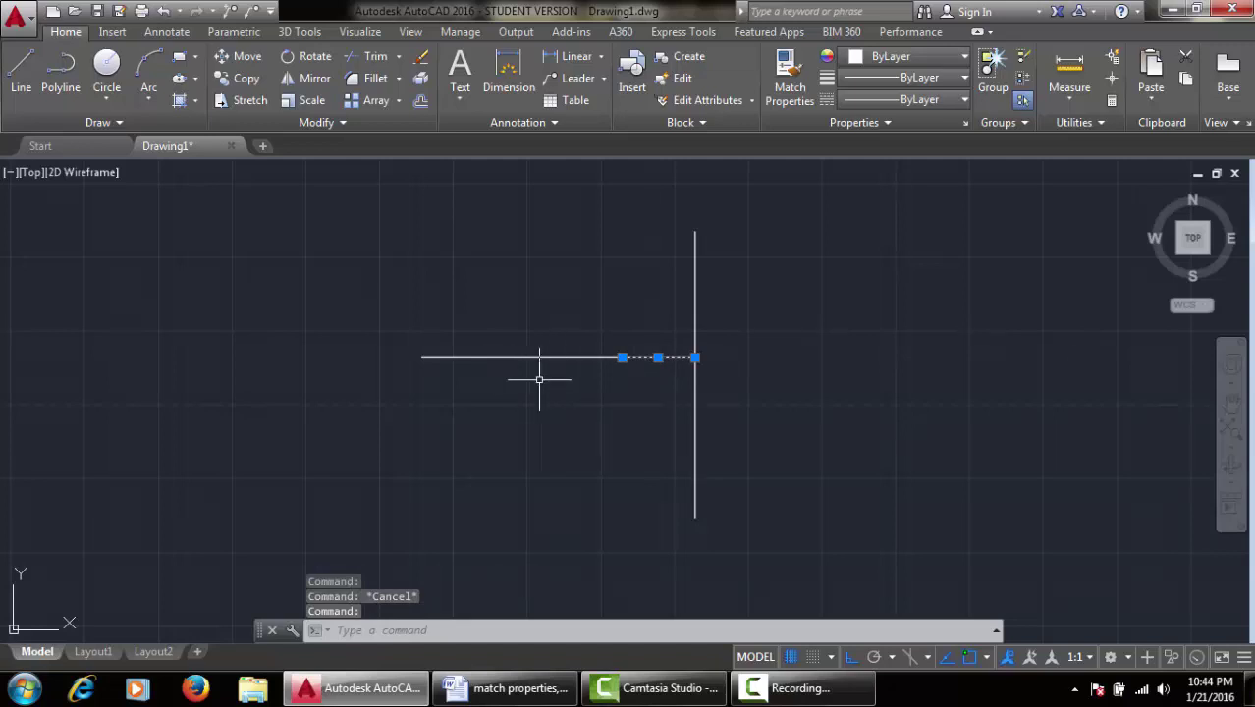
key(Escape)
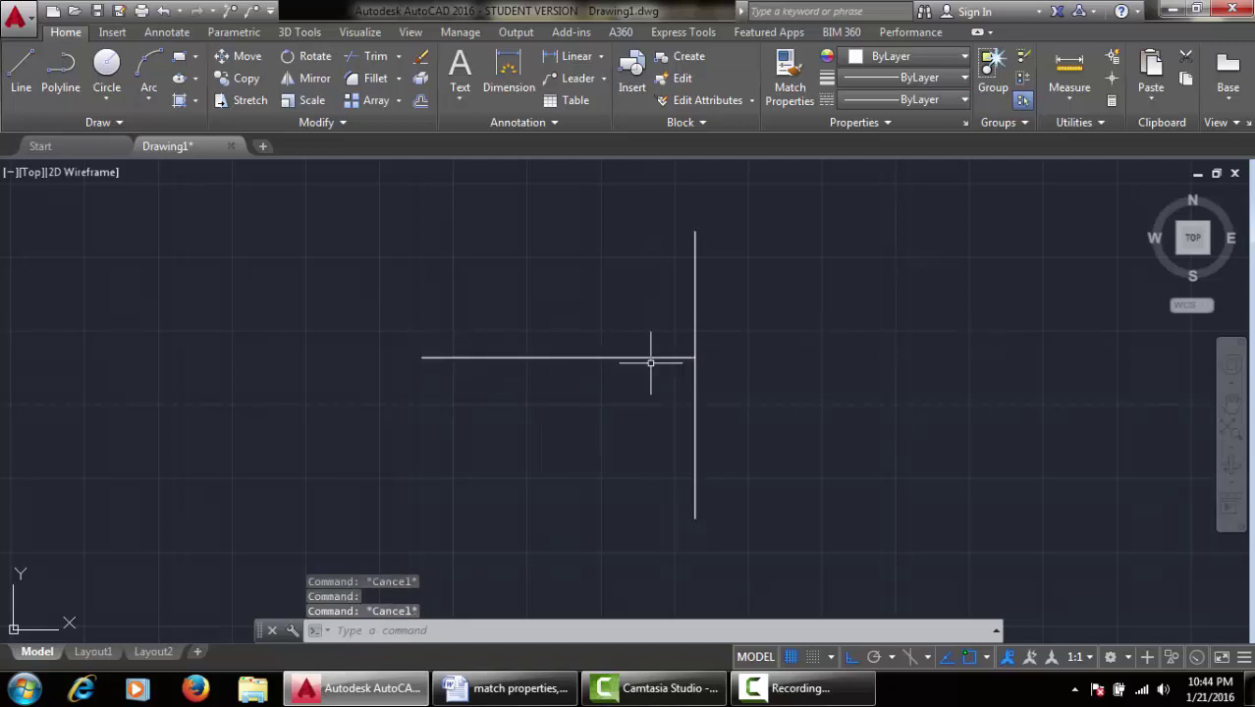
click(510, 687)
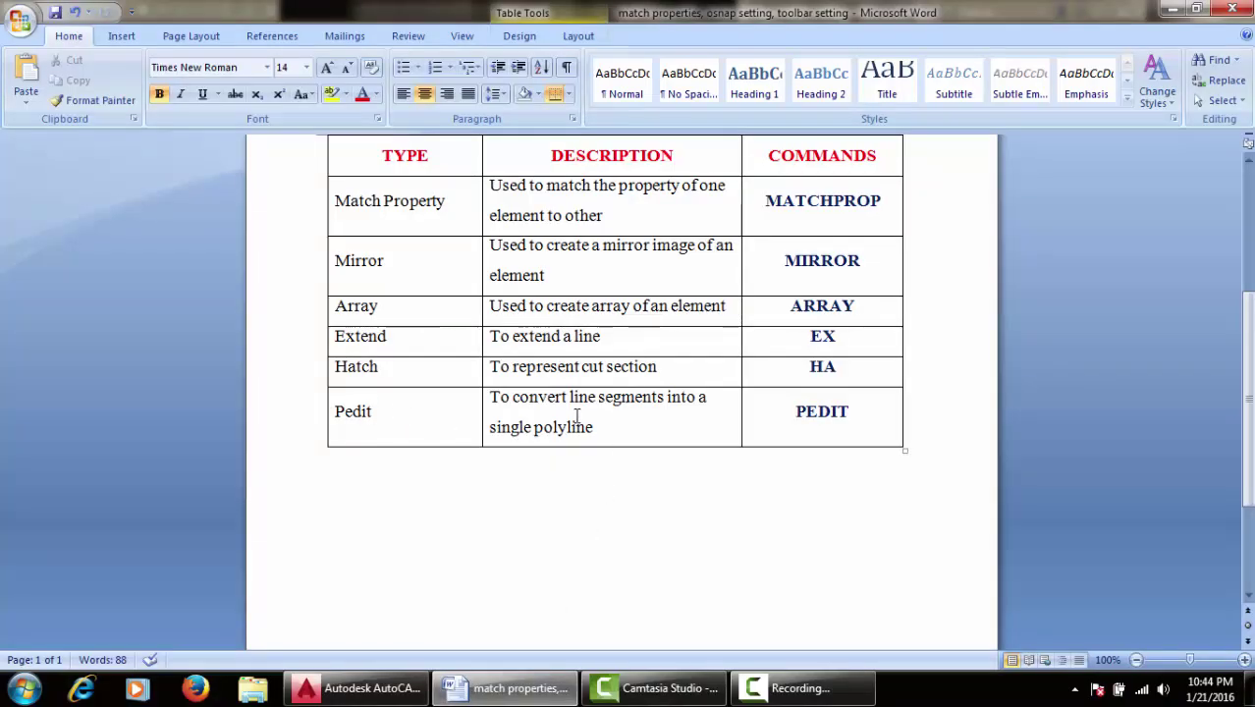
click(411, 686)
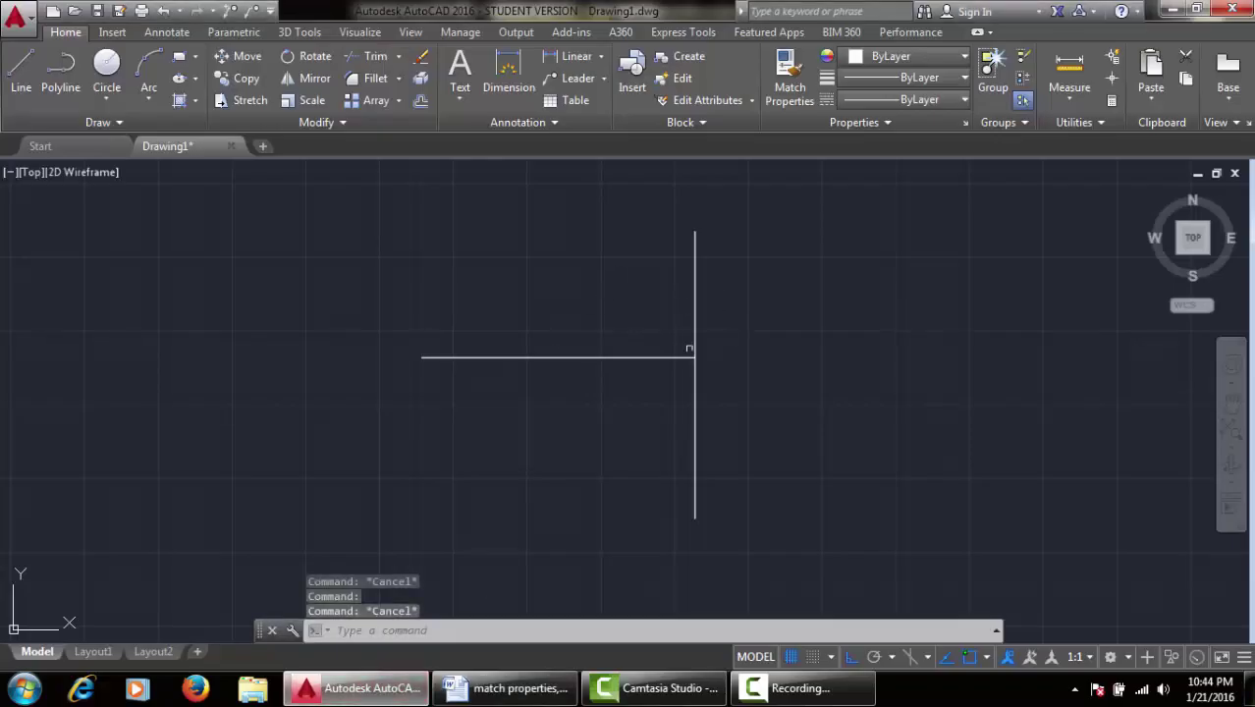
click(659, 357)
key(Delete)
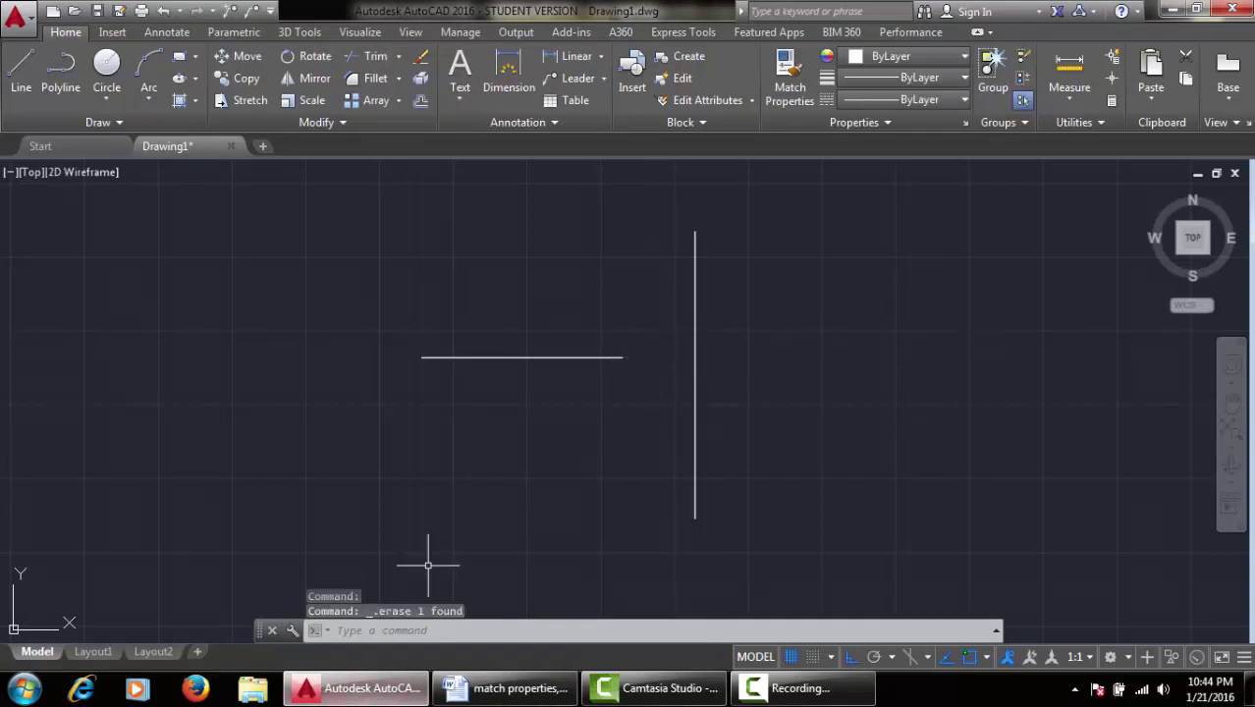
Step: Look up the Extend row in the Word command table, then recentre the lines
click(504, 688)
drag(401, 339, 355, 339)
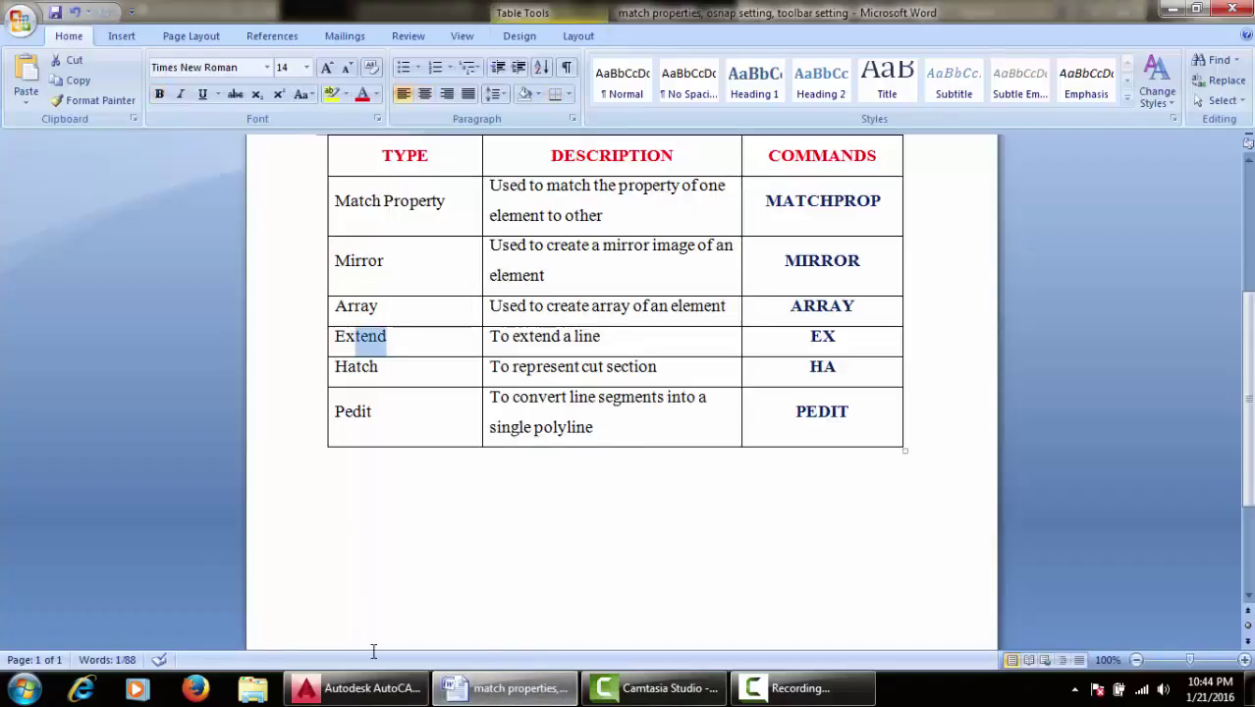
click(362, 687)
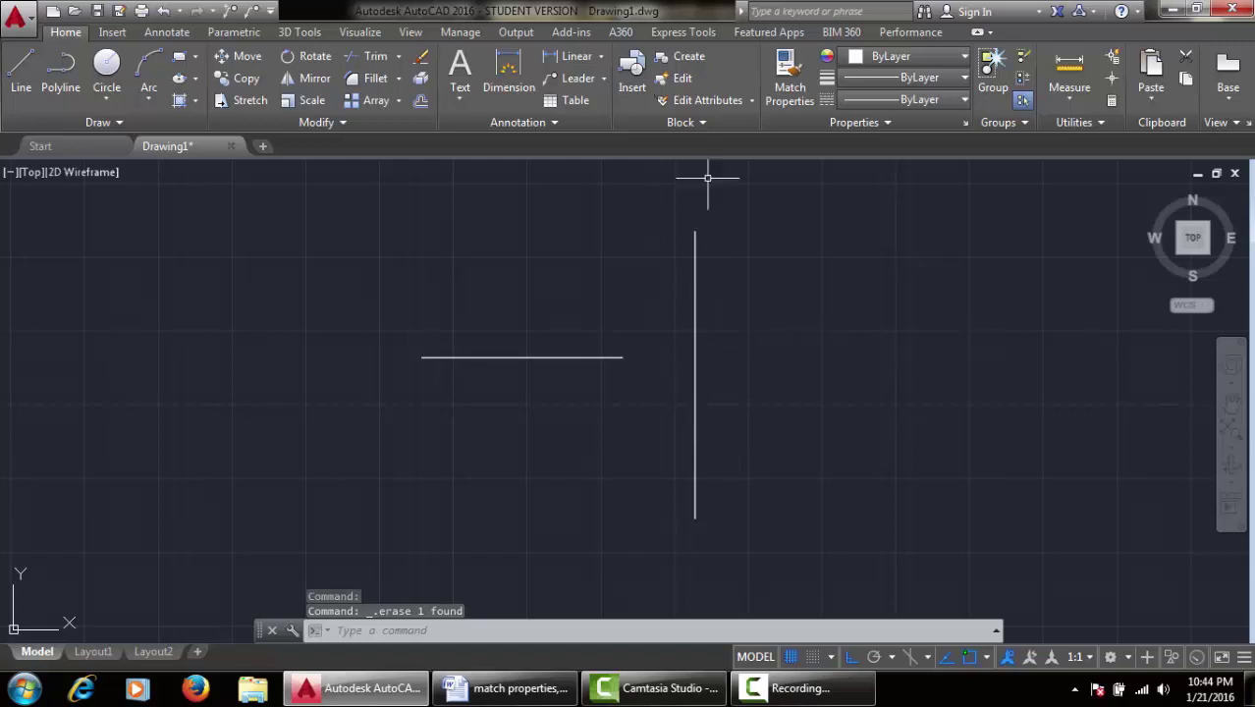
scroll(616, 425, up, 2)
scroll(637, 401, down, 2)
middle_drag(638, 401, 589, 444)
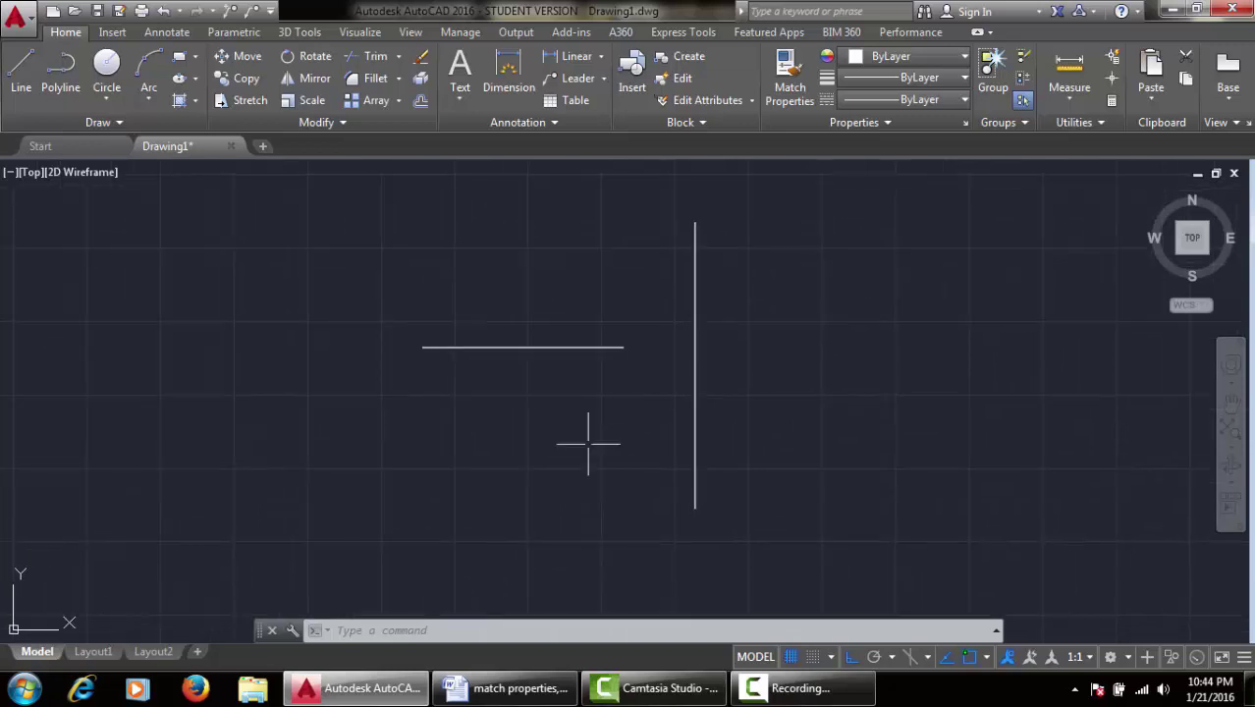
click(484, 632)
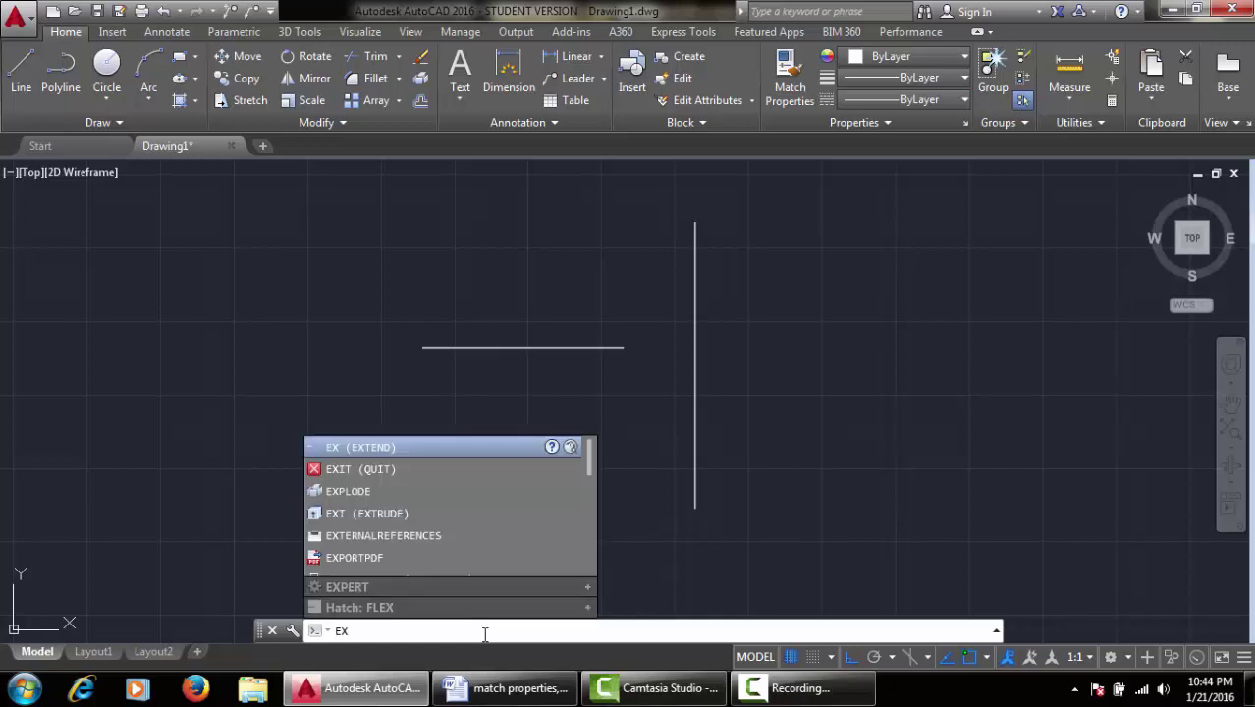
Step: Extend the horizontal line to the vertical boundary line with EX, then check its new end
key(Return)
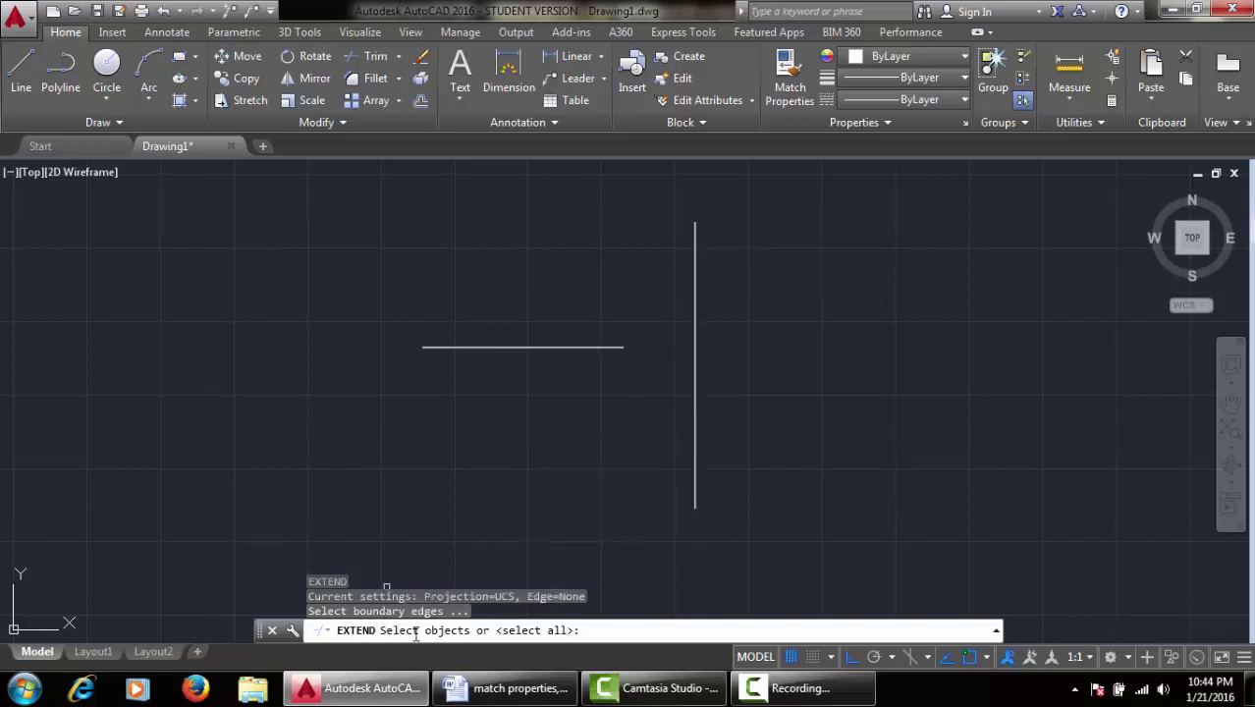
click(696, 227)
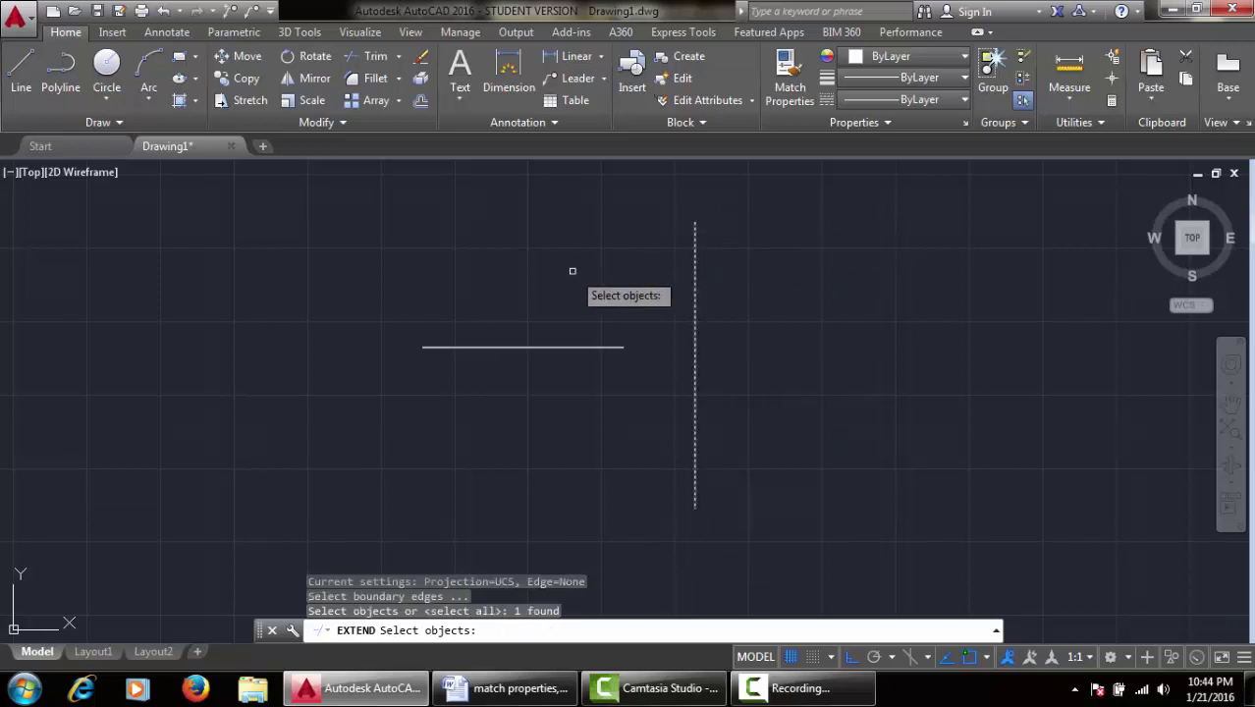
key(Return)
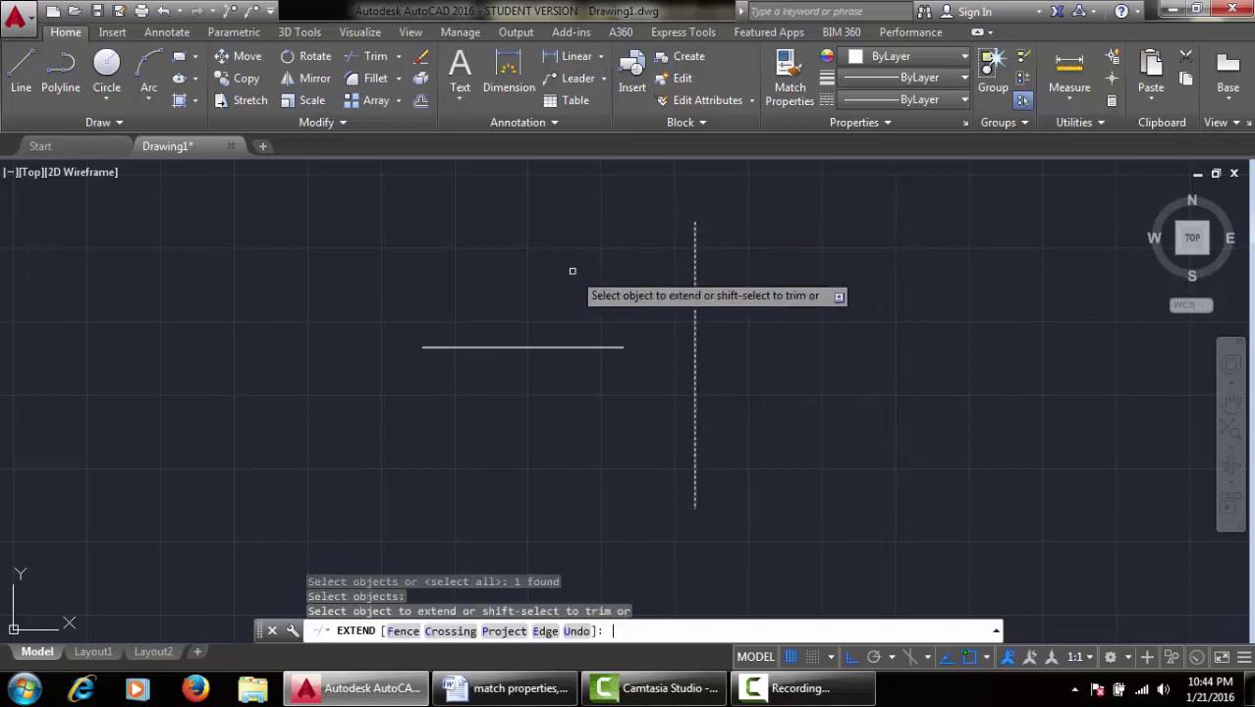
click(588, 347)
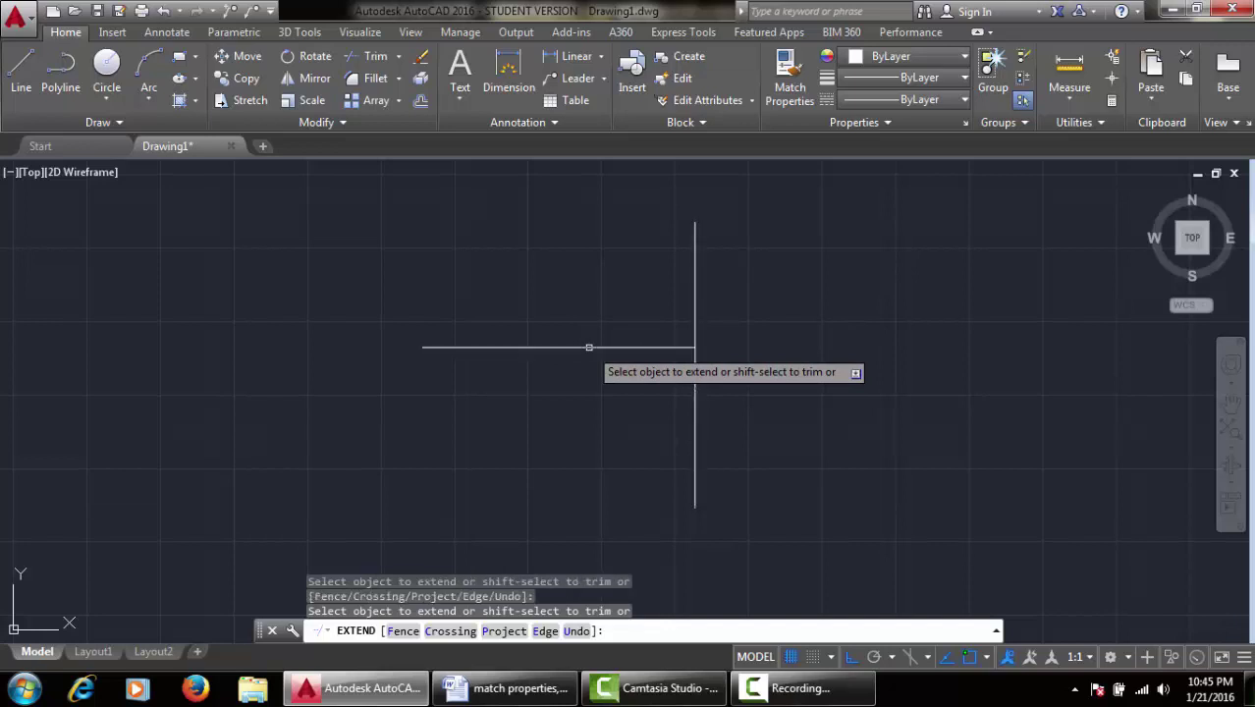
key(Escape)
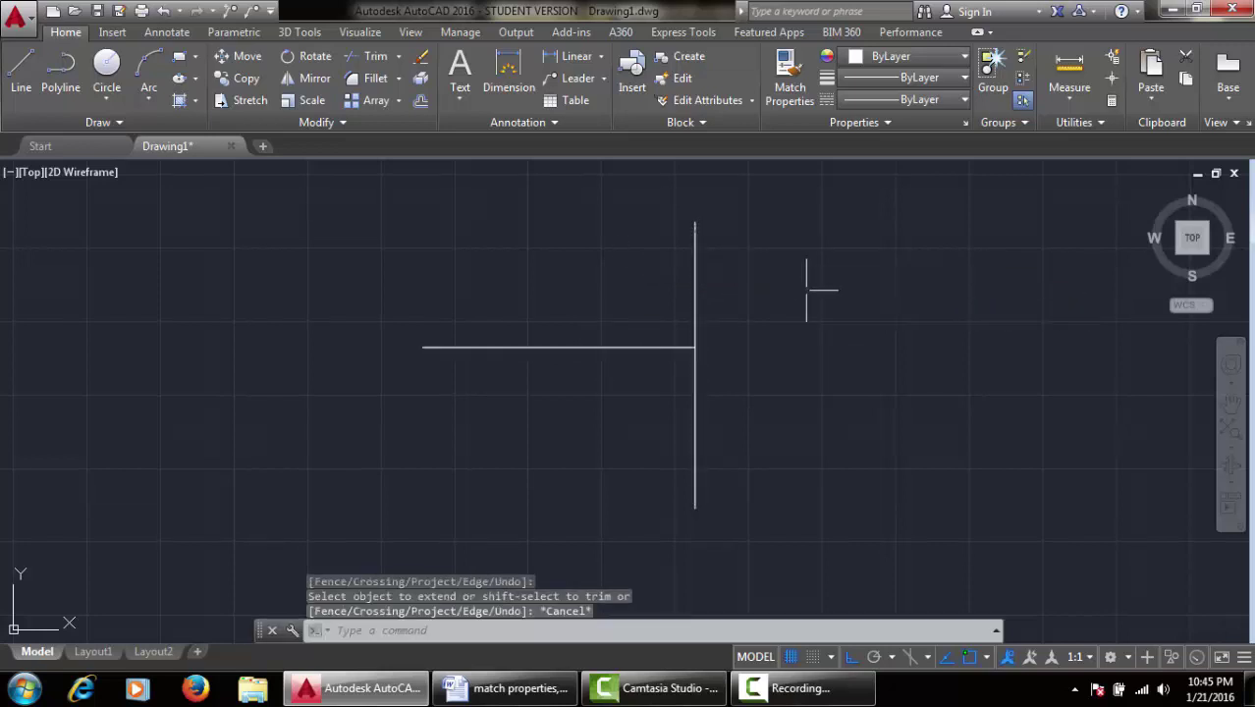
click(636, 347)
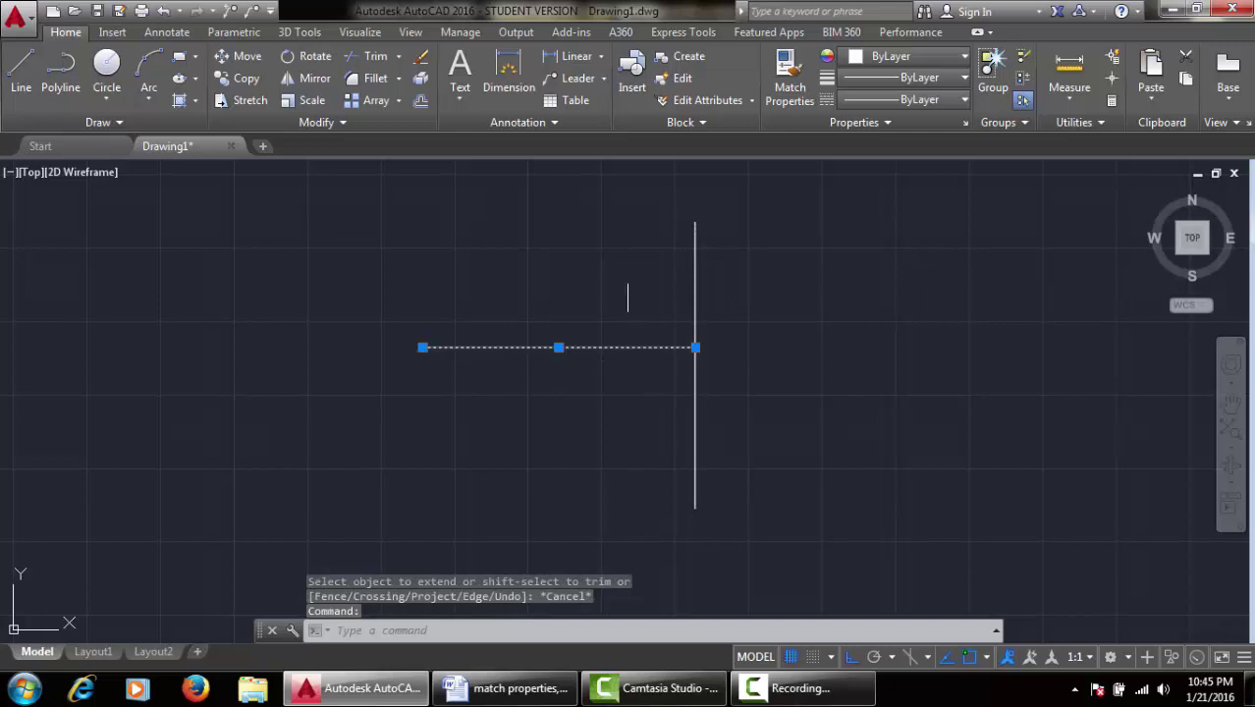
key(Escape)
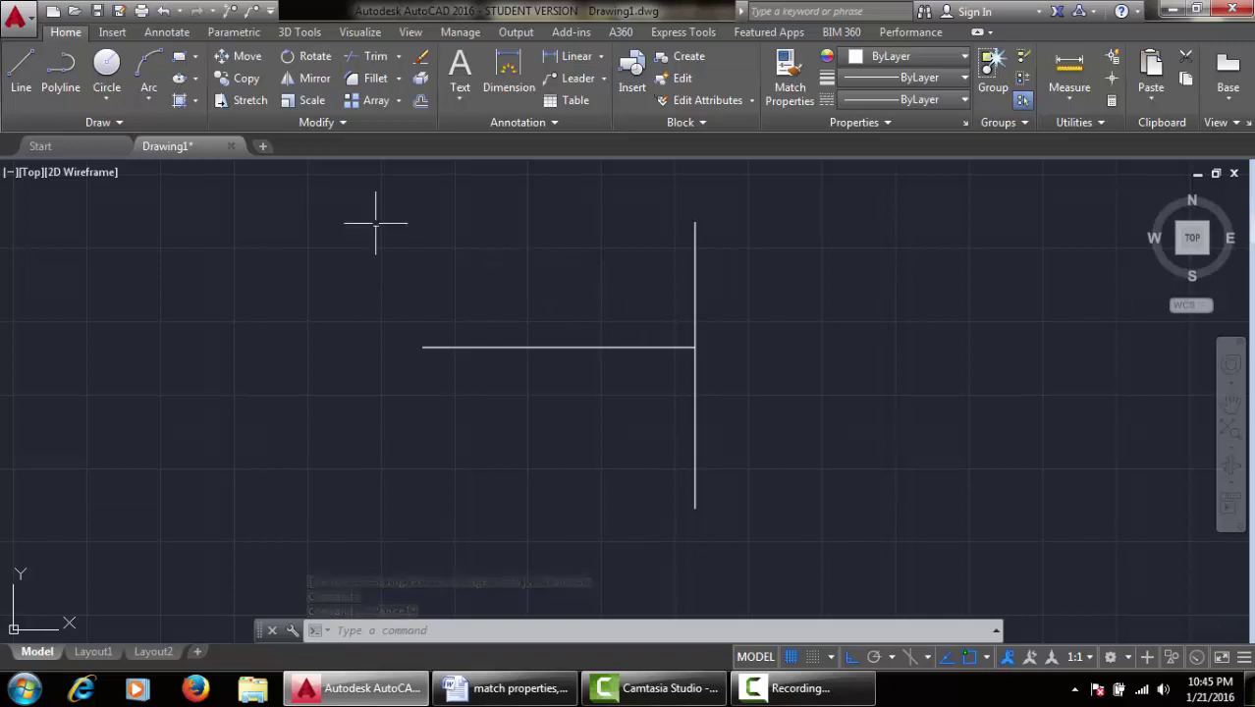
Step: Window-select both lines and delete them
middle_drag(503, 254, 478, 279)
key(Escape)
key(Escape)
click(327, 222)
click(770, 548)
key(Delete)
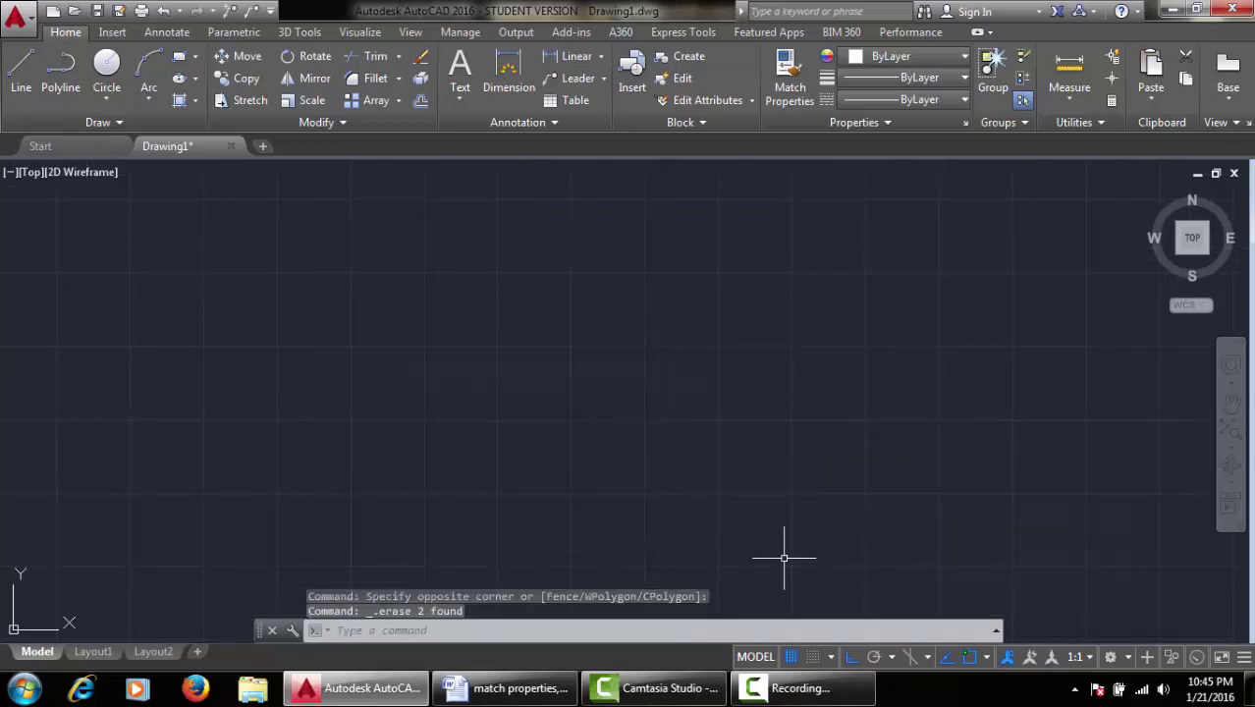
Step: Turn Ortho off and draw a circle near the top of the view
click(852, 658)
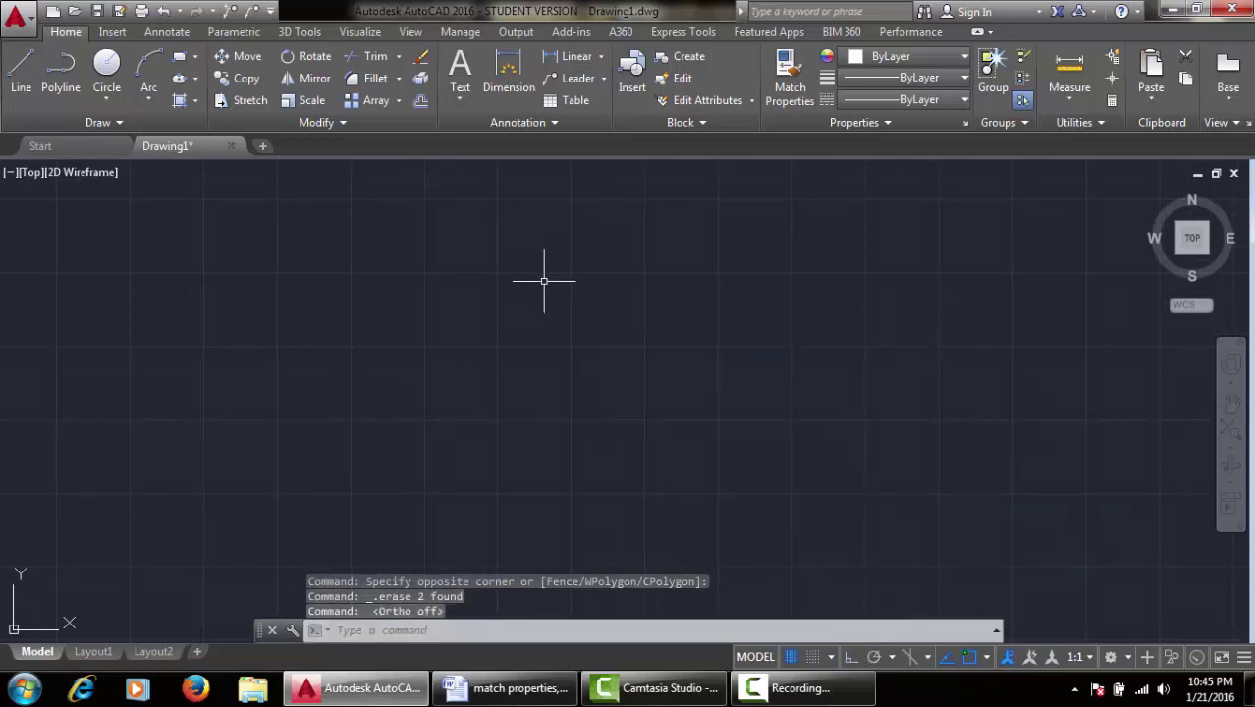
key(Escape)
text(c)
key(Return)
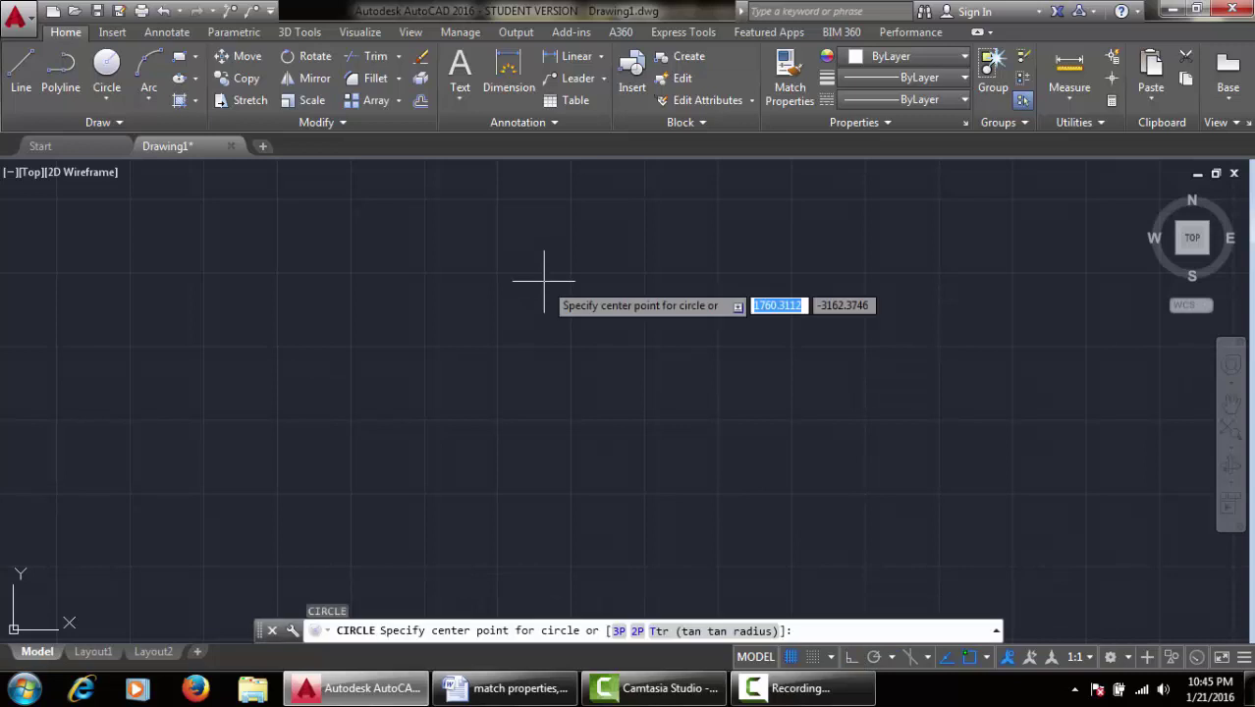
click(545, 283)
click(585, 331)
key(Escape)
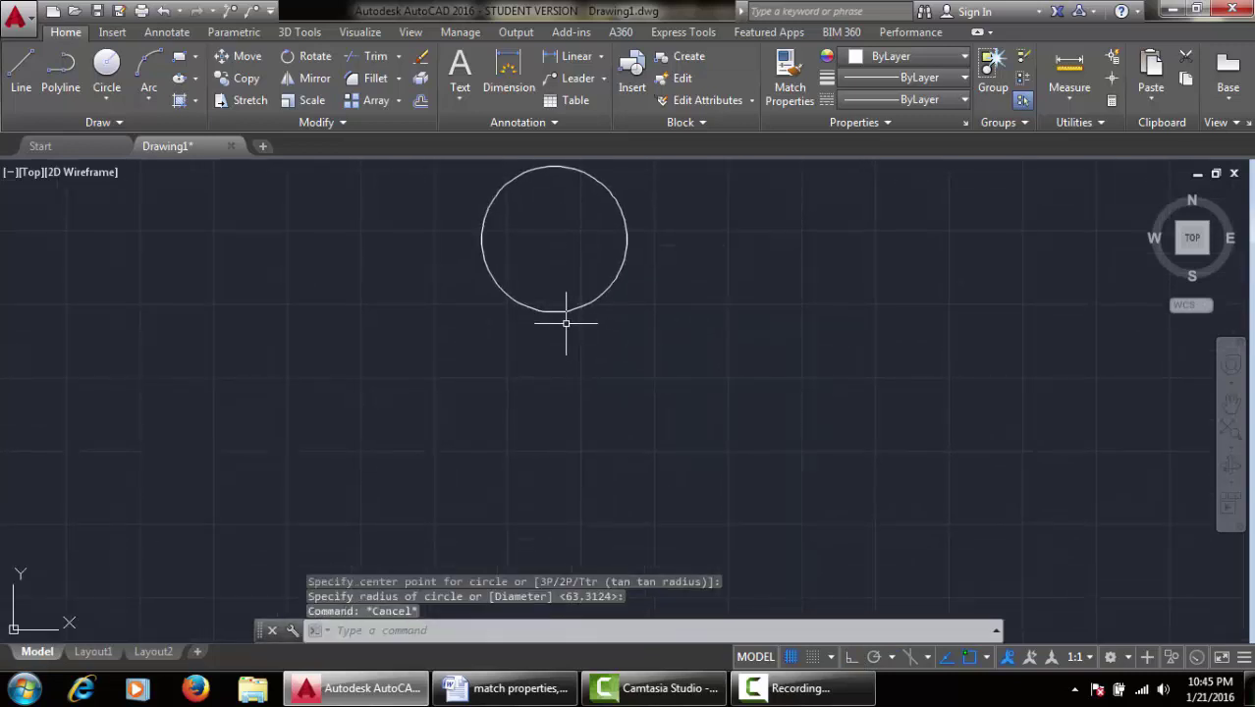
Step: Cancel a first line attempt and pick the Quadrant object snap
text(l)
key(Return)
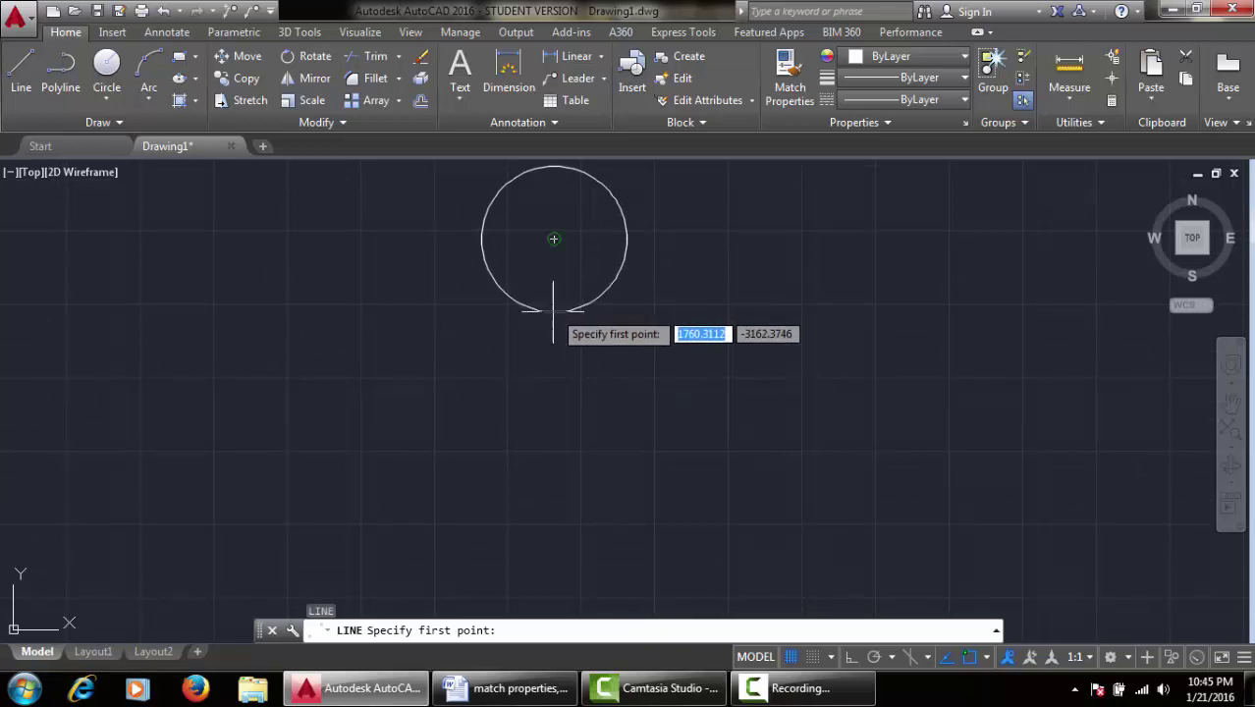
click(558, 245)
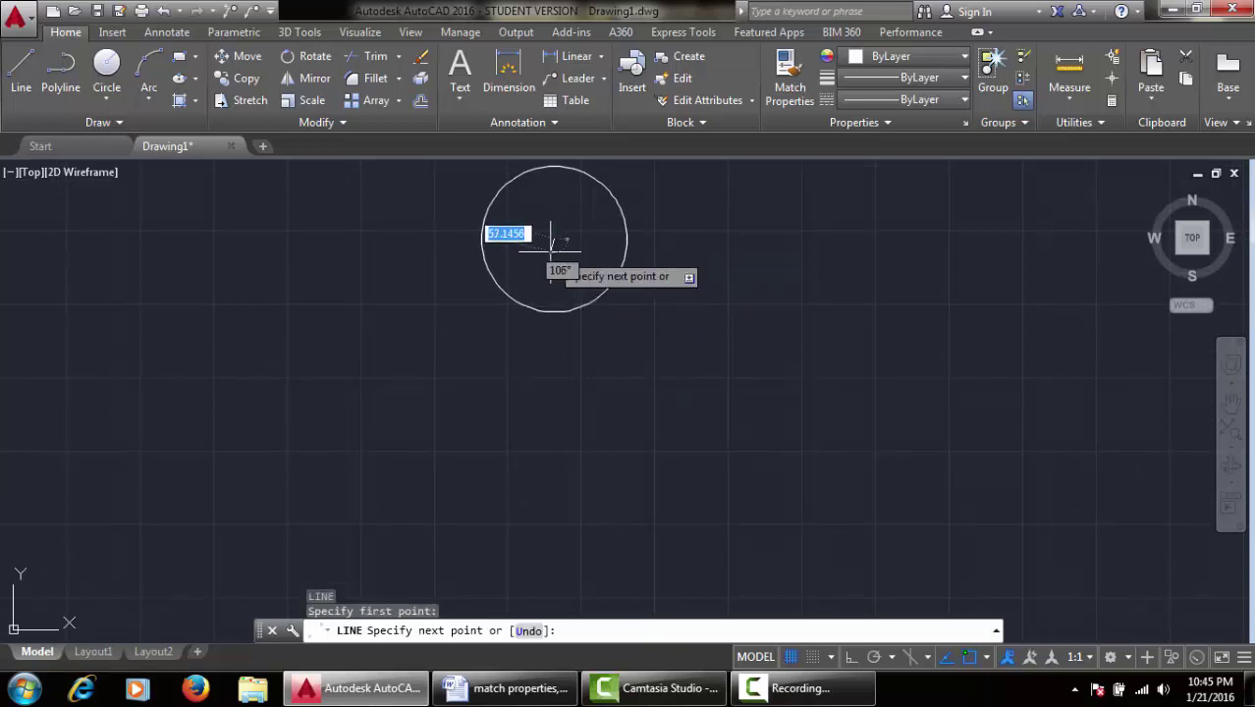
key(Escape)
scroll(598, 266, up, 1)
scroll(599, 264, down, 1)
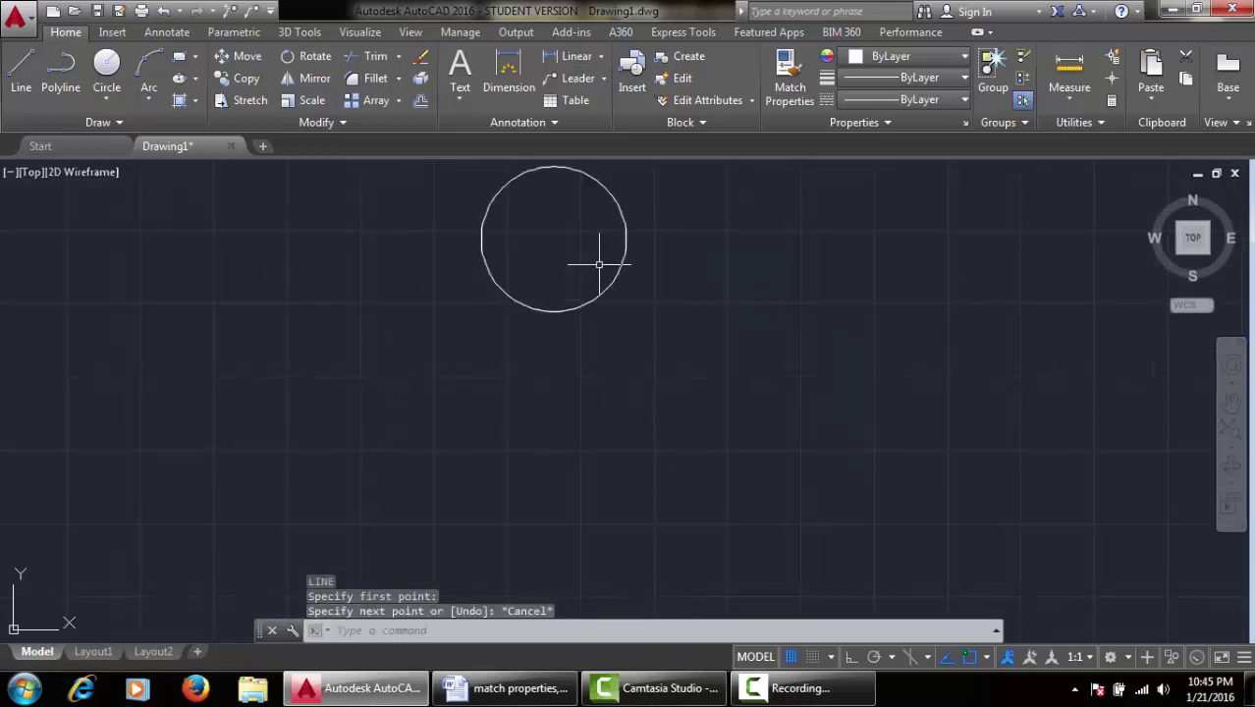
shift+right_click(566, 264)
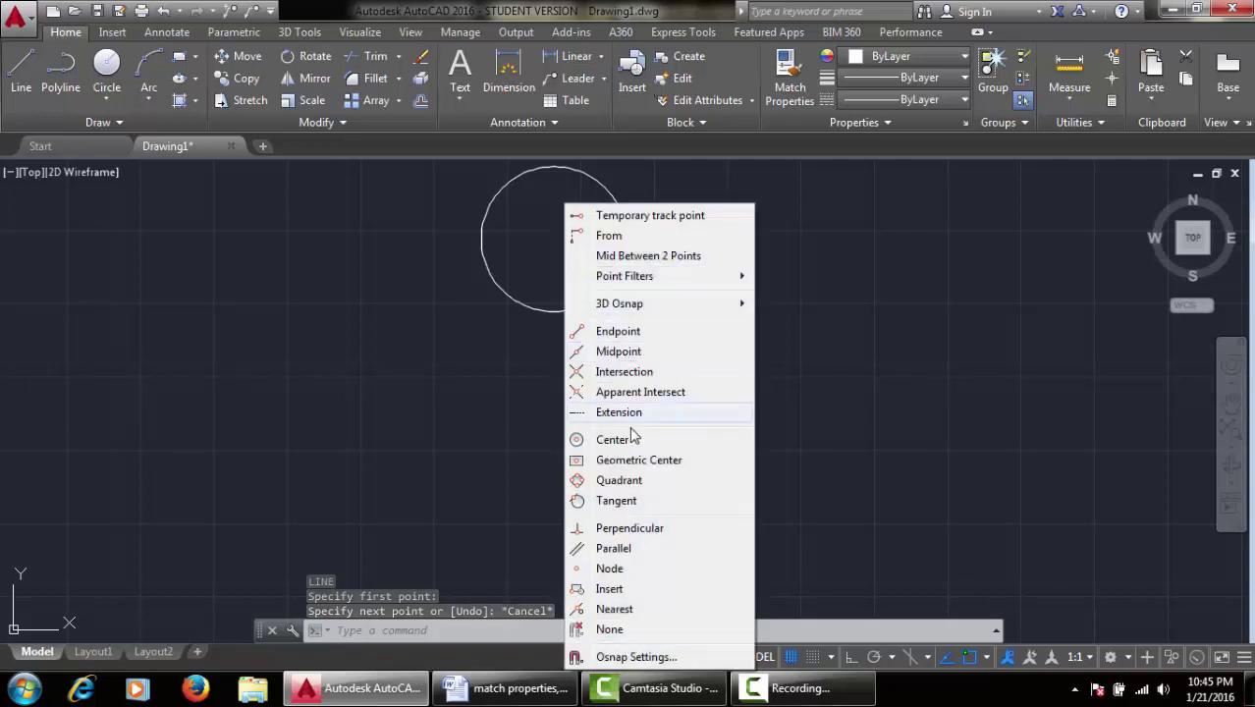
click(619, 480)
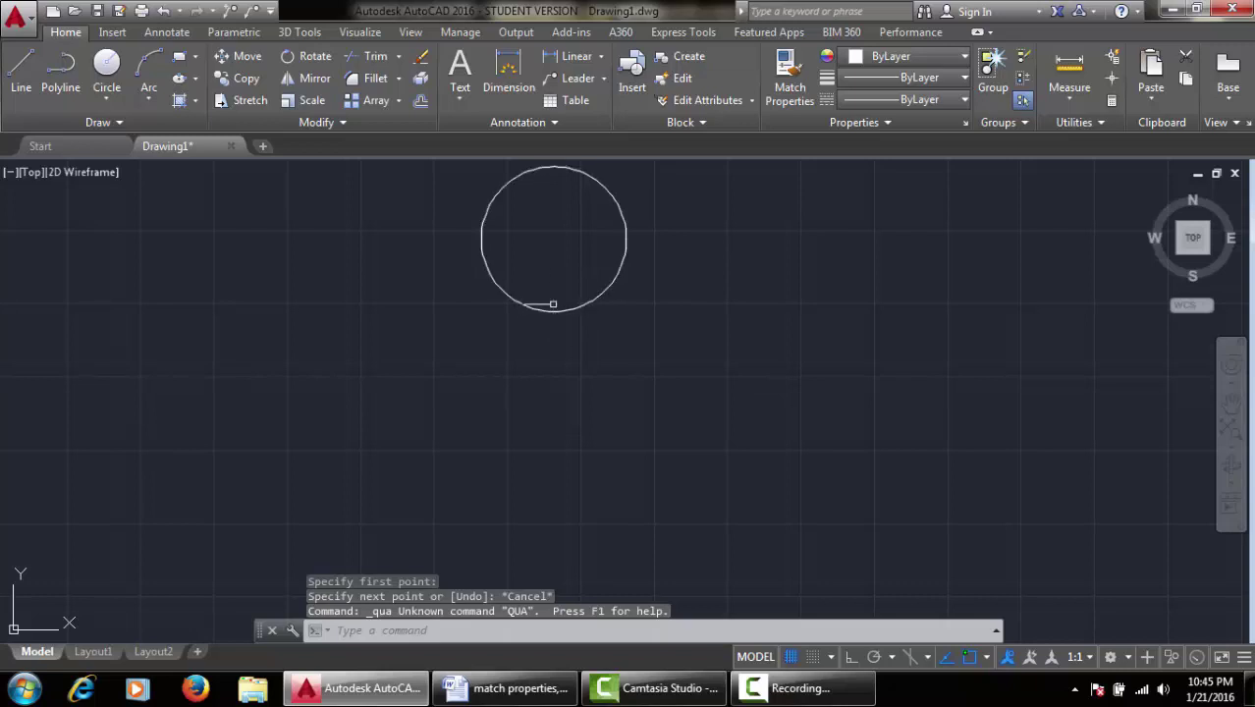
Step: Draw a long vertical line straight down from the circle's bottom quadrant
text(l)
key(Return)
shift+right_click(552, 238)
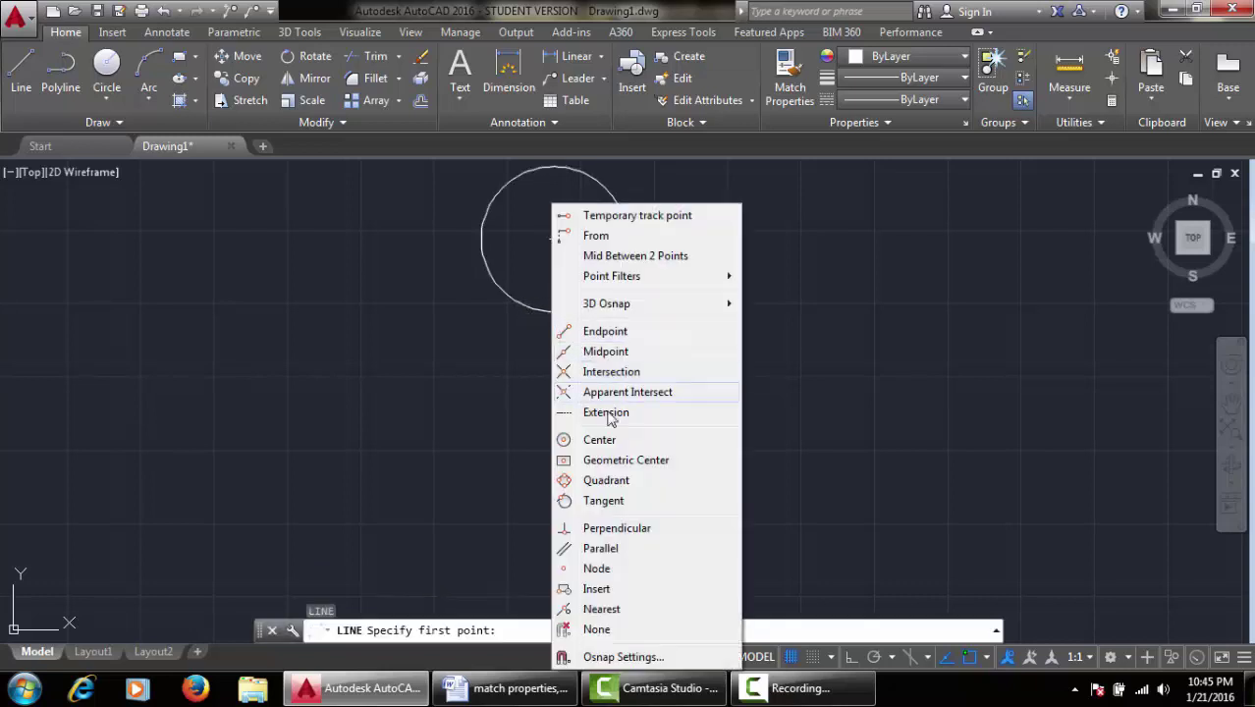
click(619, 480)
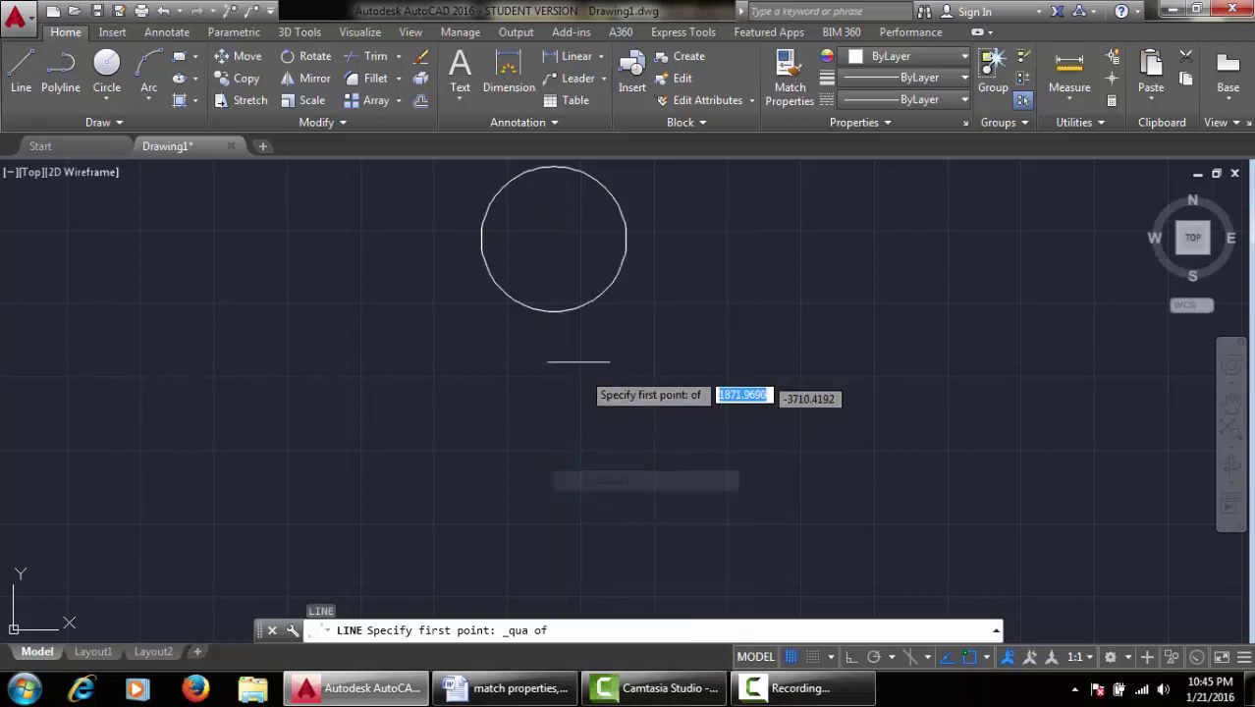
click(553, 313)
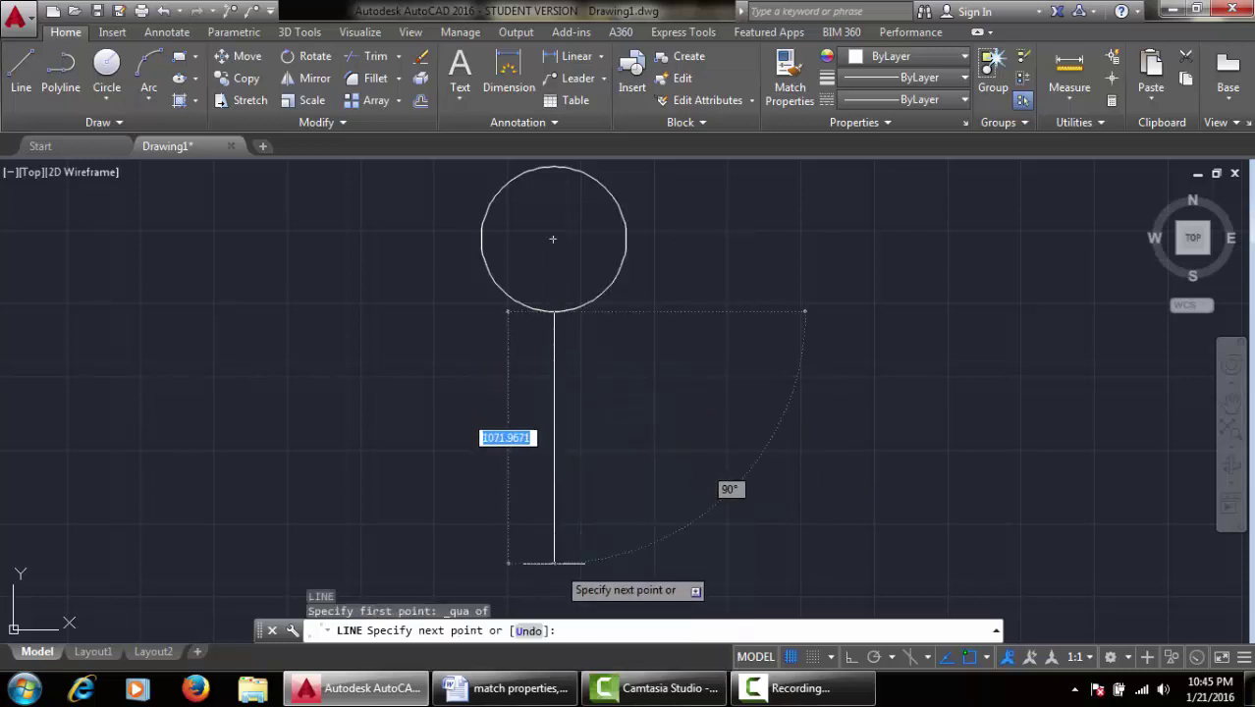
click(555, 565)
key(Escape)
scroll(622, 366, up, 2)
middle_drag(621, 364, 638, 360)
scroll(656, 350, down, 2)
Step: Offset the vertical stem line by 6 to place a copy beside it
text(o)
key(Return)
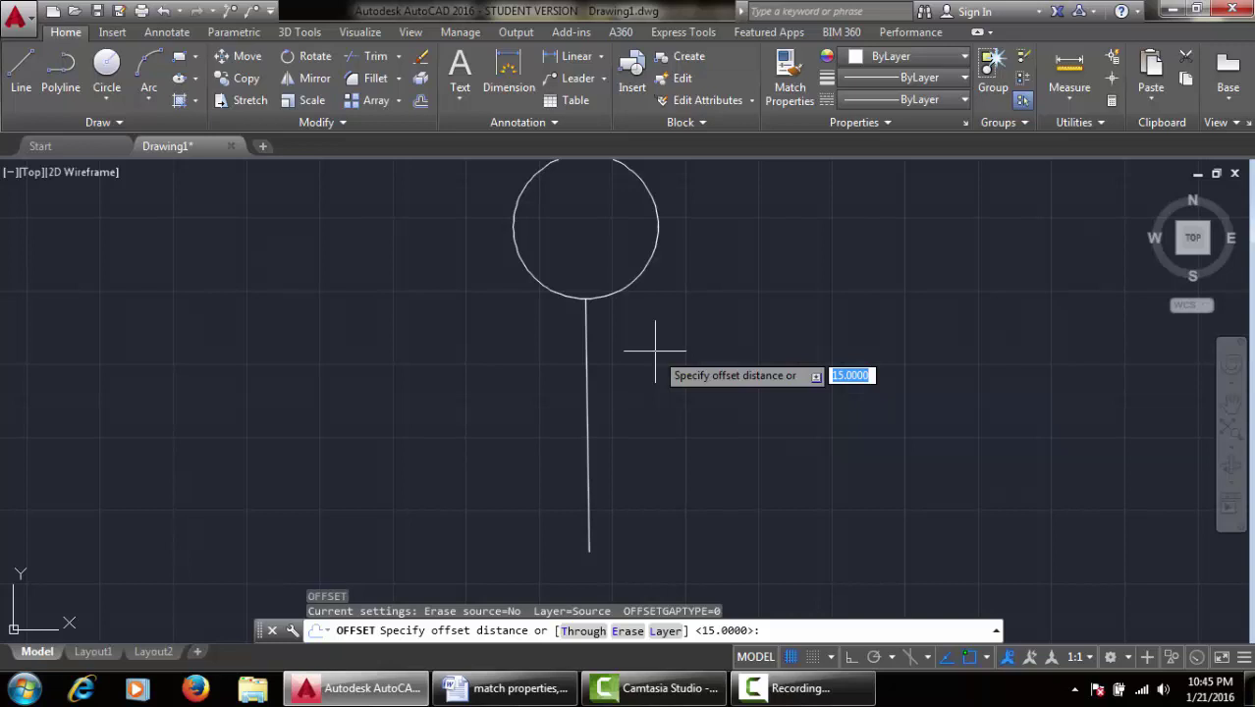
text(6)
key(Return)
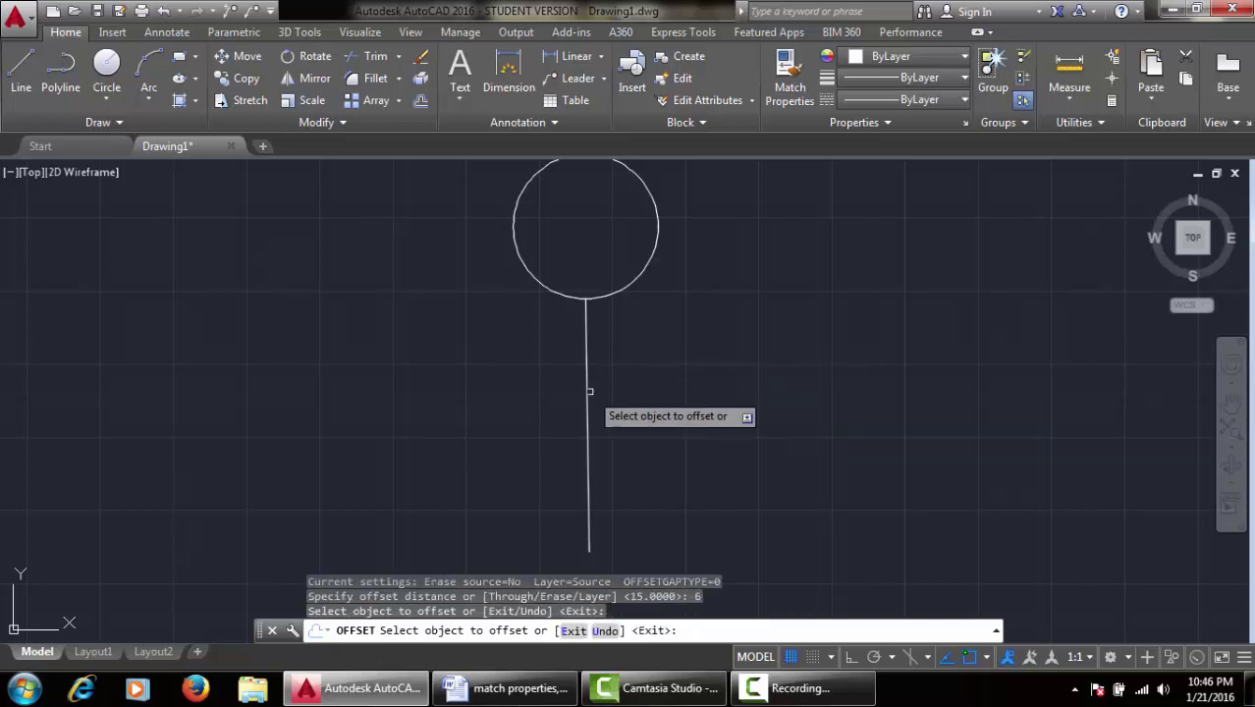
click(589, 391)
click(556, 392)
scroll(591, 366, up, 2)
scroll(591, 366, down, 2)
scroll(590, 366, up, 2)
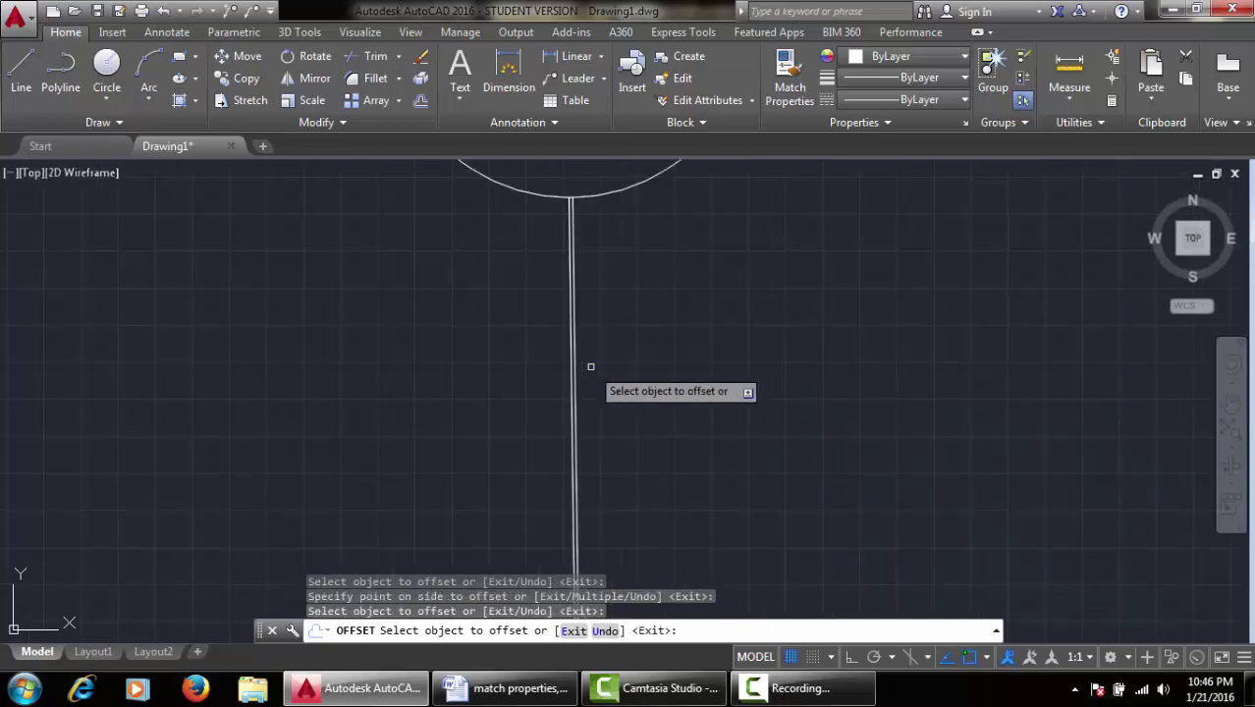
scroll(591, 367, up, 4)
Step: Delete the extra offset copy and recentre the circle and stem in view
key(Escape)
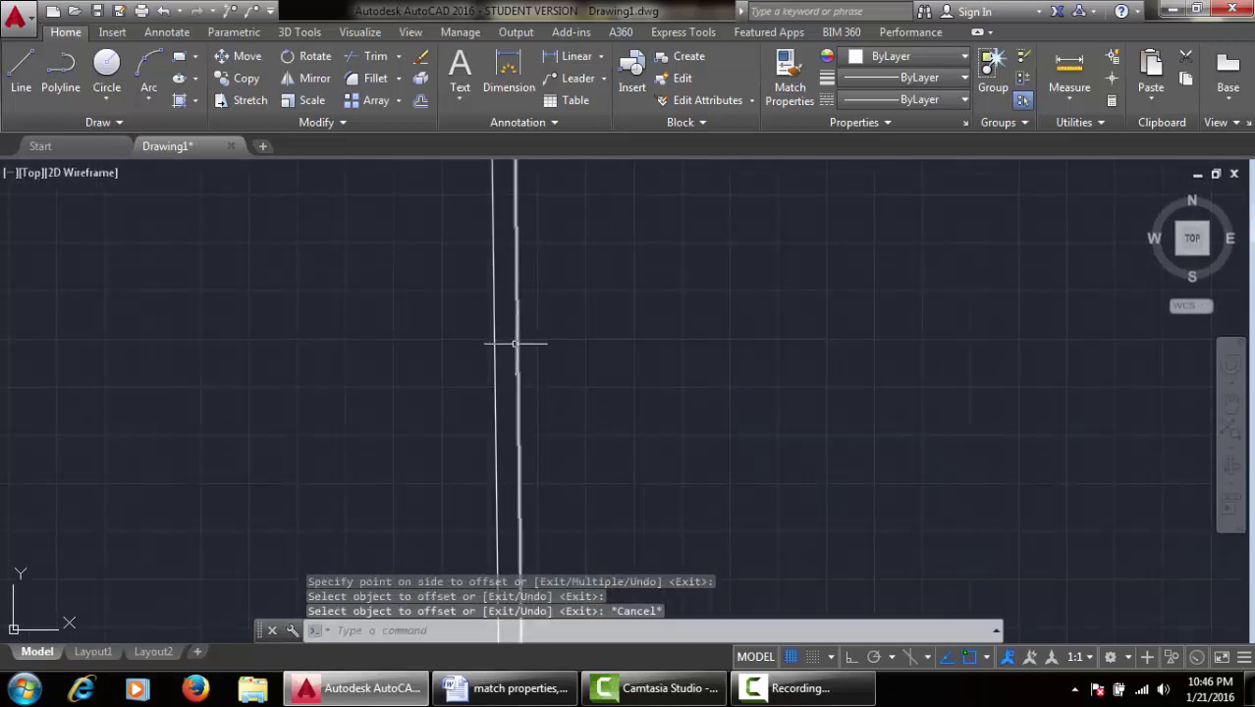
click(516, 344)
key(Delete)
scroll(580, 296, down, 5)
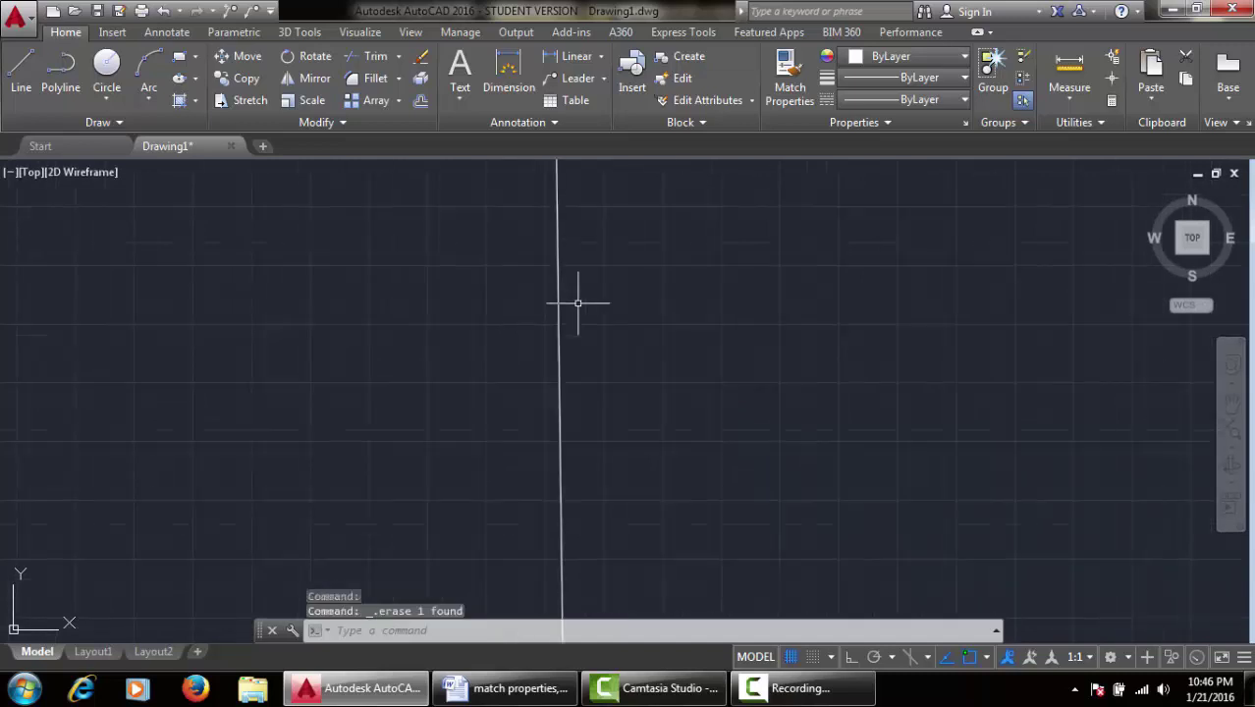
middle_drag(695, 288, 667, 358)
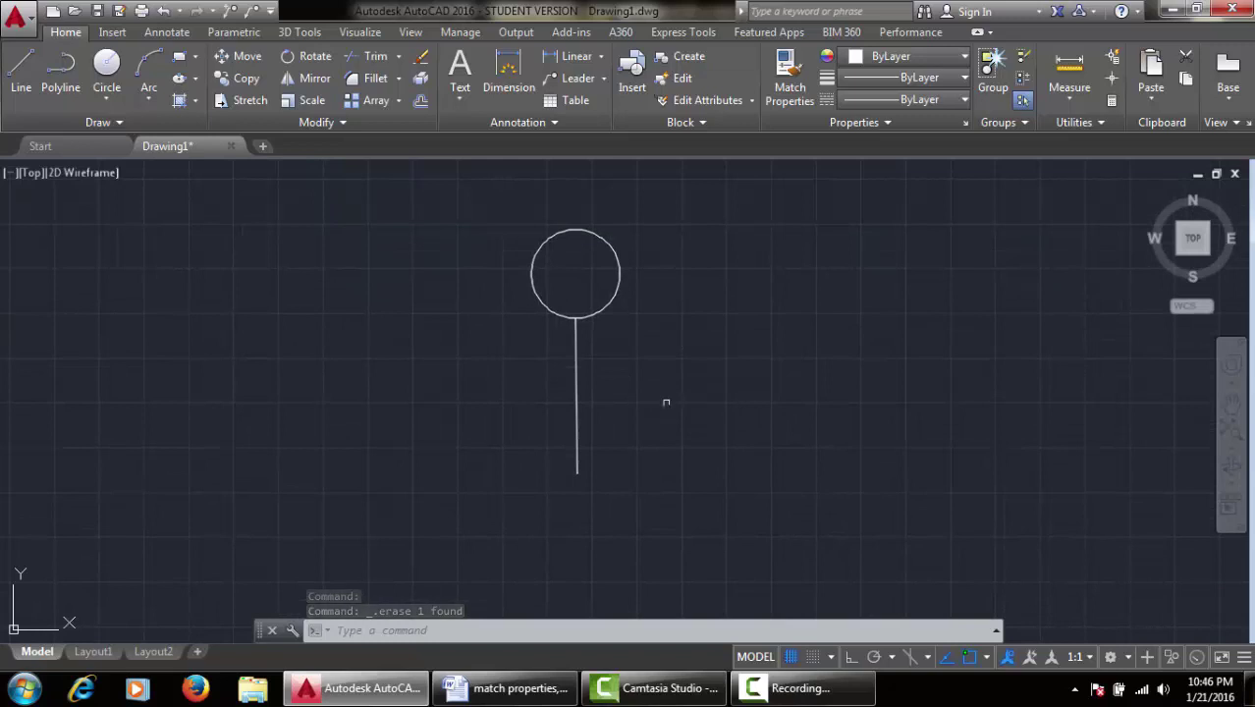
mouse_move(658, 371)
middle_down()
mouse_move(695, 356)
mouse_move(653, 372)
mouse_move(664, 348)
mouse_move(732, 387)
middle_up()
scroll(654, 370, up, 2)
middle_drag(773, 491, 711, 462)
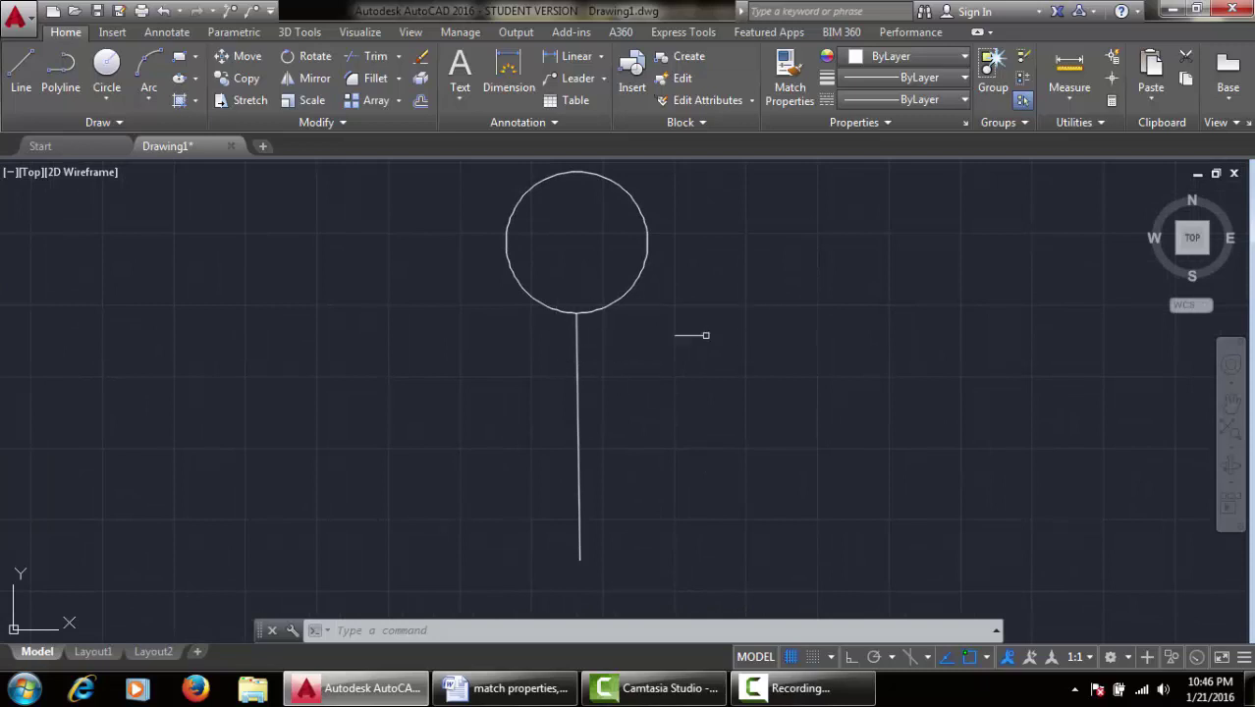
Step: Make a trial offset copy of the stem 20 units to the left, then delete it
text(o)
key(Return)
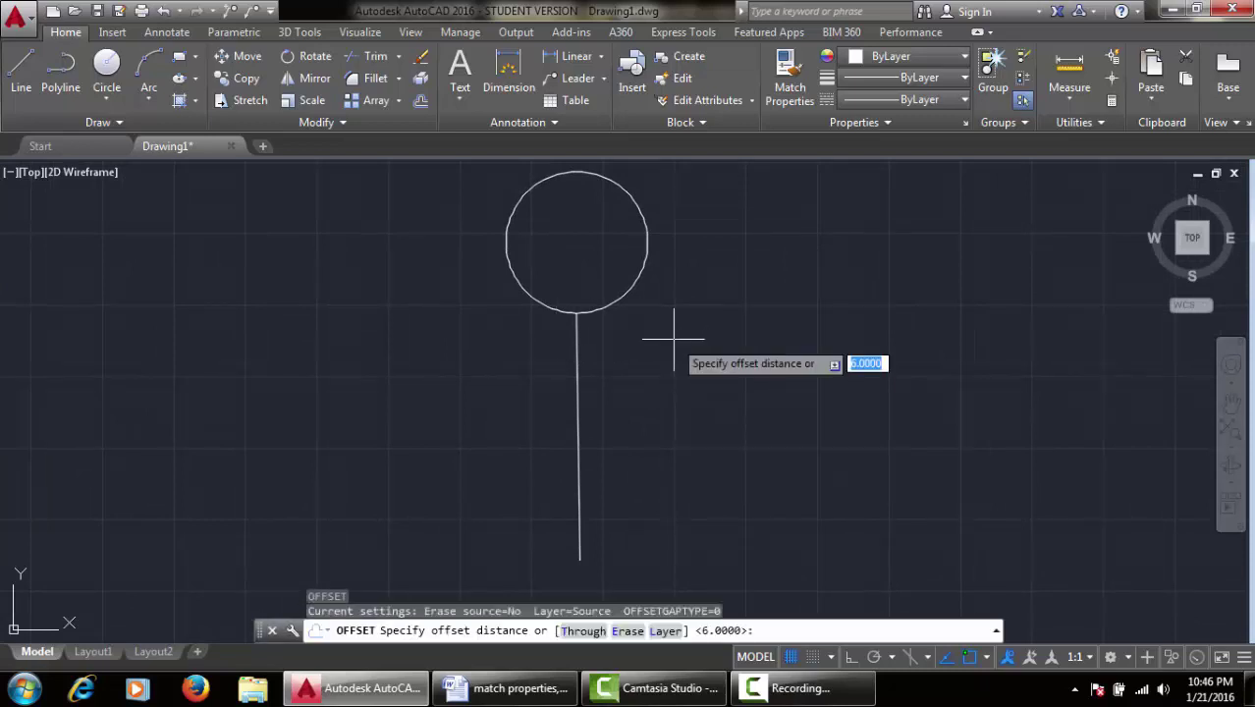
text(20)
key(Return)
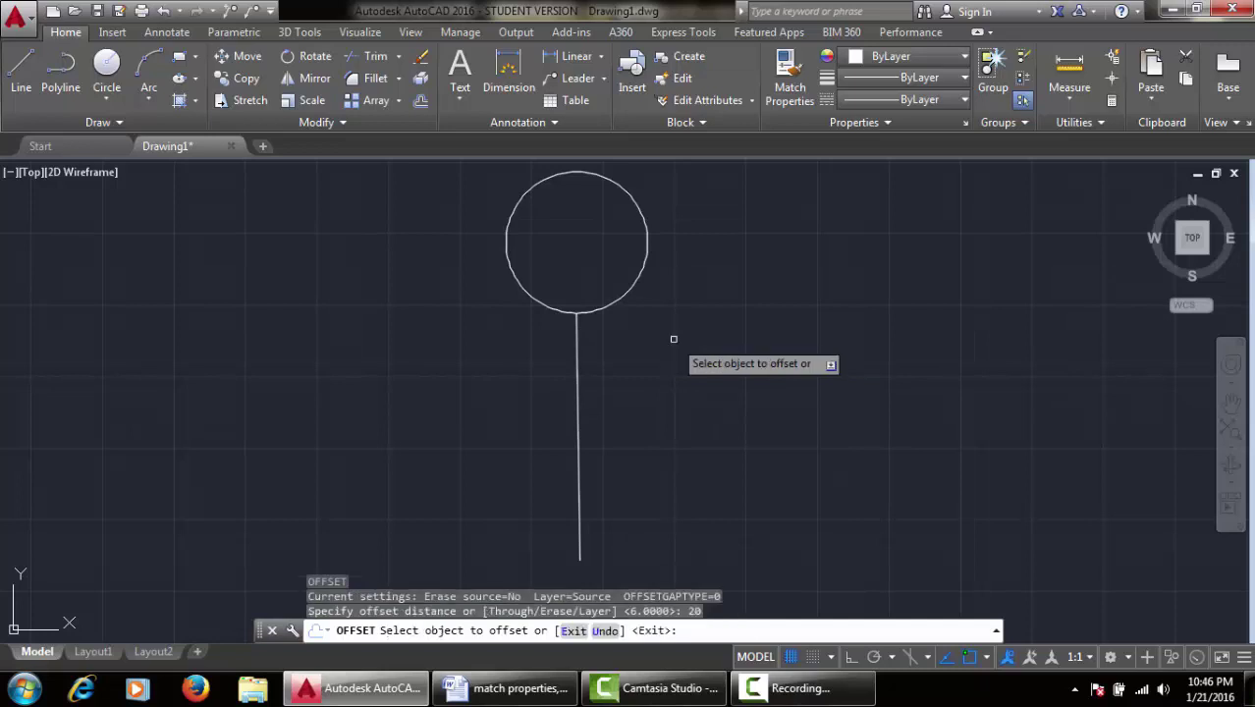
click(576, 378)
click(532, 357)
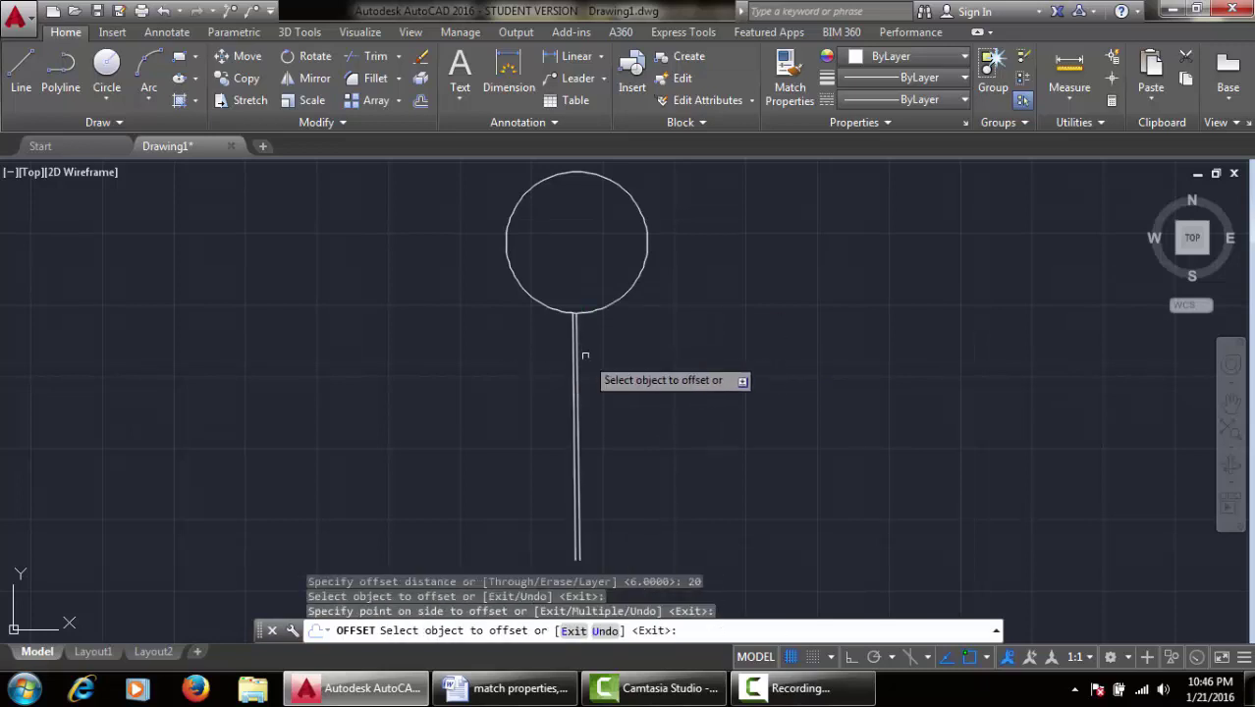
scroll(585, 356, up, 1)
scroll(586, 356, down, 1)
scroll(585, 355, up, 3)
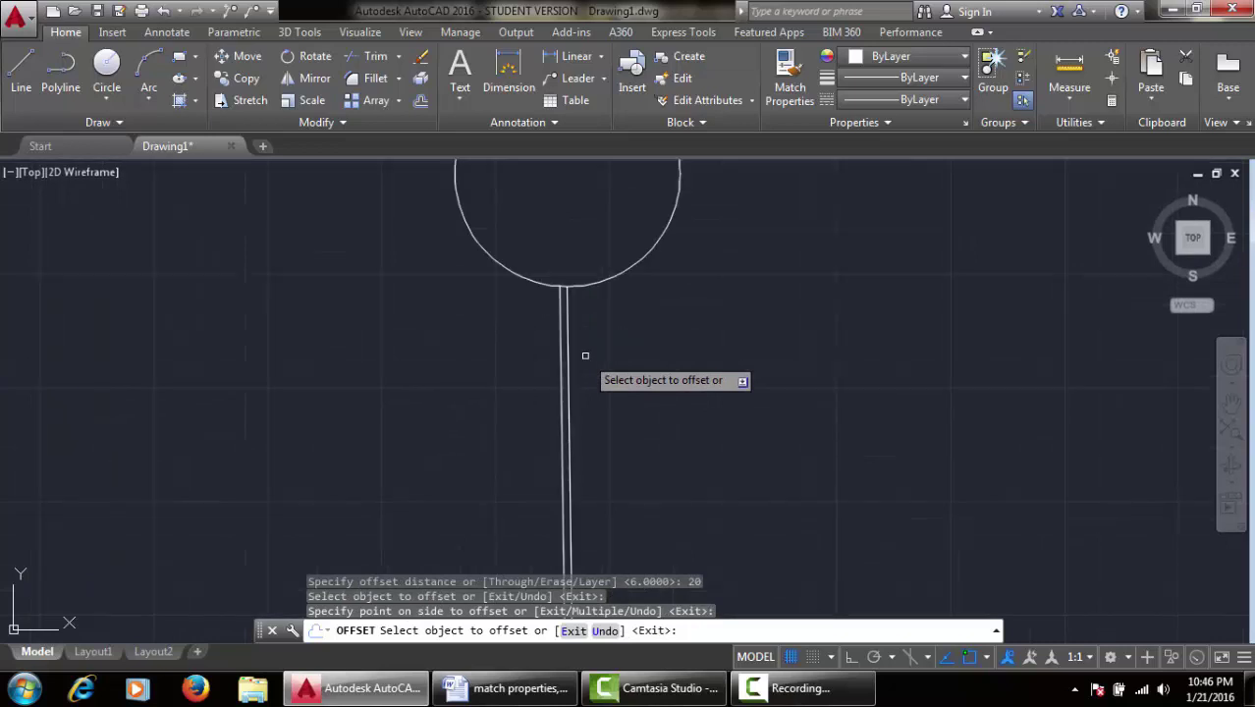
scroll(517, 247, up, 2)
scroll(671, 293, down, 2)
scroll(760, 315, down, 1)
middle_drag(760, 314, 633, 339)
key(Escape)
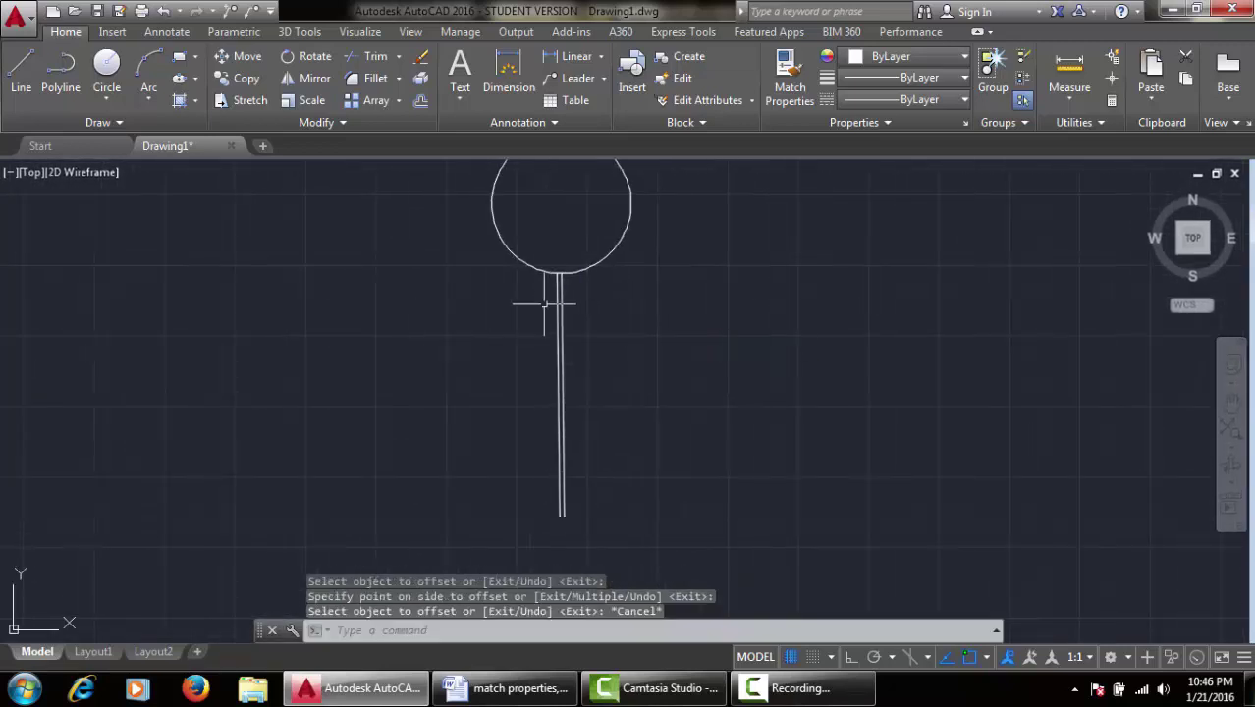
click(557, 311)
key(Delete)
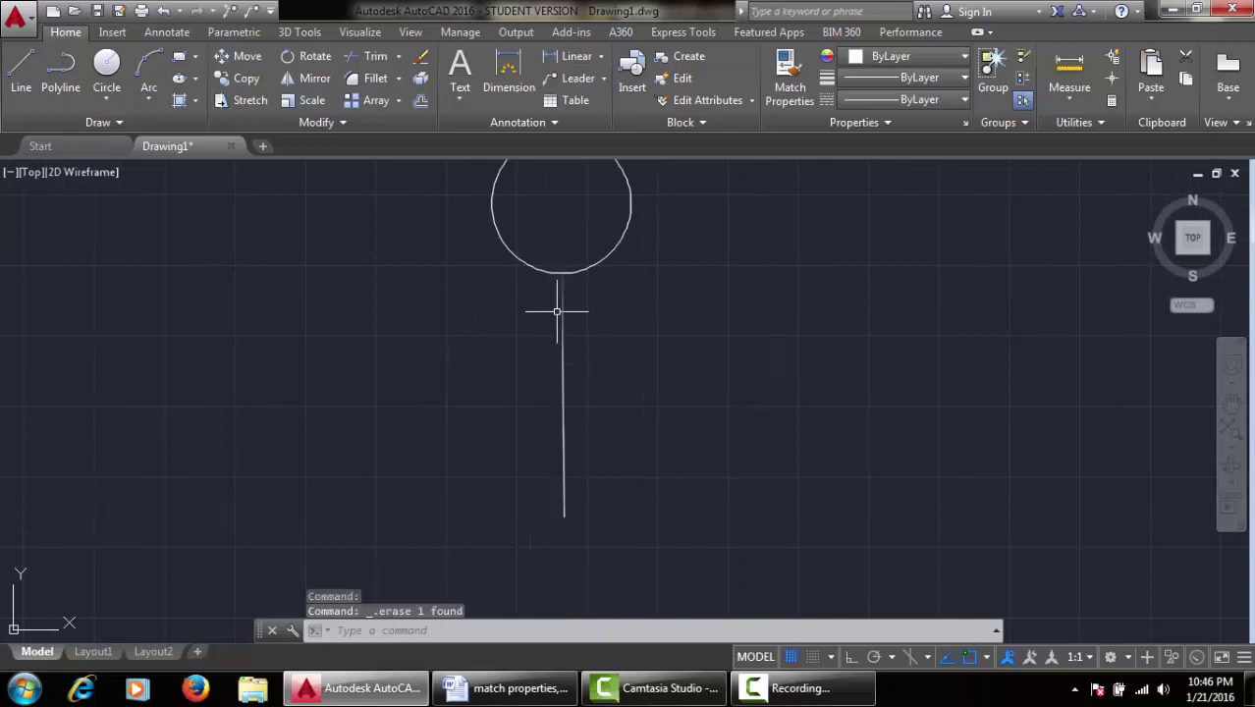
Step: Offset the stem 60 units to the left and 60 units to the right
text(o)
key(Return)
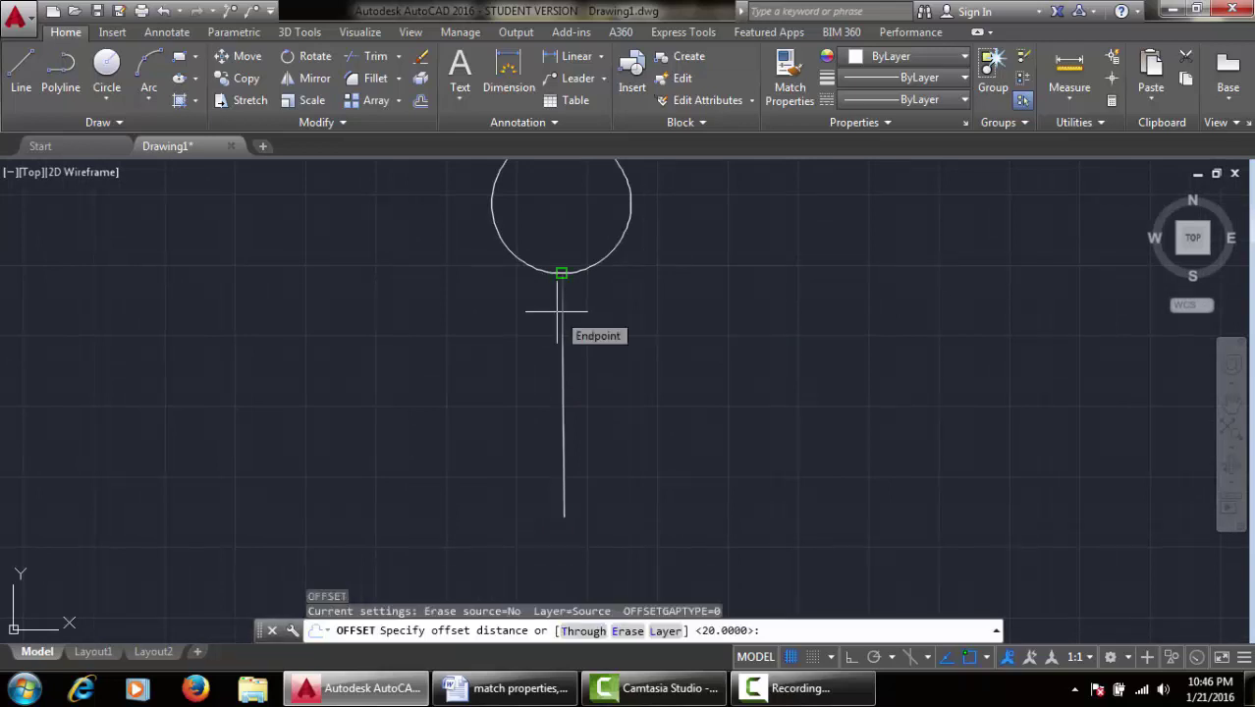
text(60)
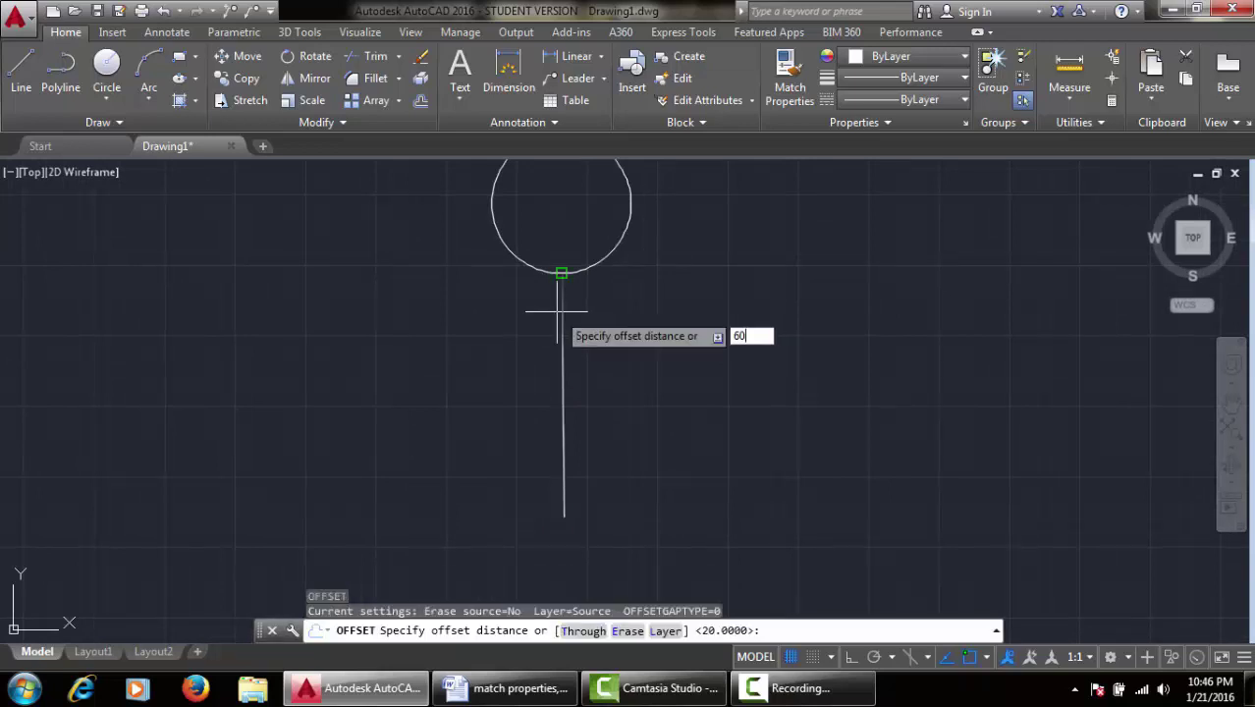
key(Return)
click(564, 307)
click(526, 324)
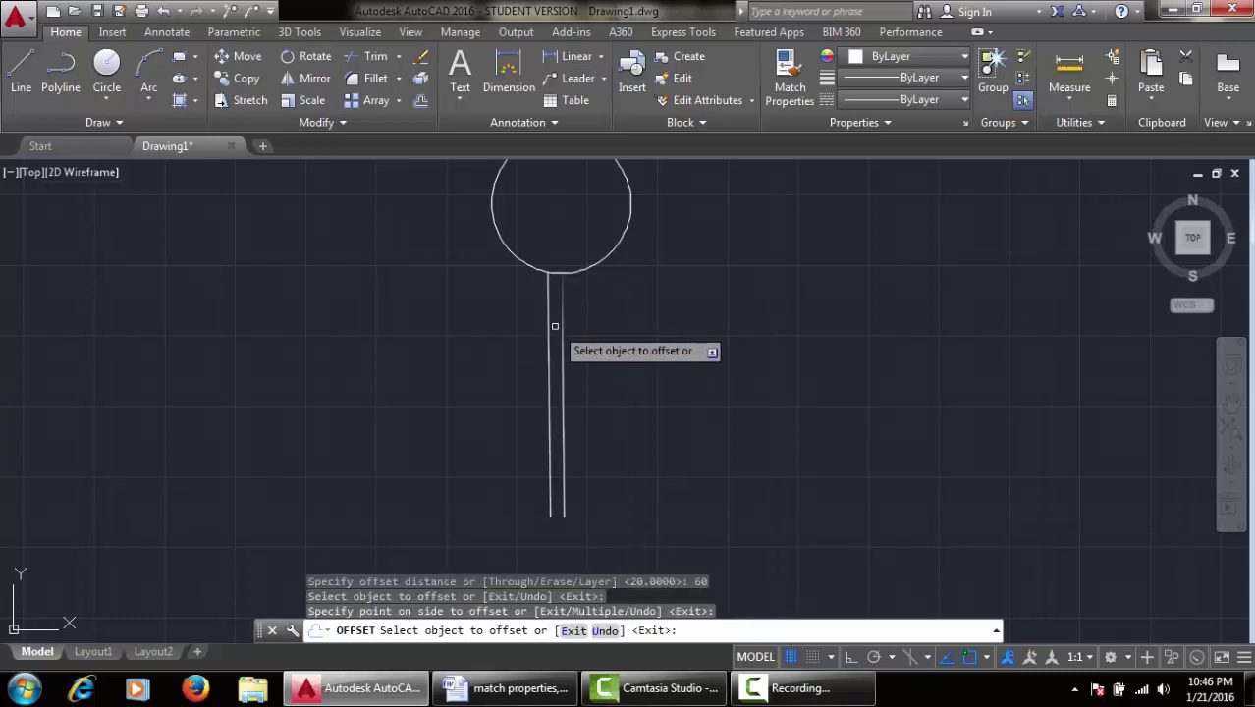
click(563, 324)
click(603, 306)
key(Escape)
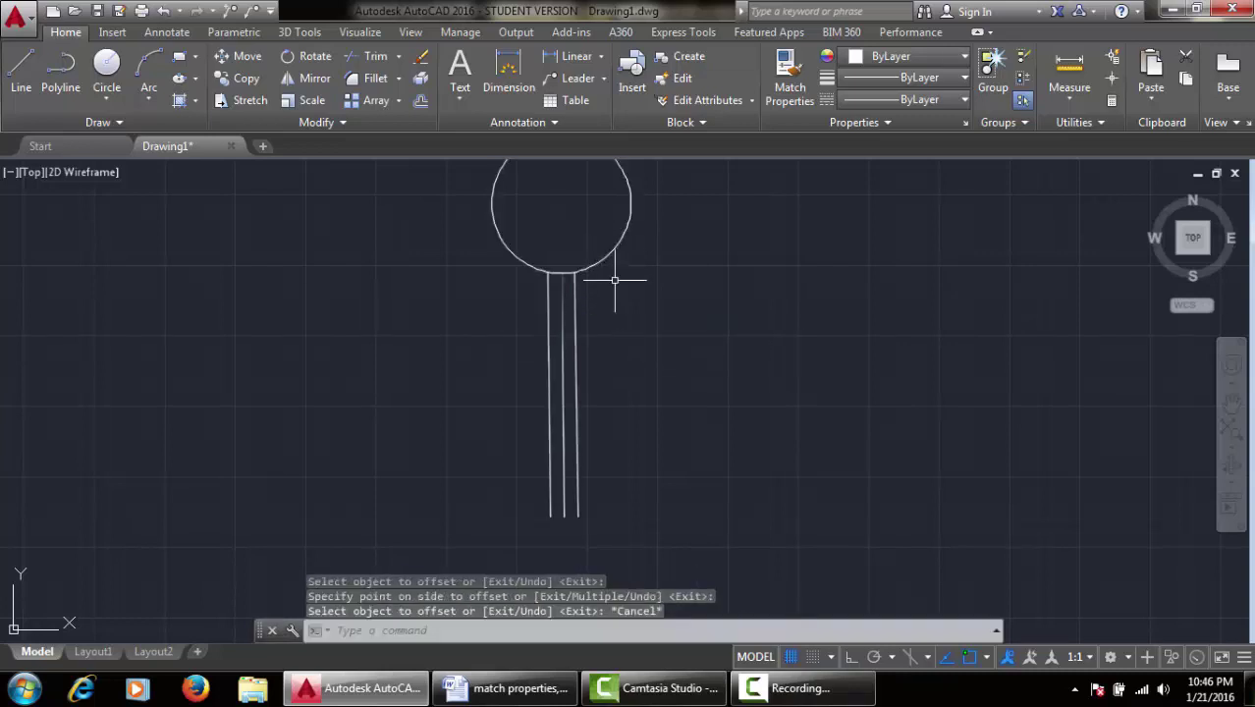
scroll(558, 283, up, 2)
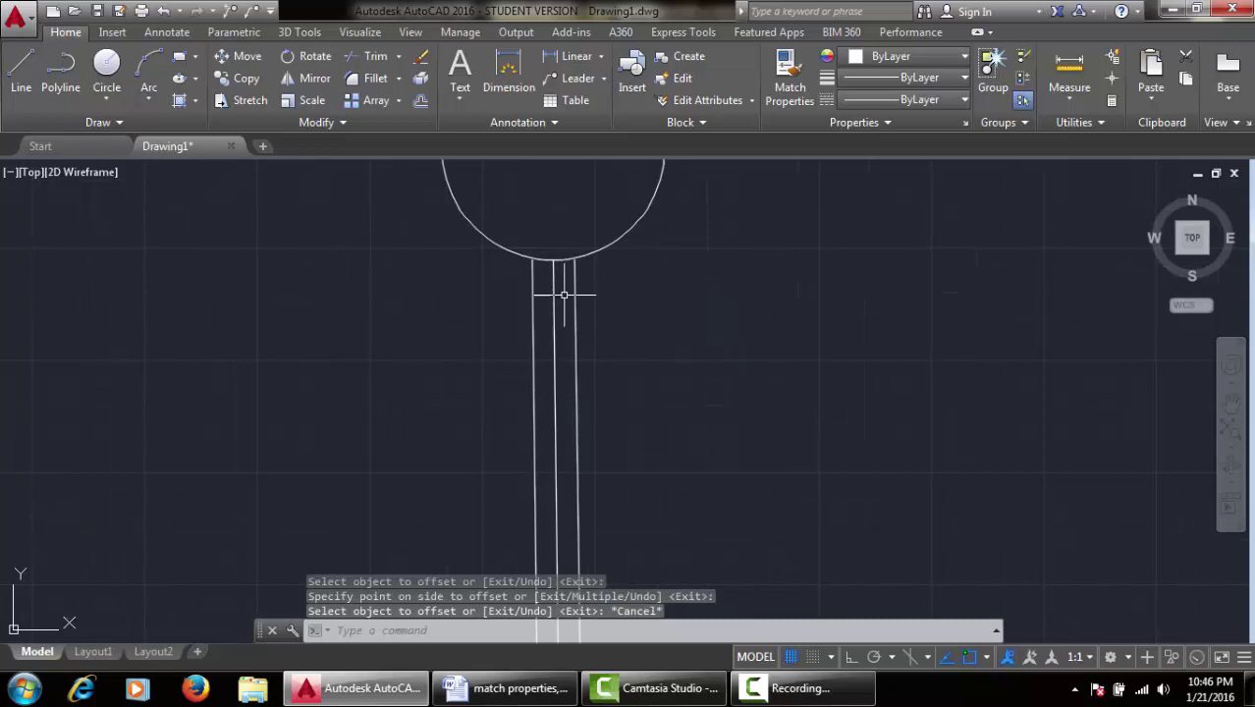
scroll(552, 275, up, 1)
mouse_move(553, 275)
middle_down()
mouse_move(582, 230)
mouse_move(572, 214)
mouse_move(586, 272)
mouse_move(600, 213)
middle_up()
scroll(586, 275, up, 3)
scroll(580, 255, up, 2)
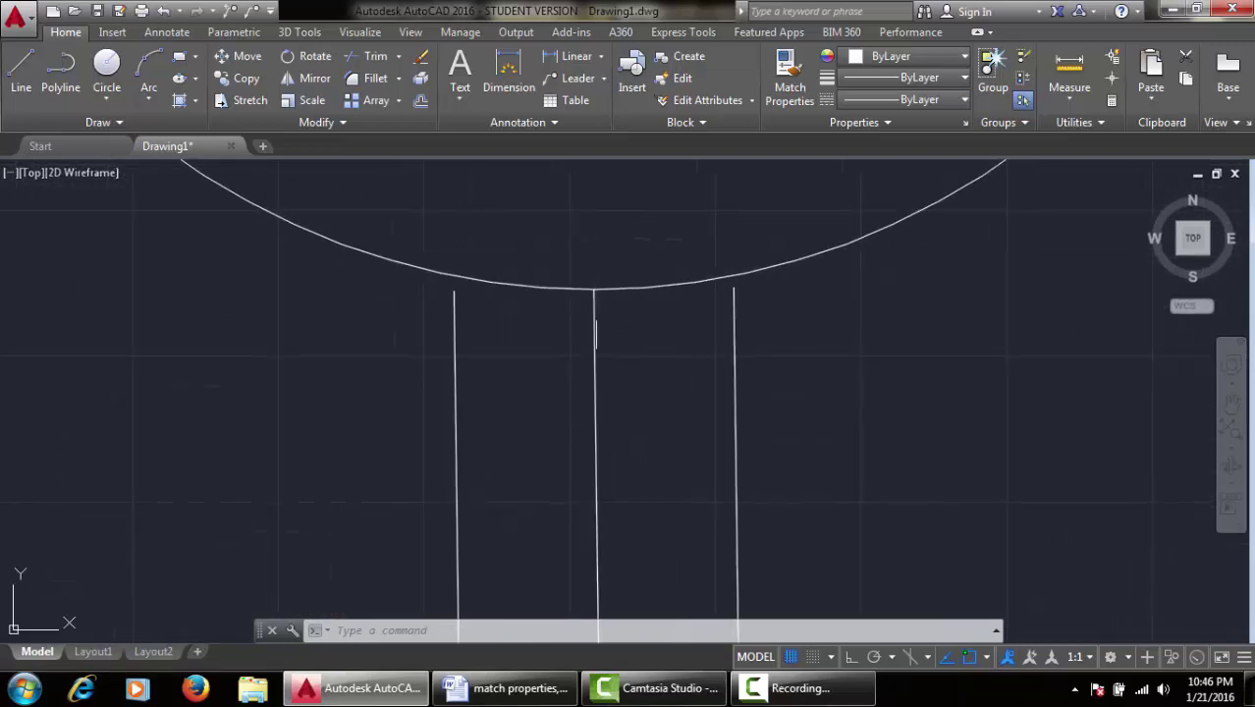
scroll(593, 299, up, 3)
scroll(586, 258, up, 2)
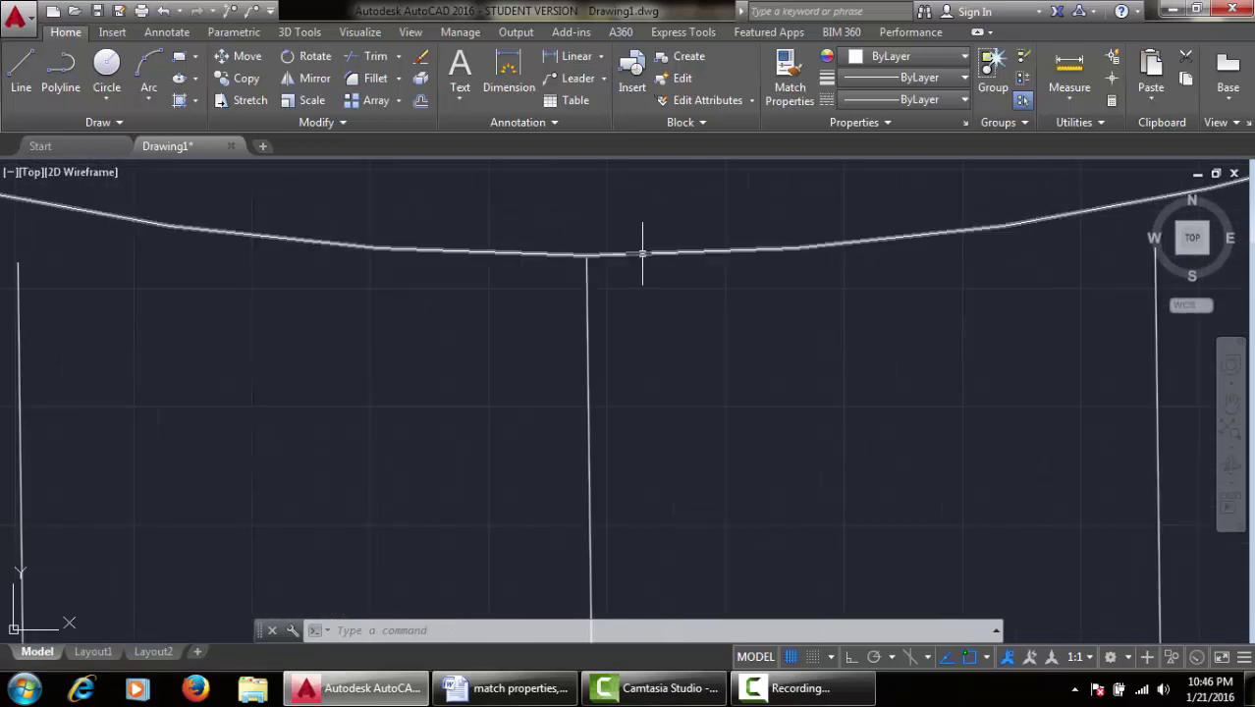
scroll(658, 254, down, 6)
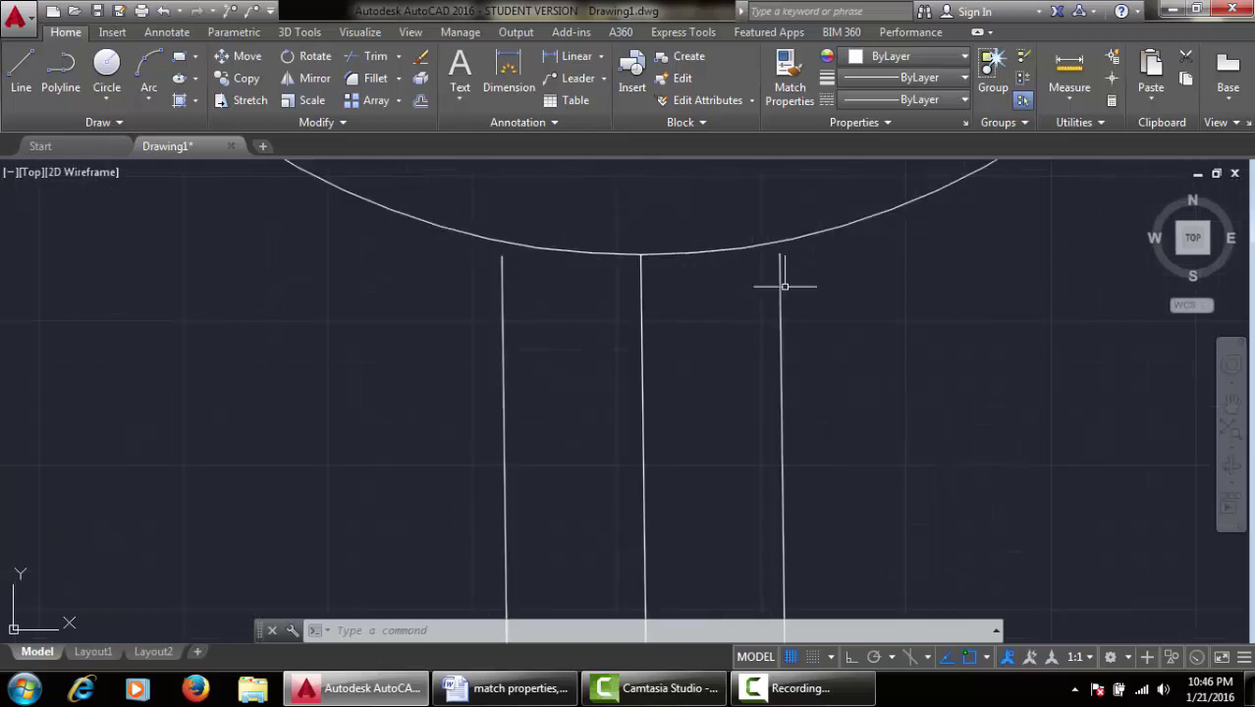
scroll(693, 218, down, 10)
mouse_move(821, 196)
middle_down()
mouse_move(748, 277)
mouse_move(723, 266)
mouse_move(720, 307)
middle_up()
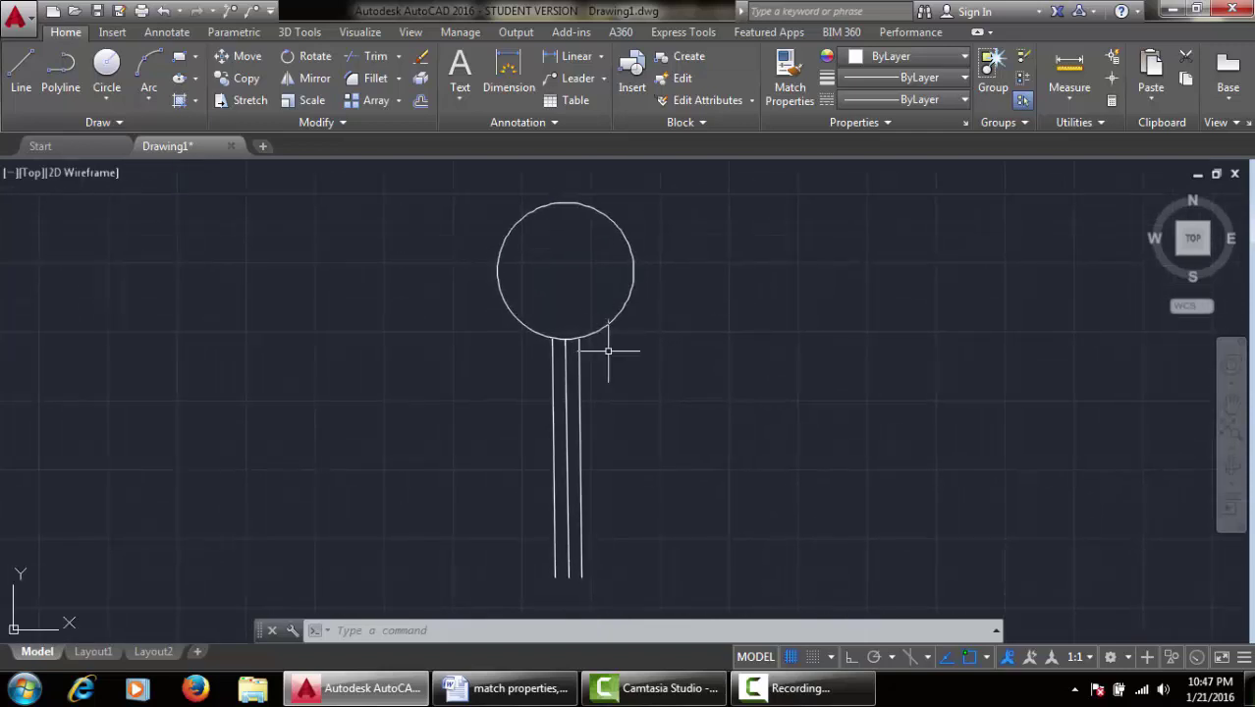
scroll(619, 353, up, 2)
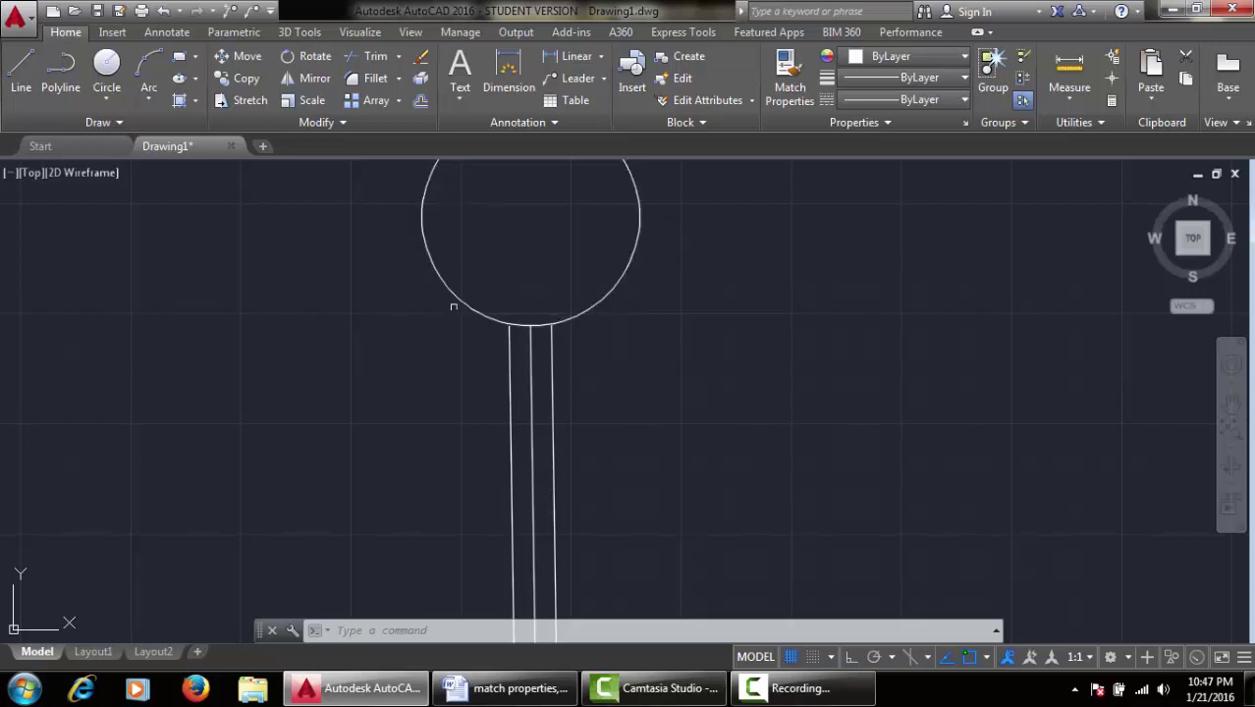
scroll(506, 336, up, 6)
scroll(545, 301, up, 2)
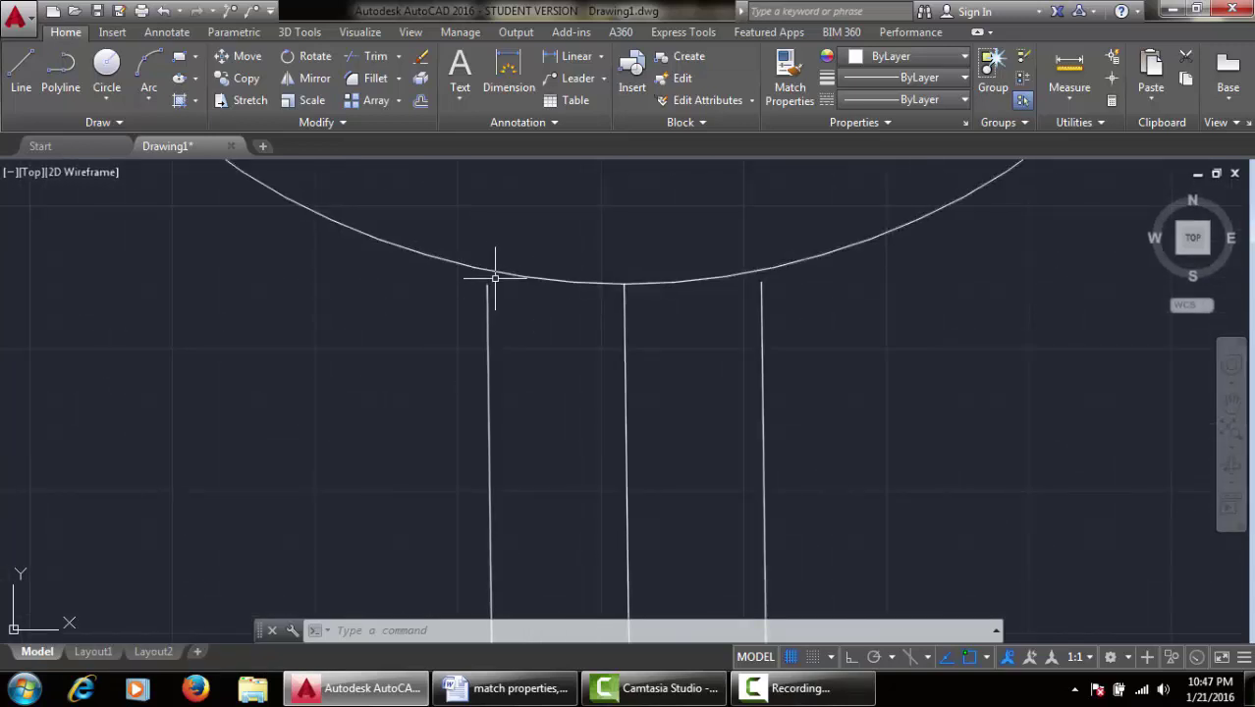
middle_drag(527, 336, 531, 353)
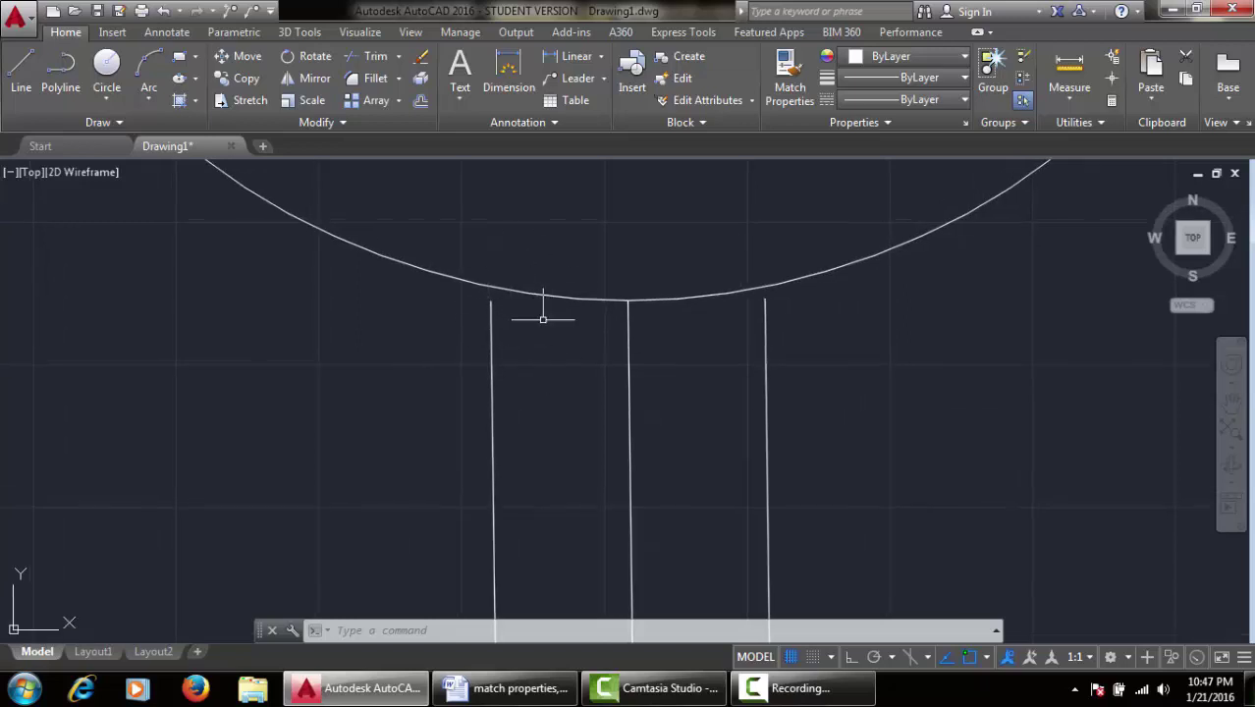
scroll(540, 310, up, 2)
scroll(535, 291, up, 2)
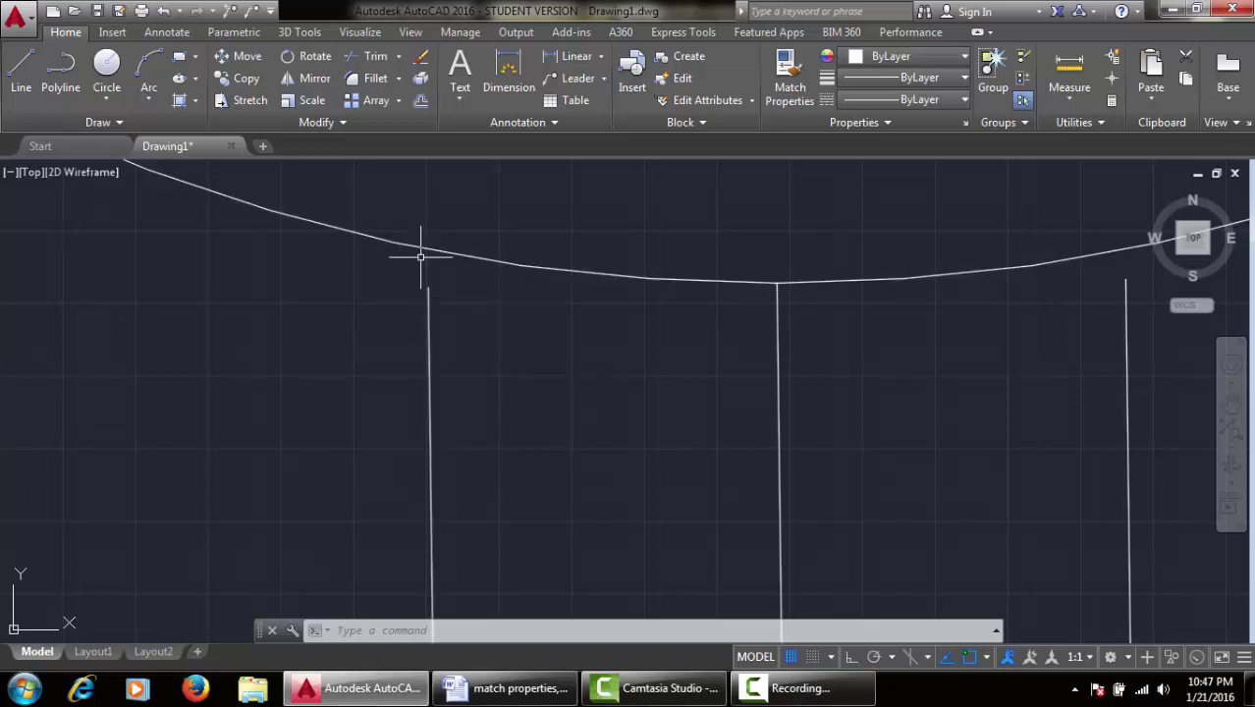
Step: Extend the left and right offset lines up to the circle boundary with EX
text(ex)
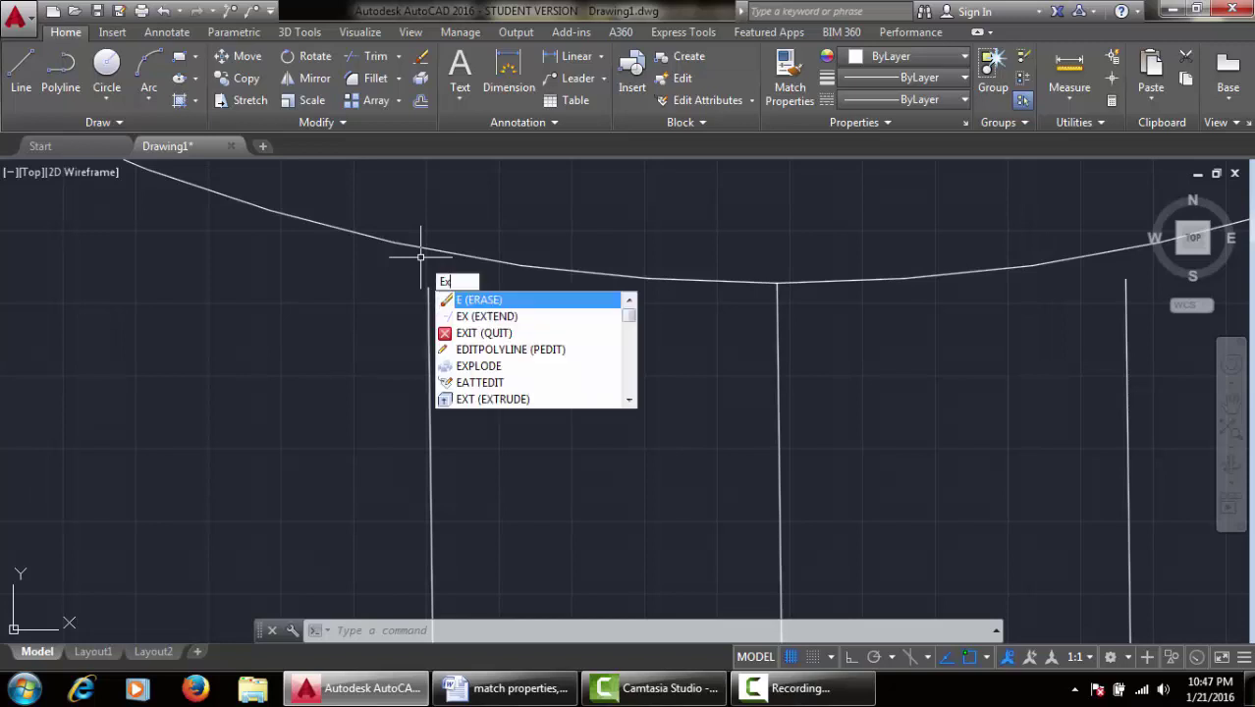
key(Return)
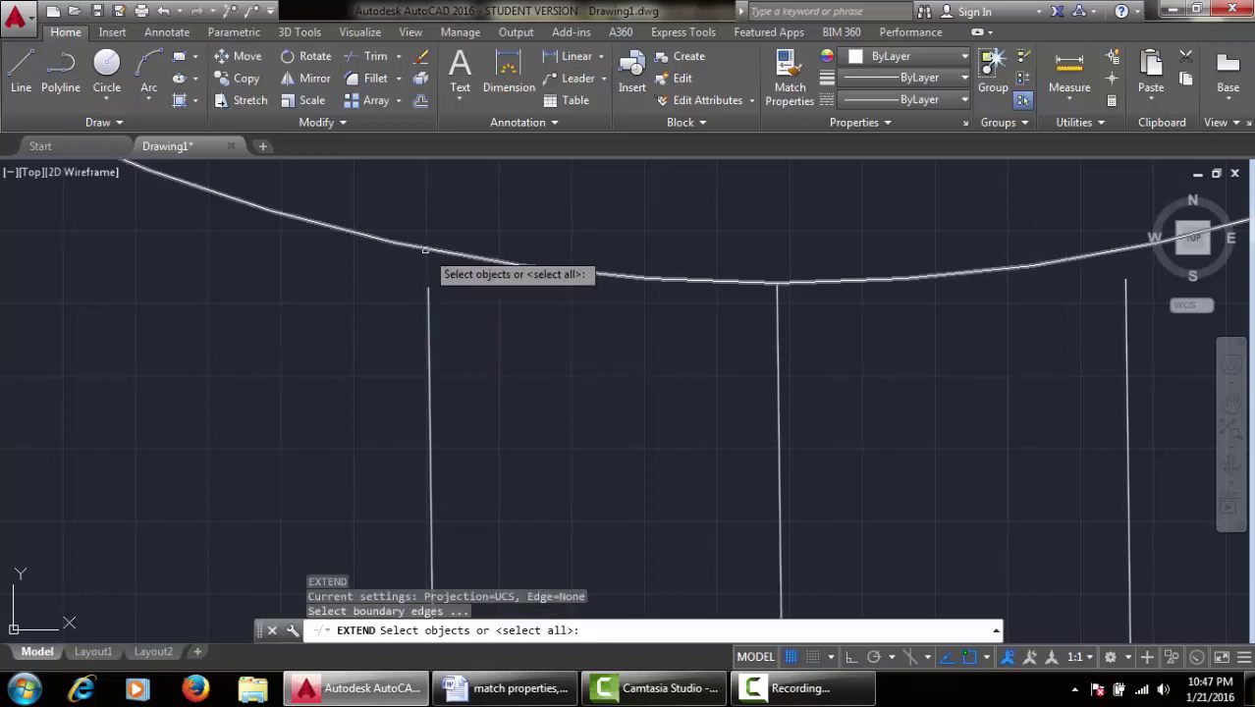
click(426, 249)
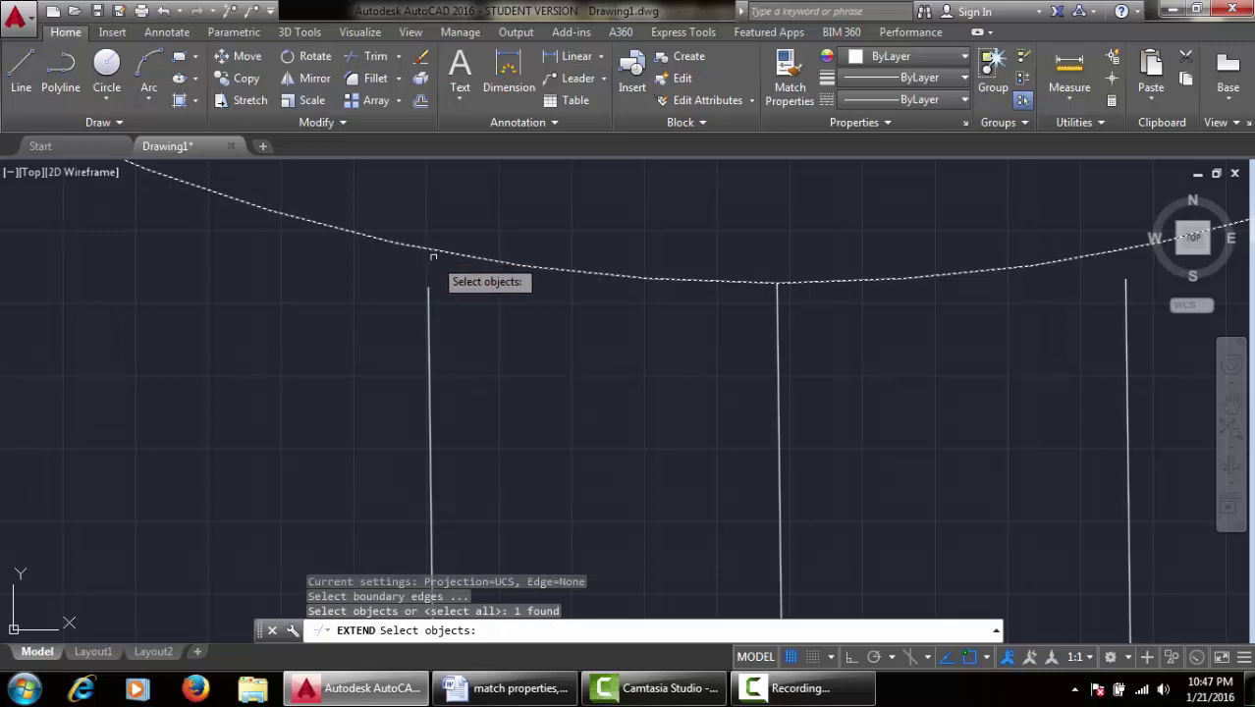
key(Return)
click(428, 332)
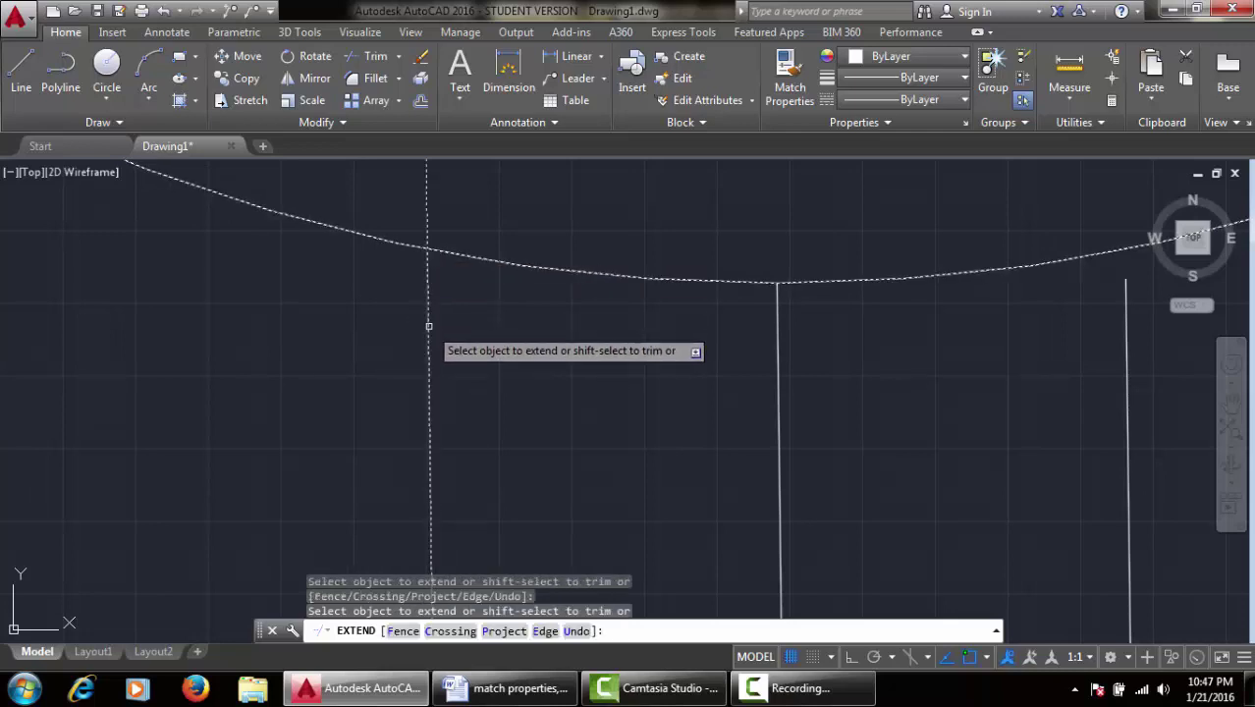
click(1127, 335)
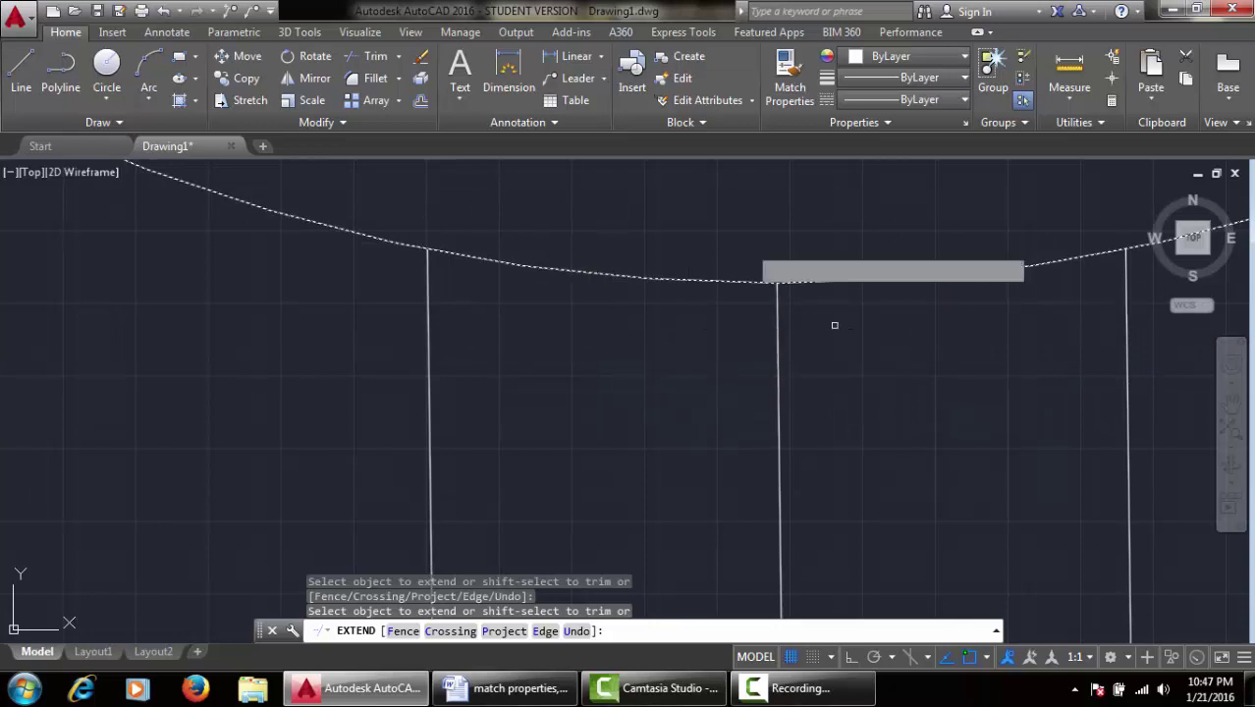
scroll(654, 232, up, 5)
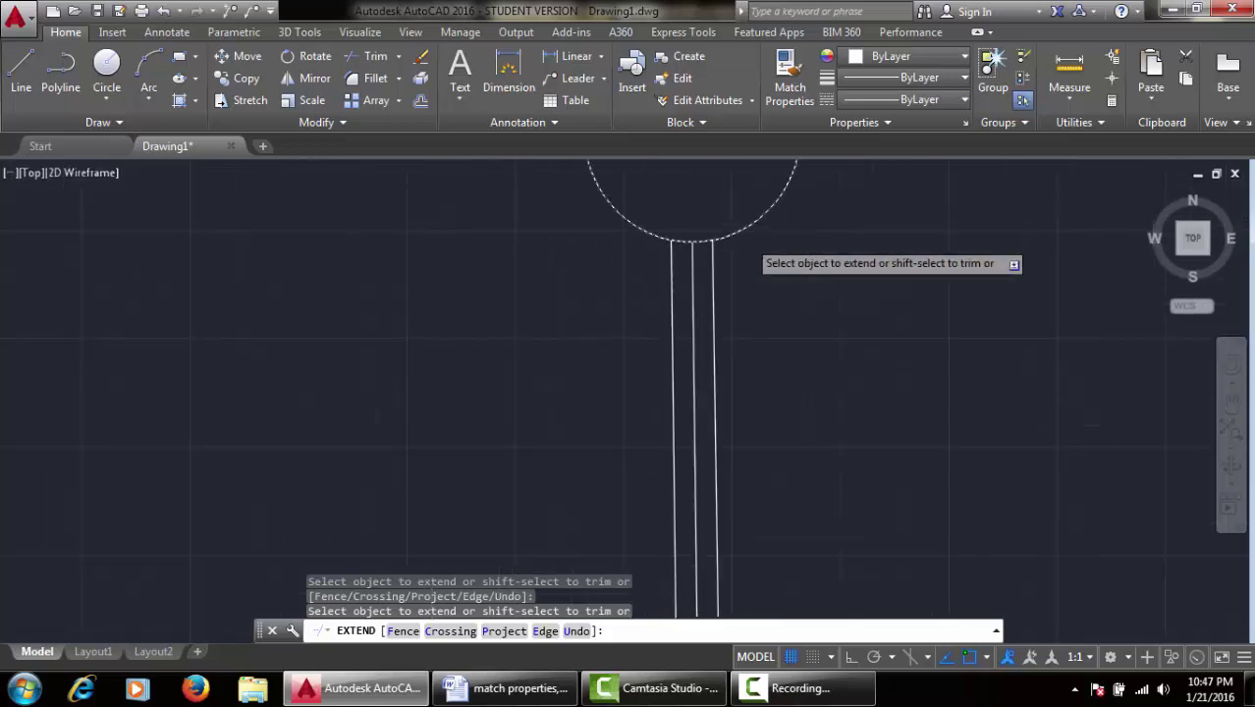
right_click(815, 225)
click(847, 240)
Step: Erase the circle and all three lines, then highlight Hatch in Word's commands table
mouse_move(842, 237)
middle_down()
mouse_move(747, 283)
mouse_move(638, 291)
middle_up()
click(482, 208)
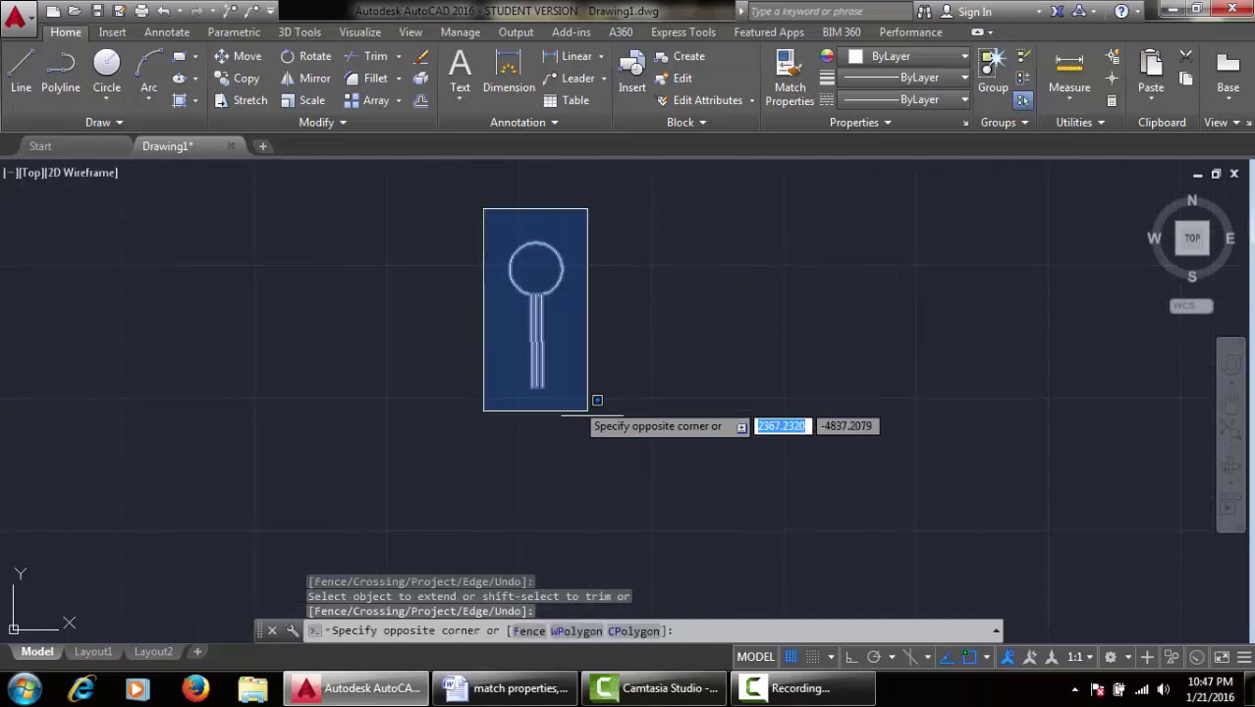
click(609, 433)
key(Delete)
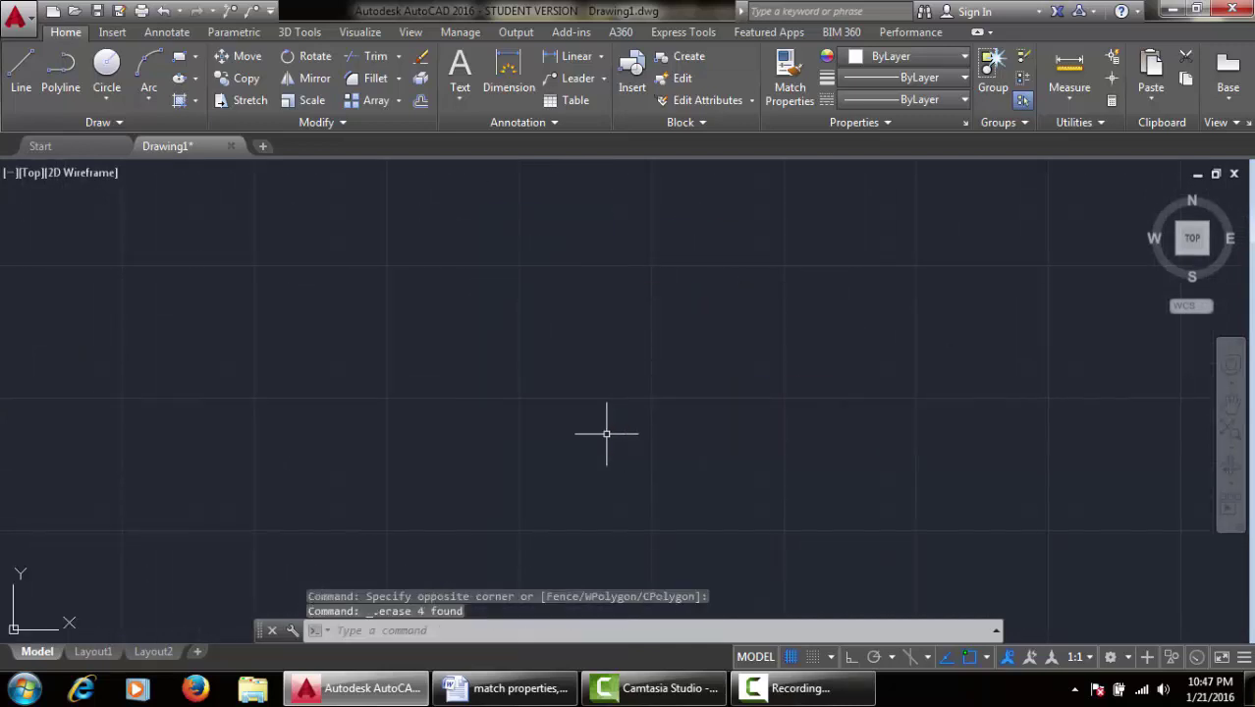
click(511, 687)
drag(386, 366, 334, 367)
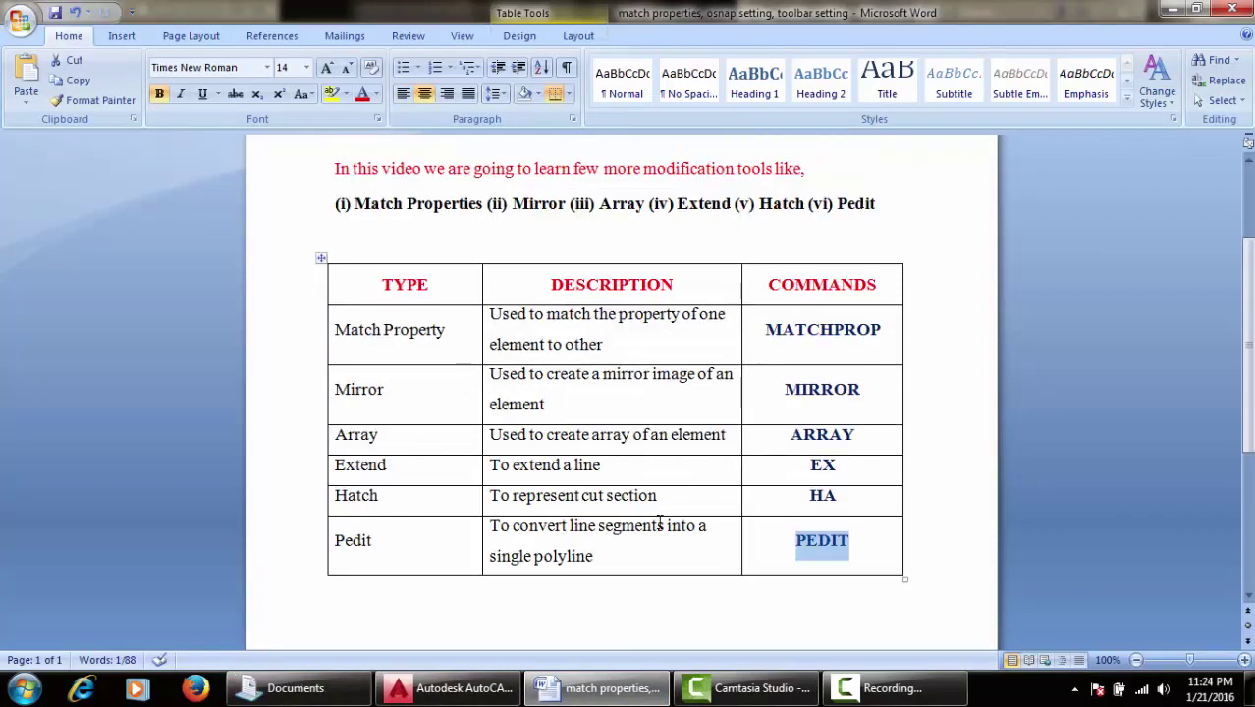
Step: Highlight the HA command and the word Hatch in the table, then return to AutoCAD
click(664, 504)
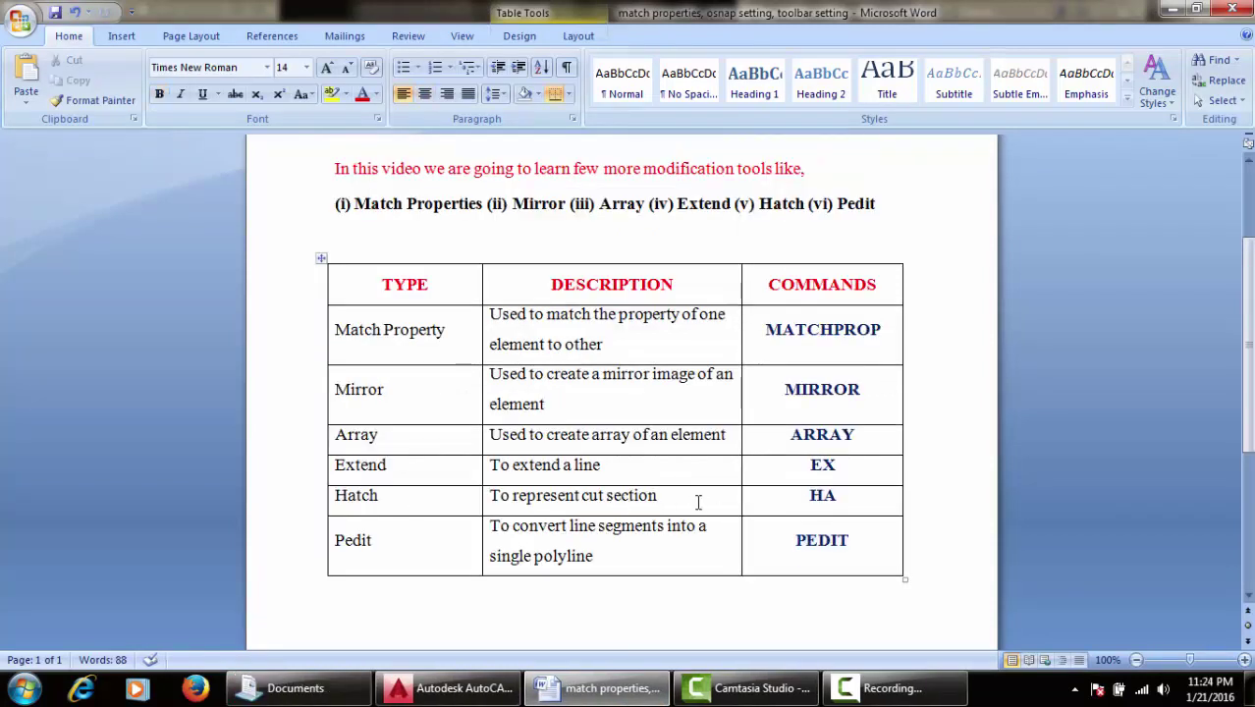
drag(805, 498, 837, 498)
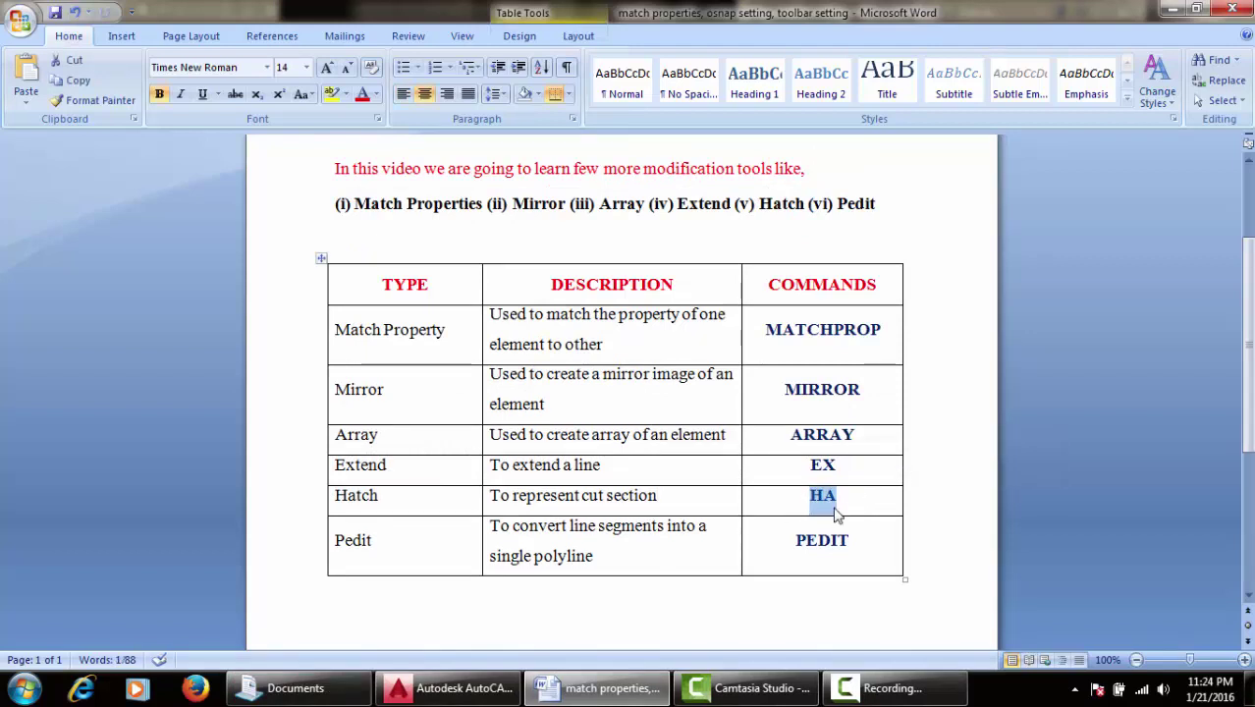
click(415, 499)
drag(415, 499, 334, 499)
click(426, 493)
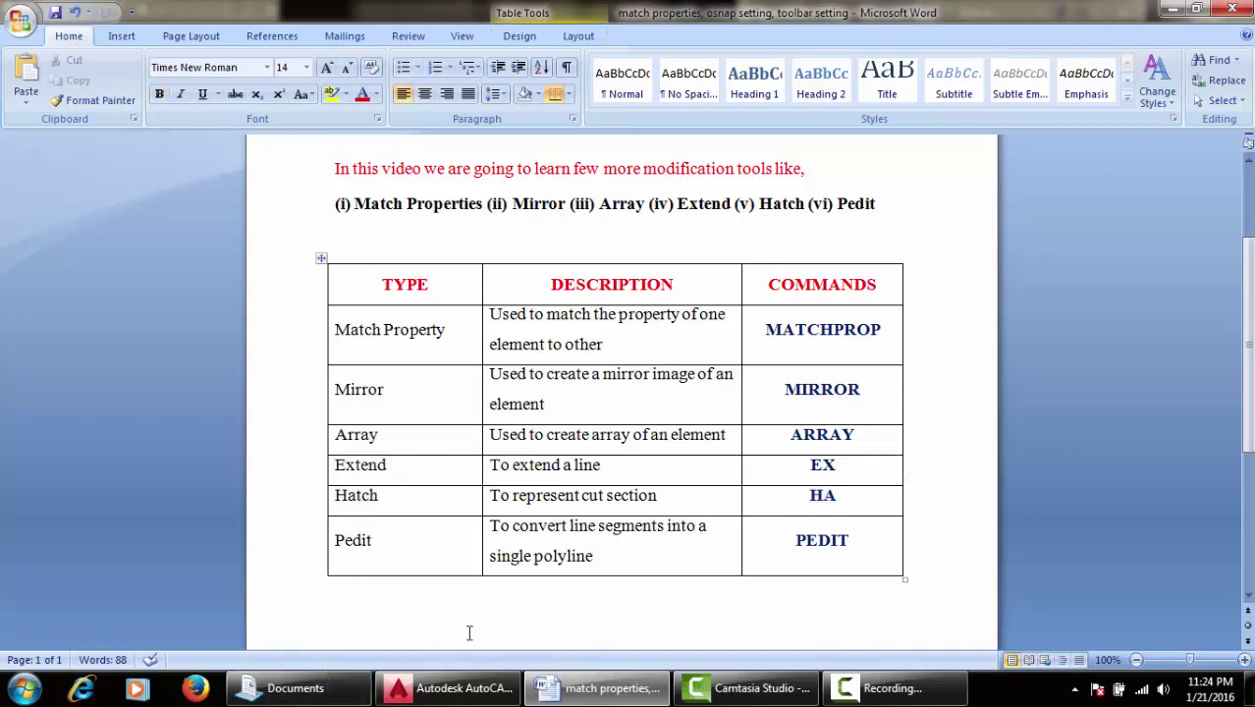
click(451, 688)
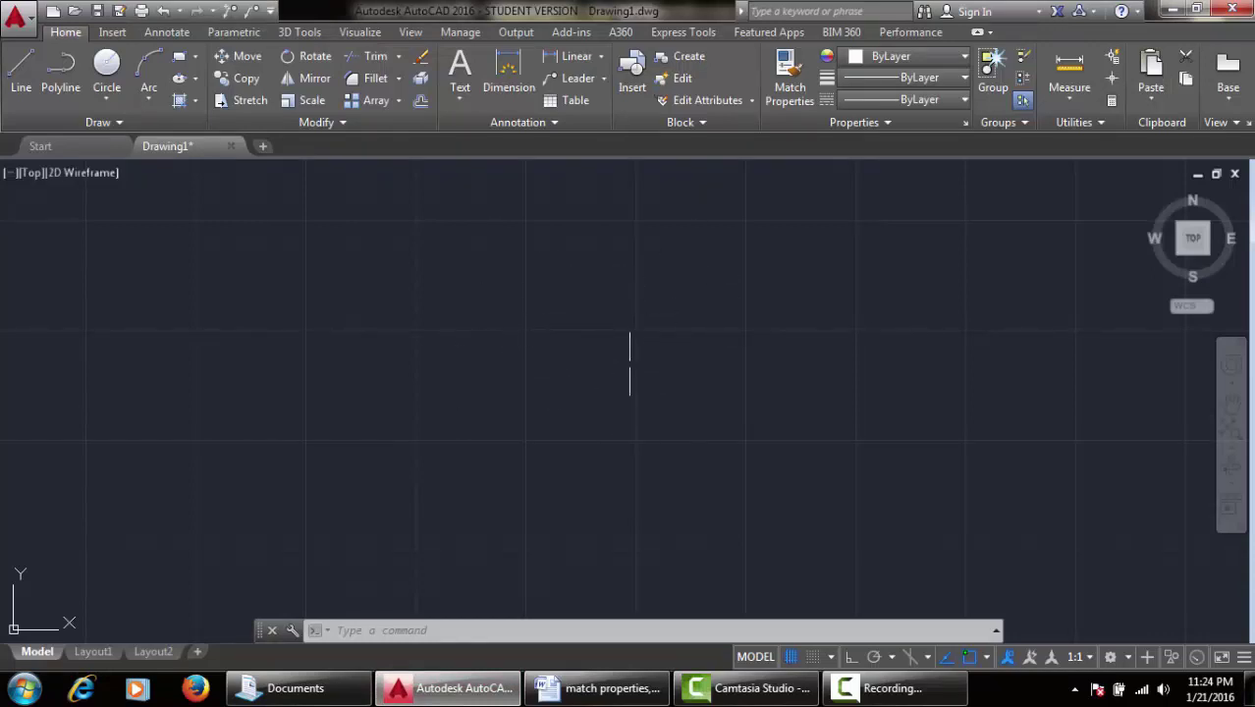
Step: Draw a rectangle with REC by picking two opposite corners in the drawing area
text(rec)
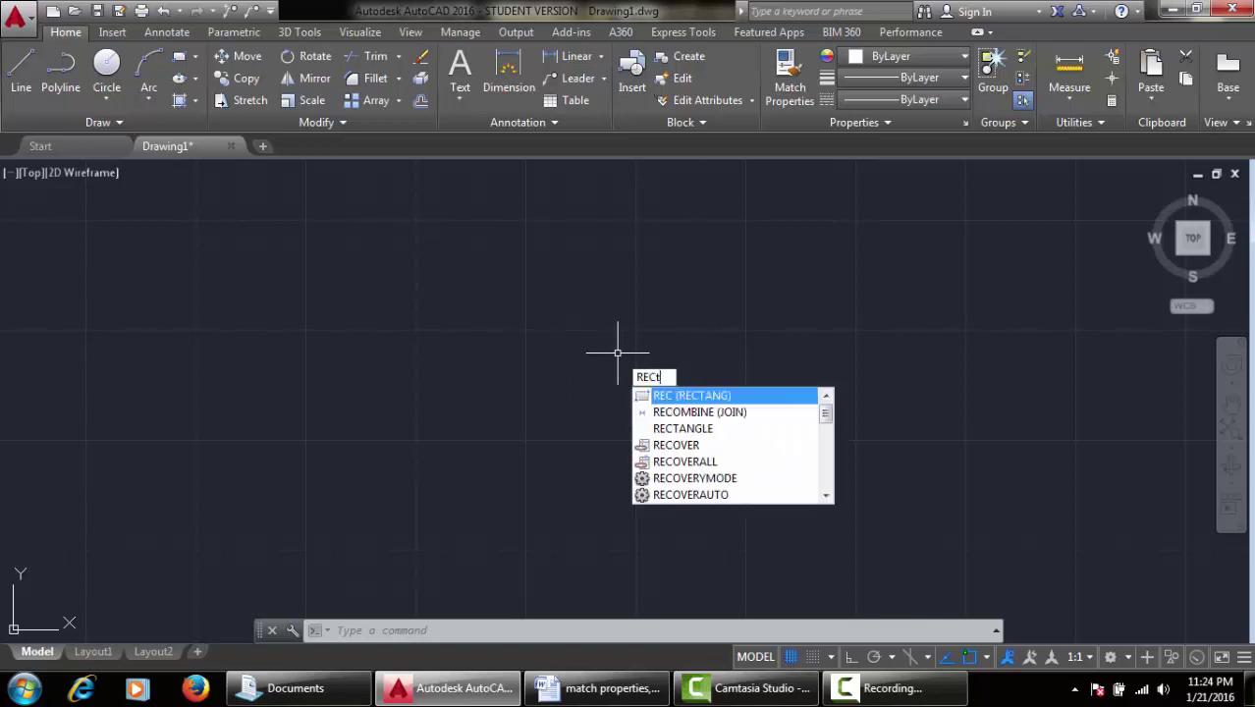
key(Return)
click(463, 266)
click(767, 425)
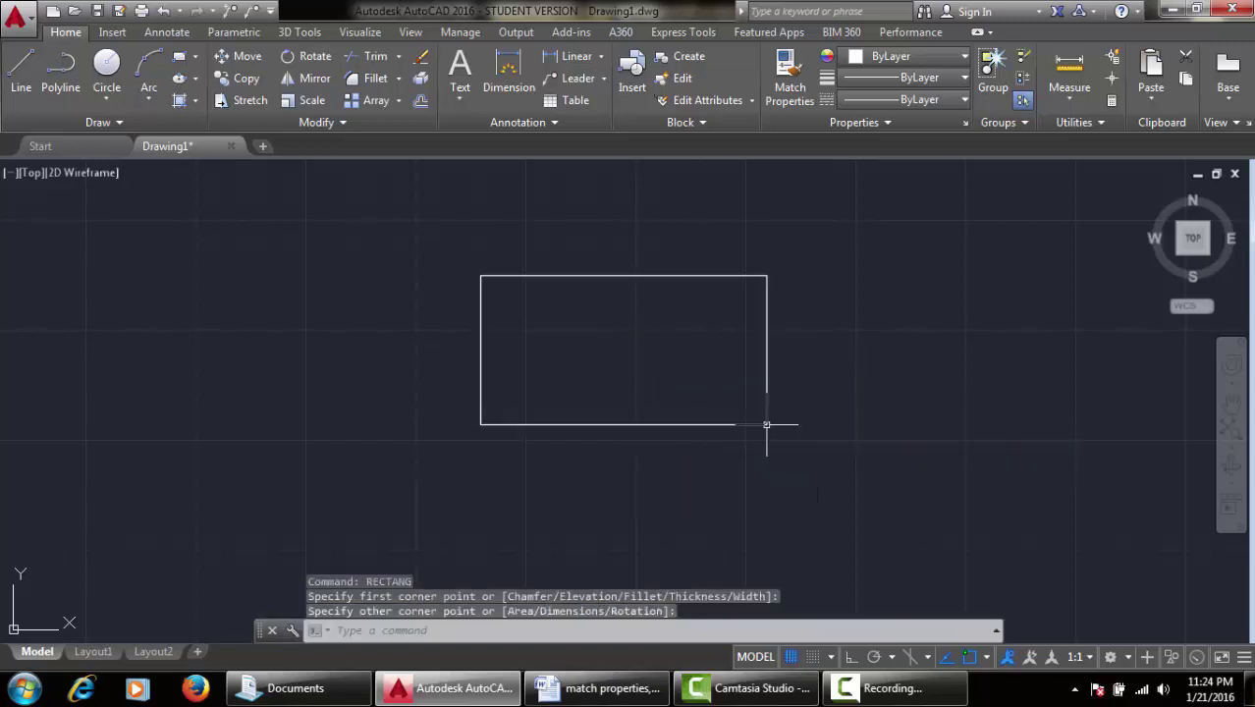
key(Escape)
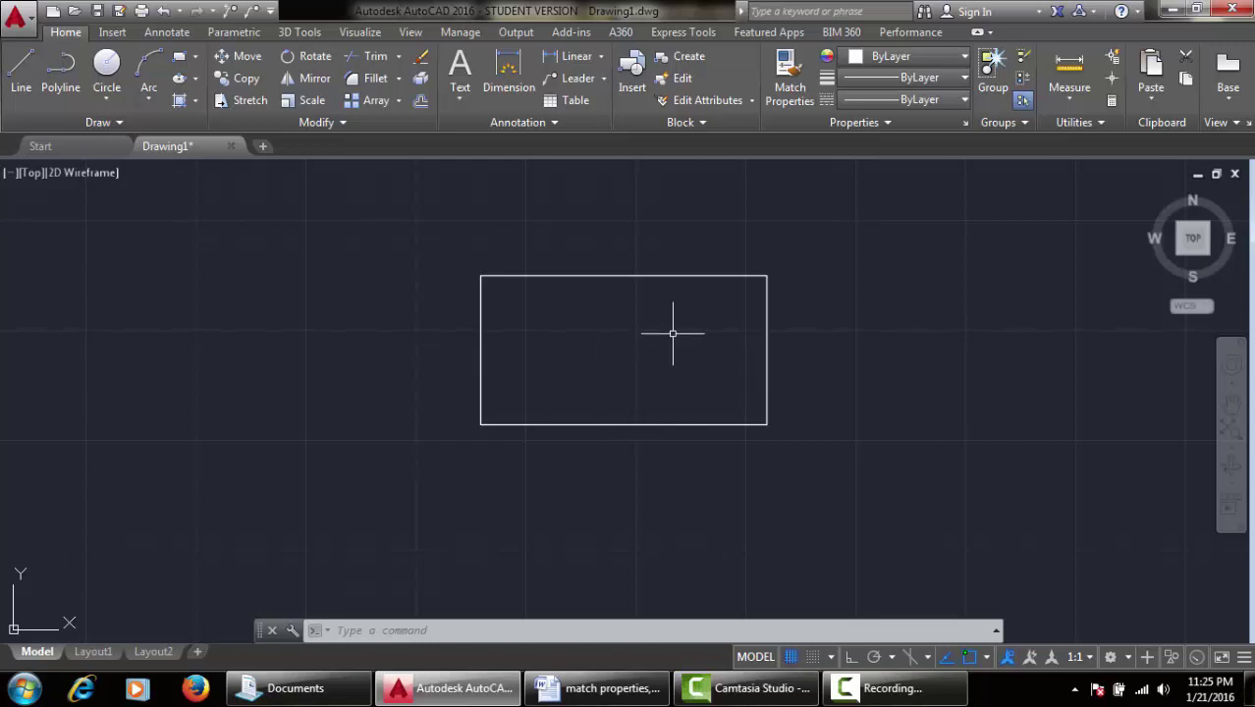
text(h)
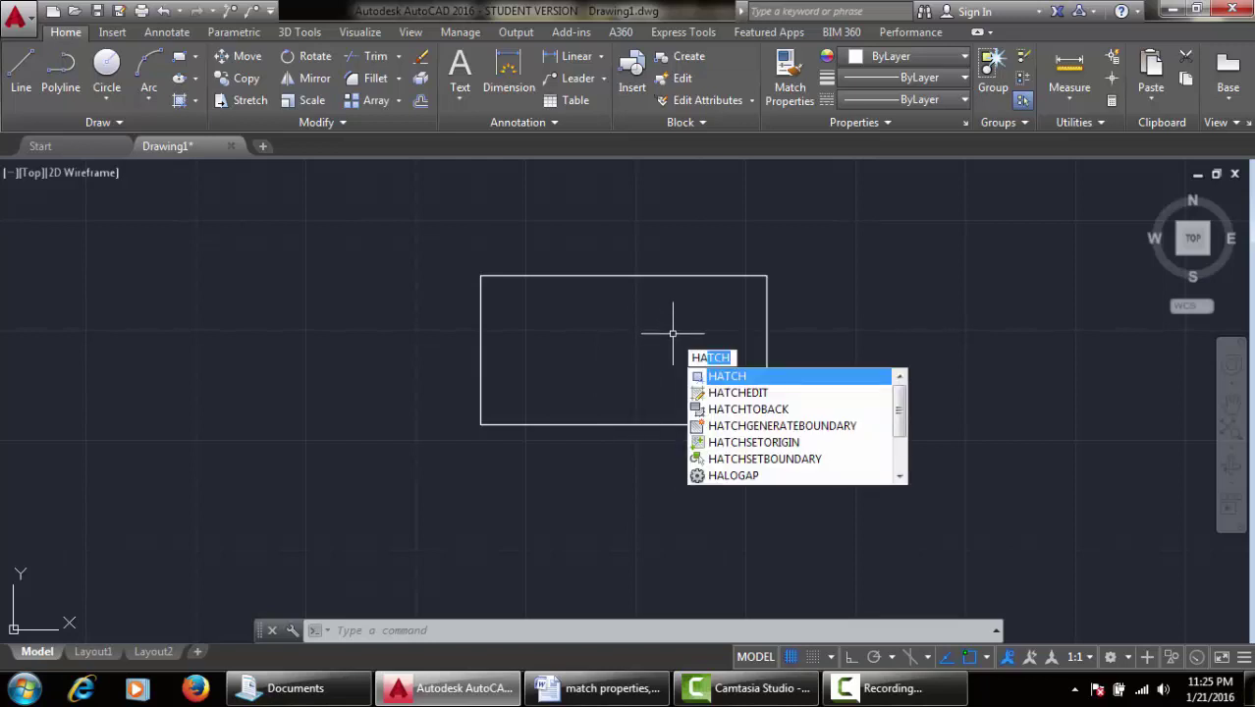
Step: Hatch the inside of the rectangle with ANSI31, letting AutoCAD adjust the dense scale automatically
key(Return)
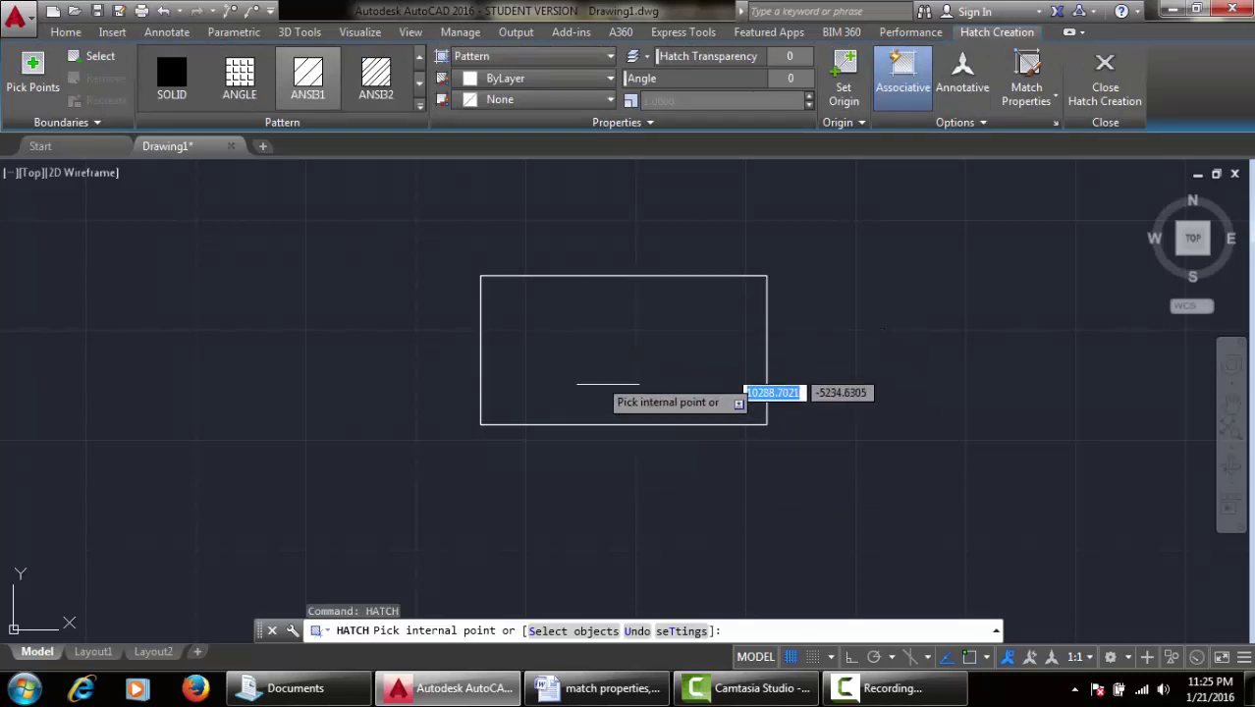
click(613, 348)
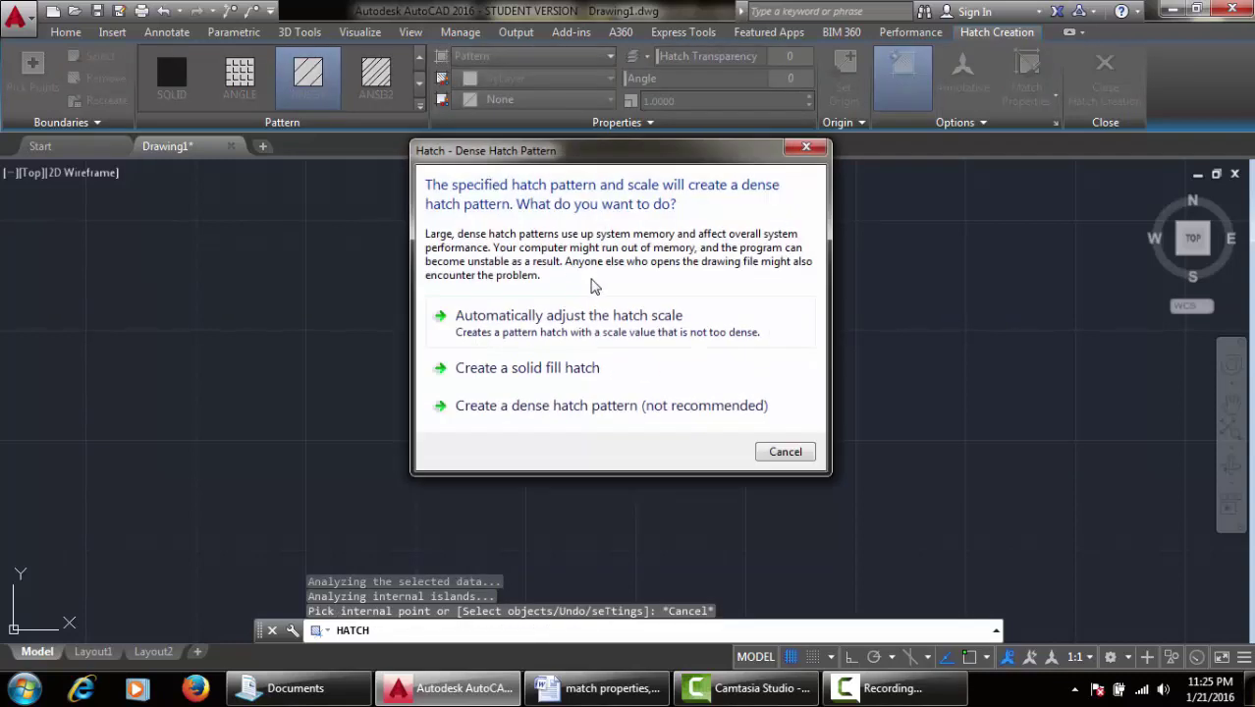
click(577, 334)
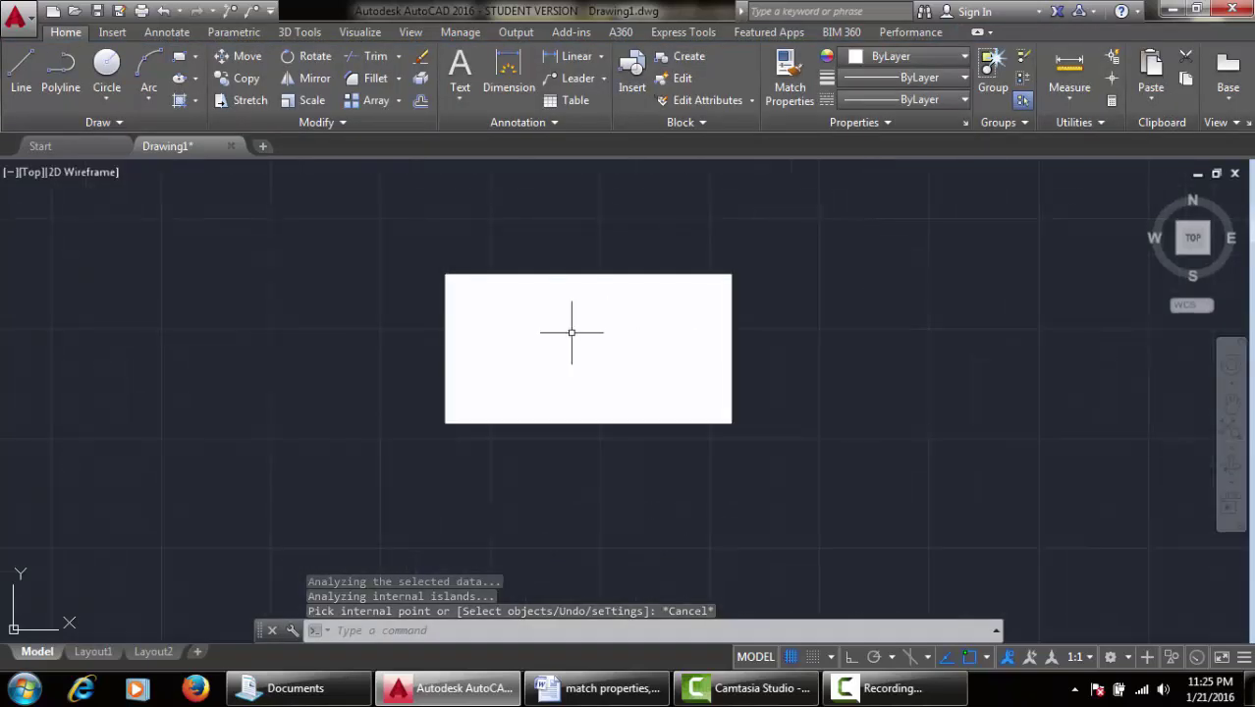
scroll(575, 332, down, 2)
scroll(571, 332, up, 2)
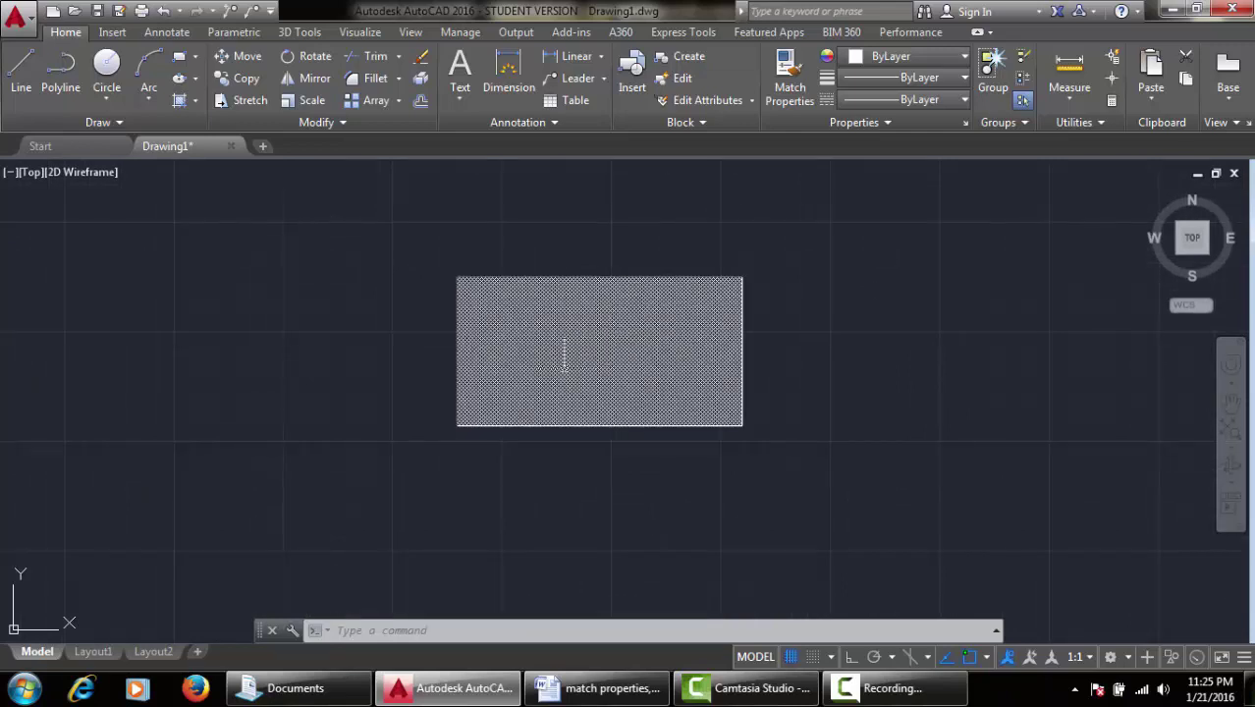
key(Escape)
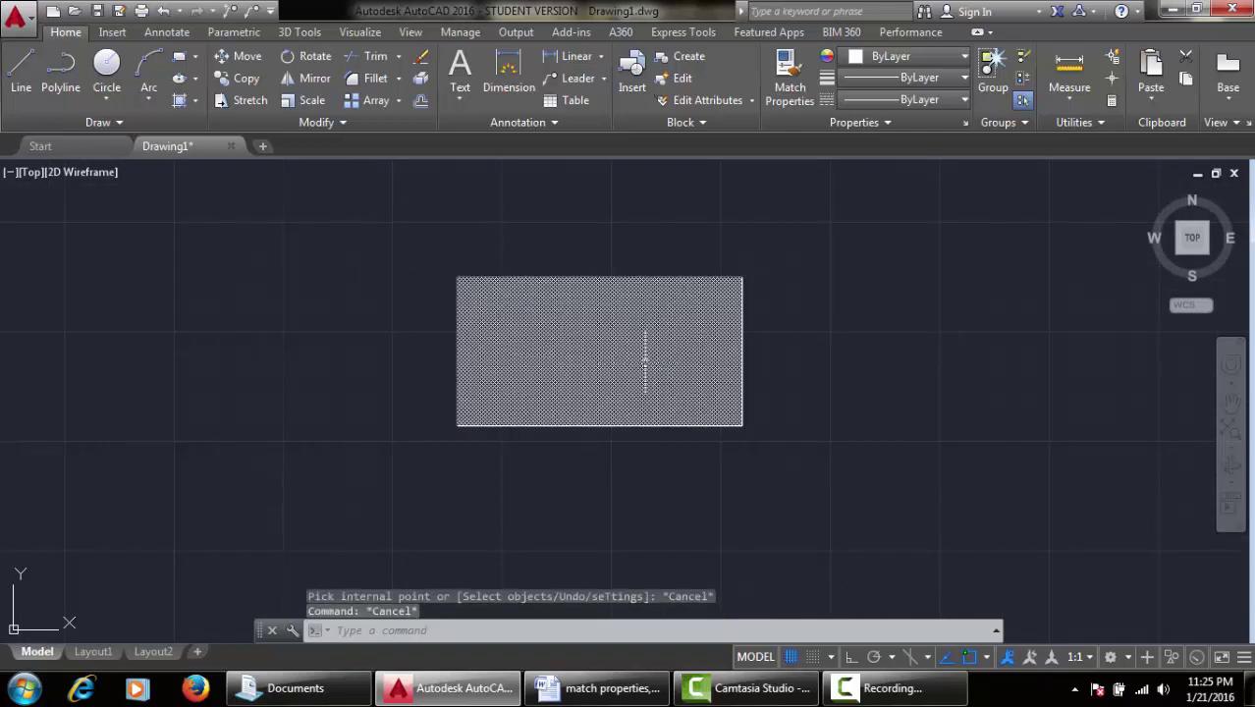
scroll(619, 362, up, 6)
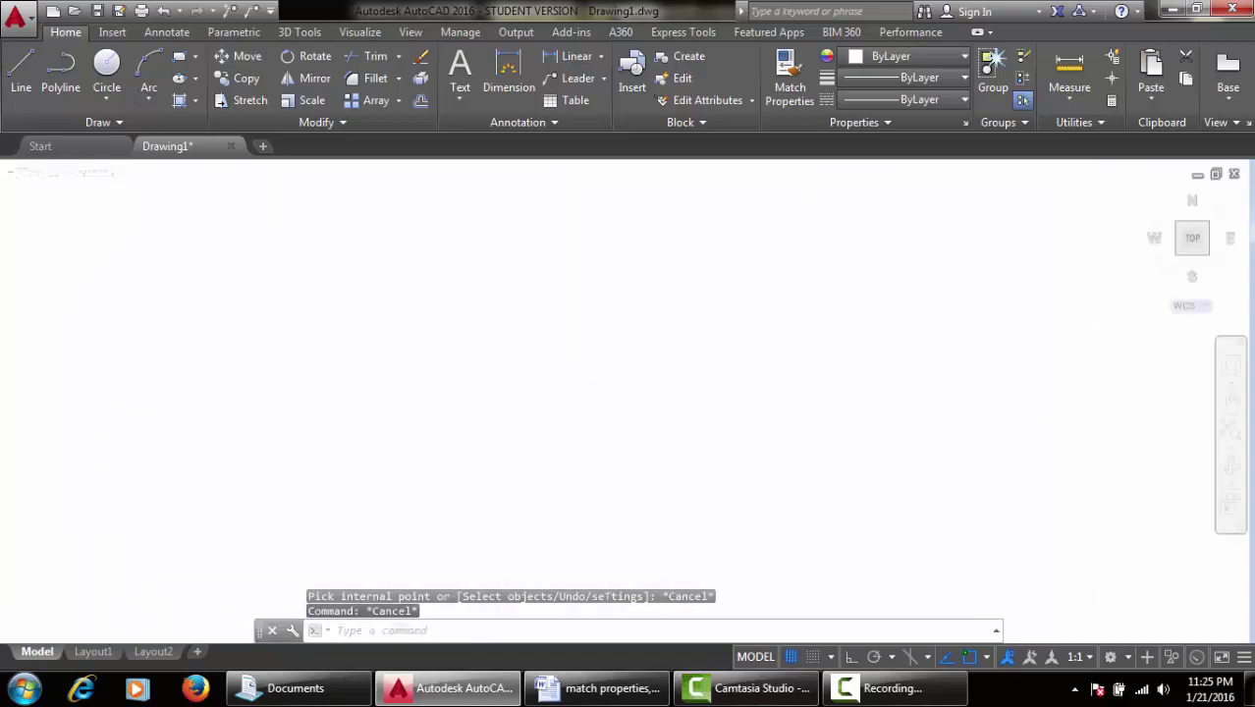
scroll(599, 340, down, 3)
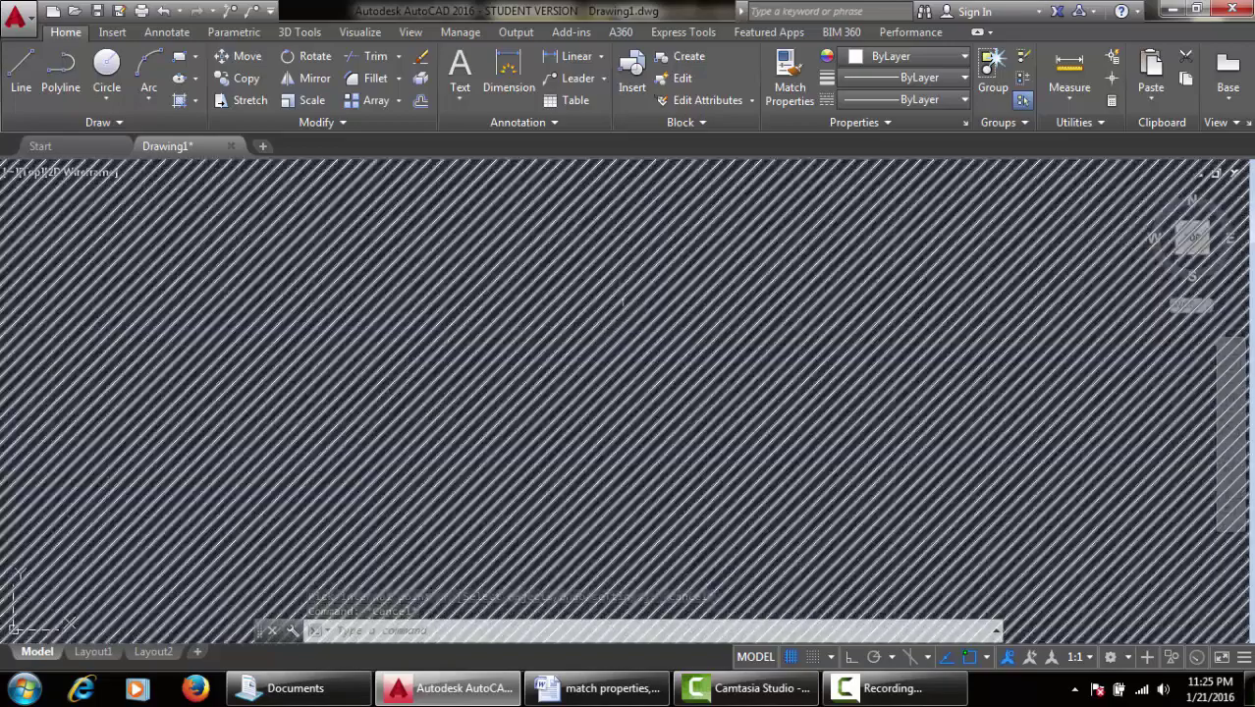
scroll(599, 323, down, 2)
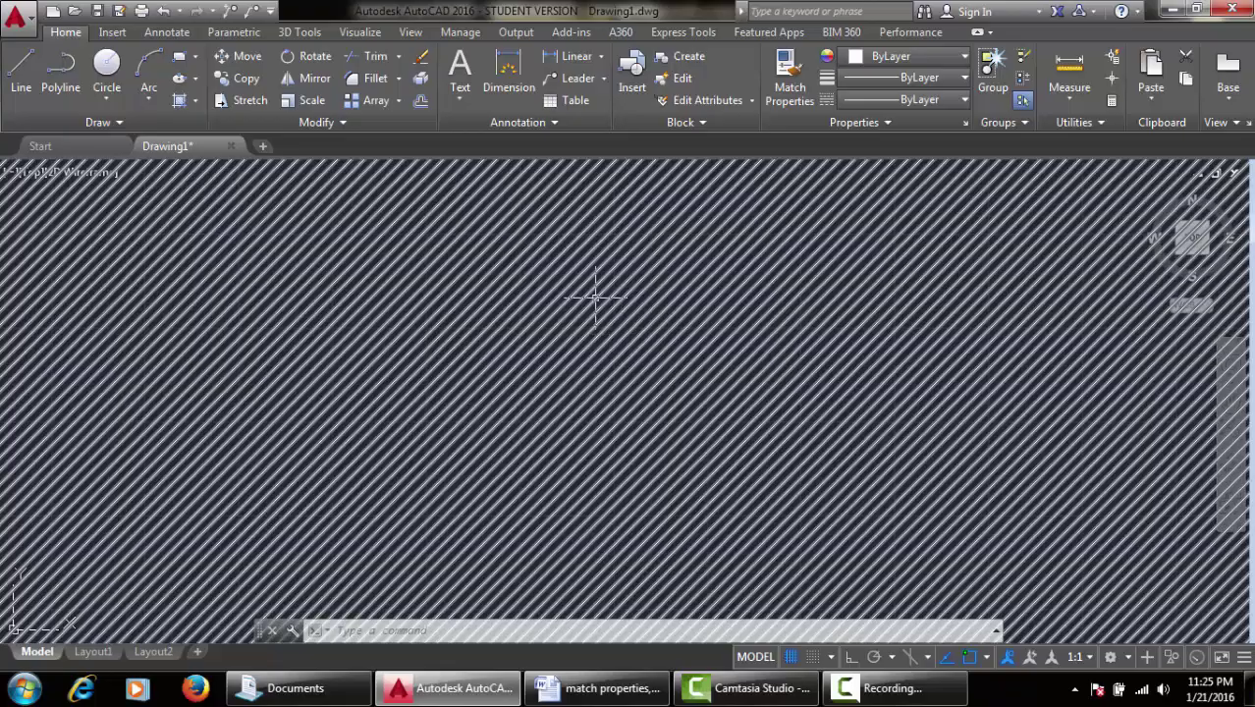
scroll(634, 326, up, 2)
scroll(726, 373, down, 3)
scroll(688, 334, down, 5)
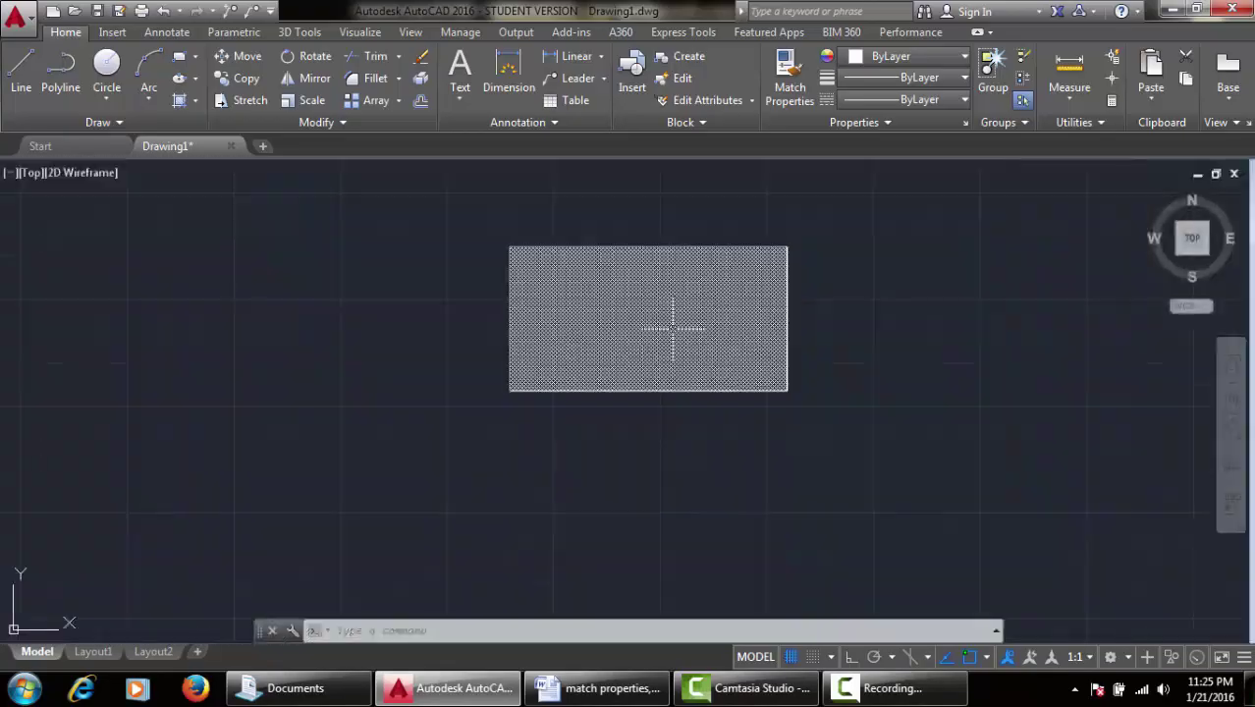
mouse_move(743, 289)
middle_down()
mouse_move(714, 342)
mouse_move(673, 341)
middle_up()
scroll(615, 310, down, 2)
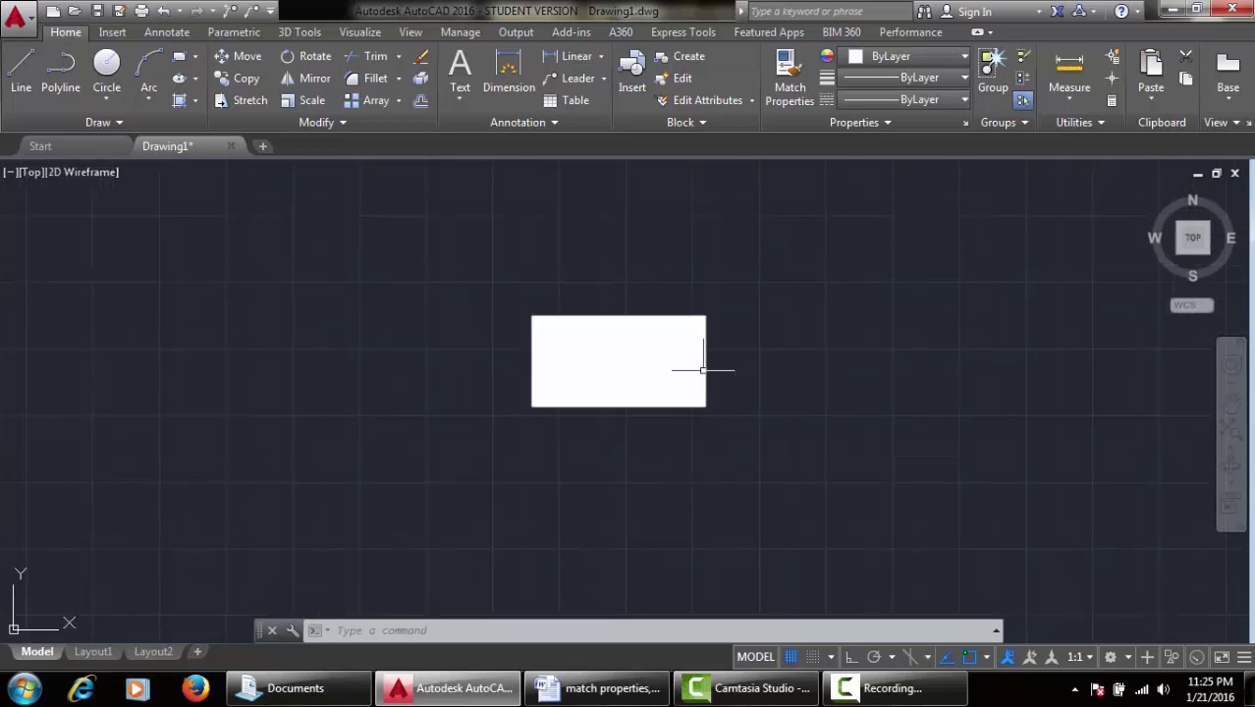
Step: Set the hatch's pattern scale to 100 in the Hatch Editor
click(595, 359)
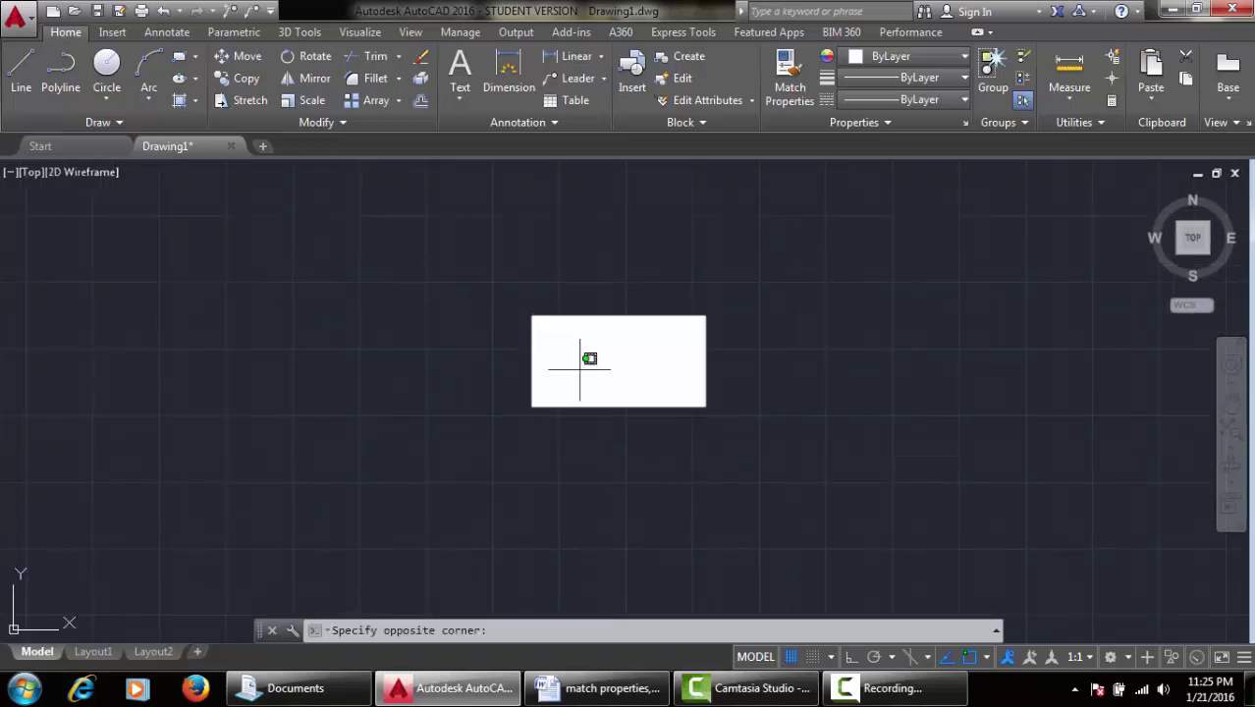
click(617, 360)
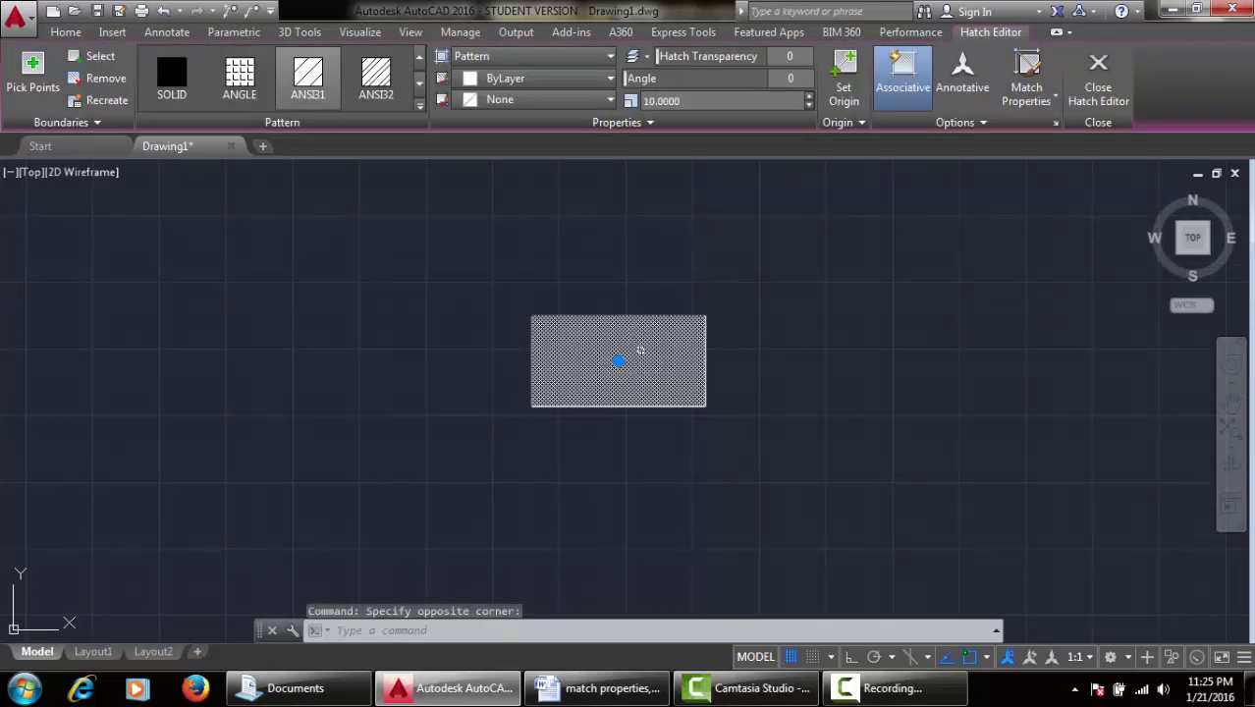
click(691, 100)
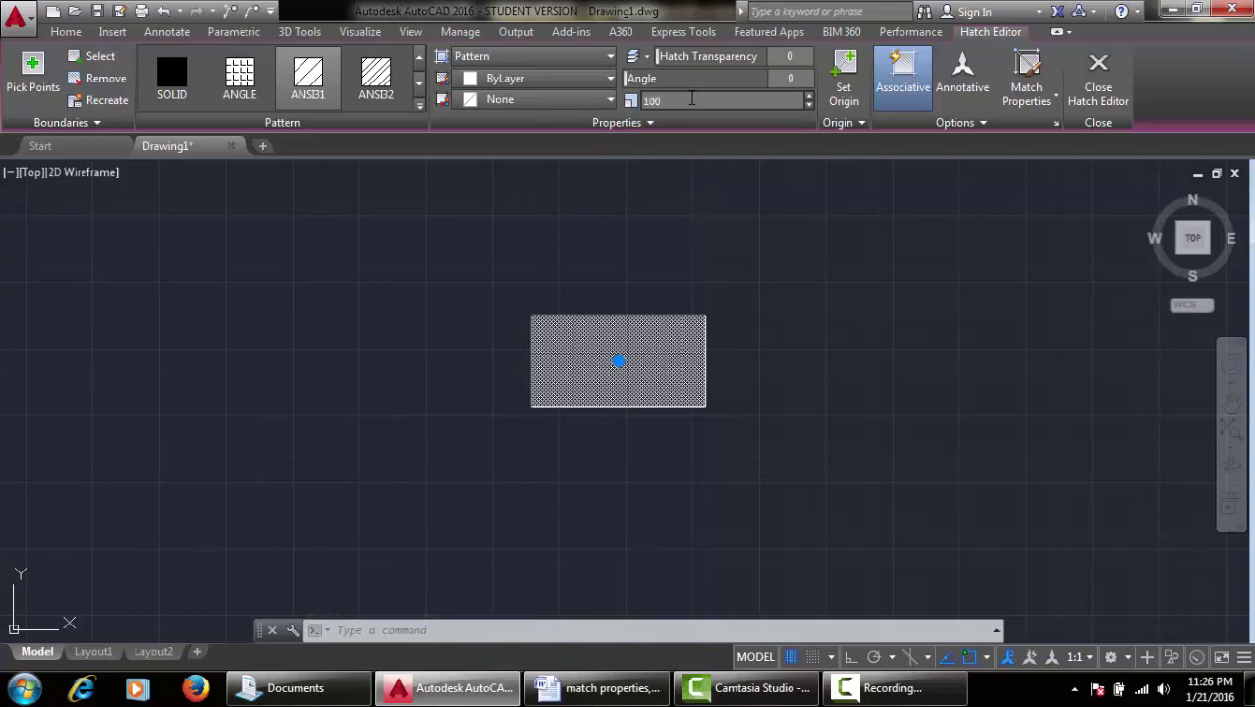
text(100)
key(Return)
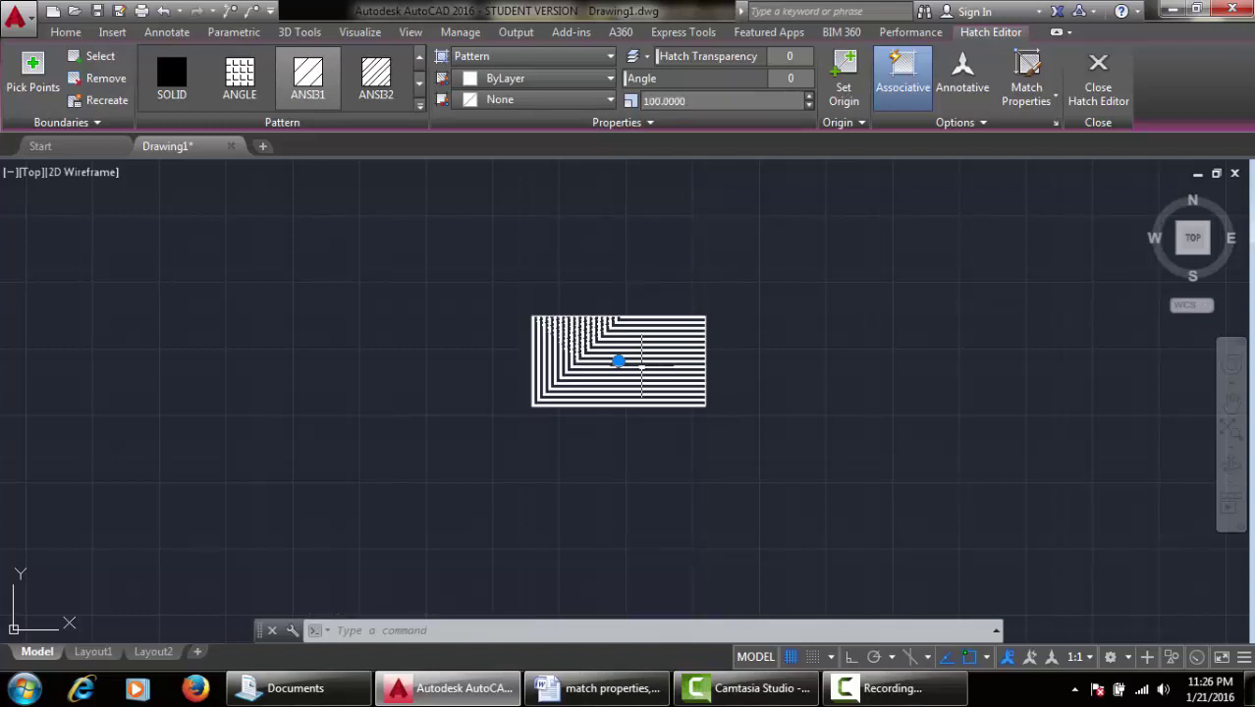
click(802, 292)
key(Escape)
scroll(666, 331, up, 8)
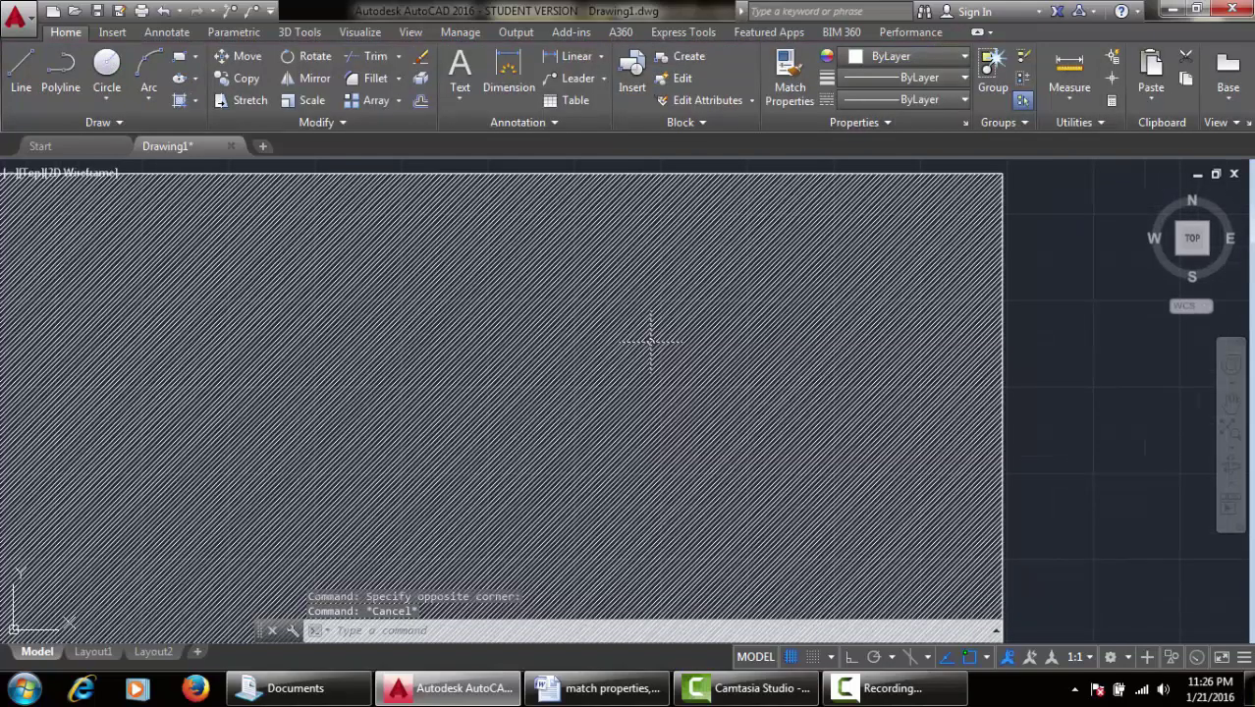
scroll(650, 342, down, 5)
Step: Raise the hatch pattern scale to 600
click(651, 340)
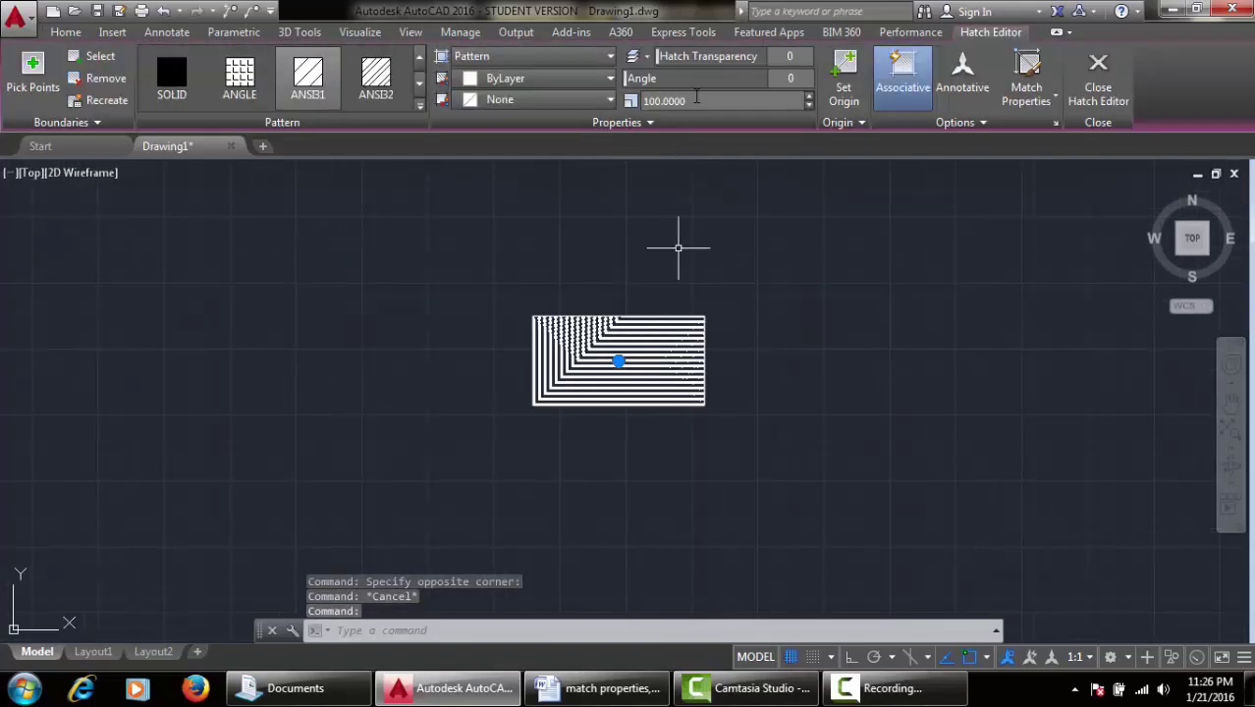
click(701, 100)
text(600)
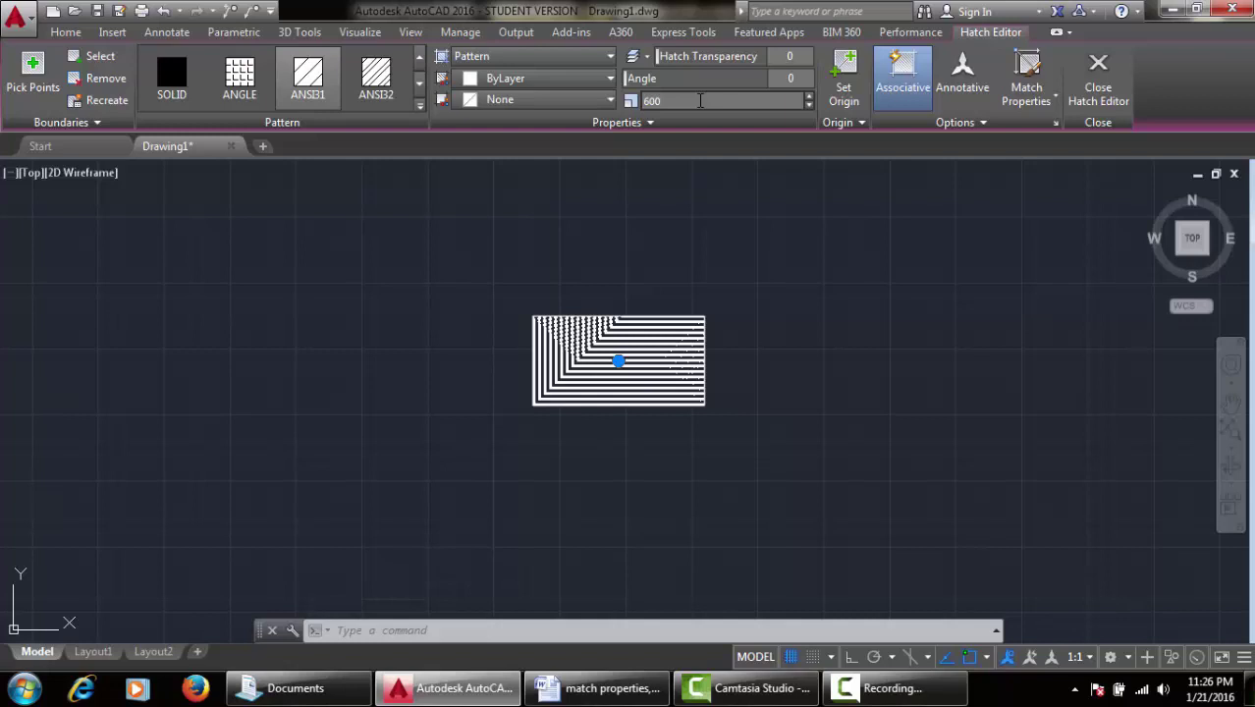
key(Return)
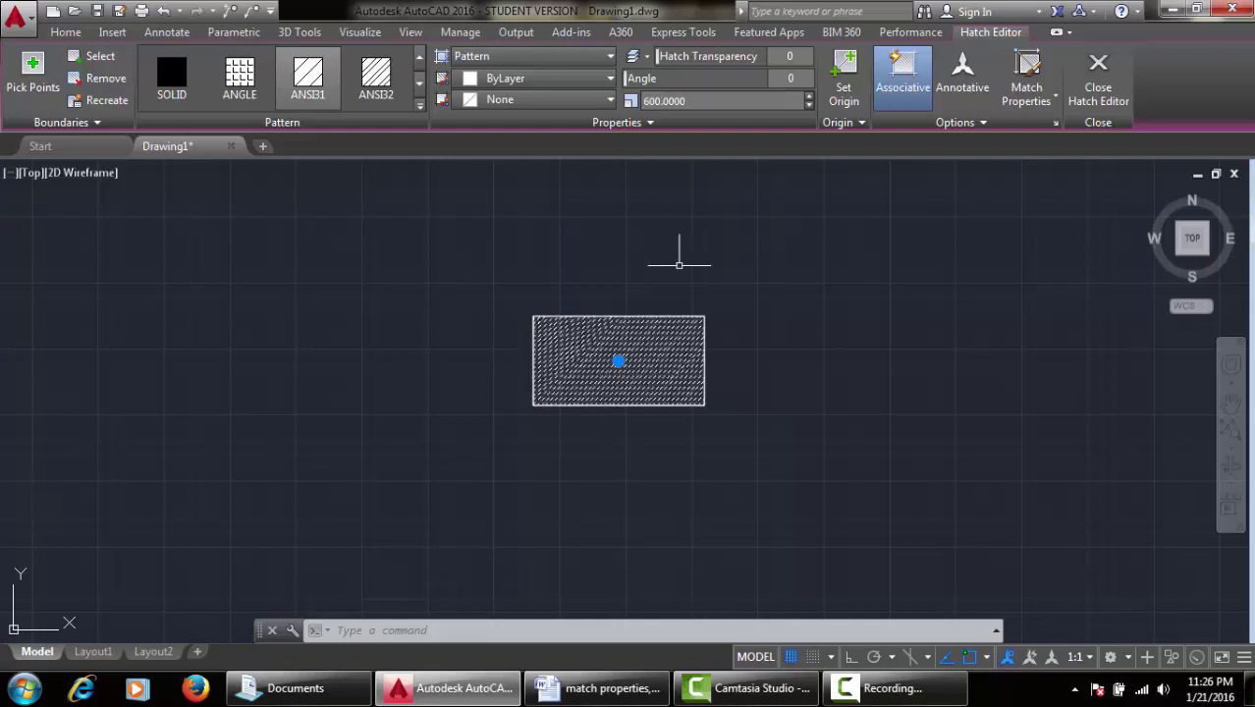
scroll(626, 354, up, 2)
key(Escape)
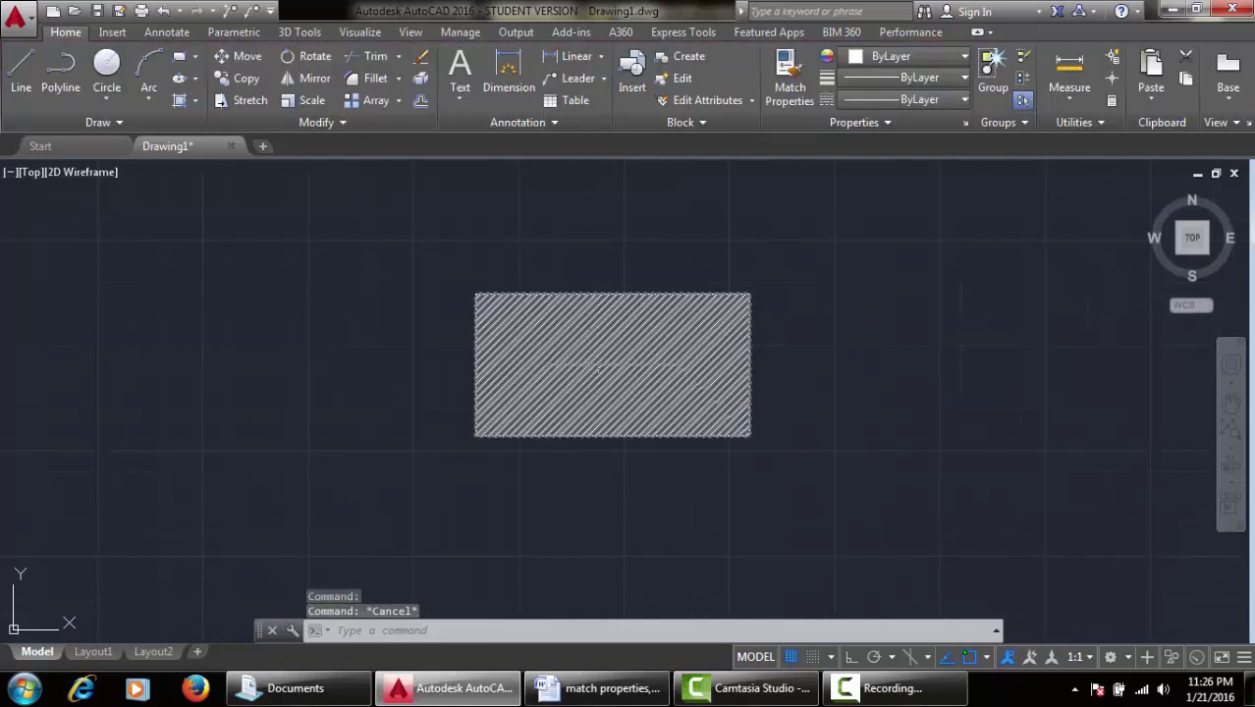
Step: Raise the hatch pattern scale to 800
scroll(639, 336, up, 1)
scroll(641, 334, down, 1)
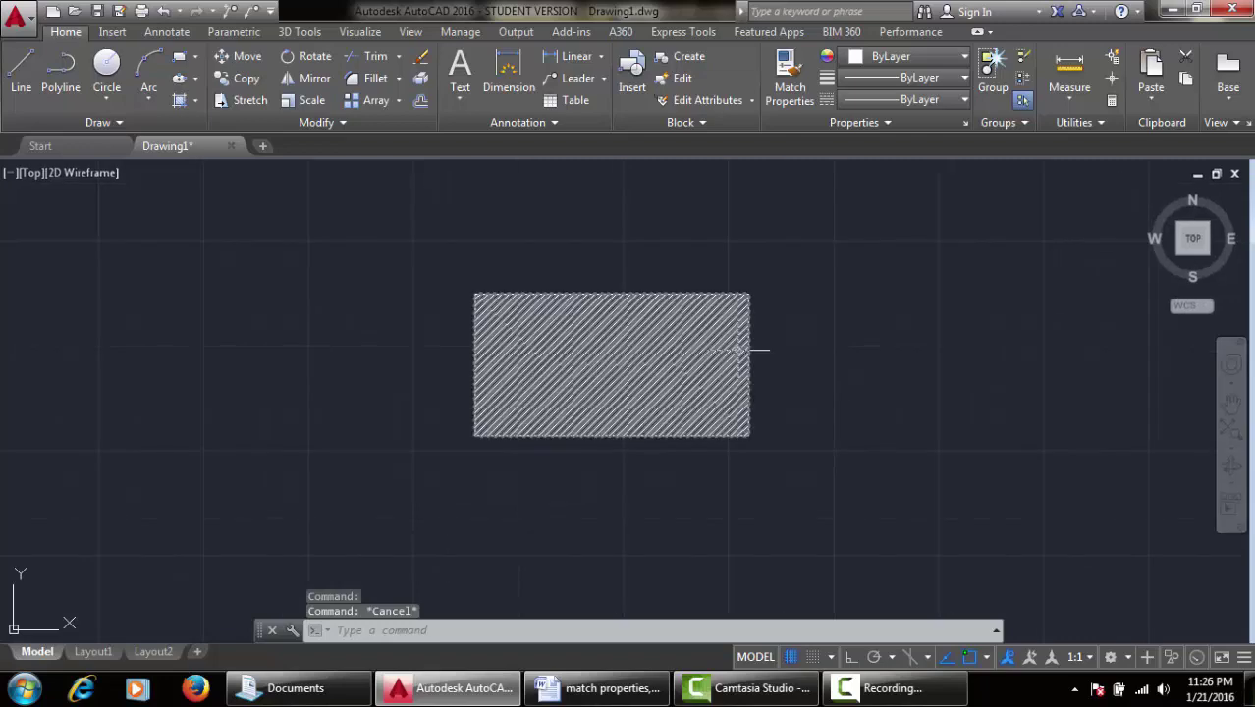
click(678, 334)
click(698, 102)
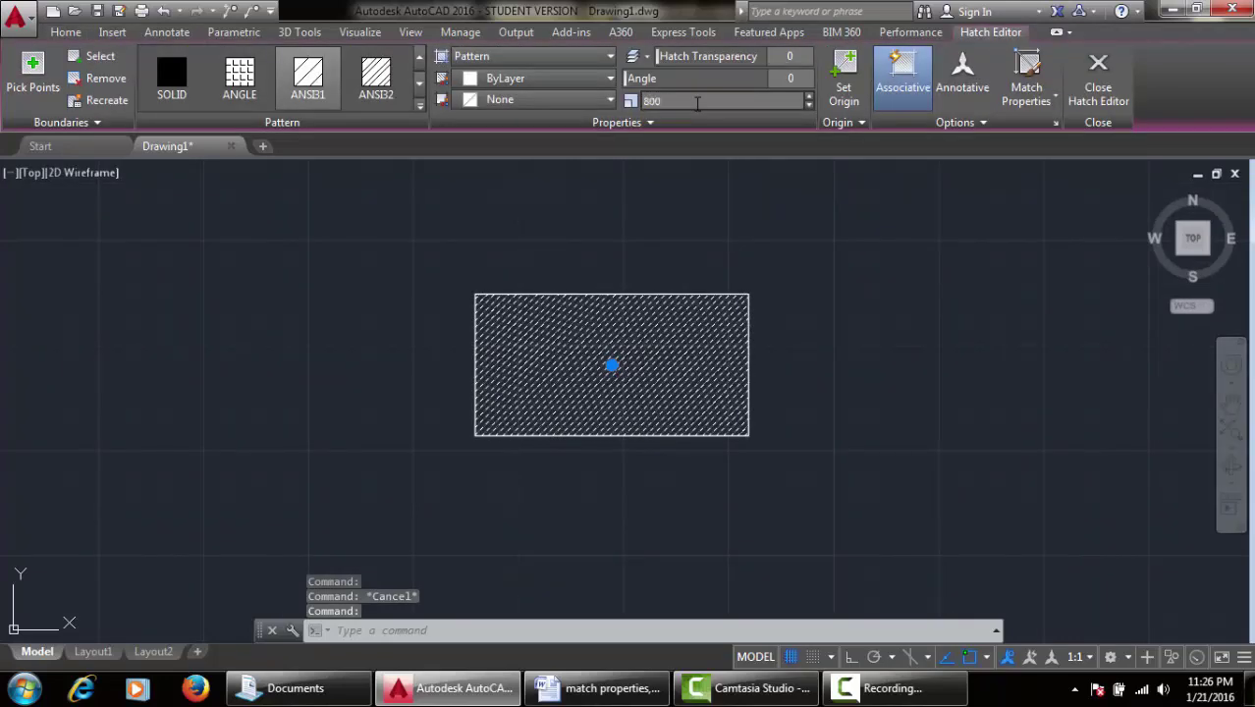
key(Return)
key(Escape)
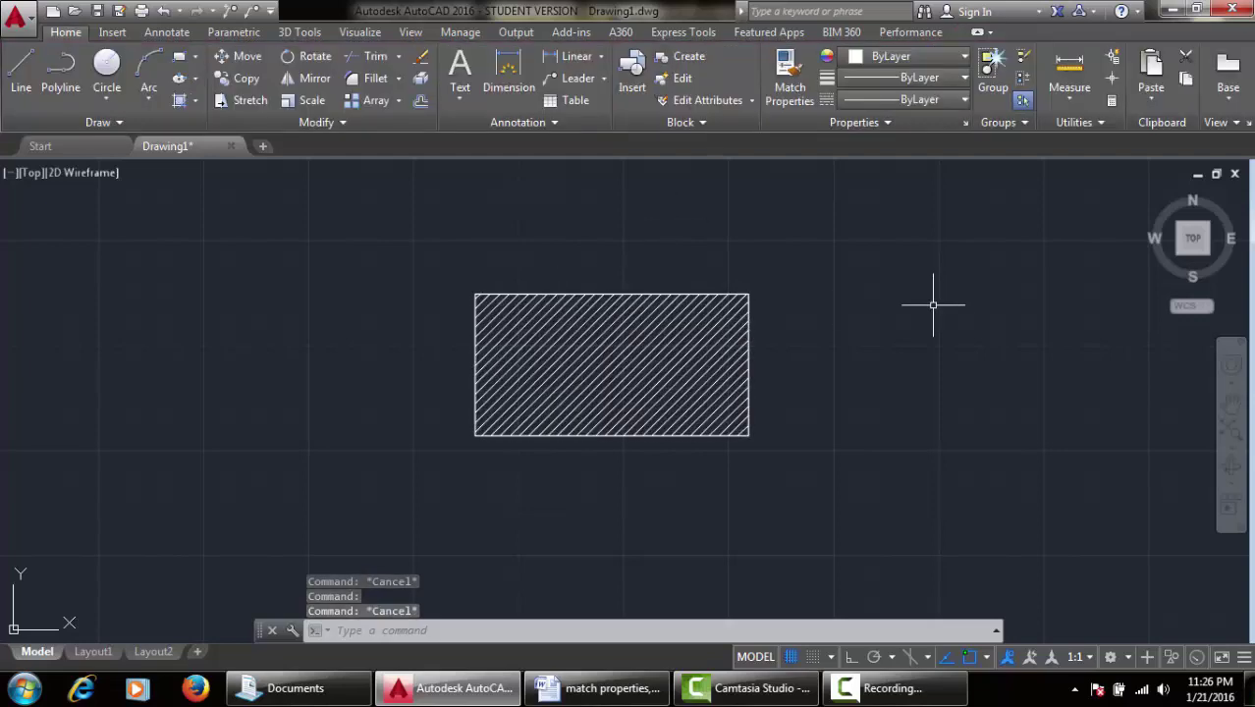
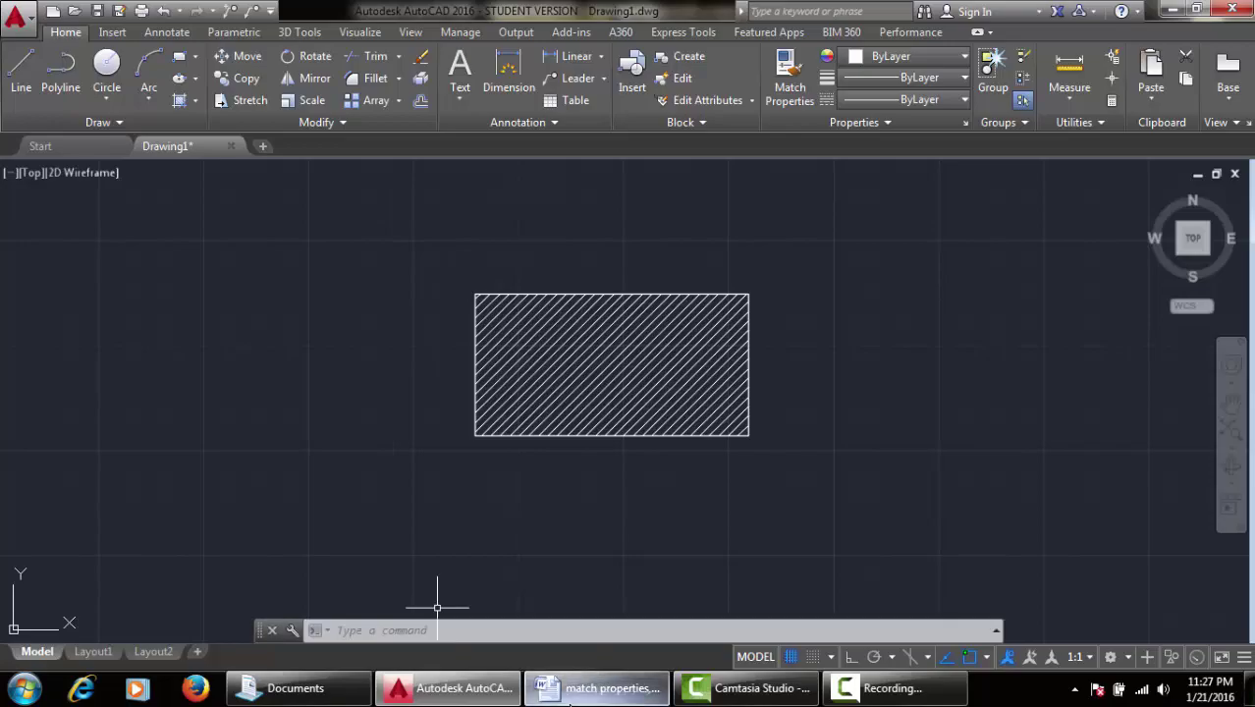
Step: Bring up the Word commands table and highlight 'Pedit' in its row
click(599, 688)
scroll(521, 413, down, 3)
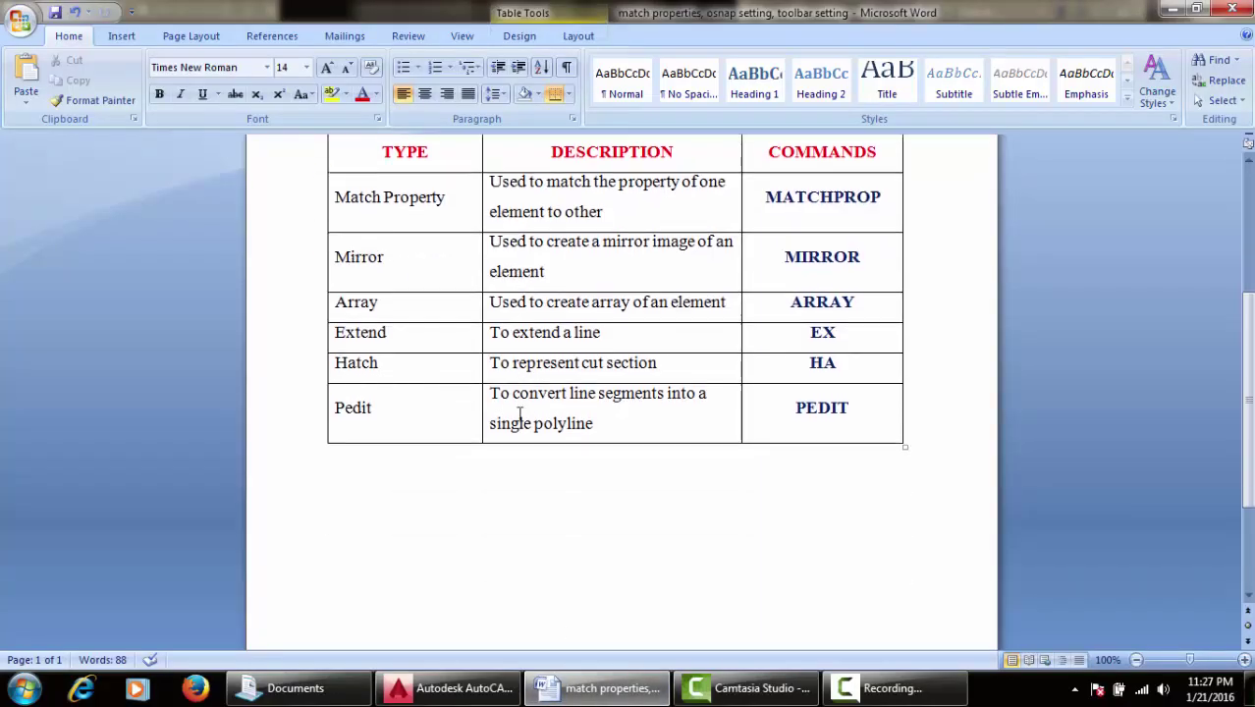
drag(388, 409, 355, 418)
click(431, 426)
Step: Highlight 'convert line segments', 'single polyline' and the PEDIT command in the Pedit row
drag(590, 425, 489, 424)
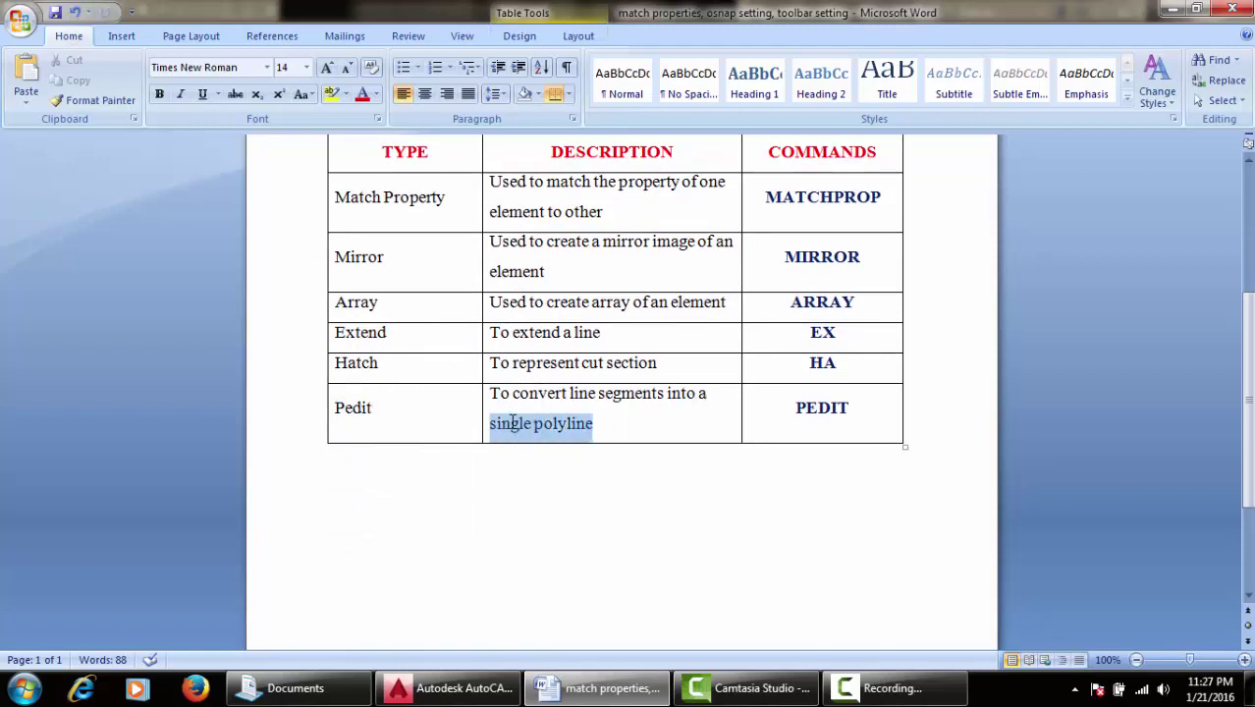
click(627, 414)
drag(667, 393, 510, 395)
click(579, 403)
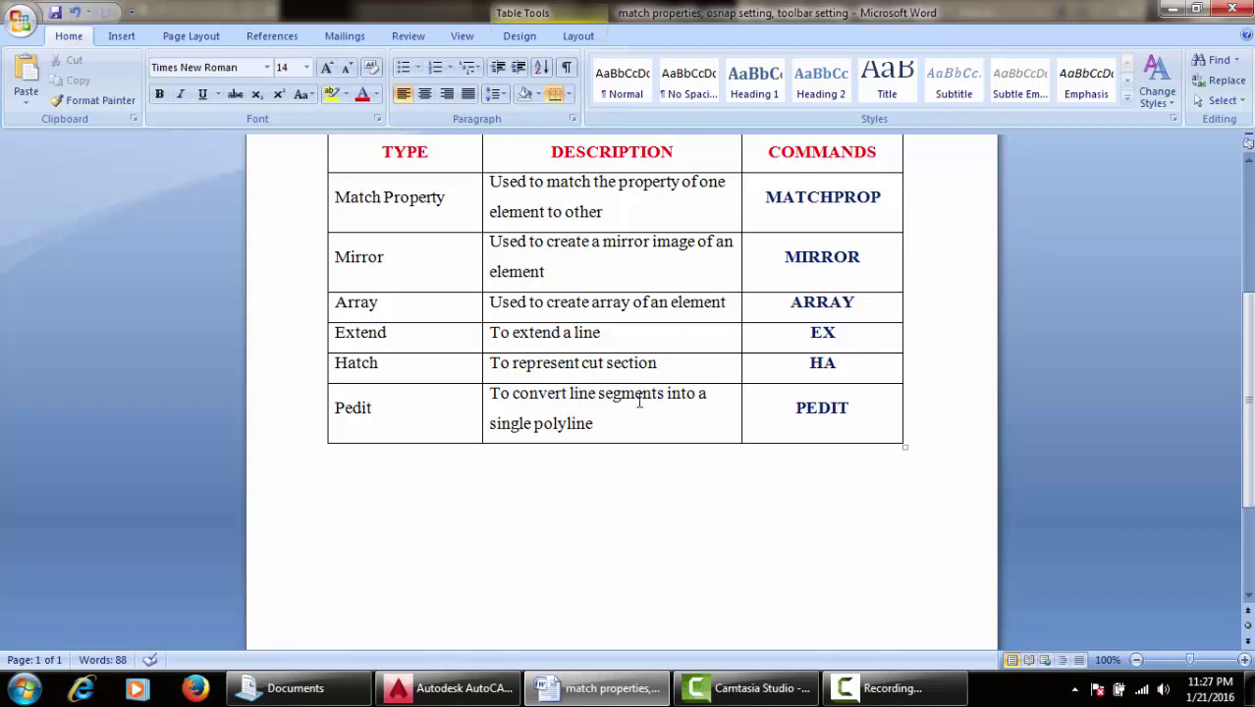
drag(618, 424, 489, 424)
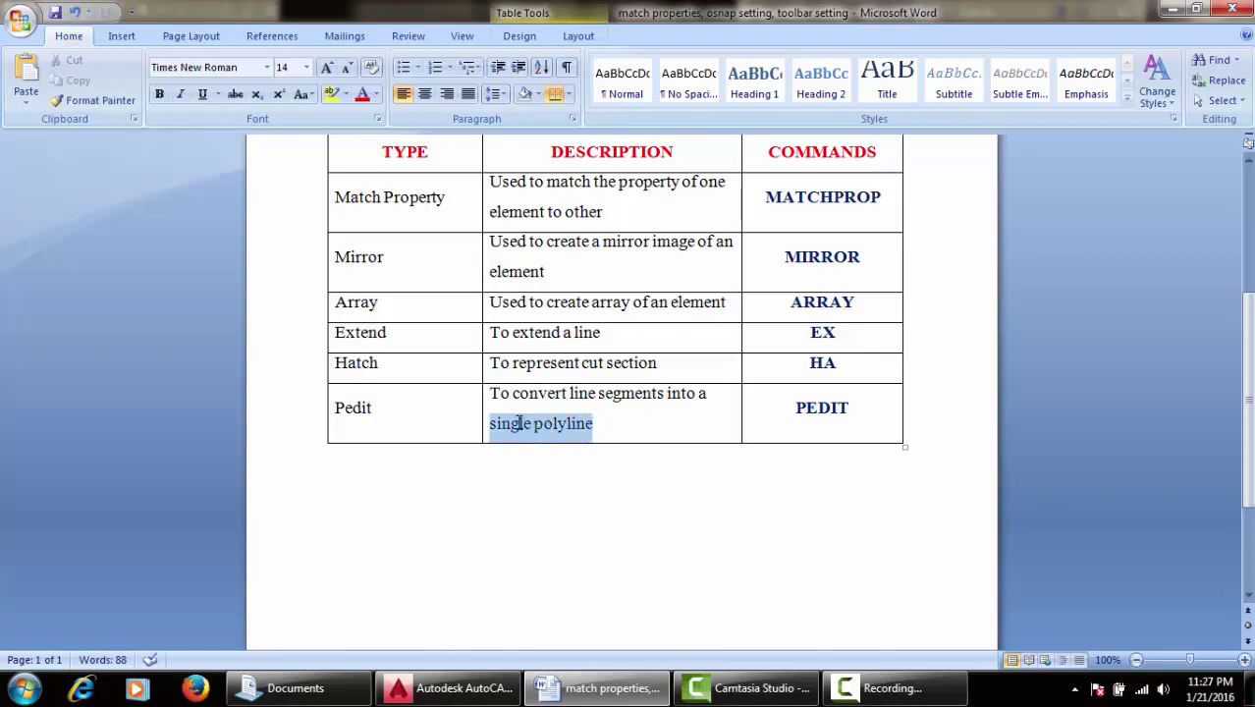
click(644, 424)
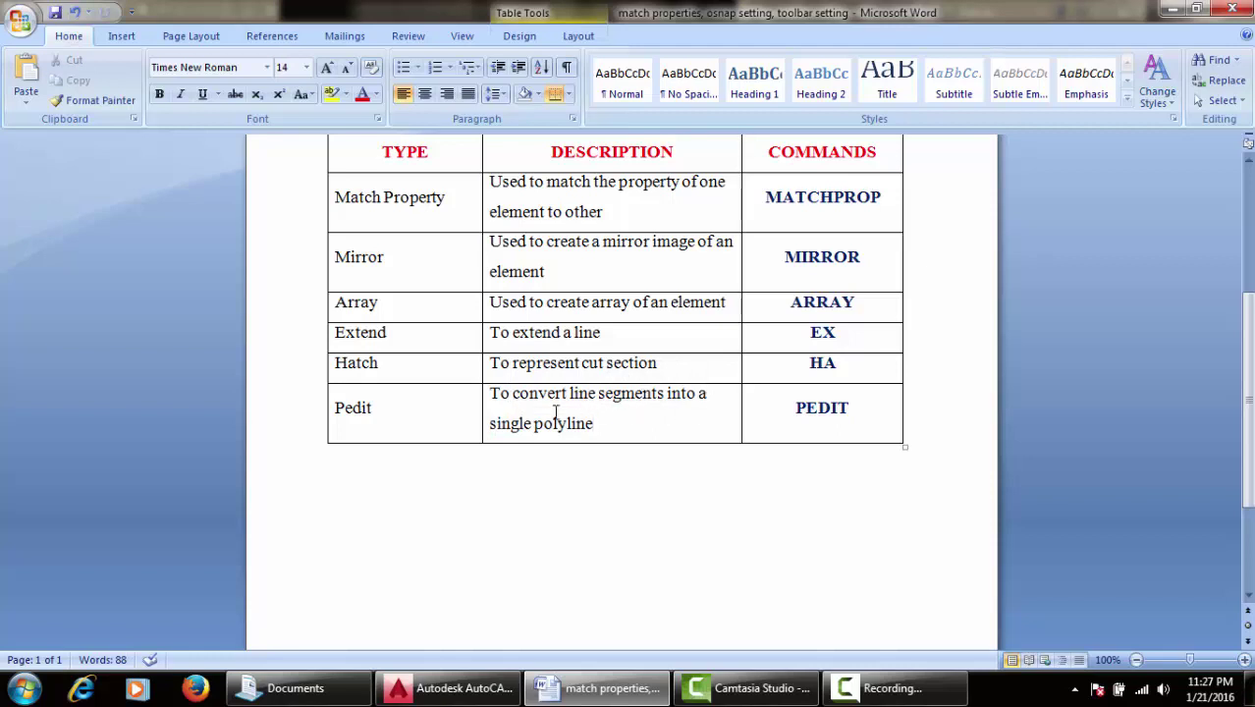
drag(798, 413, 741, 418)
click(865, 417)
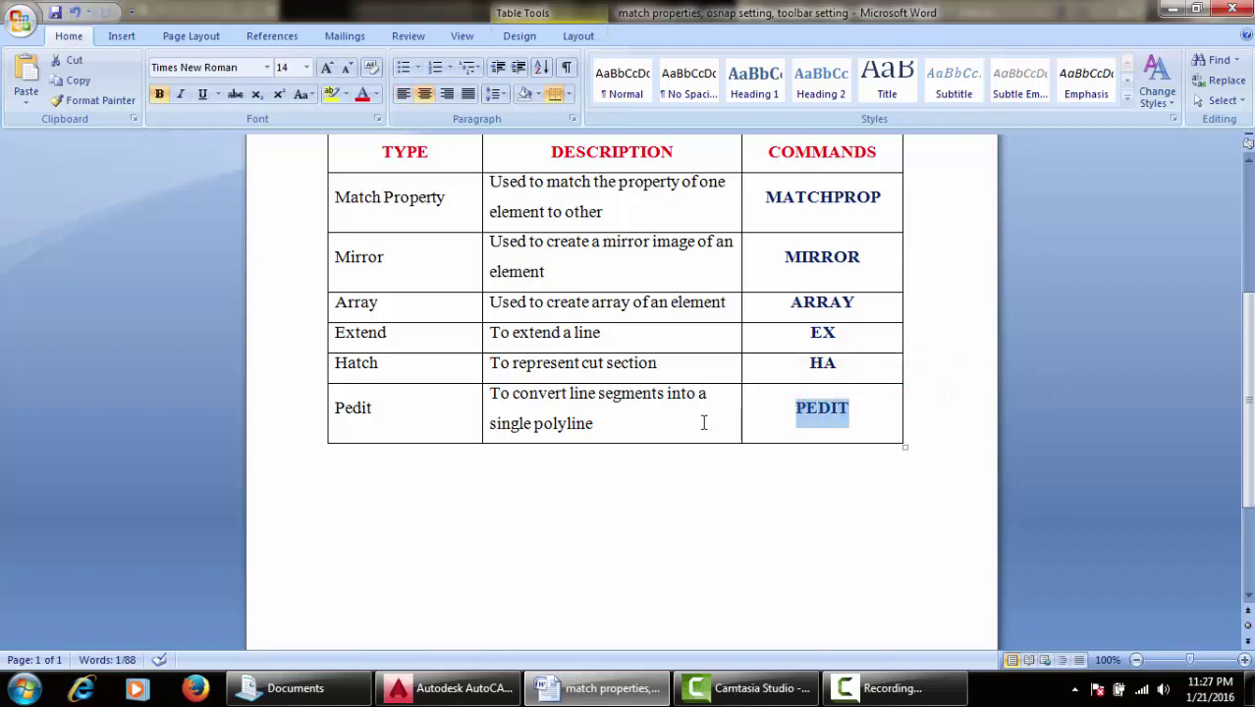
click(625, 417)
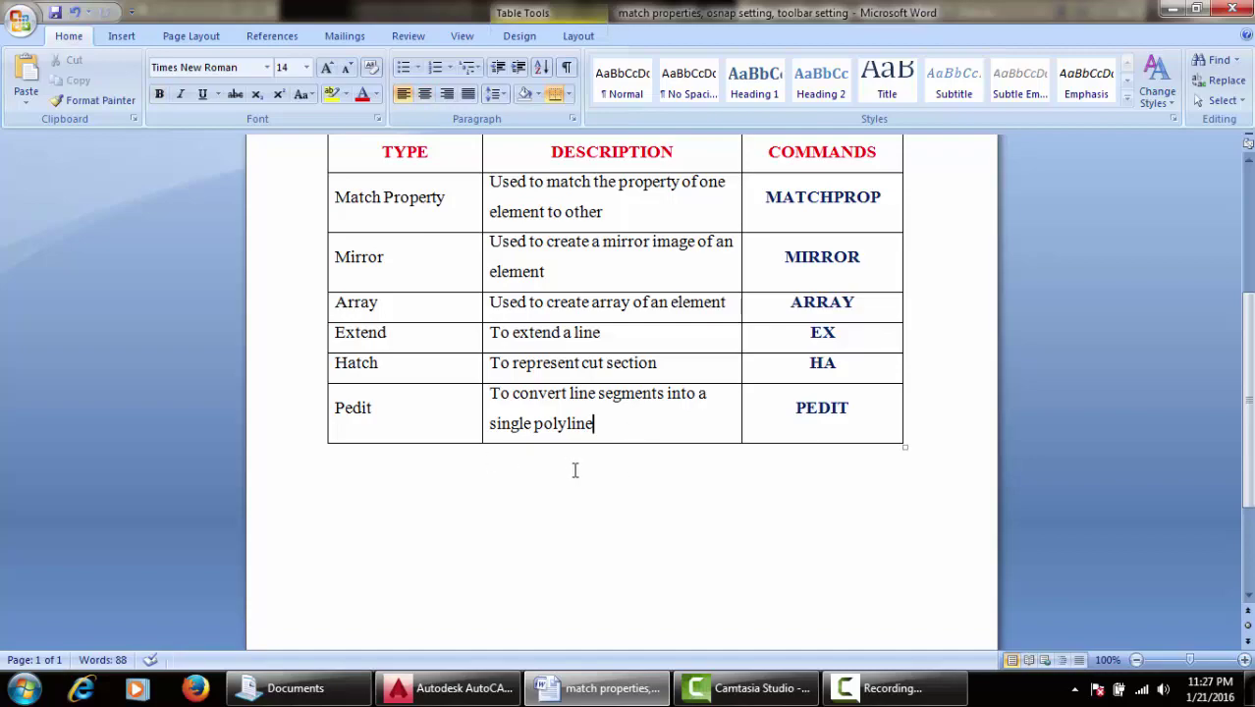
Step: Back in AutoCAD, window-select the hatched rectangle and its hatch and erase them
click(450, 688)
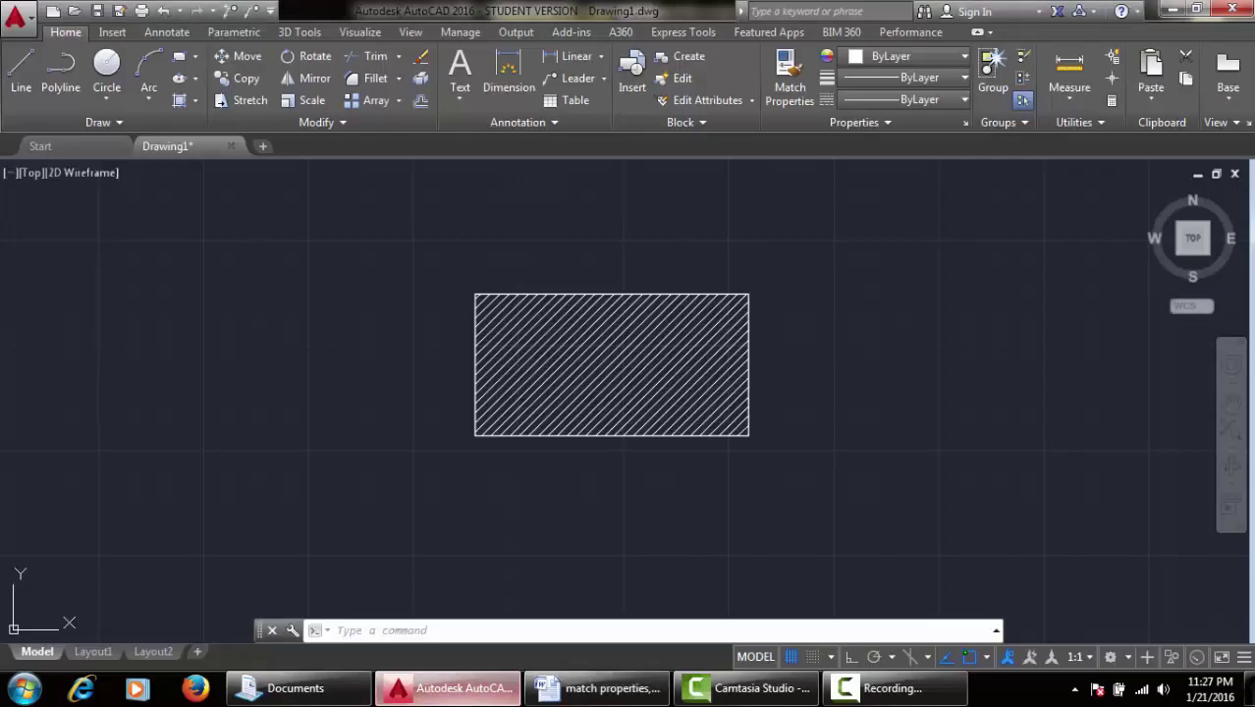
click(421, 270)
click(863, 497)
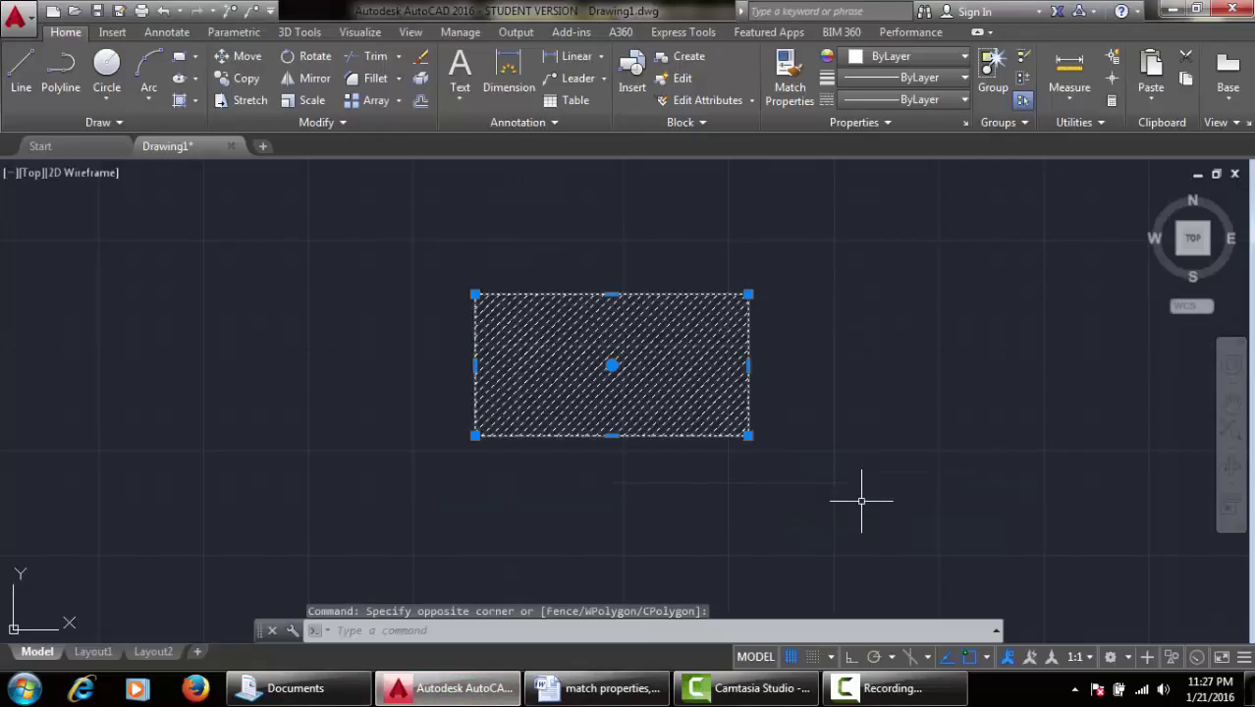
key(Delete)
key(Escape)
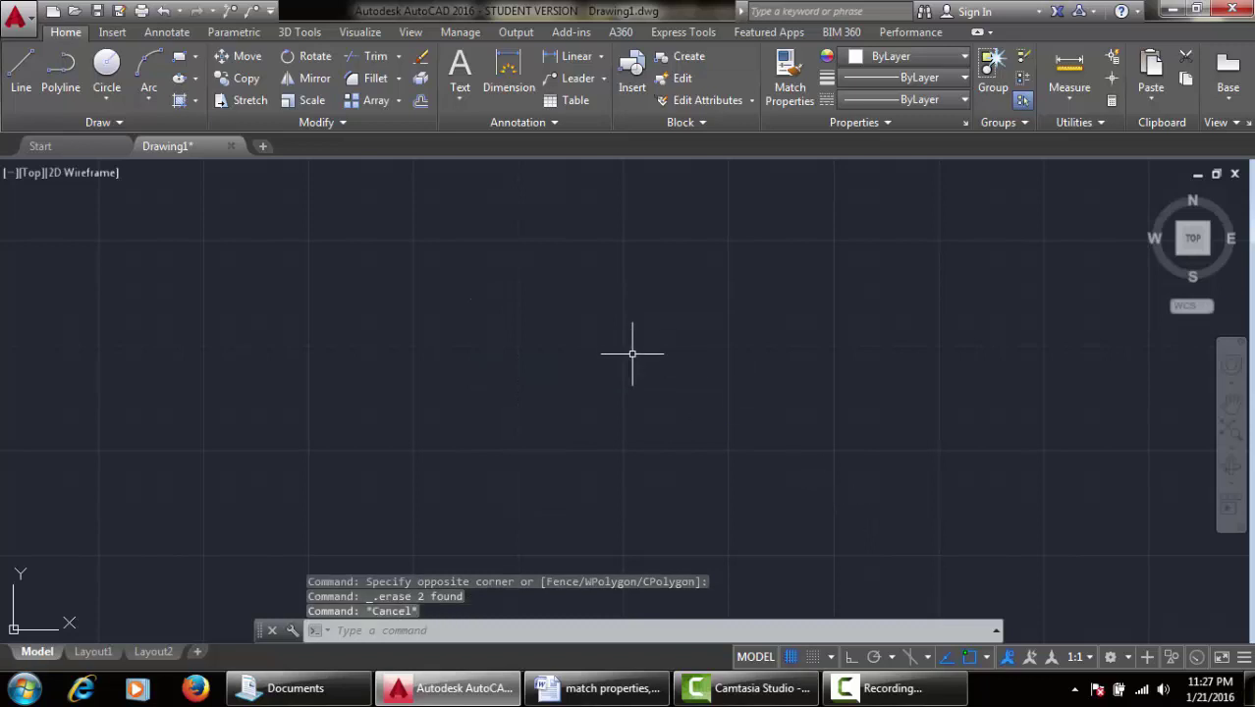
Step: Draw a zigzag of four connected line segments with LINE, then pan it lower-left
text(LI)
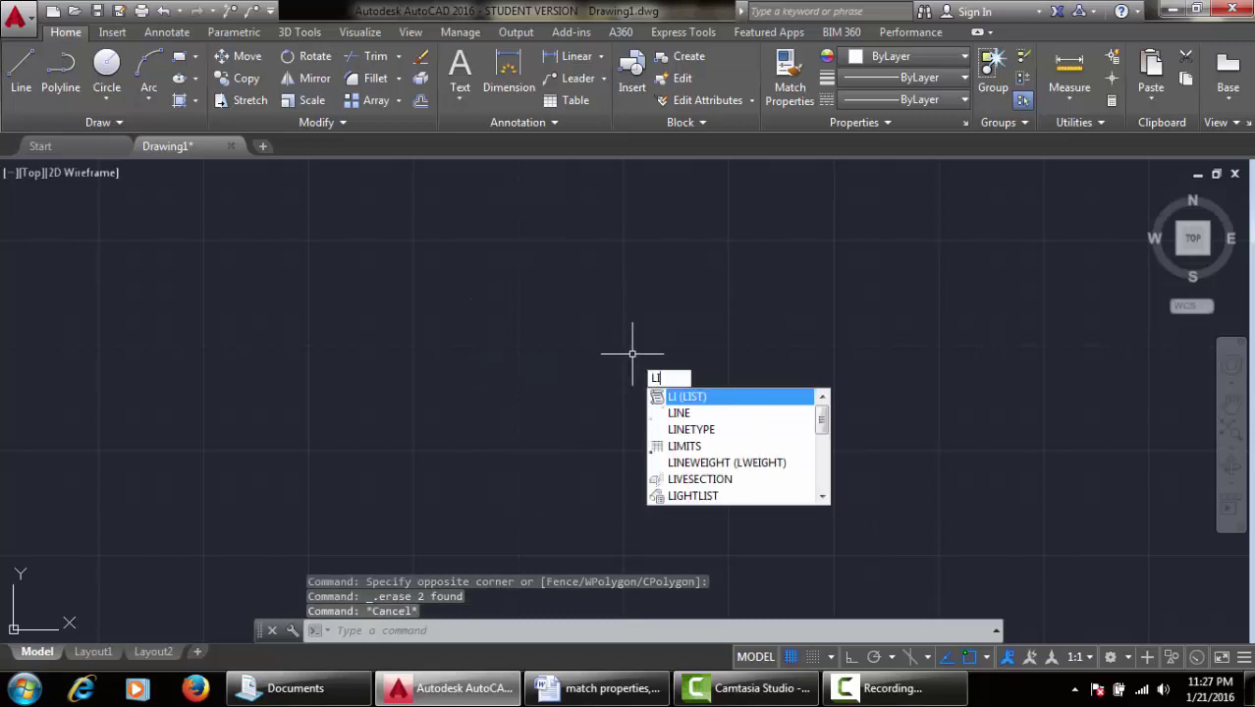
text(NE)
key(Return)
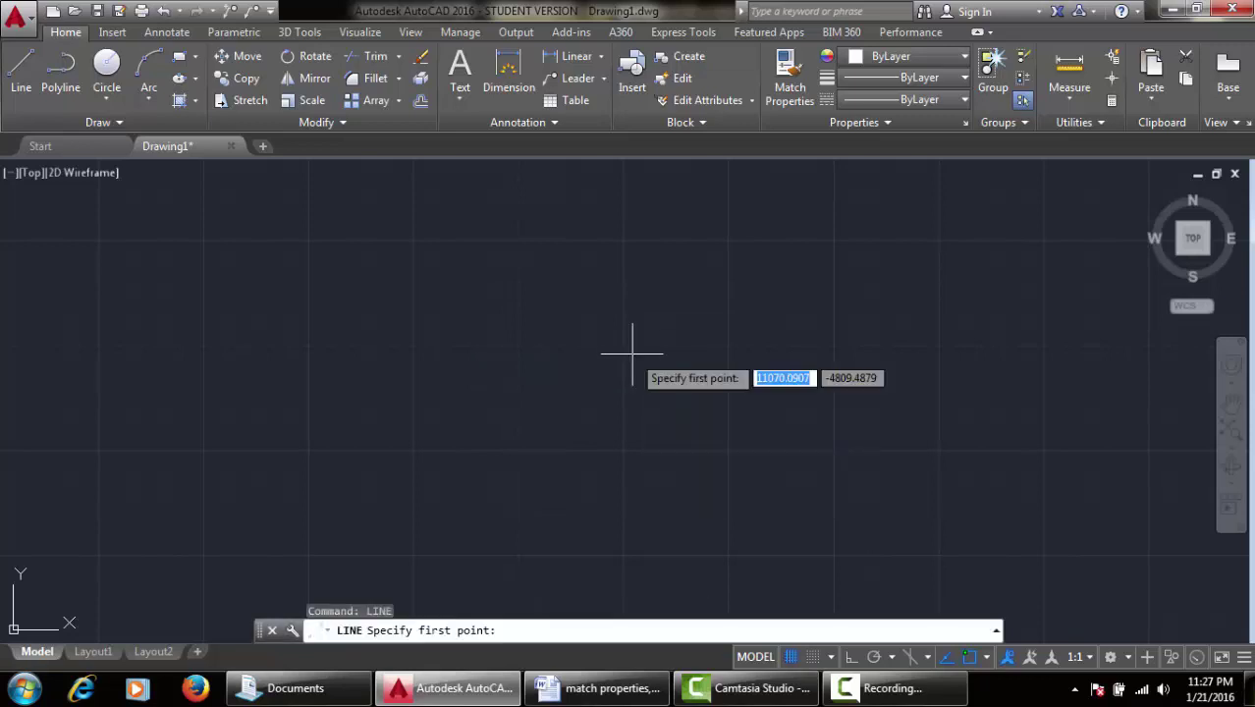
click(501, 404)
click(655, 362)
click(722, 252)
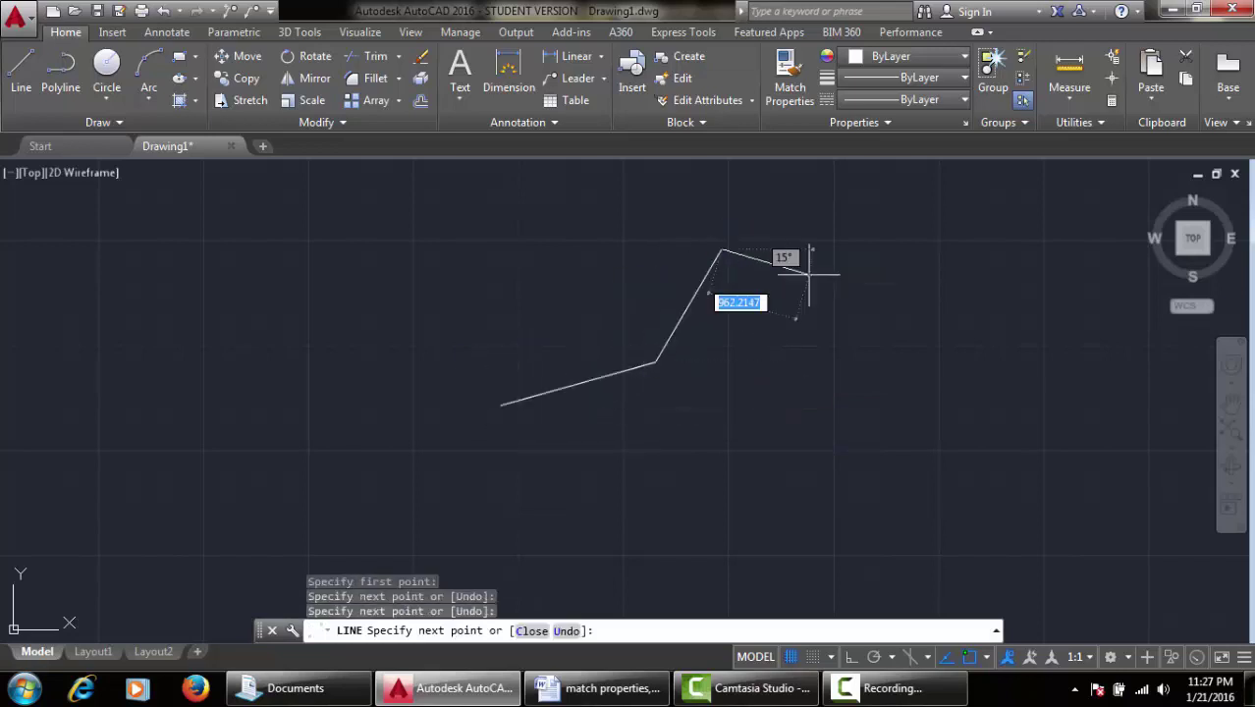
click(846, 312)
click(813, 404)
key(Escape)
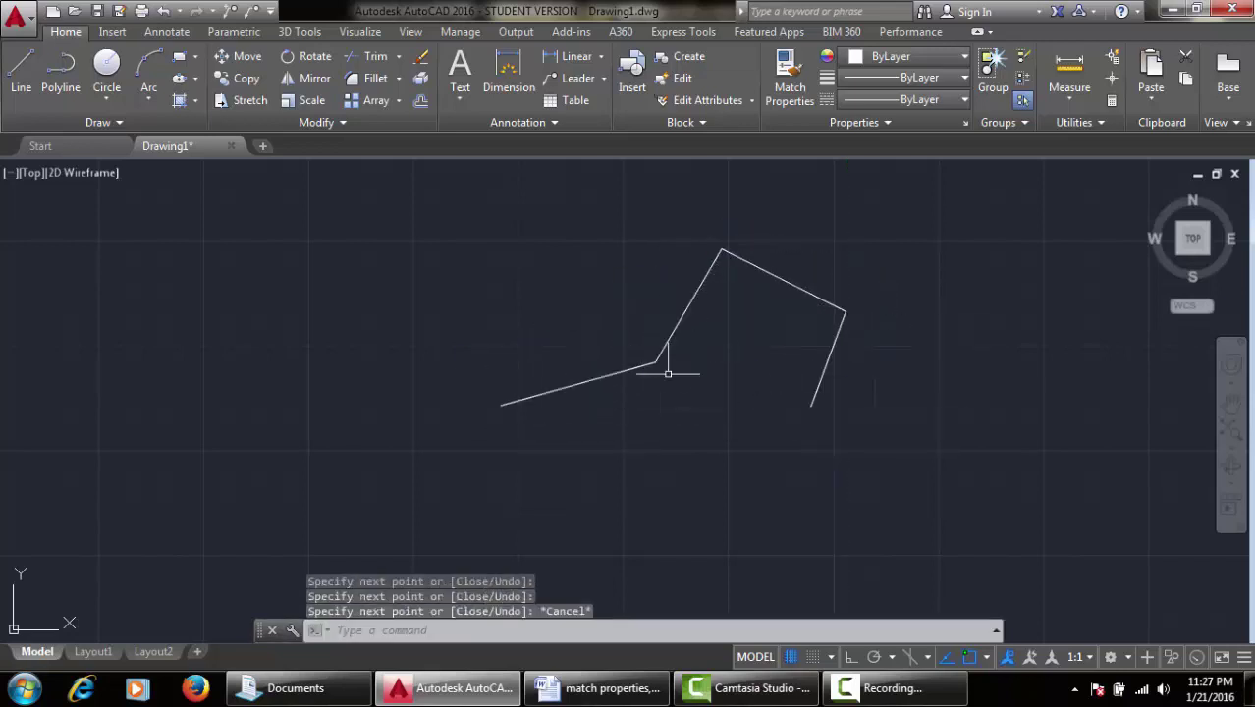
middle_drag(734, 415, 609, 450)
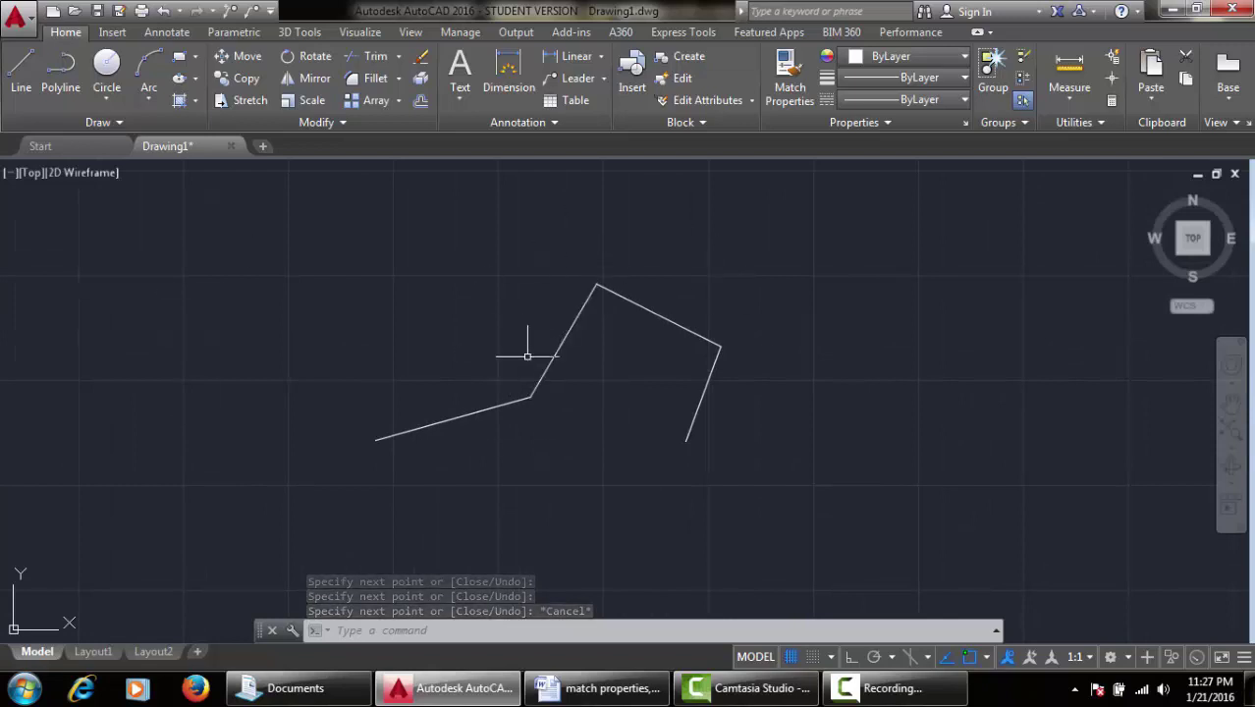
click(447, 419)
click(565, 348)
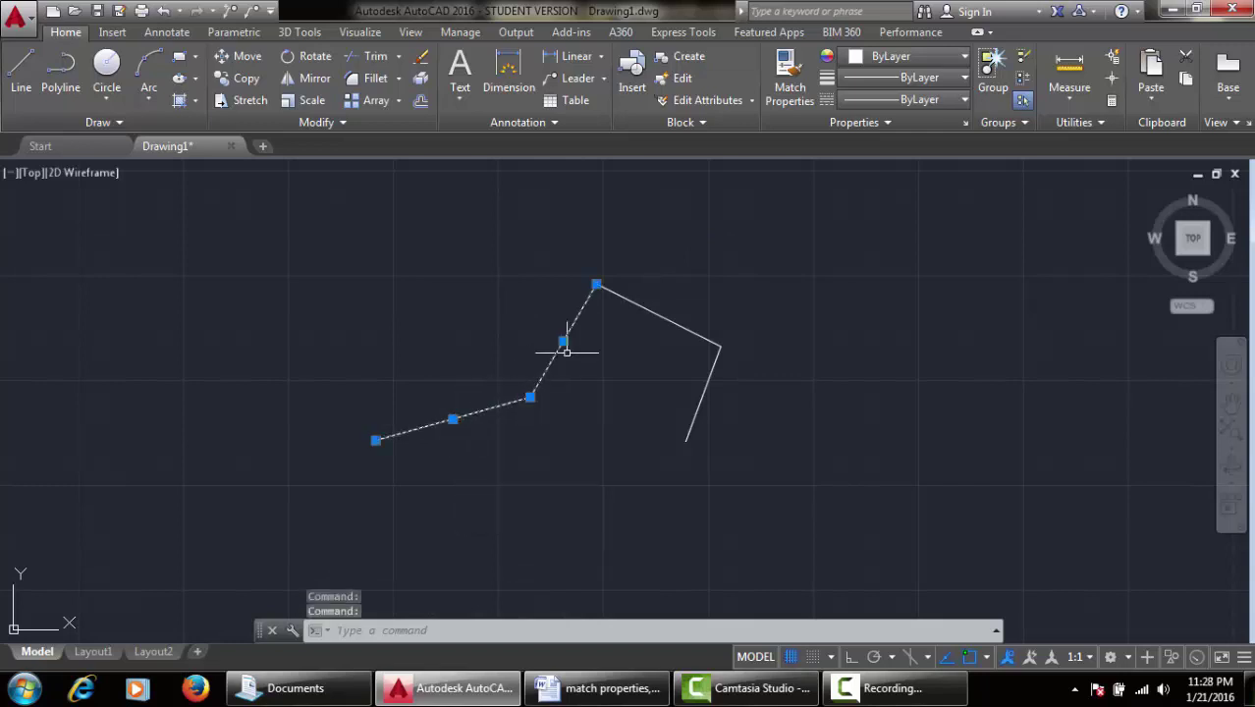
click(660, 316)
click(705, 382)
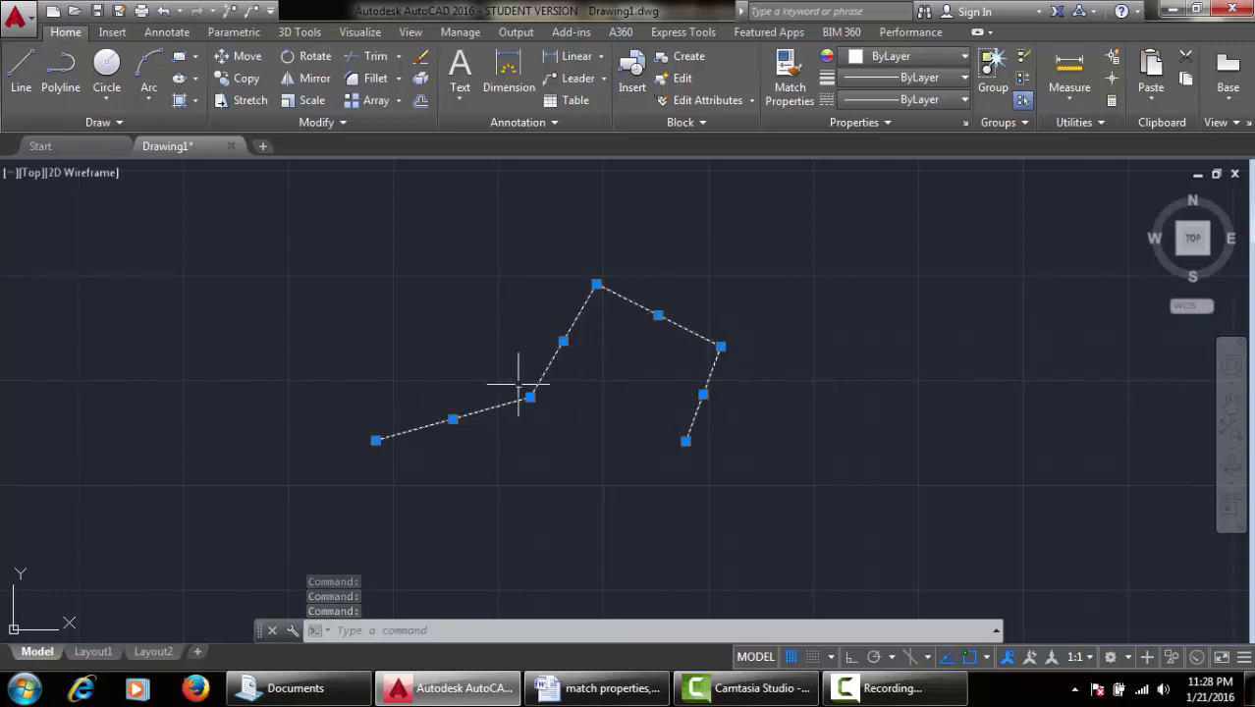
key(Escape)
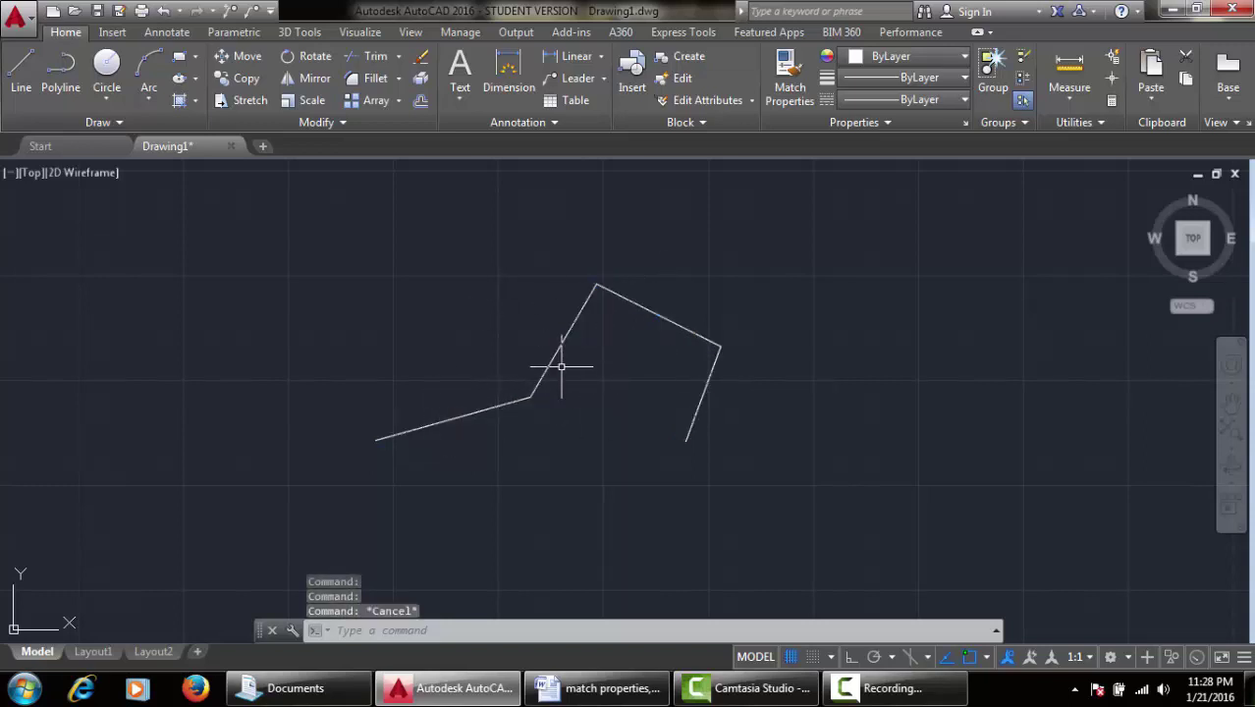
click(490, 411)
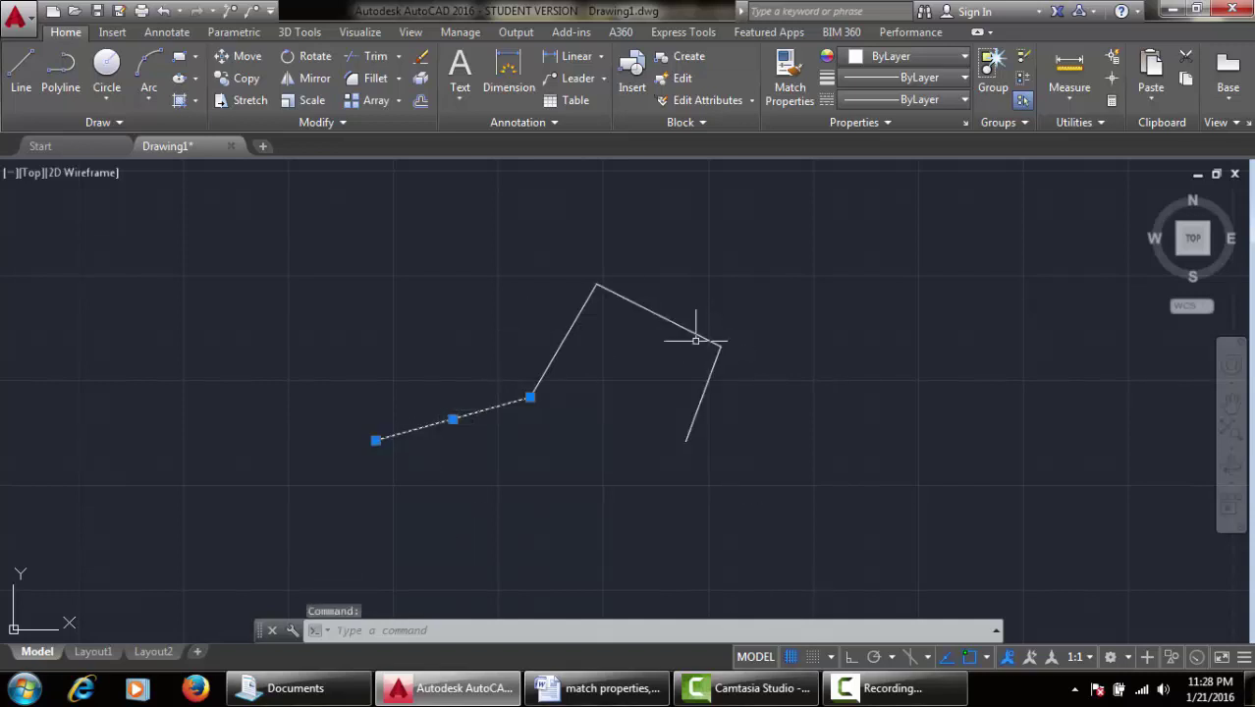
key(Escape)
key(Escape)
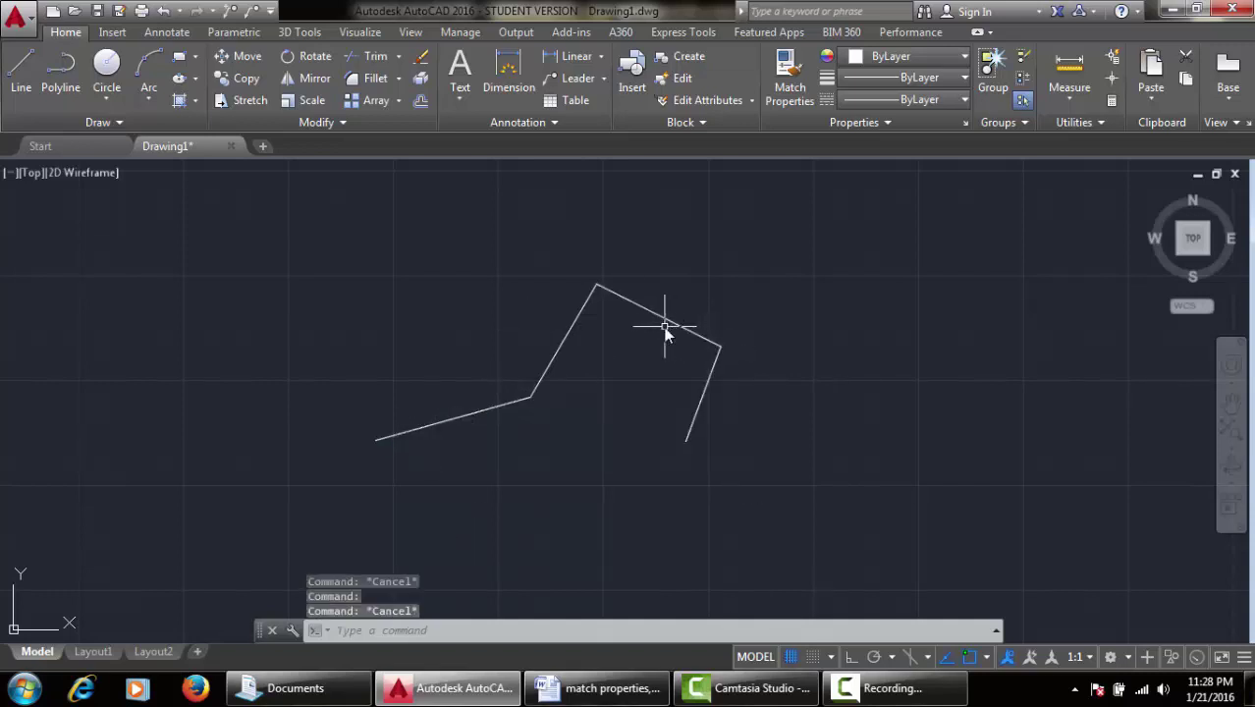
click(483, 407)
click(557, 352)
click(643, 311)
key(Escape)
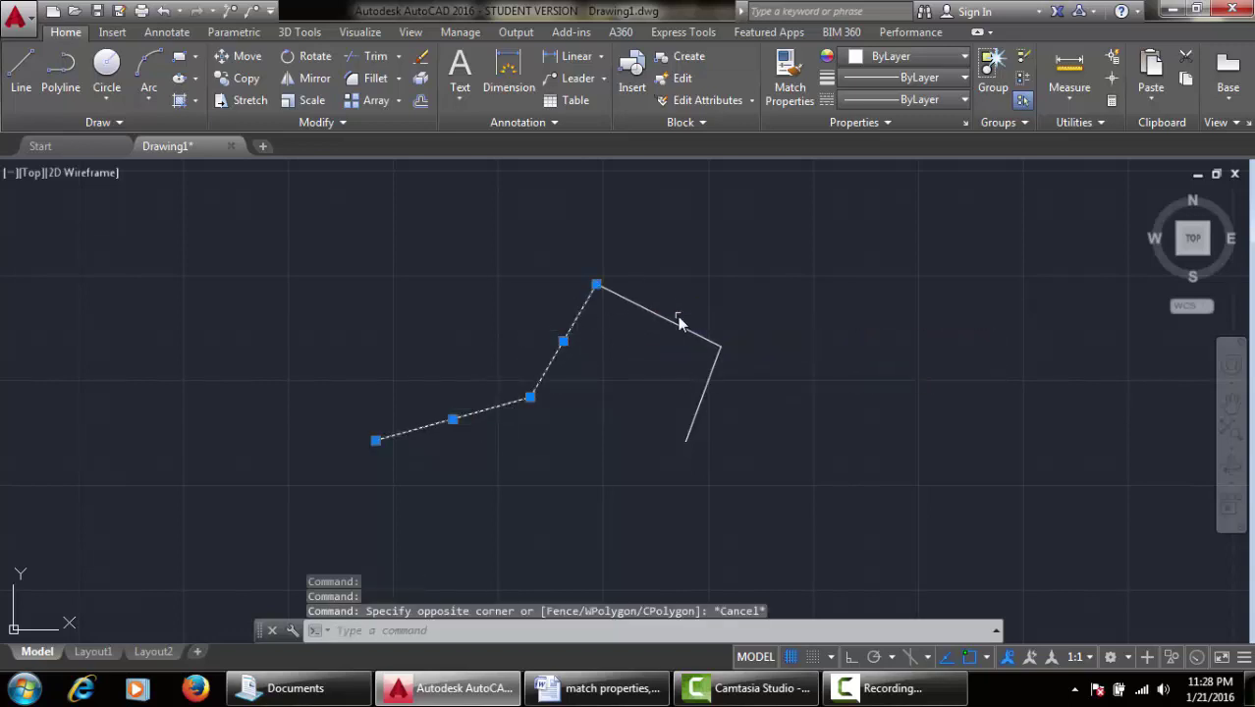
click(677, 323)
key(Escape)
click(677, 328)
key(Escape)
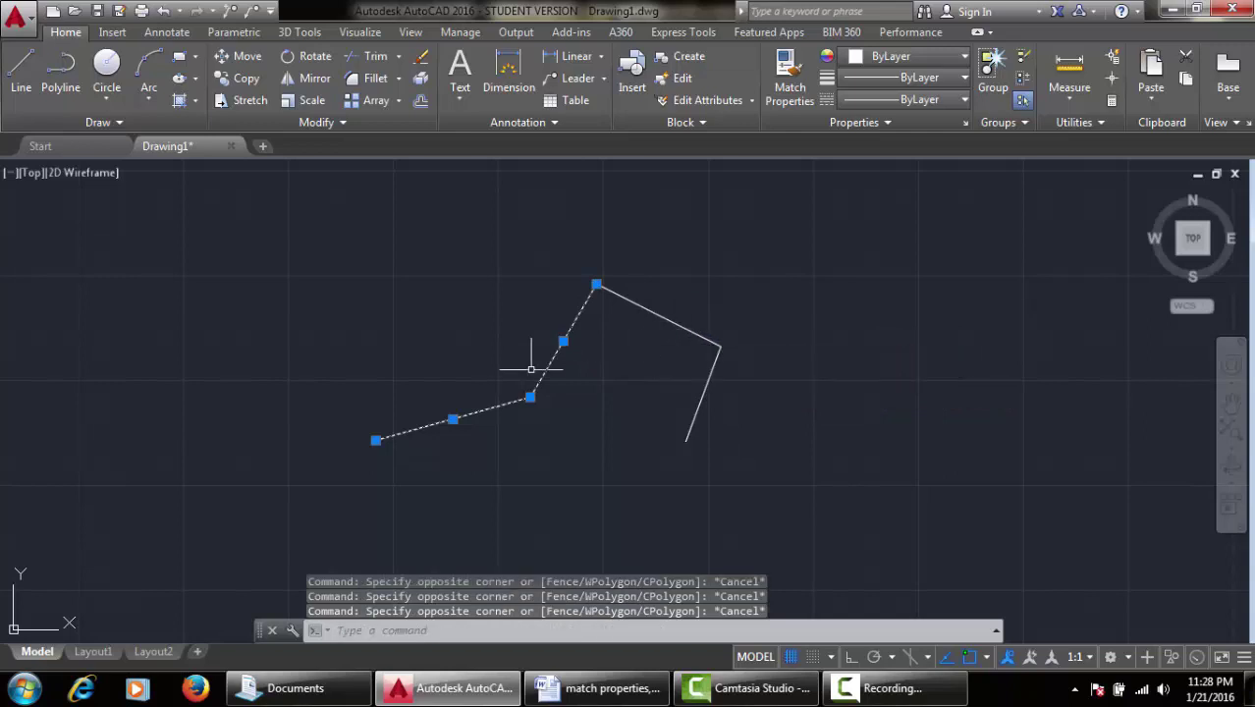
click(687, 328)
click(703, 395)
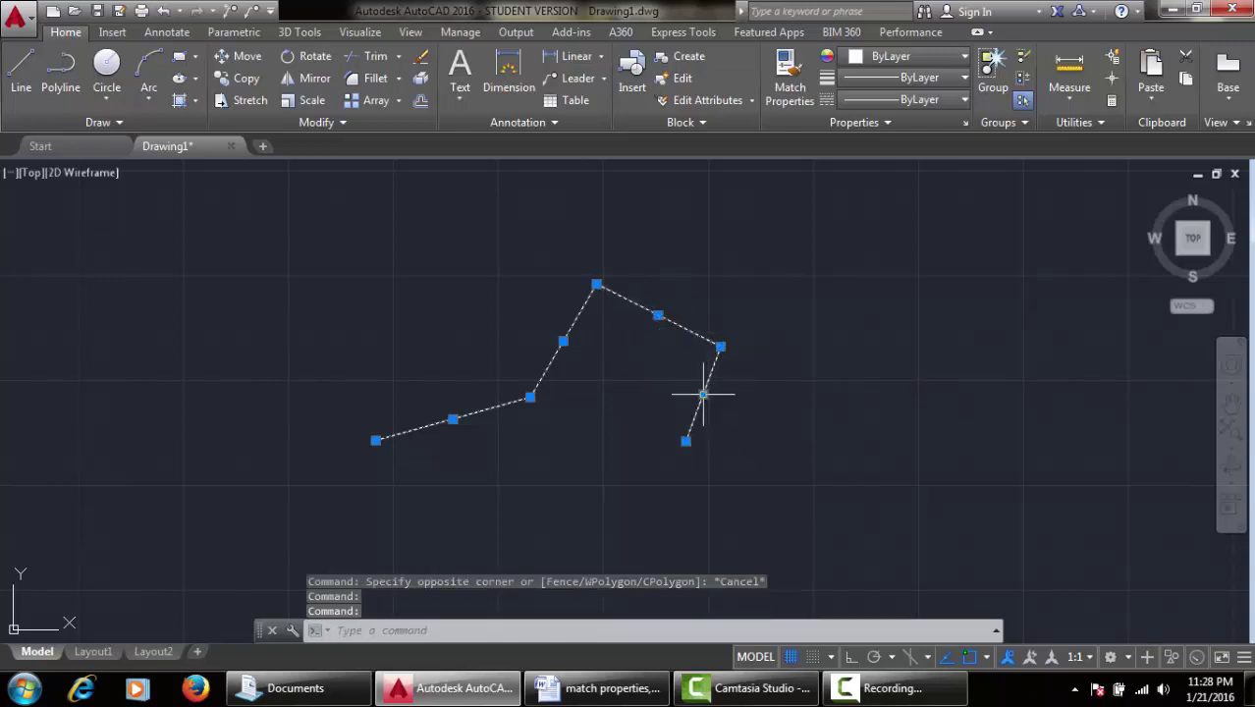
key(Escape)
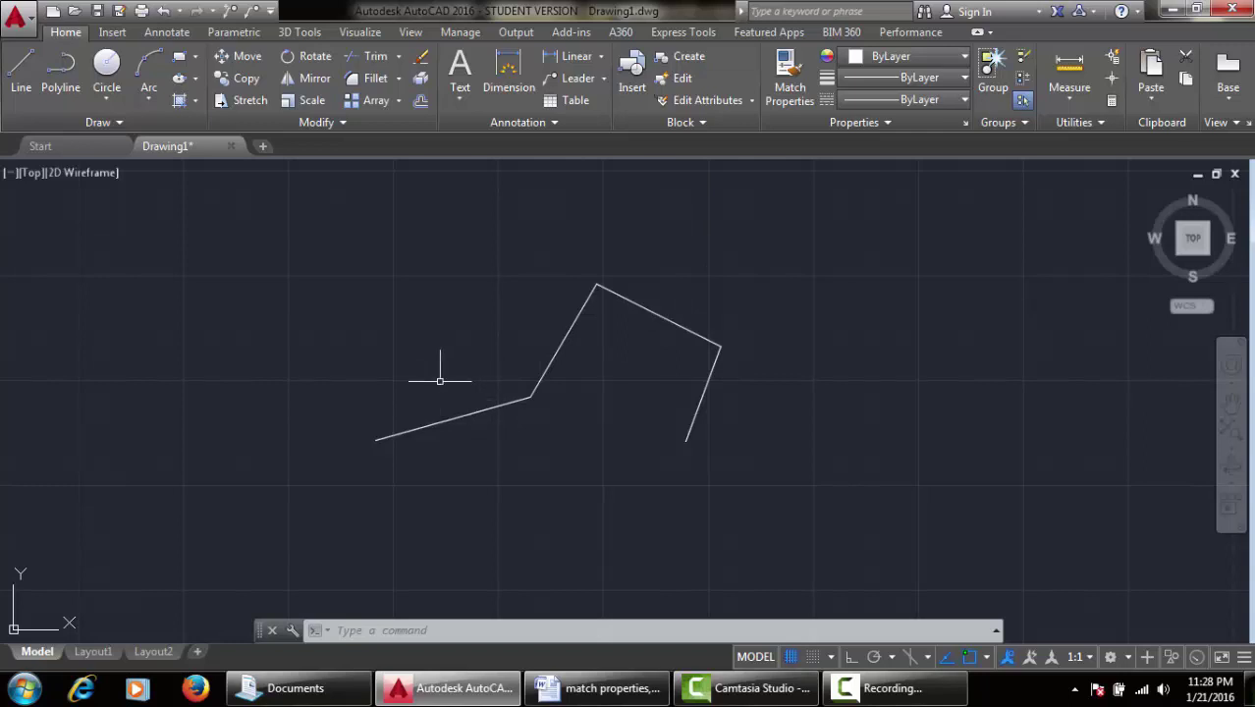
middle_drag(578, 421, 629, 409)
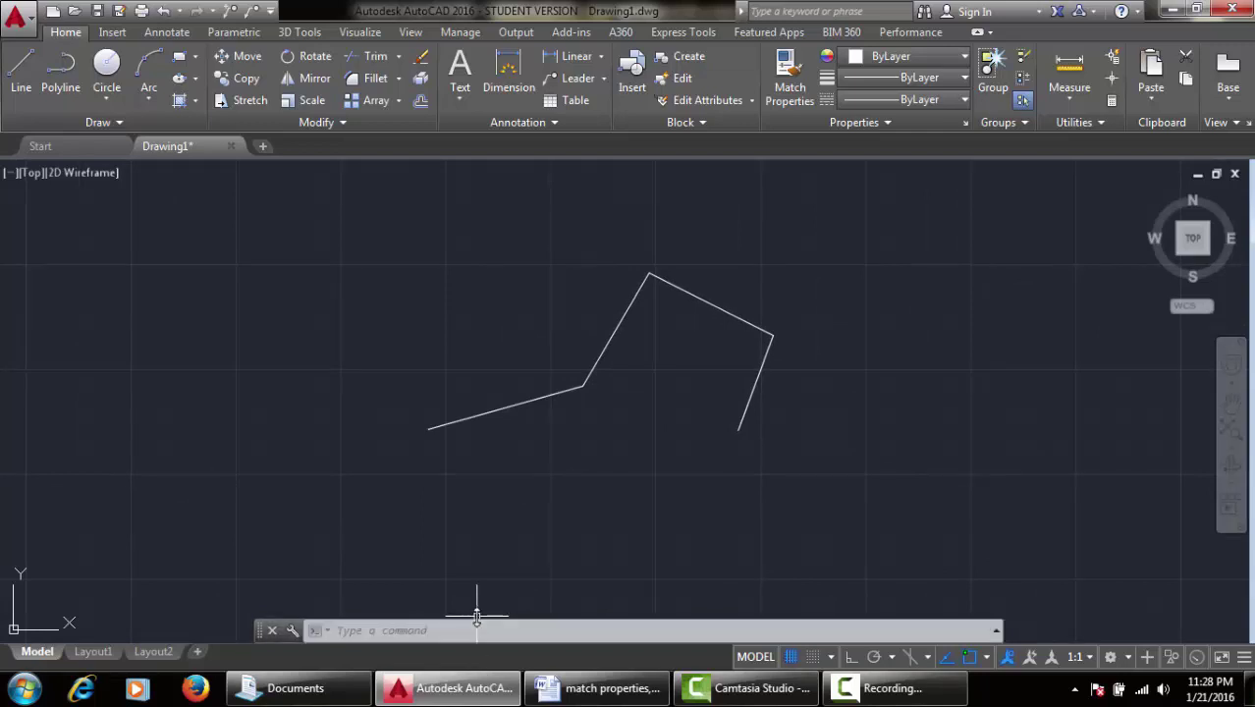
Step: Use pe on the lower-left zigzag line, accept Y to convert it, and highlight Join
text(pe)
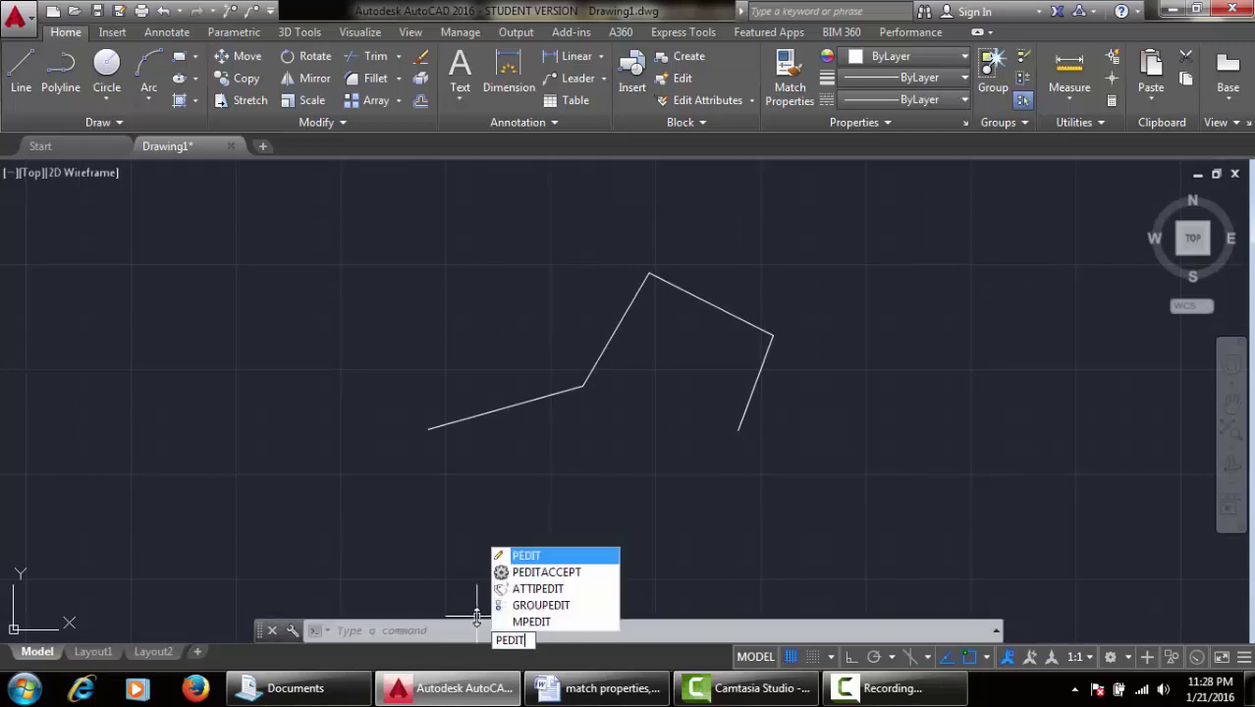
key(Return)
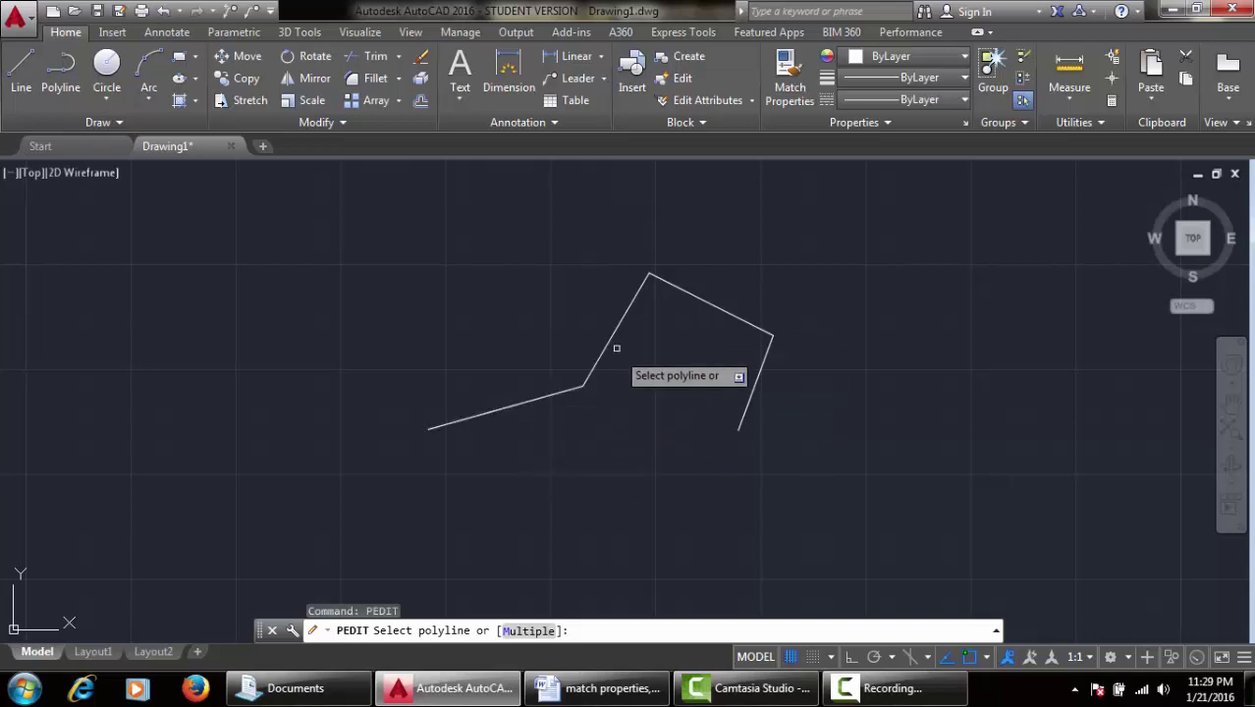
click(518, 402)
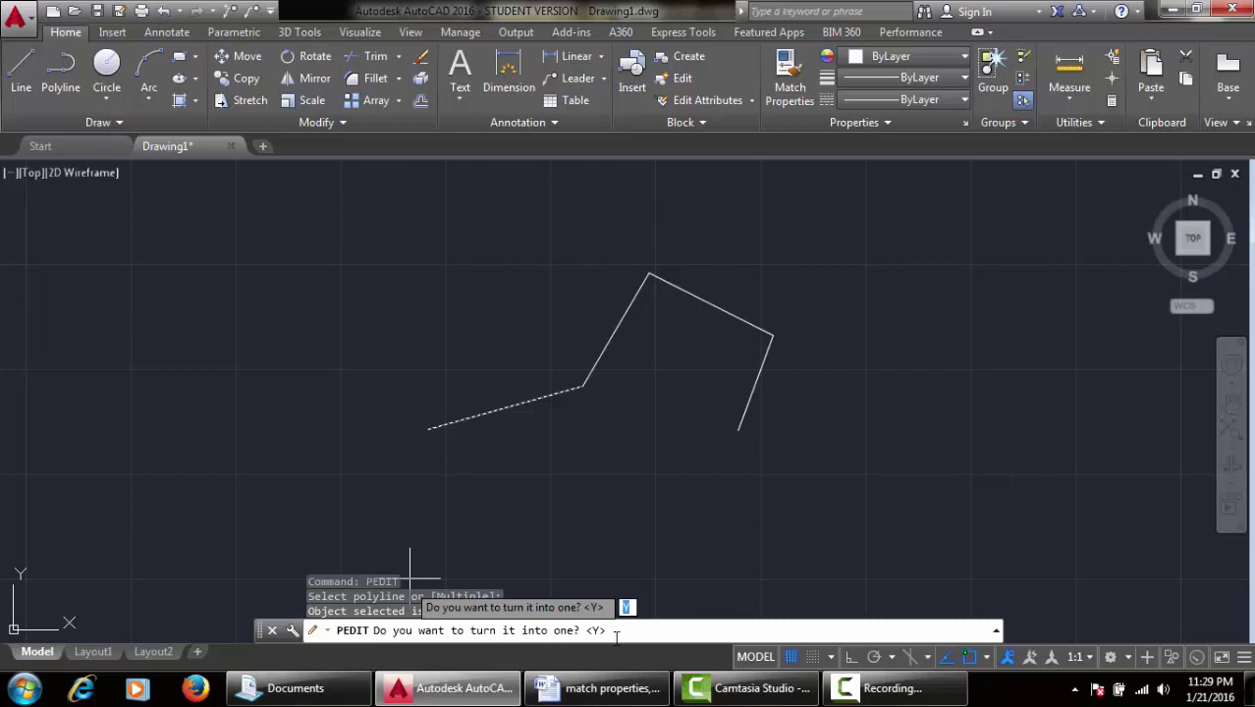
key(Return)
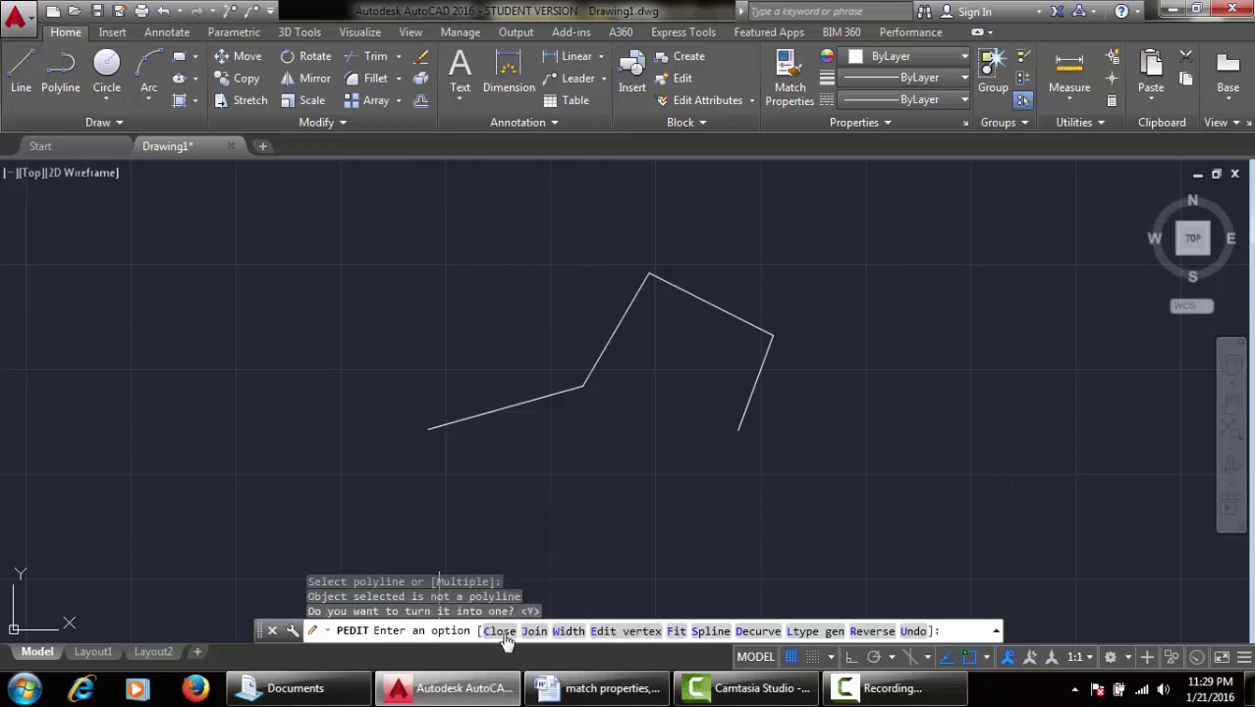
key(Down)
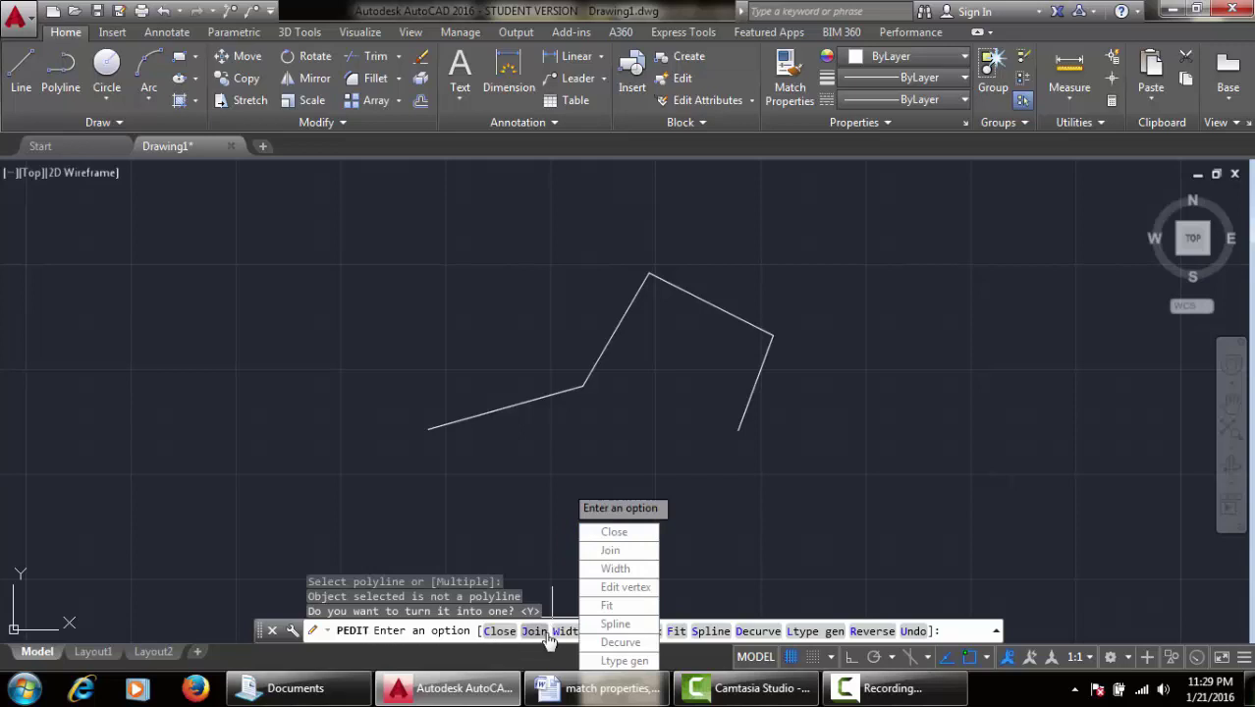
key(Down)
key(Up)
key(Up)
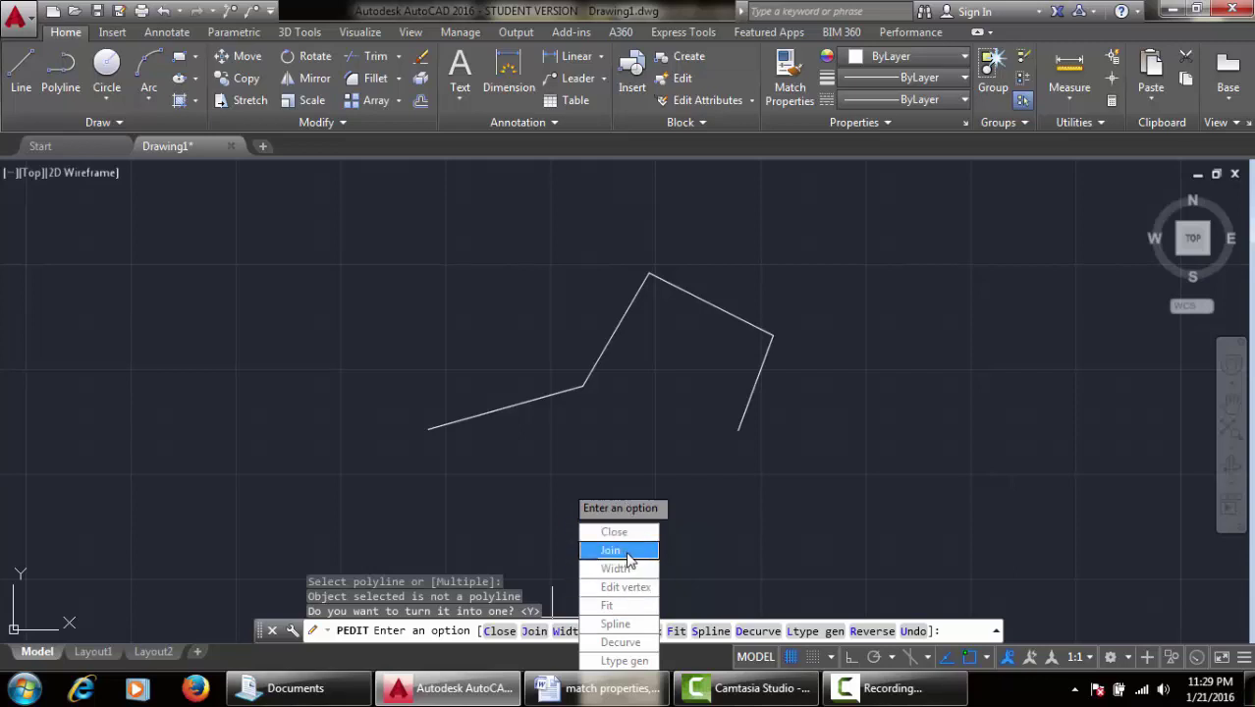
Step: Join the upper-left, upper-right and lower-right segments to the polyline, then select it to verify
click(627, 556)
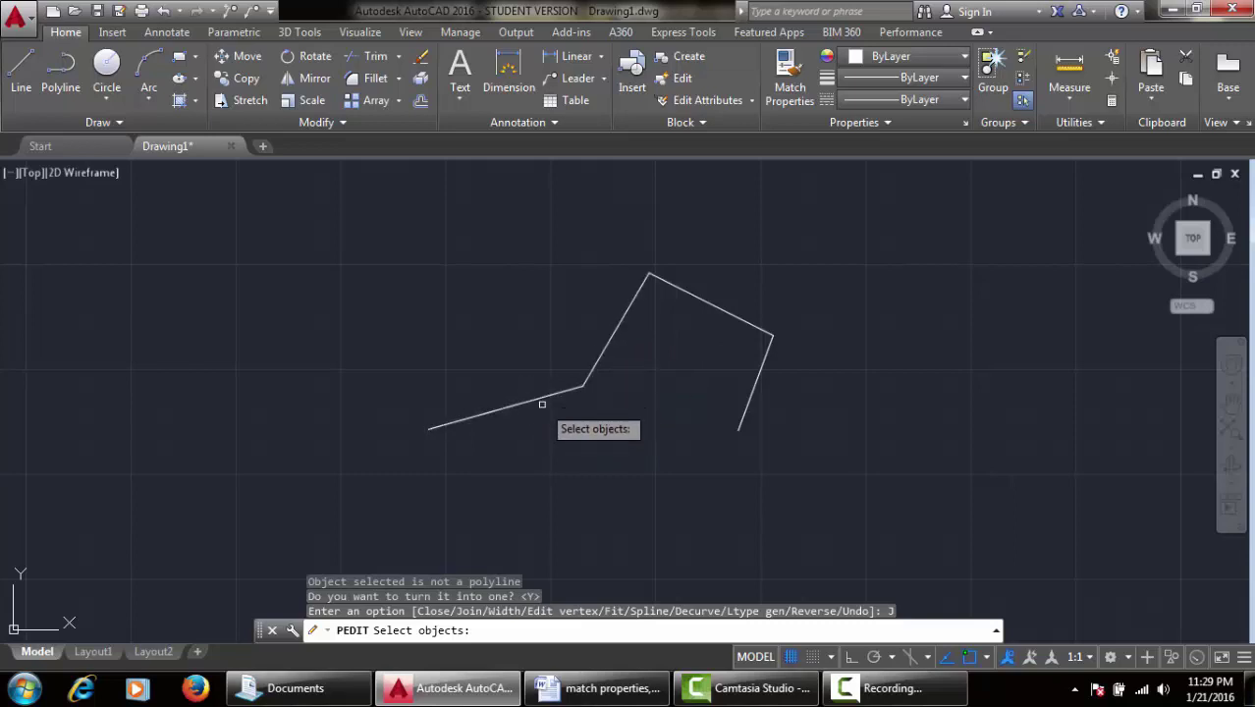
click(597, 358)
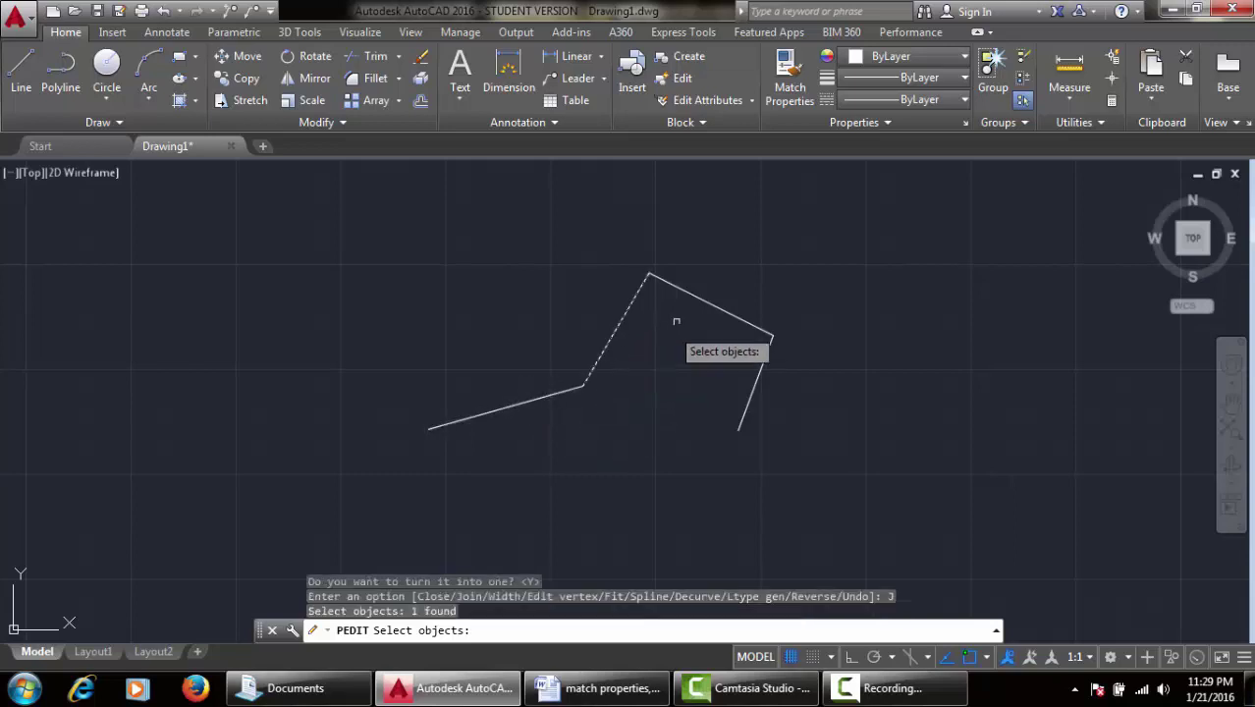
click(692, 297)
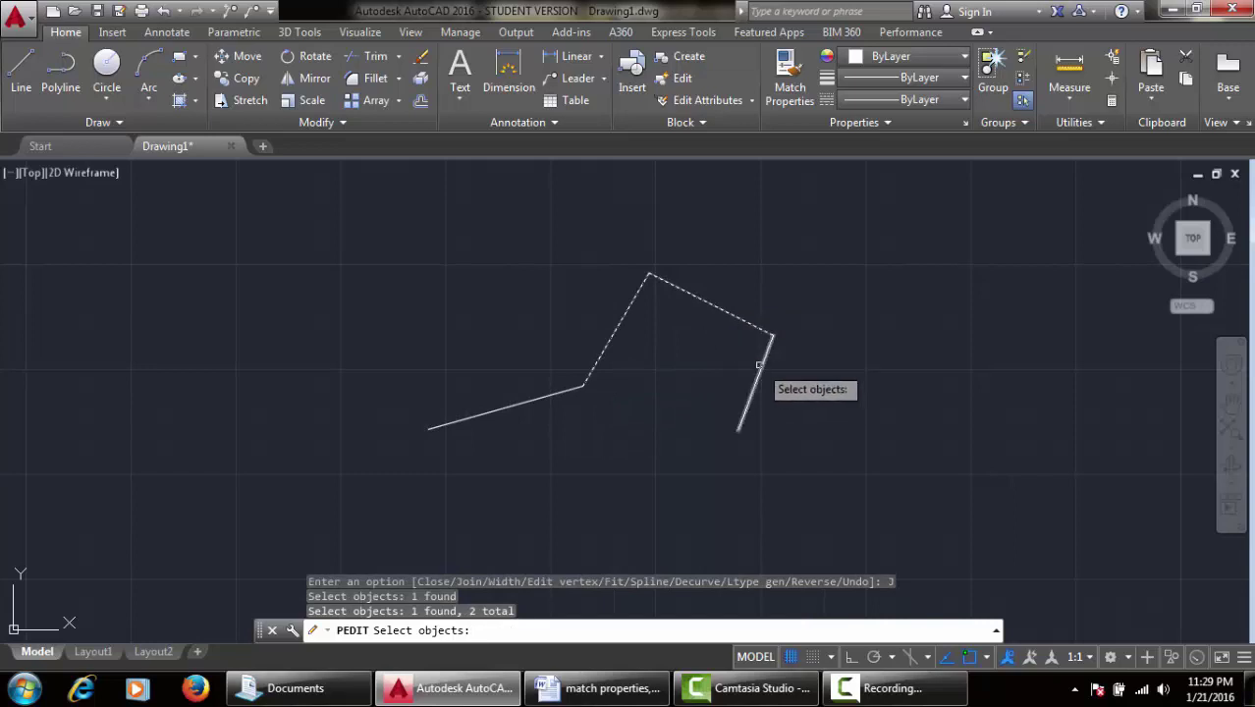
click(762, 367)
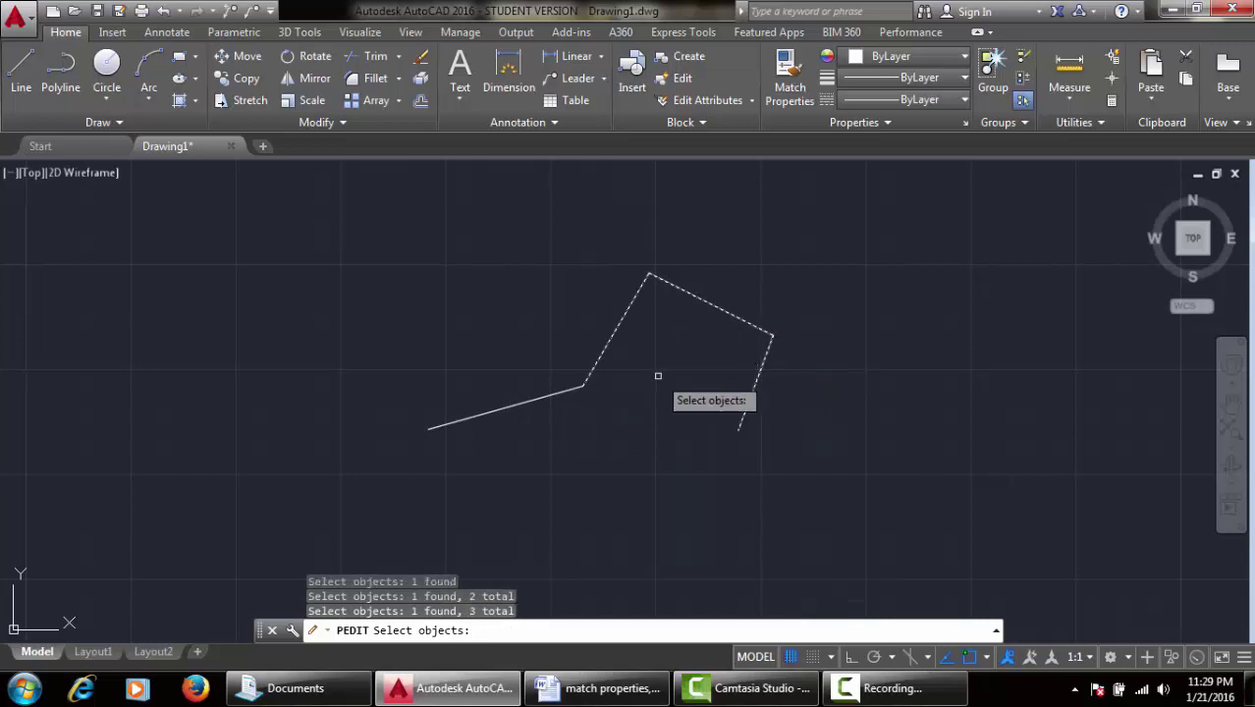
key(Return)
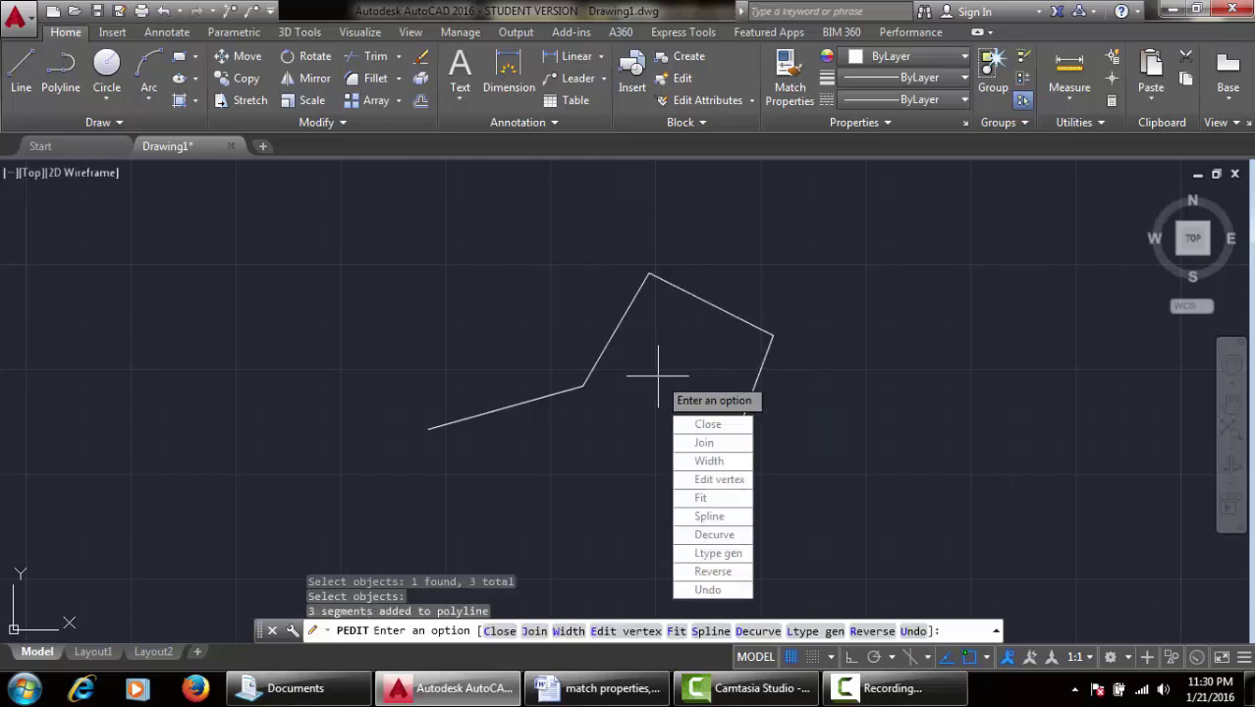
key(Escape)
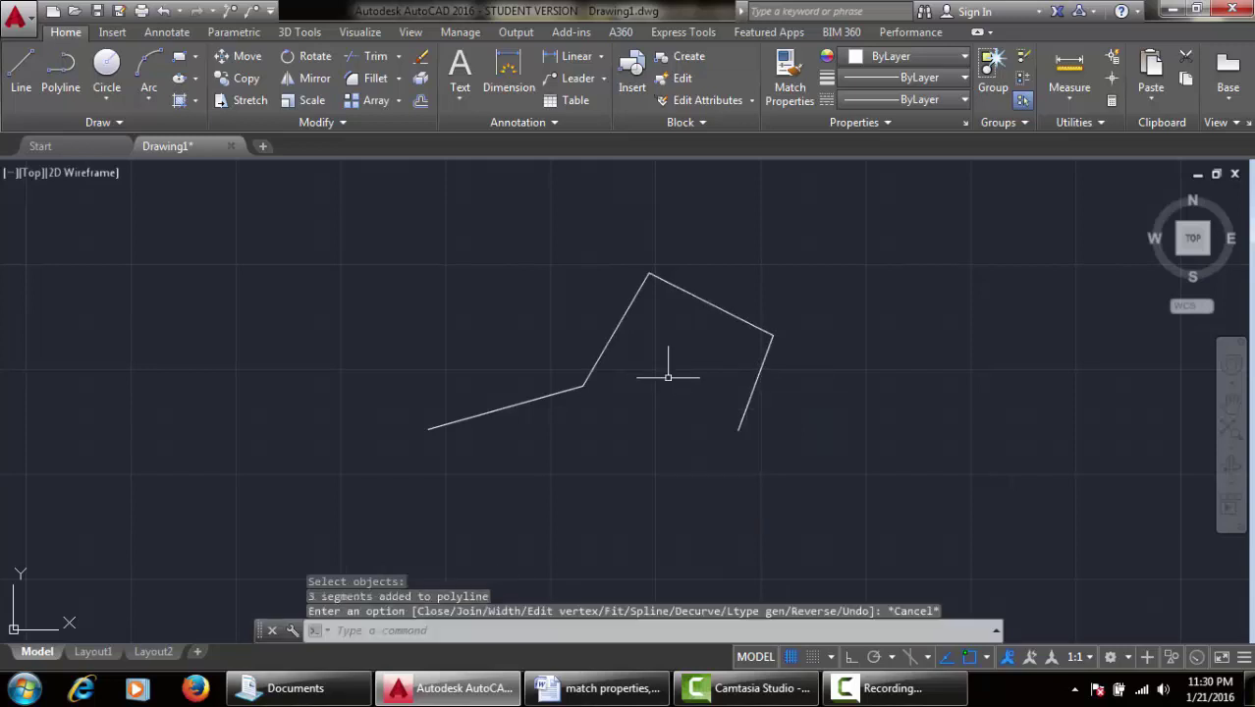
click(551, 393)
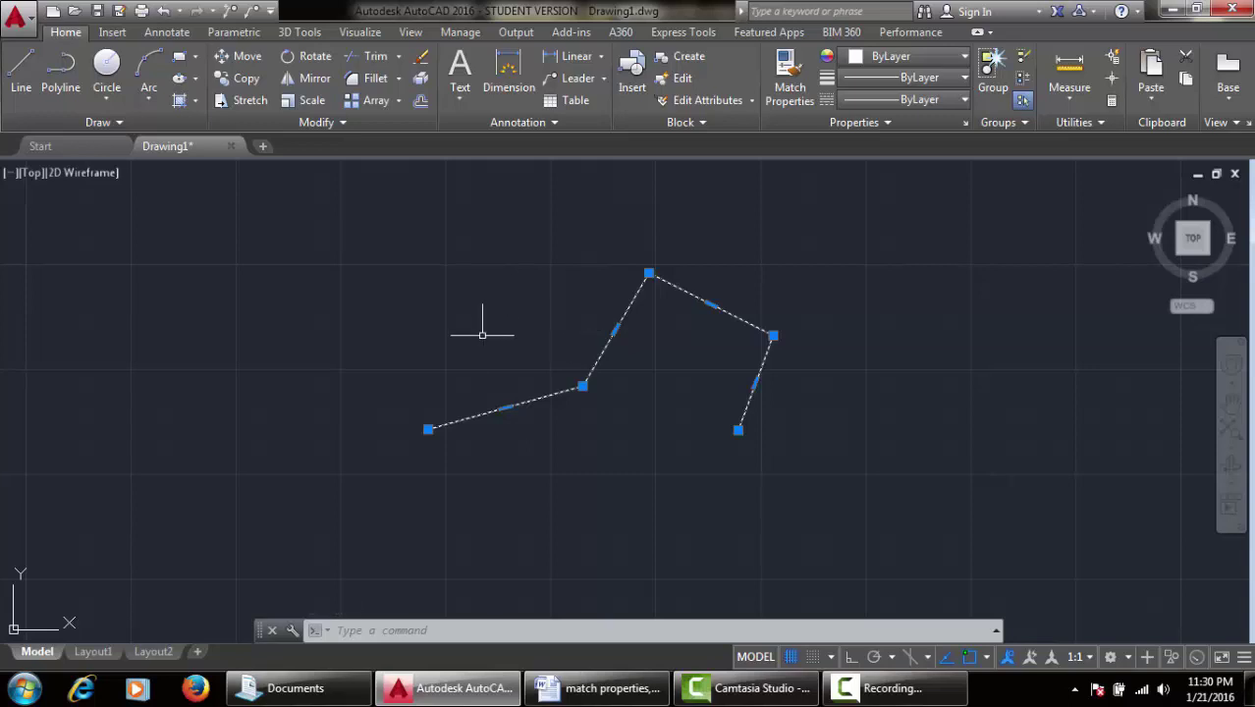
key(Escape)
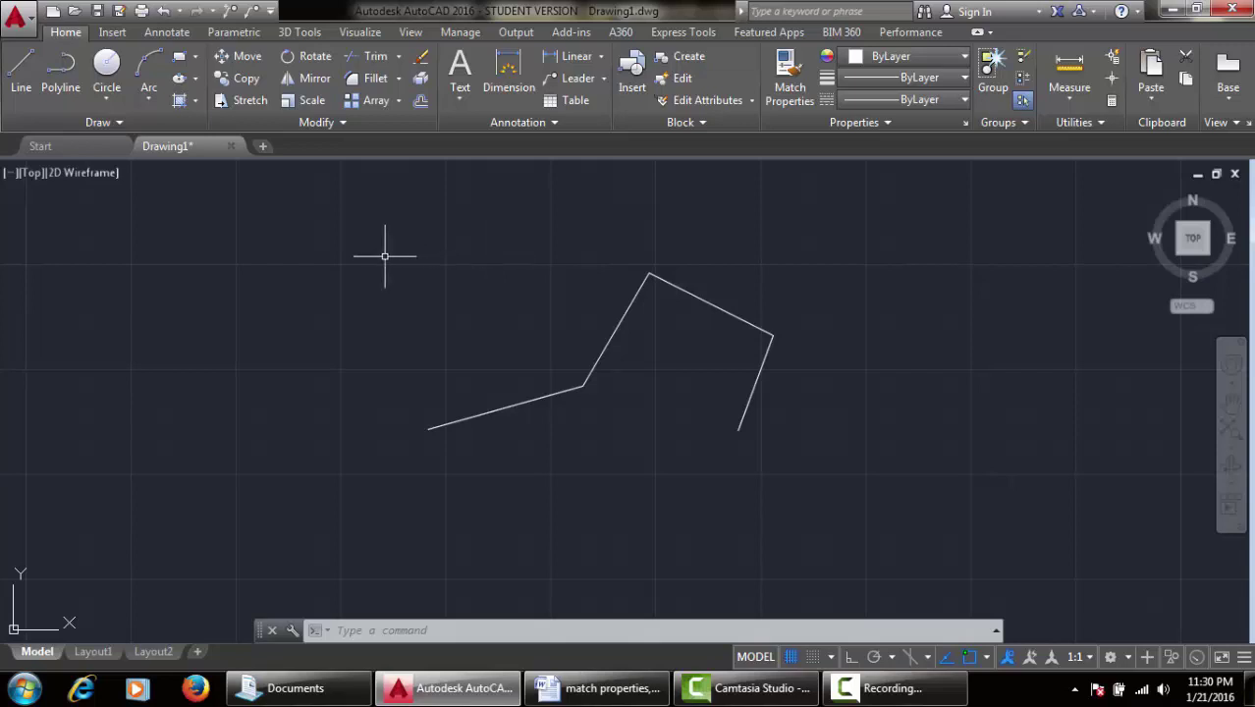
Step: Draw a five-segment line chain right of the polyline, then start PEDIT with pe
scroll(555, 280, down, 1)
middle_drag(820, 328, 589, 339)
text(LINE)
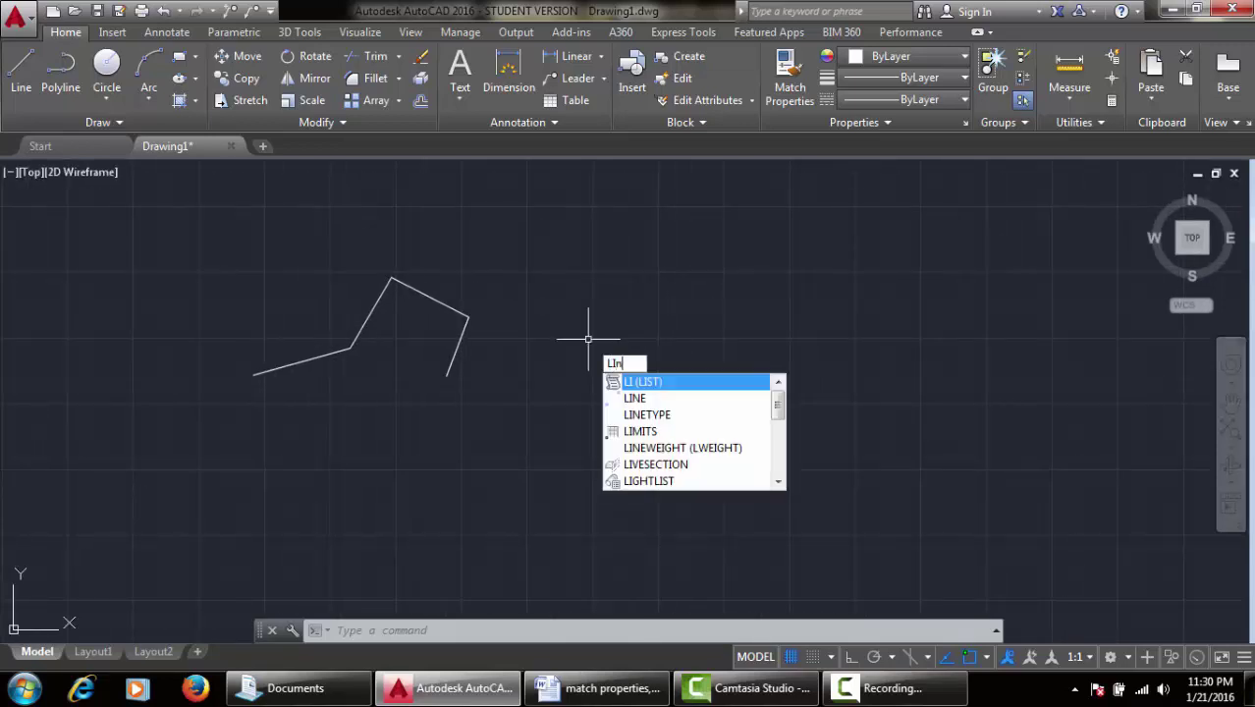
key(Return)
click(584, 334)
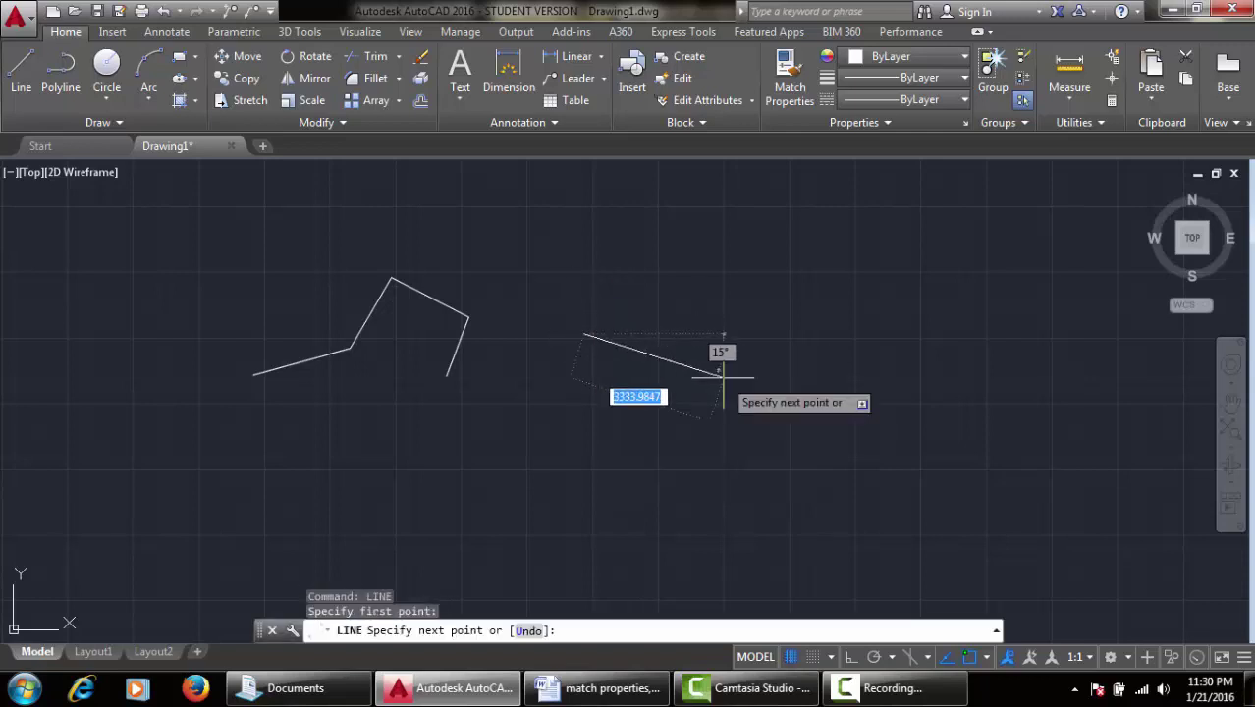
click(725, 376)
click(769, 288)
click(810, 428)
click(668, 277)
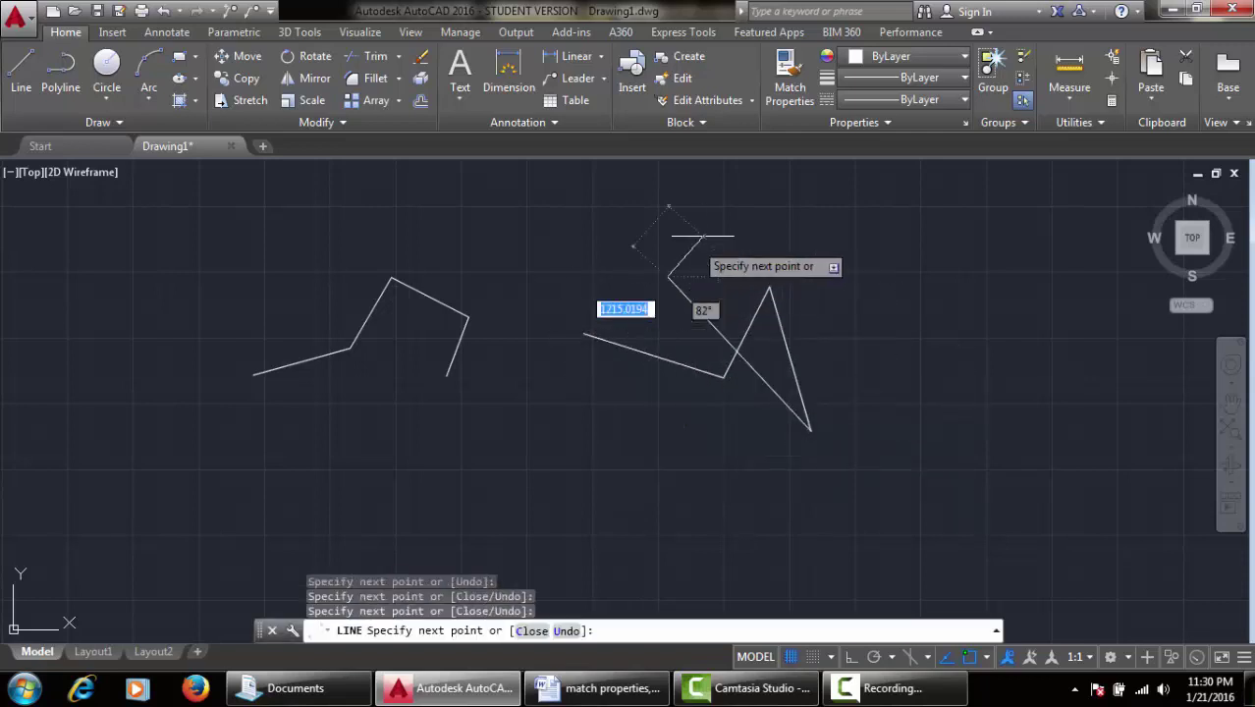
click(730, 218)
key(Escape)
text(pe)
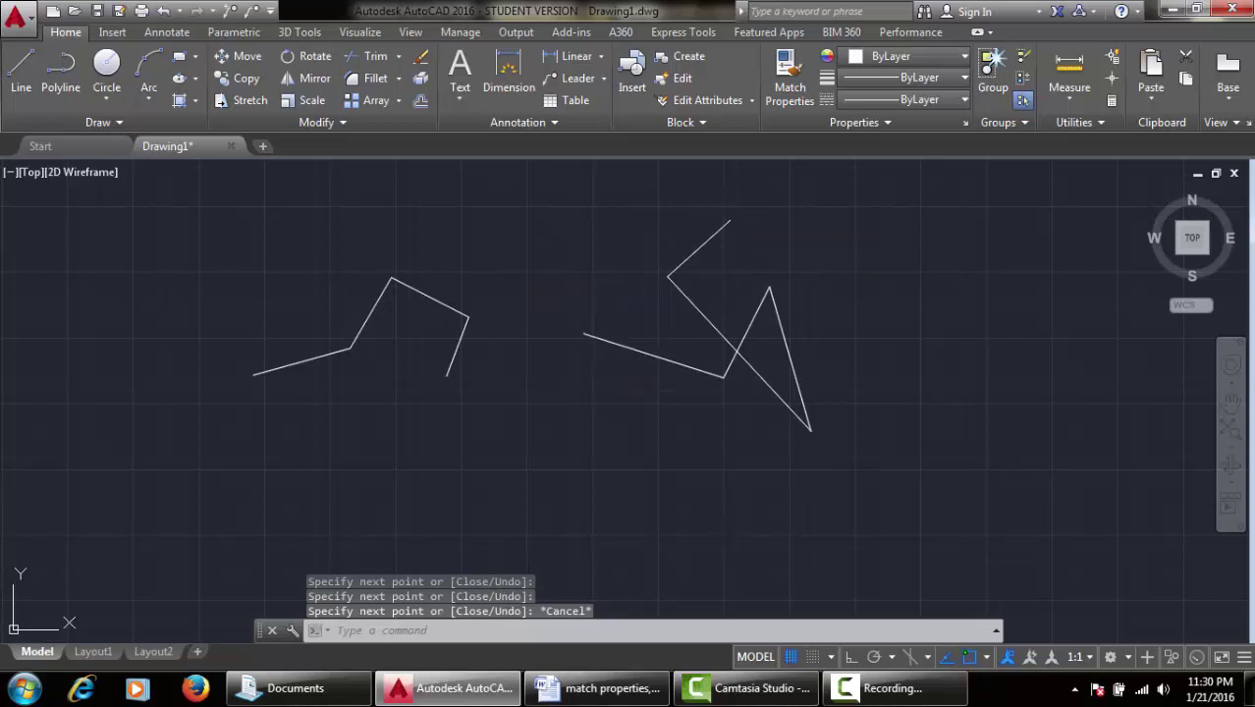
key(Return)
Step: Convert the chain's first segment to a polyline, join the other four to it, and select it
click(647, 354)
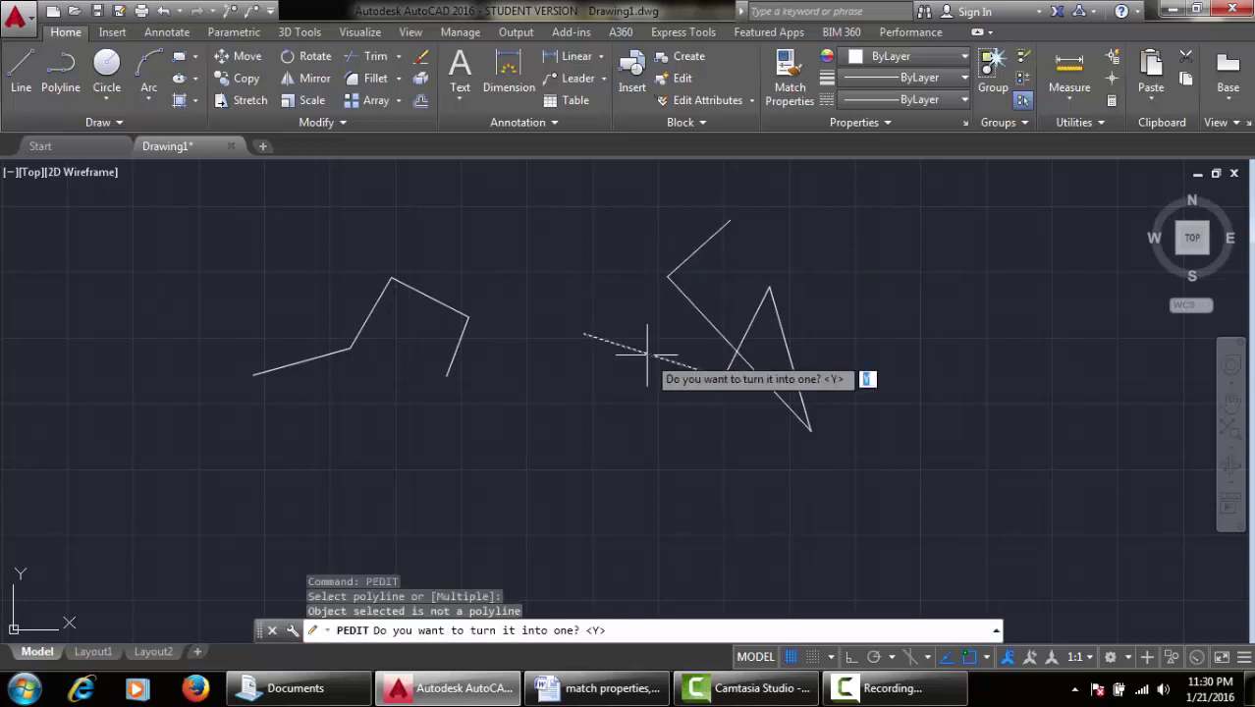
key(Return)
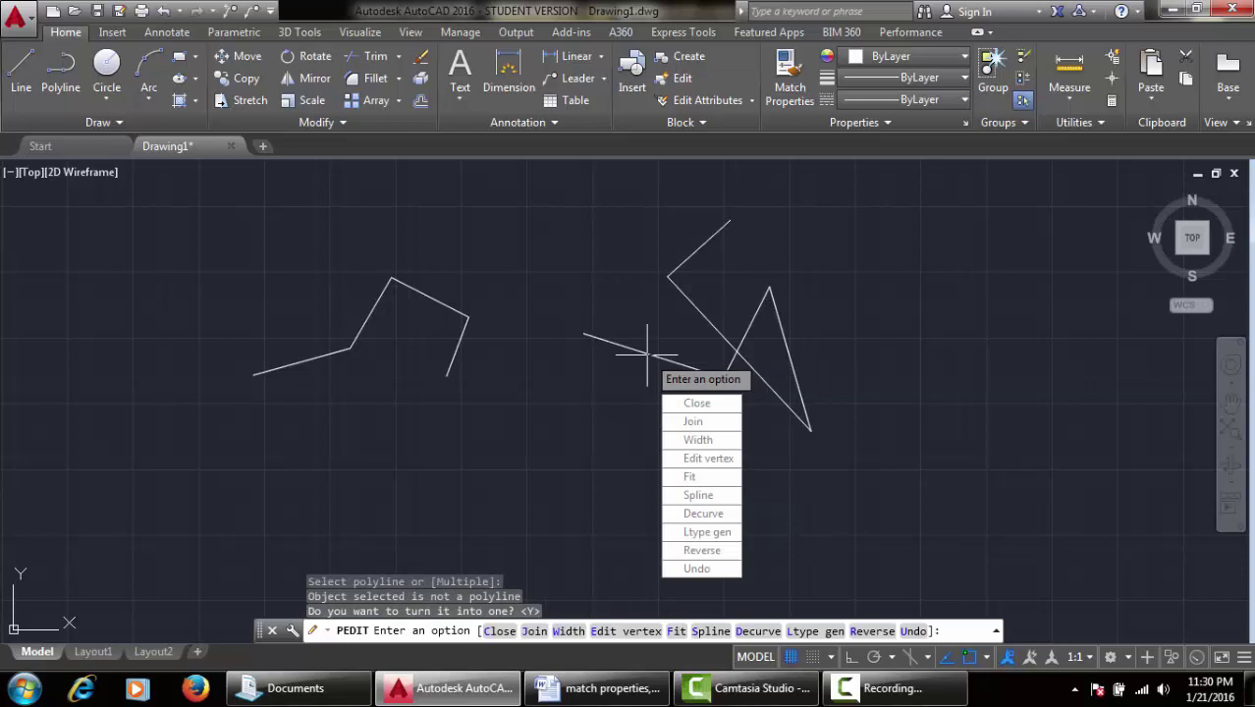
click(694, 421)
click(728, 365)
click(720, 334)
click(702, 248)
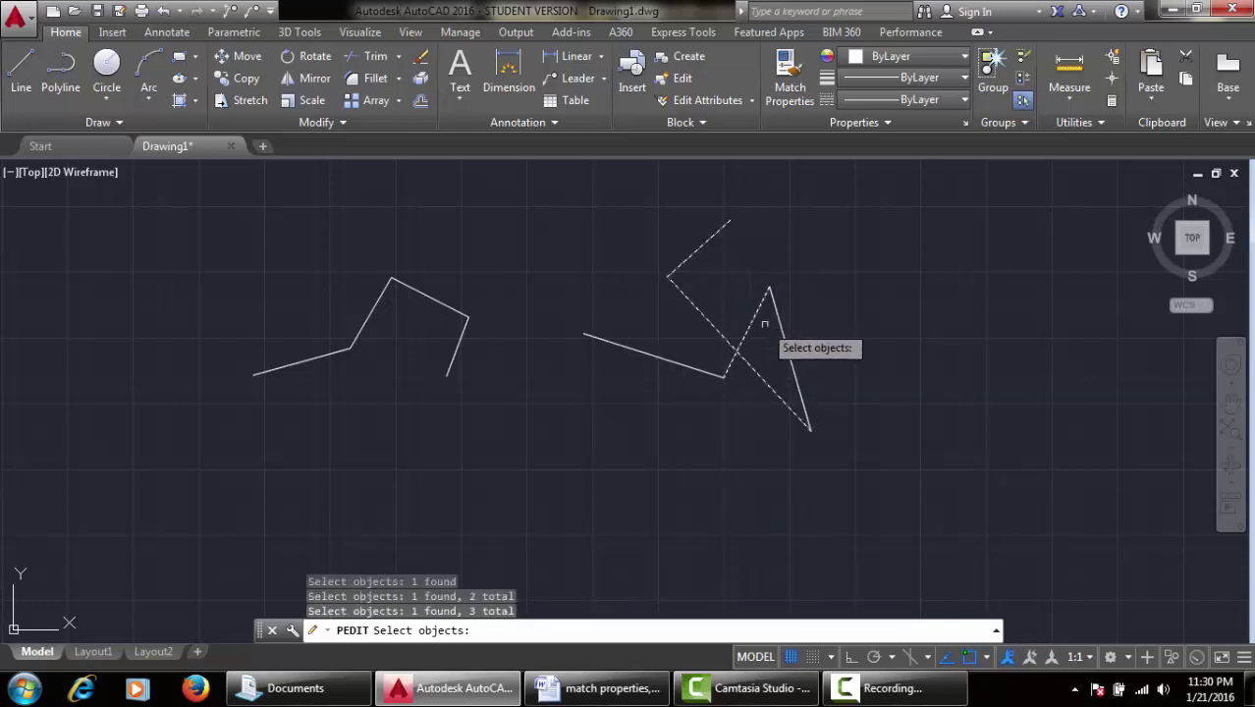
click(782, 331)
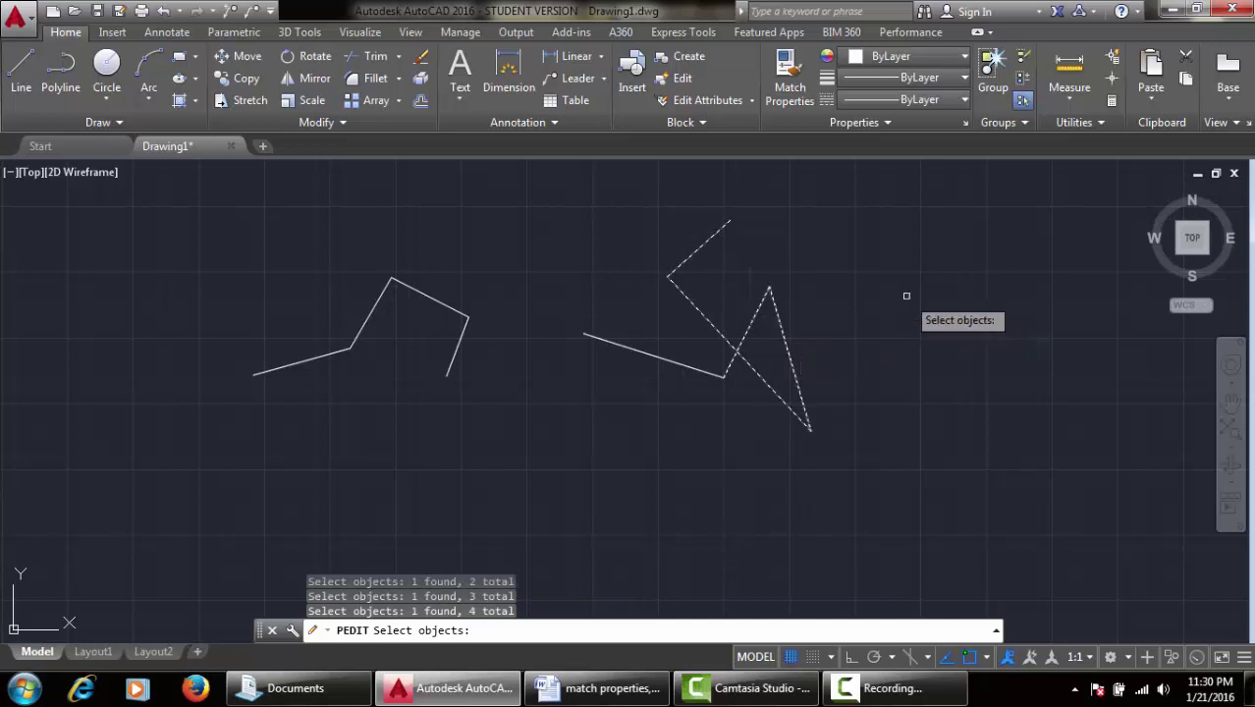
key(Return)
key(Escape)
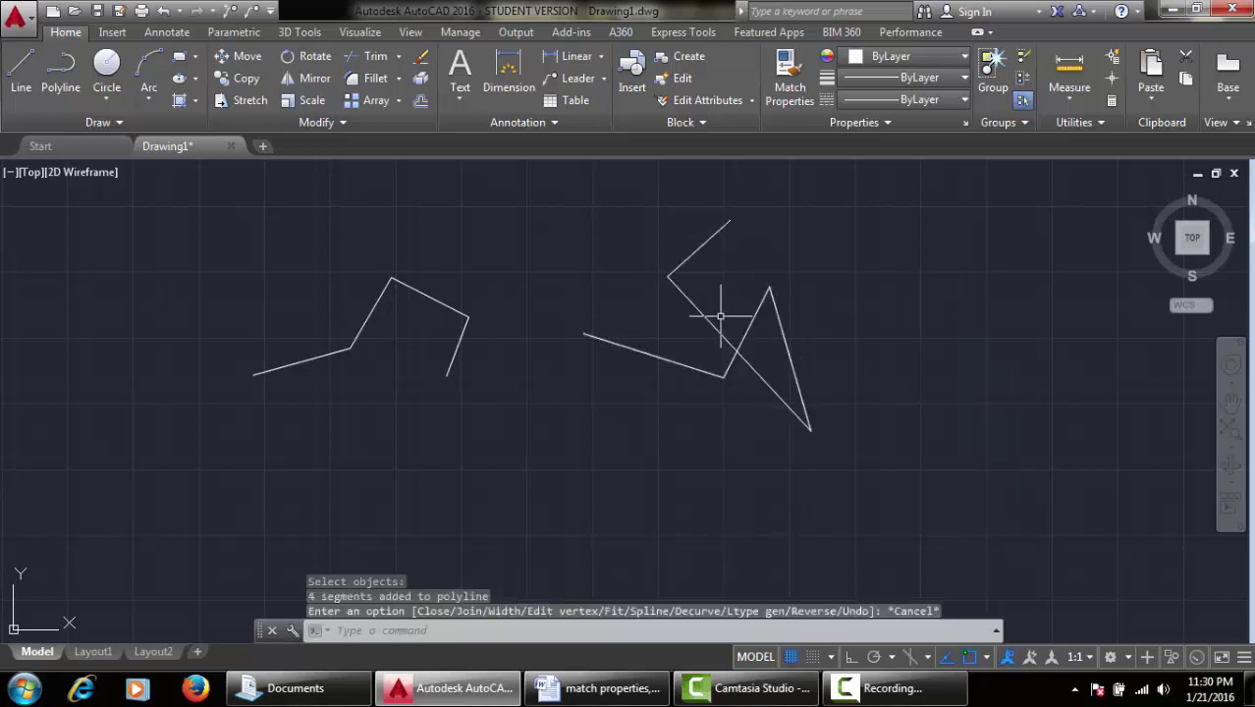
click(720, 328)
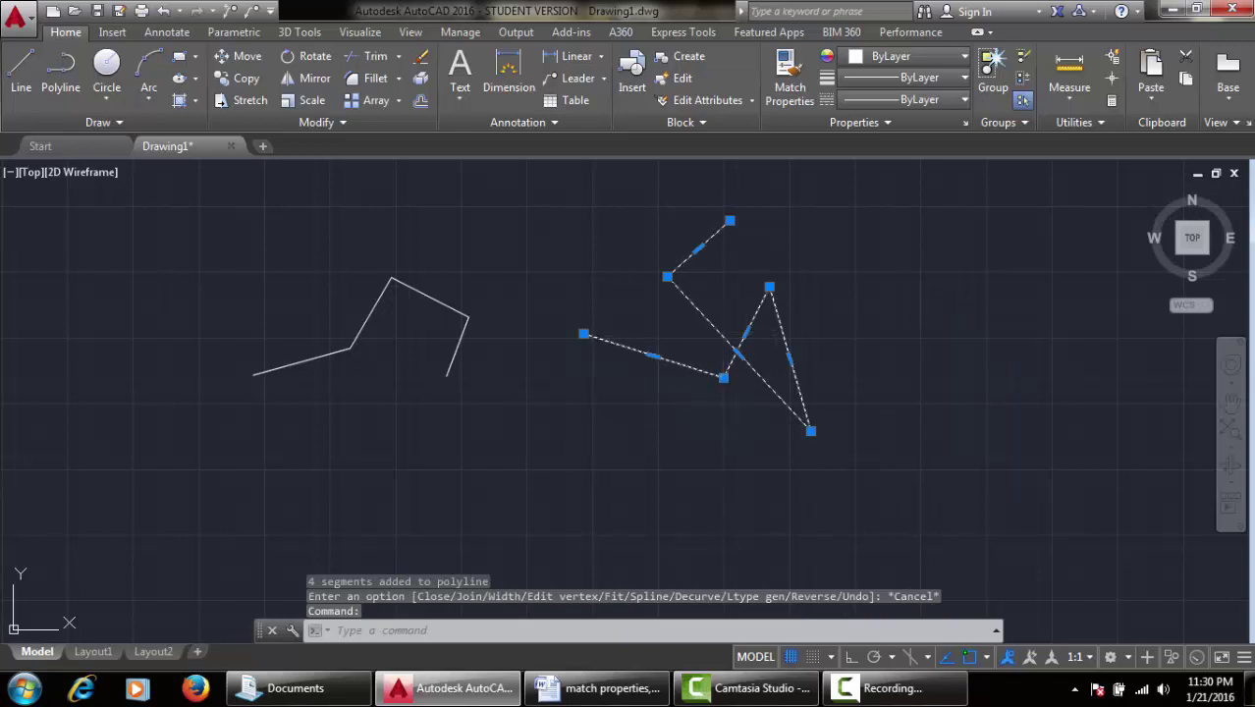
Step: Cancel the accidental vertex stretch, then window-select both polylines and delete them
click(724, 377)
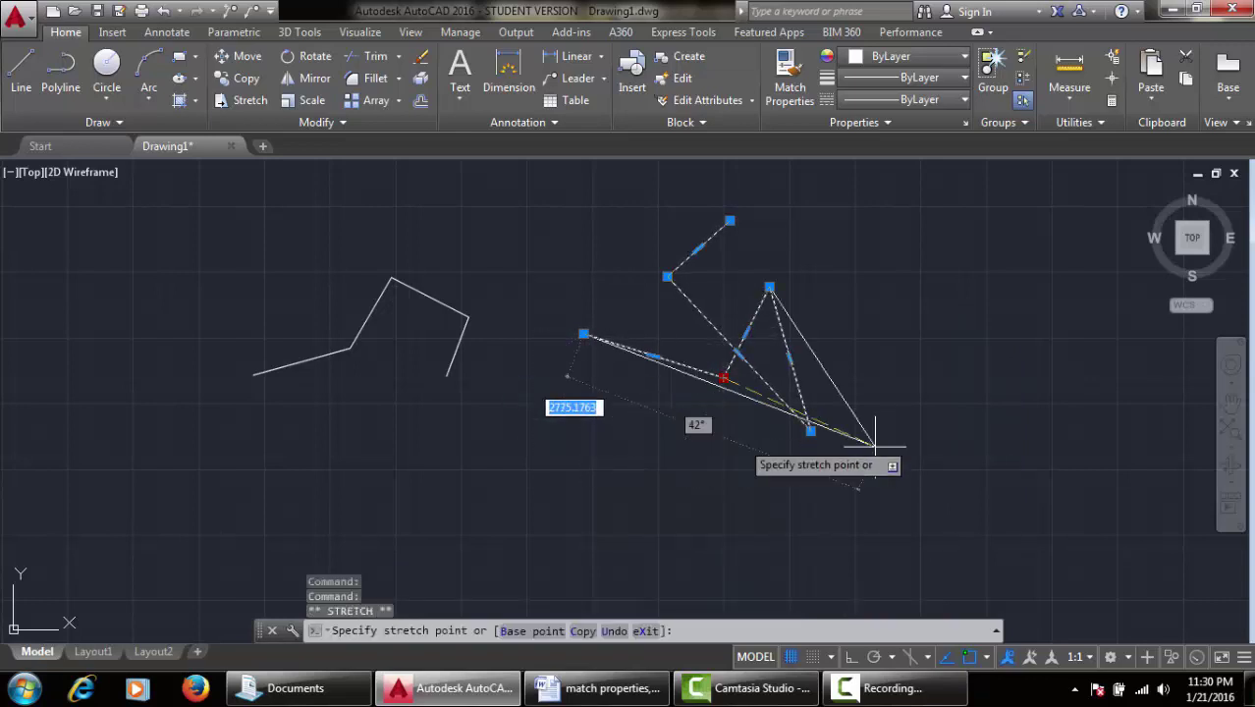
key(Escape)
scroll(460, 365, down, 2)
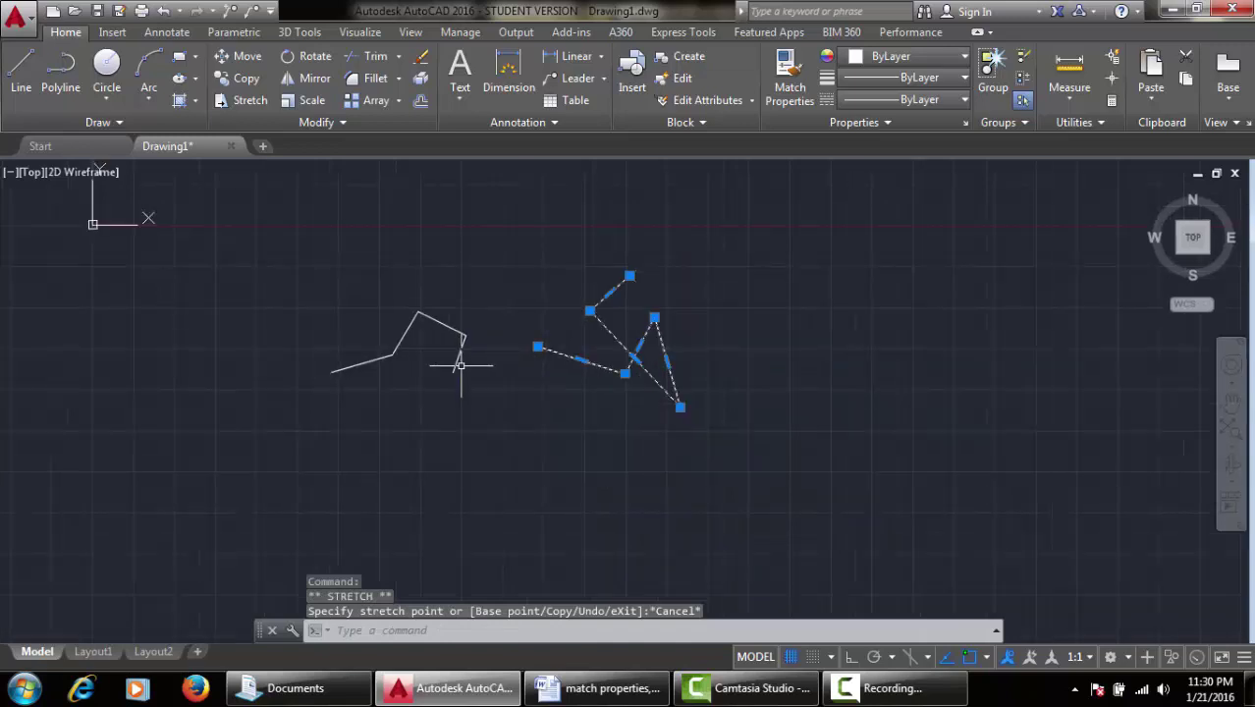
click(292, 234)
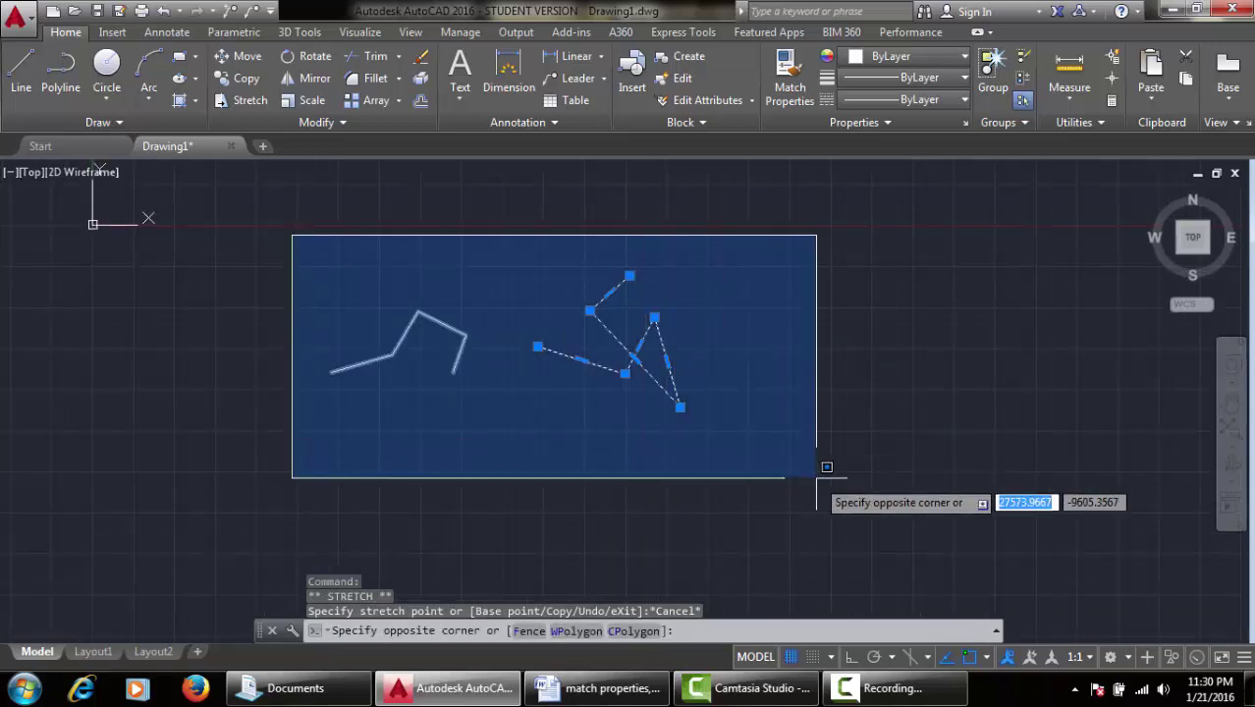
click(815, 479)
key(Delete)
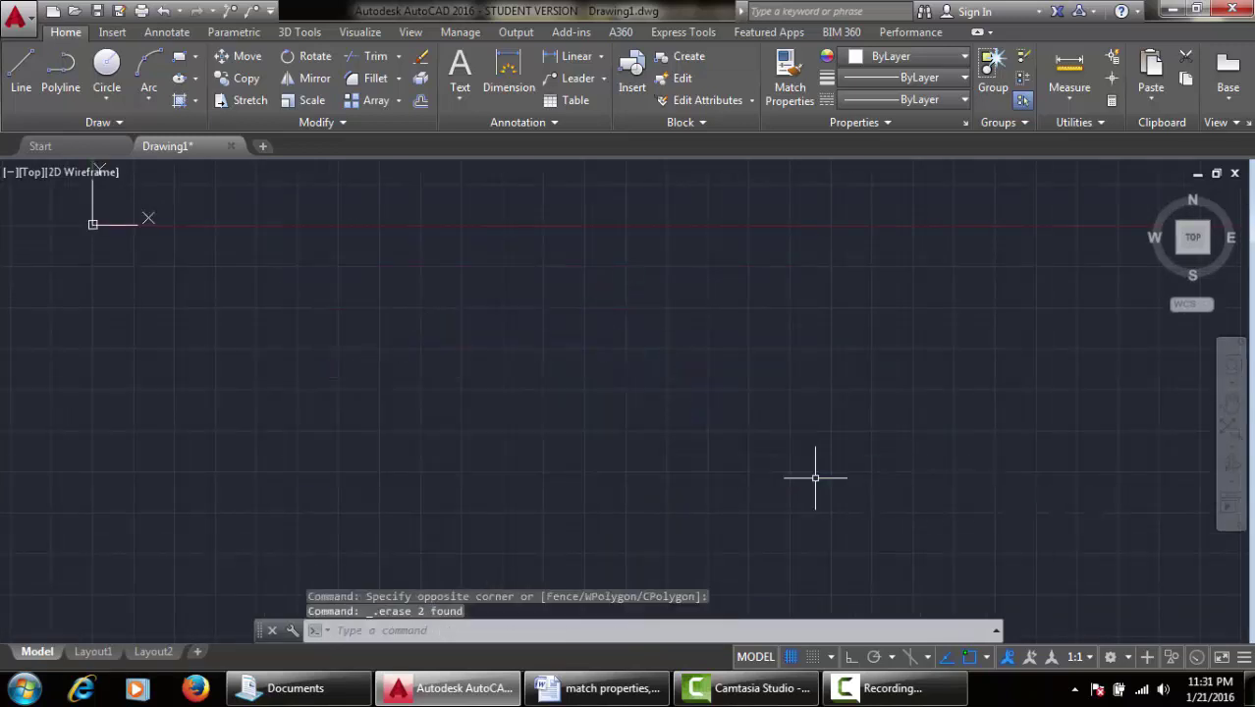